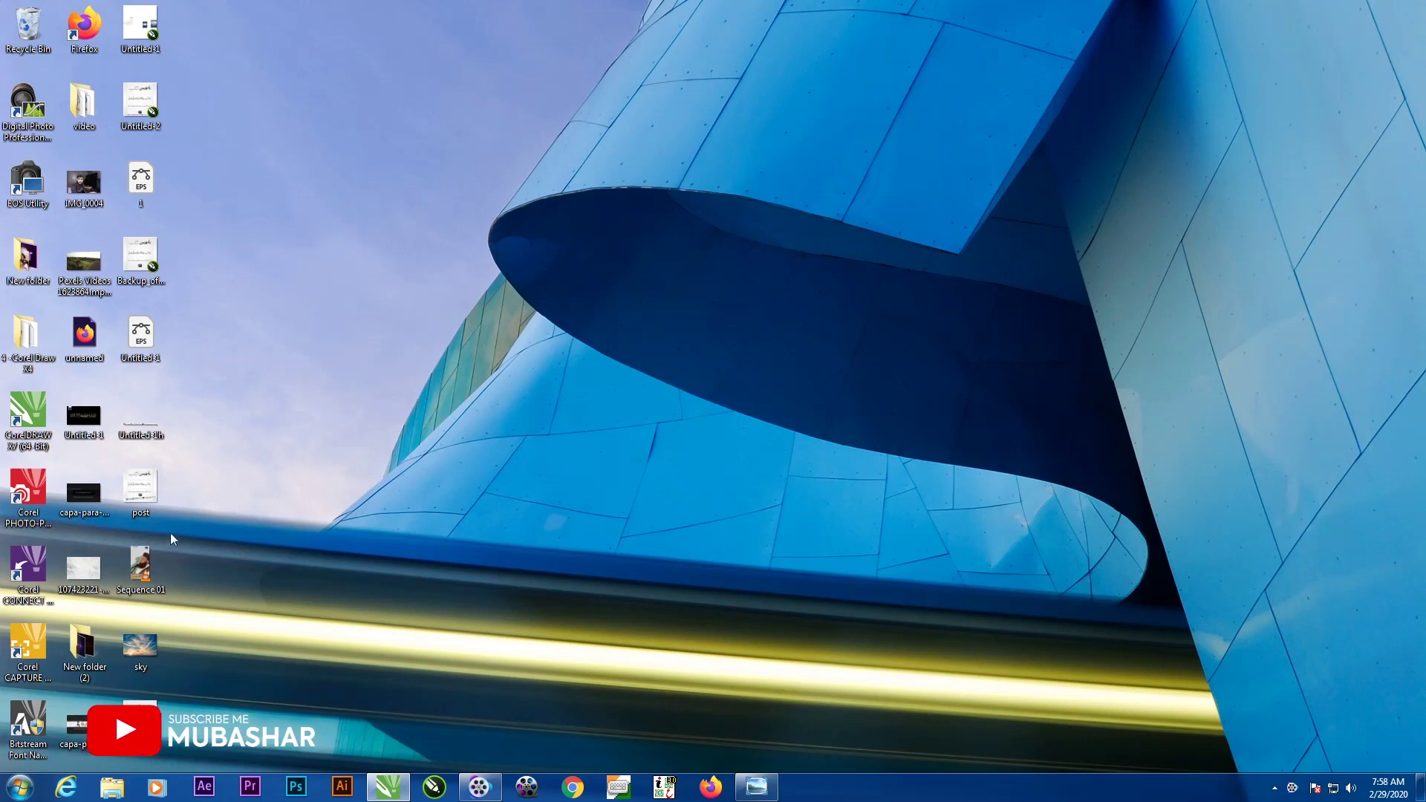
- View the finished reference image "post" from the desktop and close the viewer
double_click(153, 482)
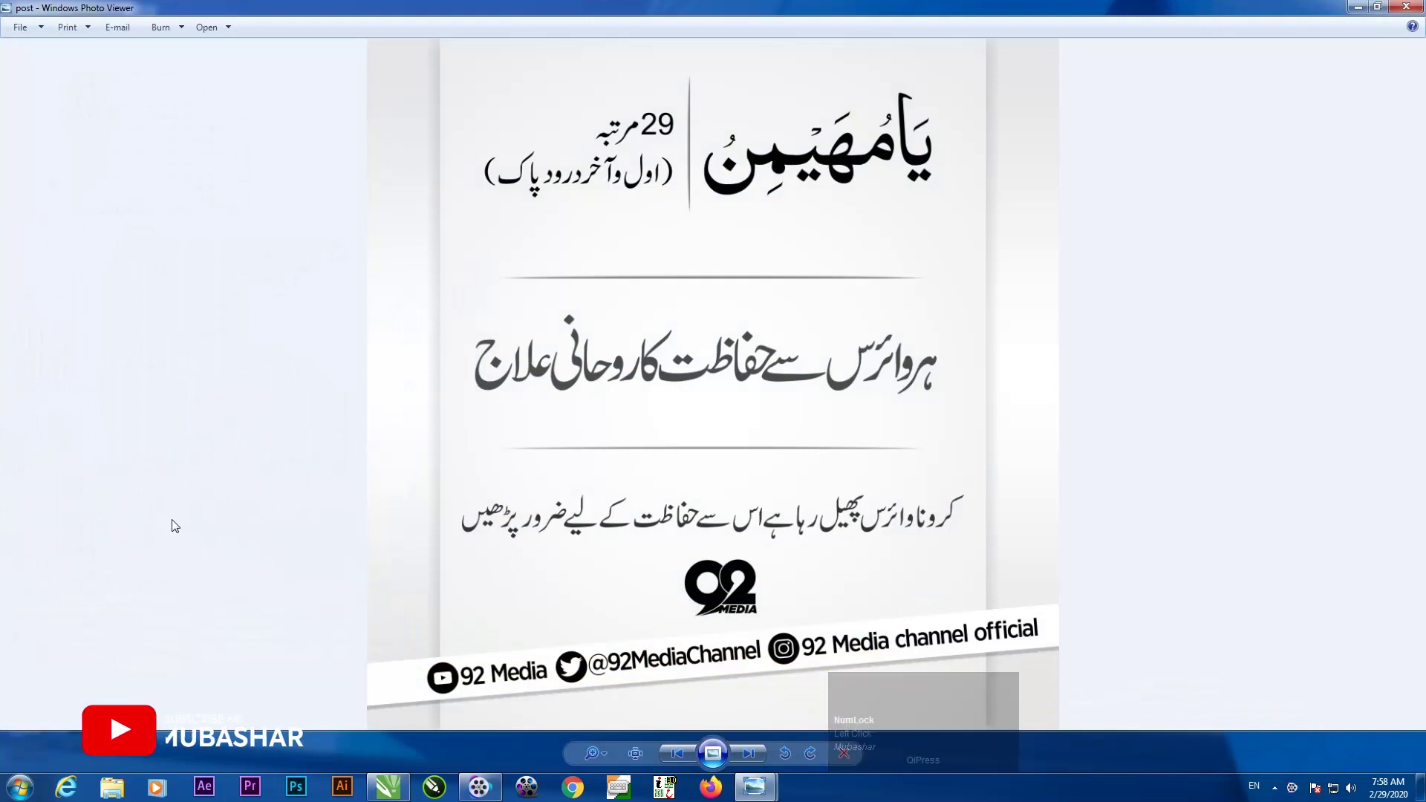
left_click(1404, 7)
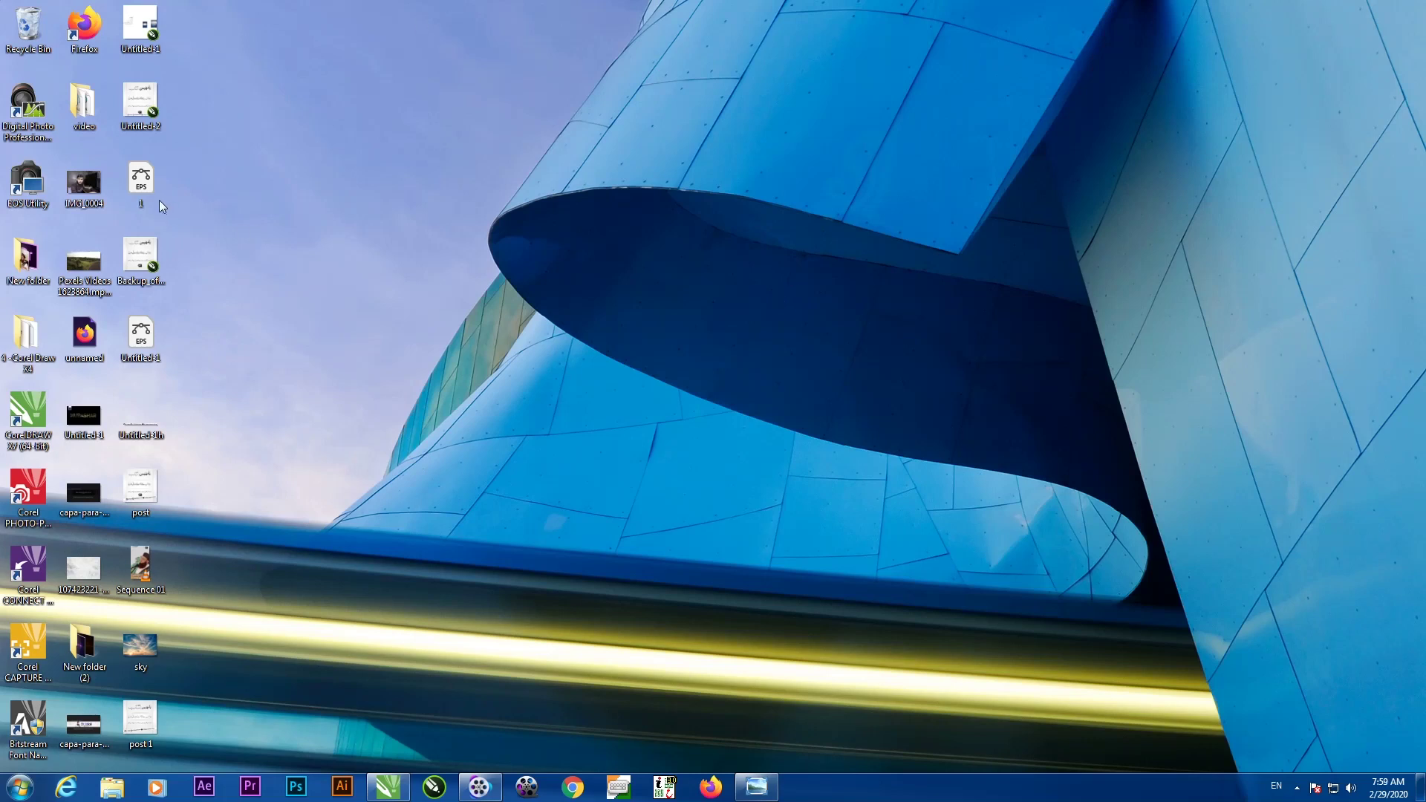
- Switch to CorelDRAW and create a blank 960 × 960 px RGB document at 300 dpi
left_click(393, 788)
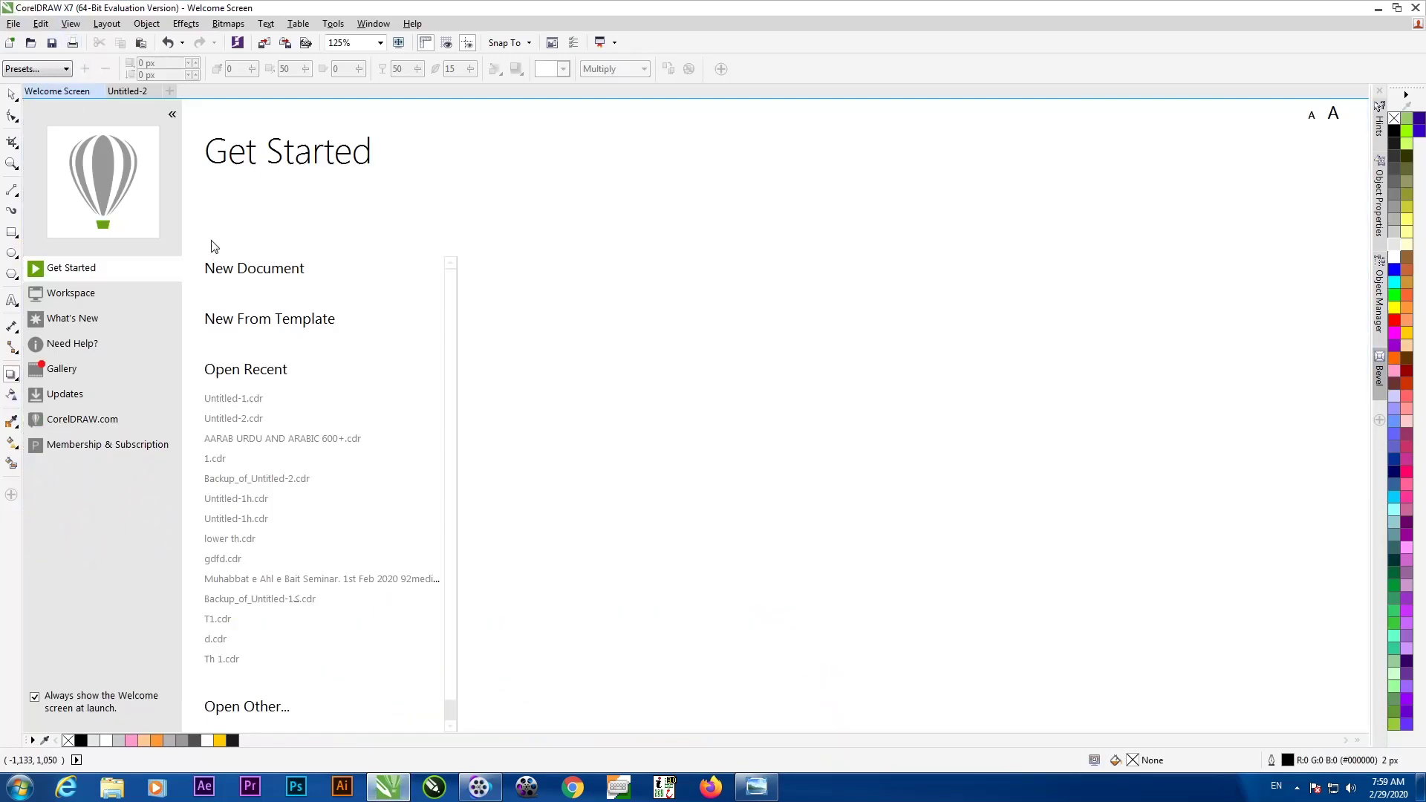
left_click(241, 273)
left_click_drag(662, 247, 586, 270)
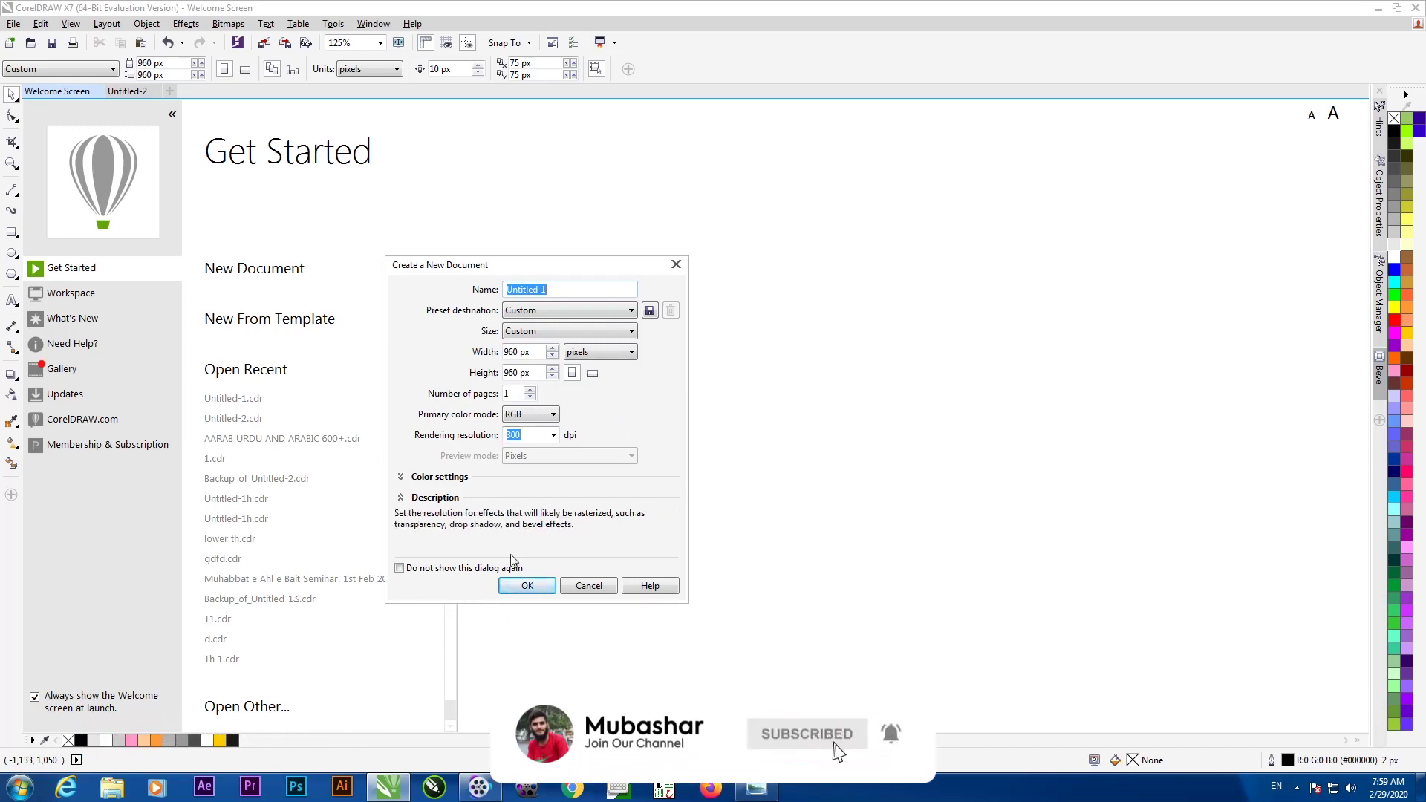
left_click(525, 594)
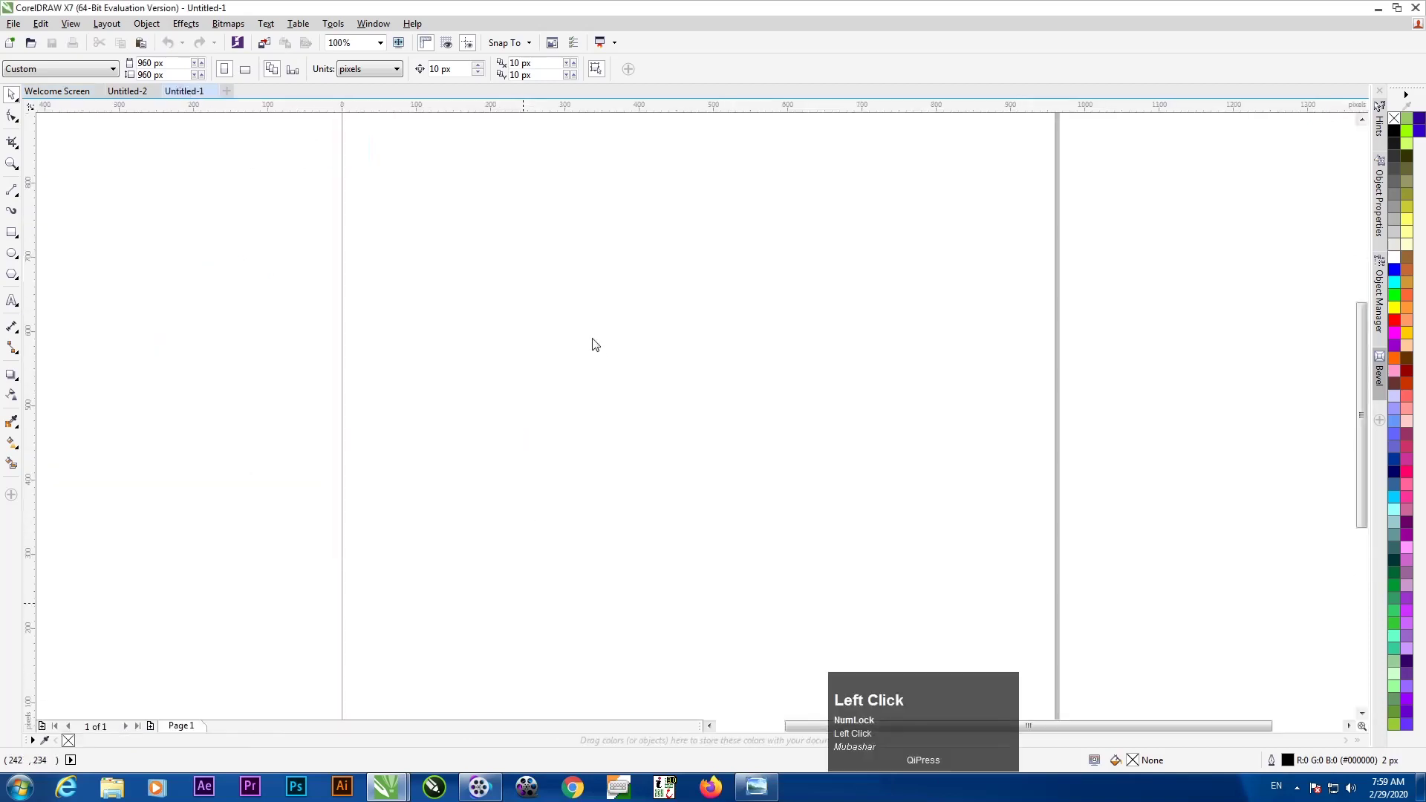
scroll(591, 342, "down", 2)
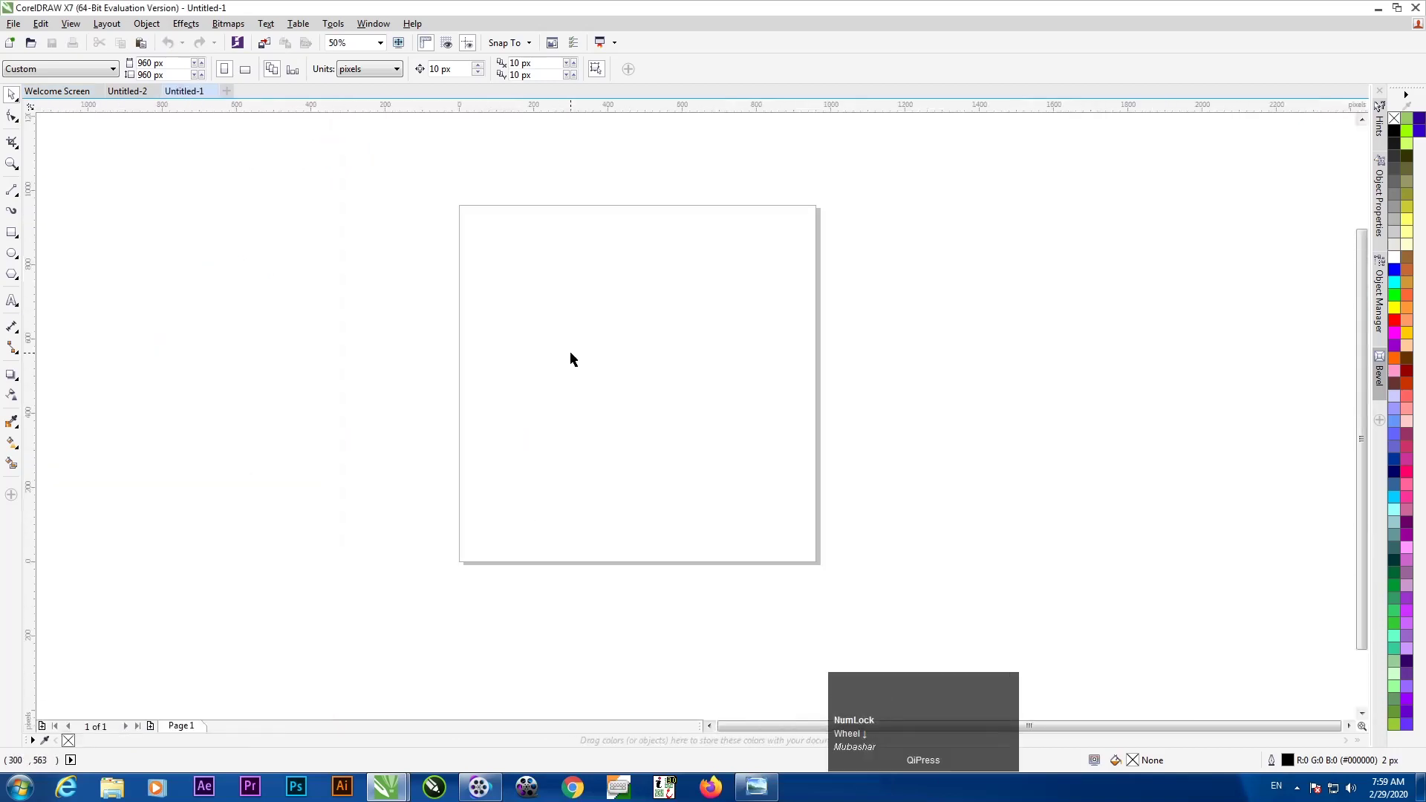
- Add a 960 × 960 px rectangle that covers the whole page and select it
double_click(11, 234)
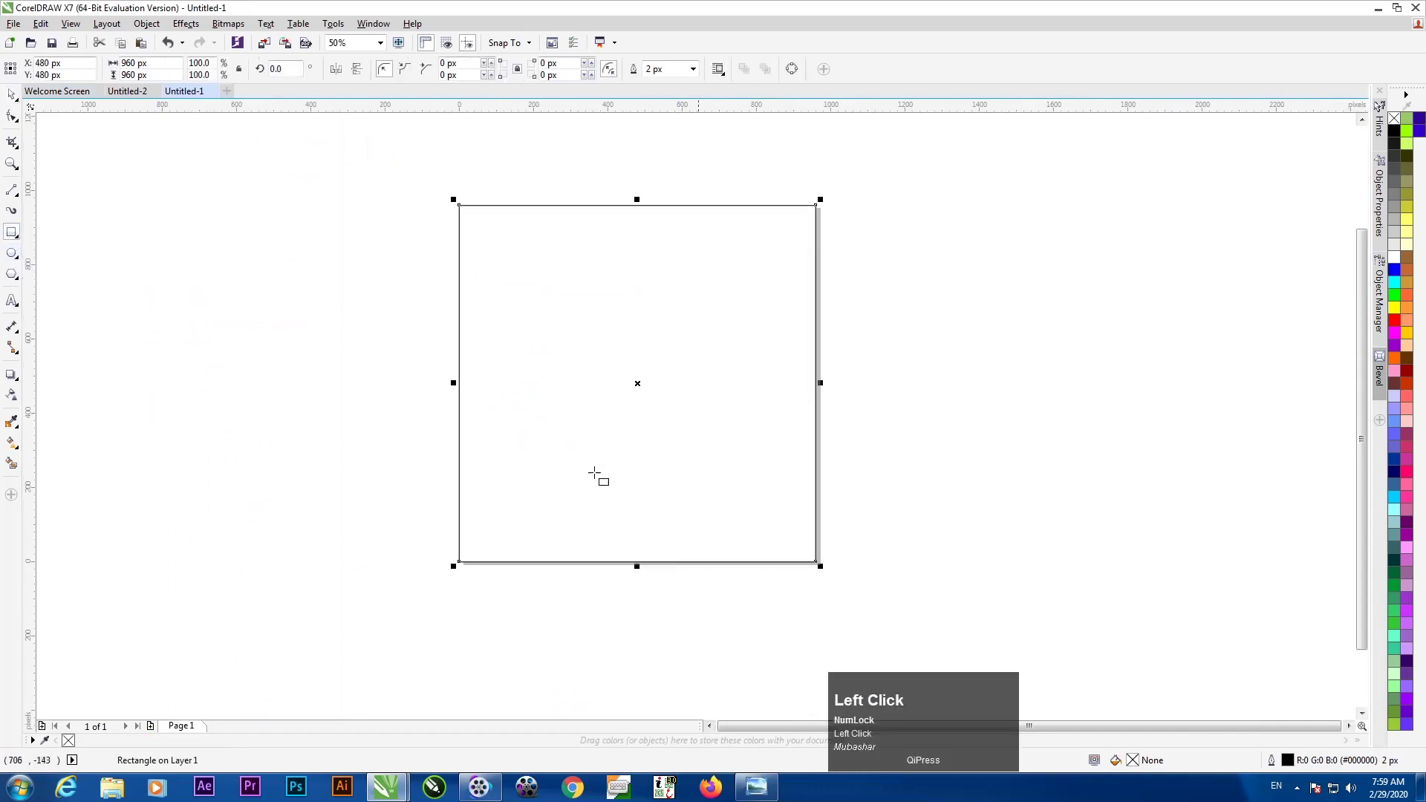
left_click(12, 94)
left_click(633, 343)
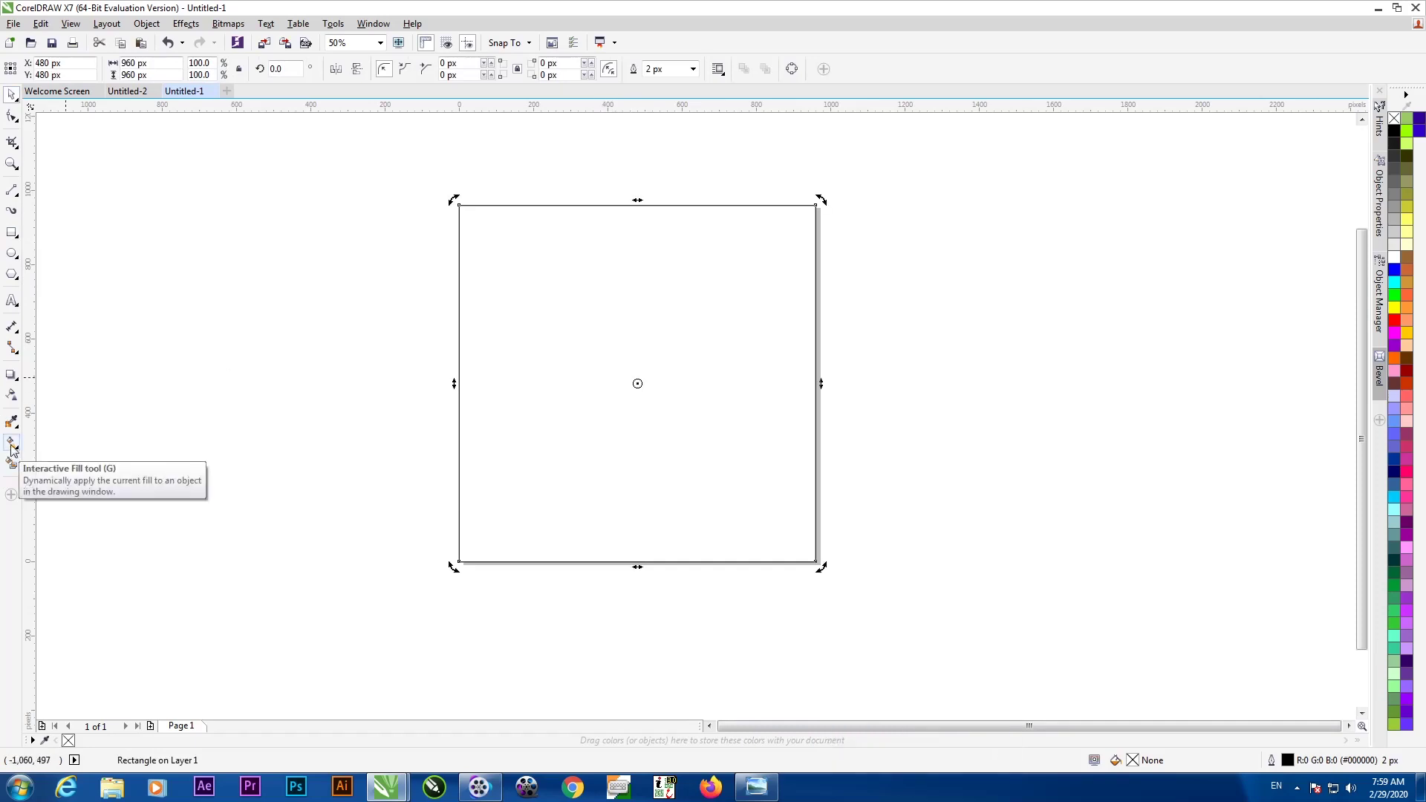
- Apply a vertical linear fountain fill to the page-sized square and color both end nodes light grey
left_click(11, 446)
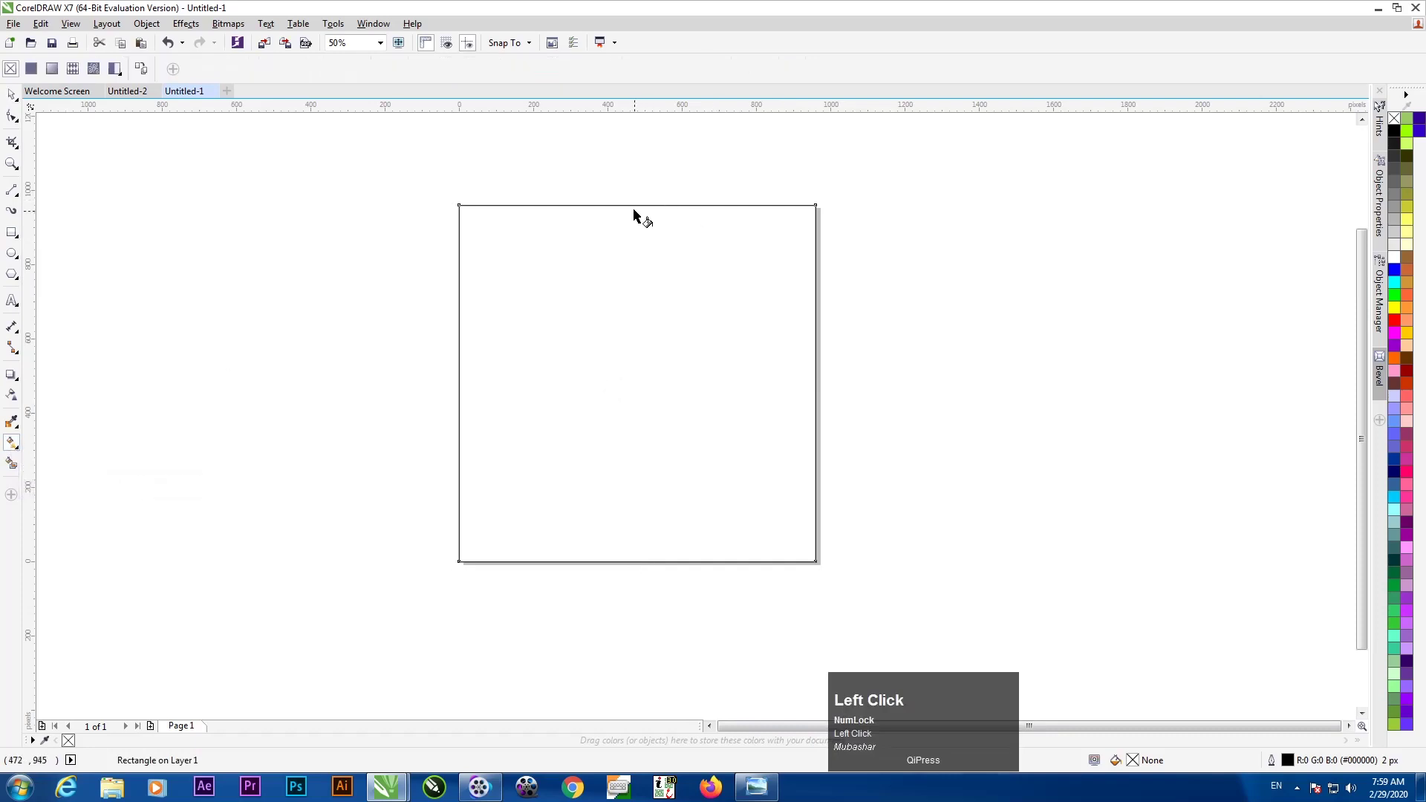
left_click_drag(635, 208, 637, 561)
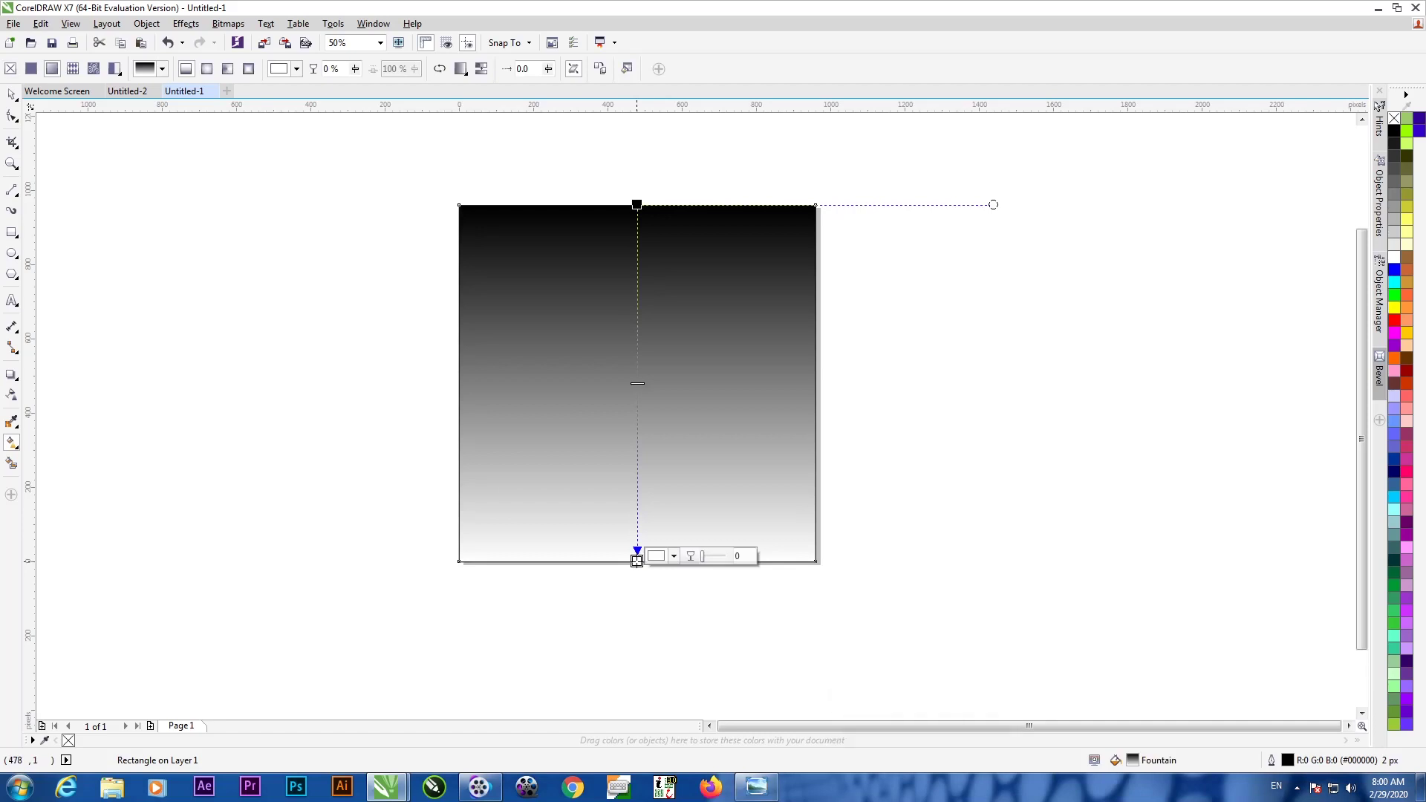
left_click(636, 559)
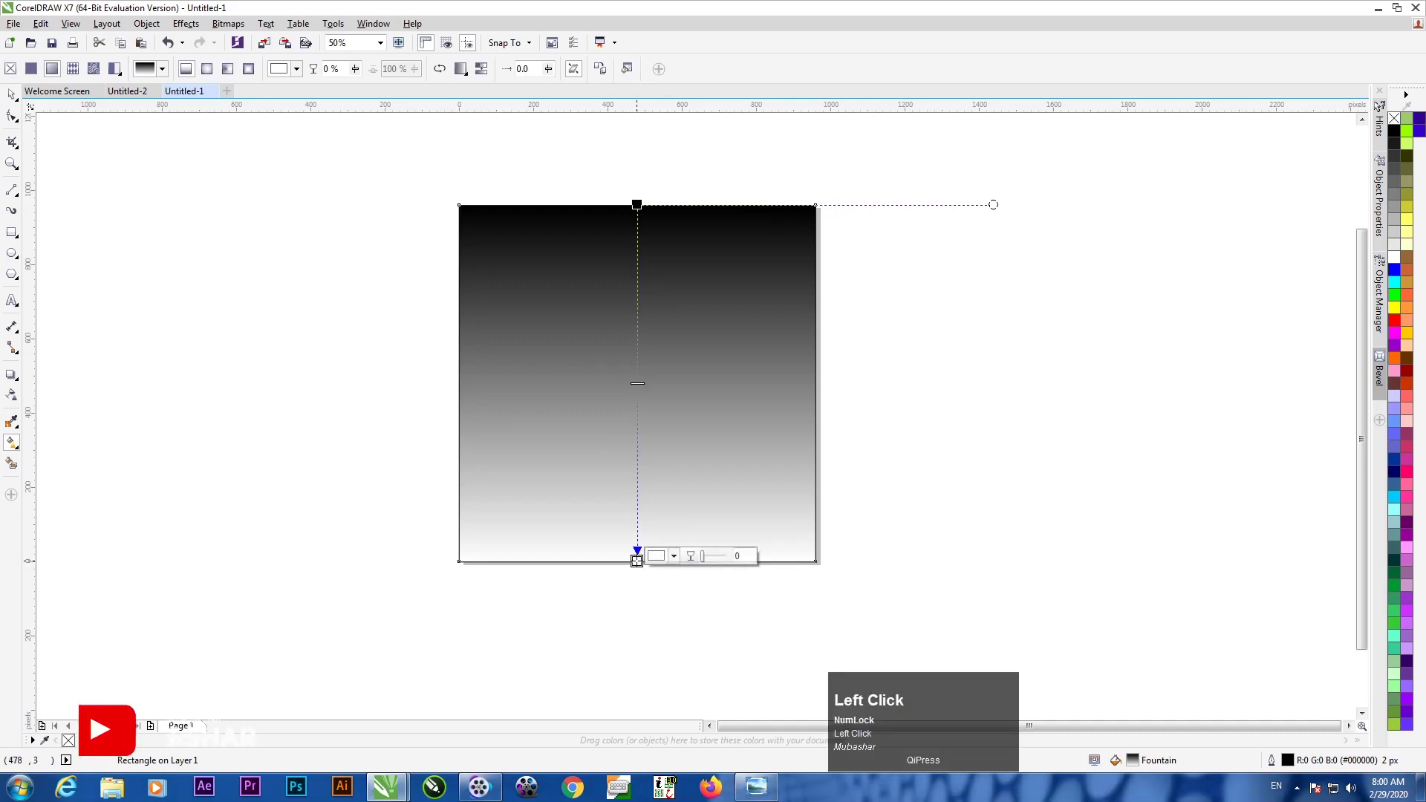
left_click(637, 559)
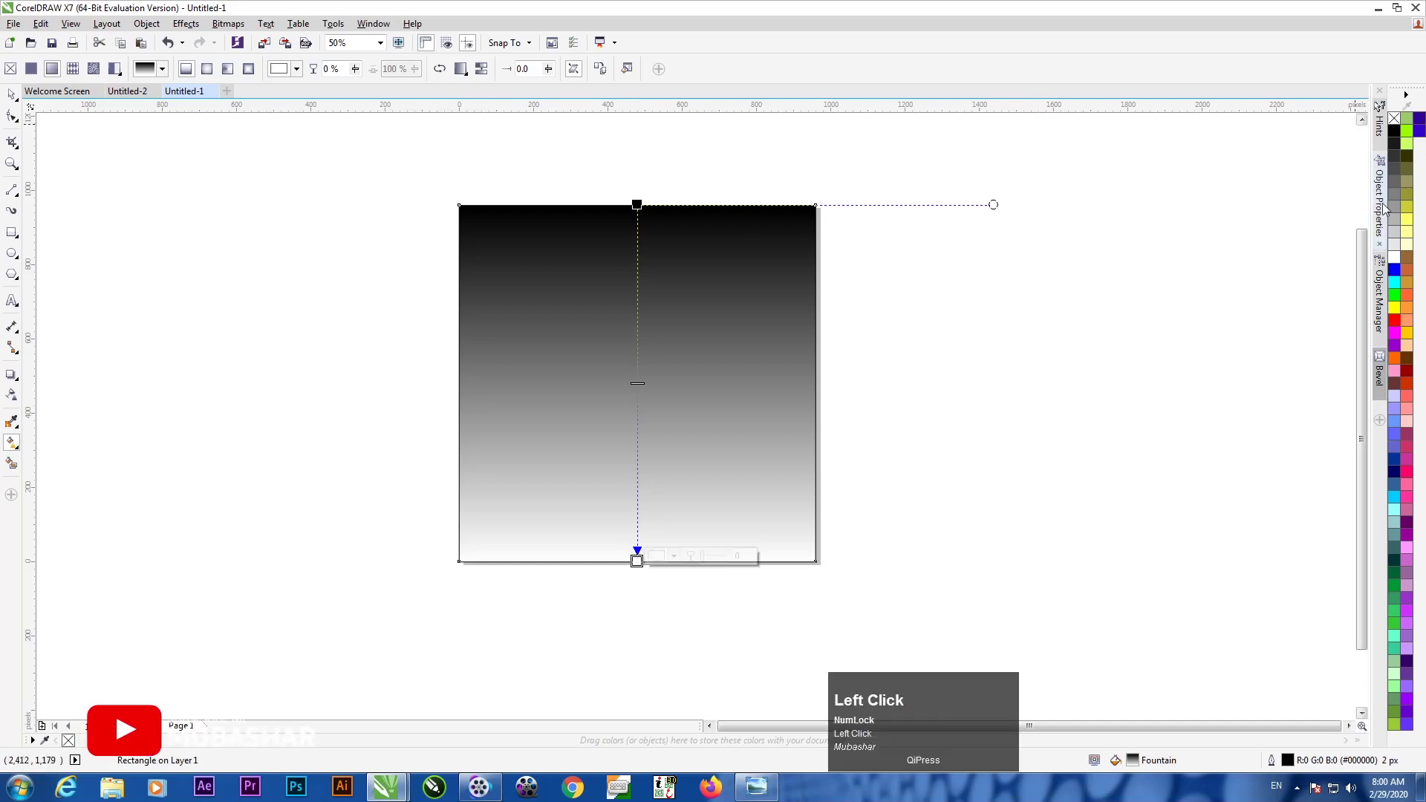
left_click(1394, 245)
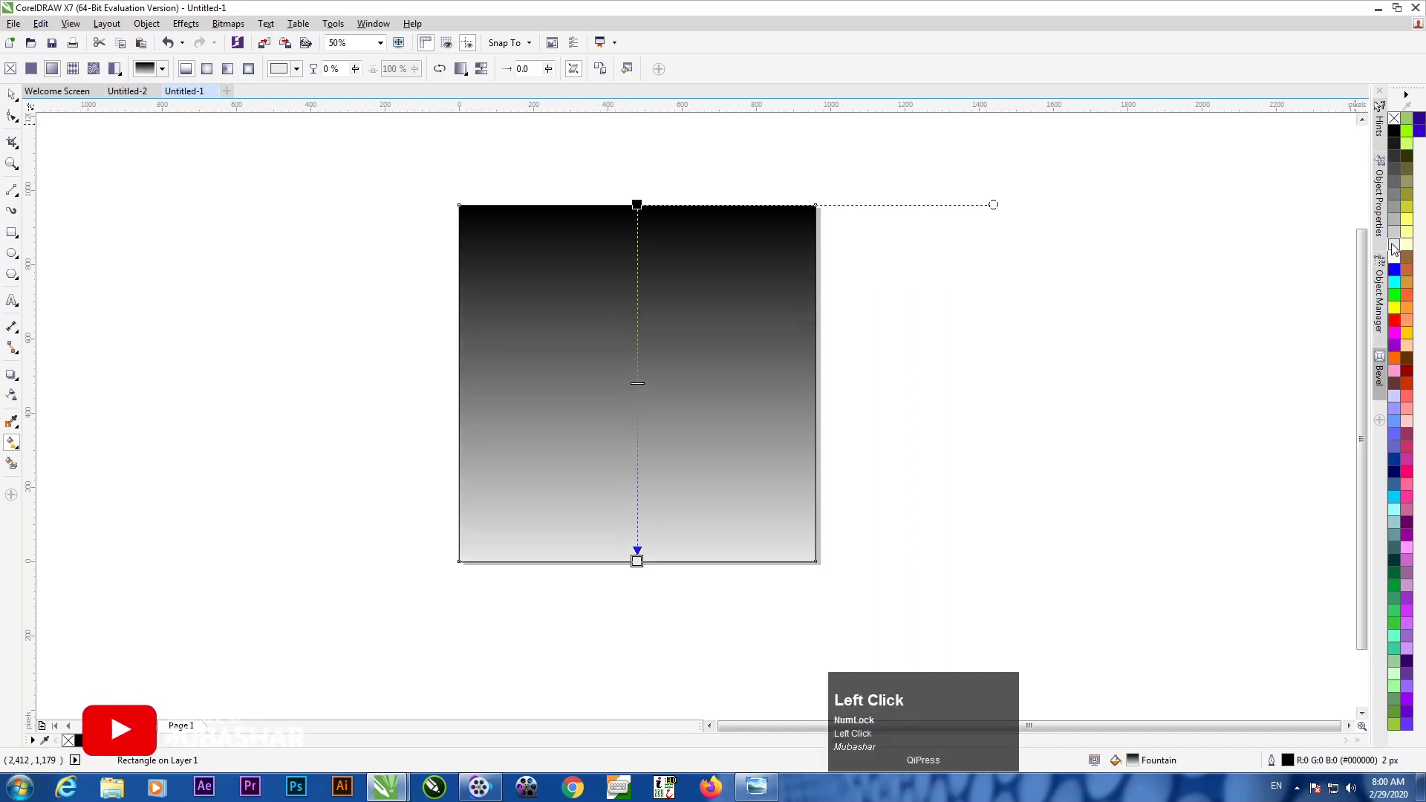
left_click(636, 205)
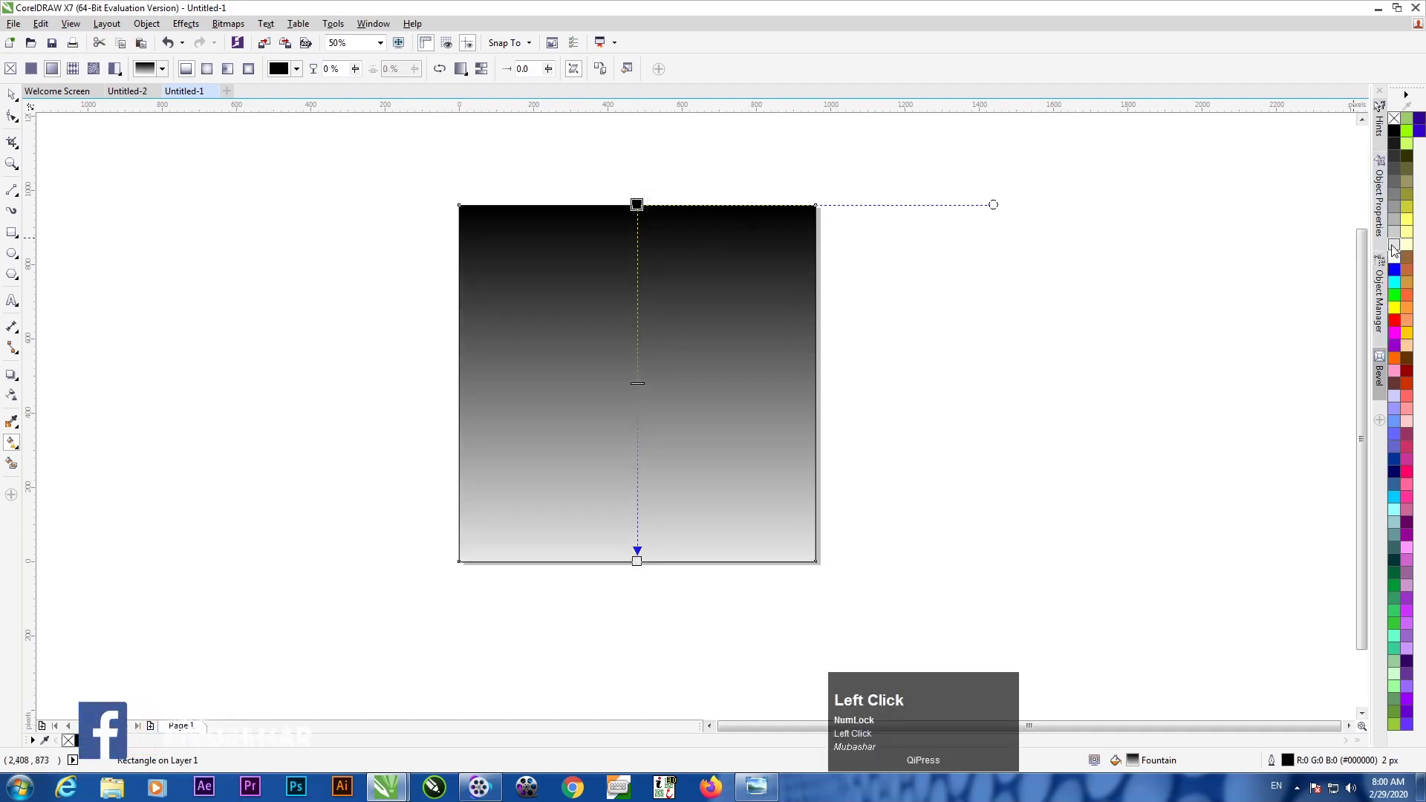
left_click(1394, 247)
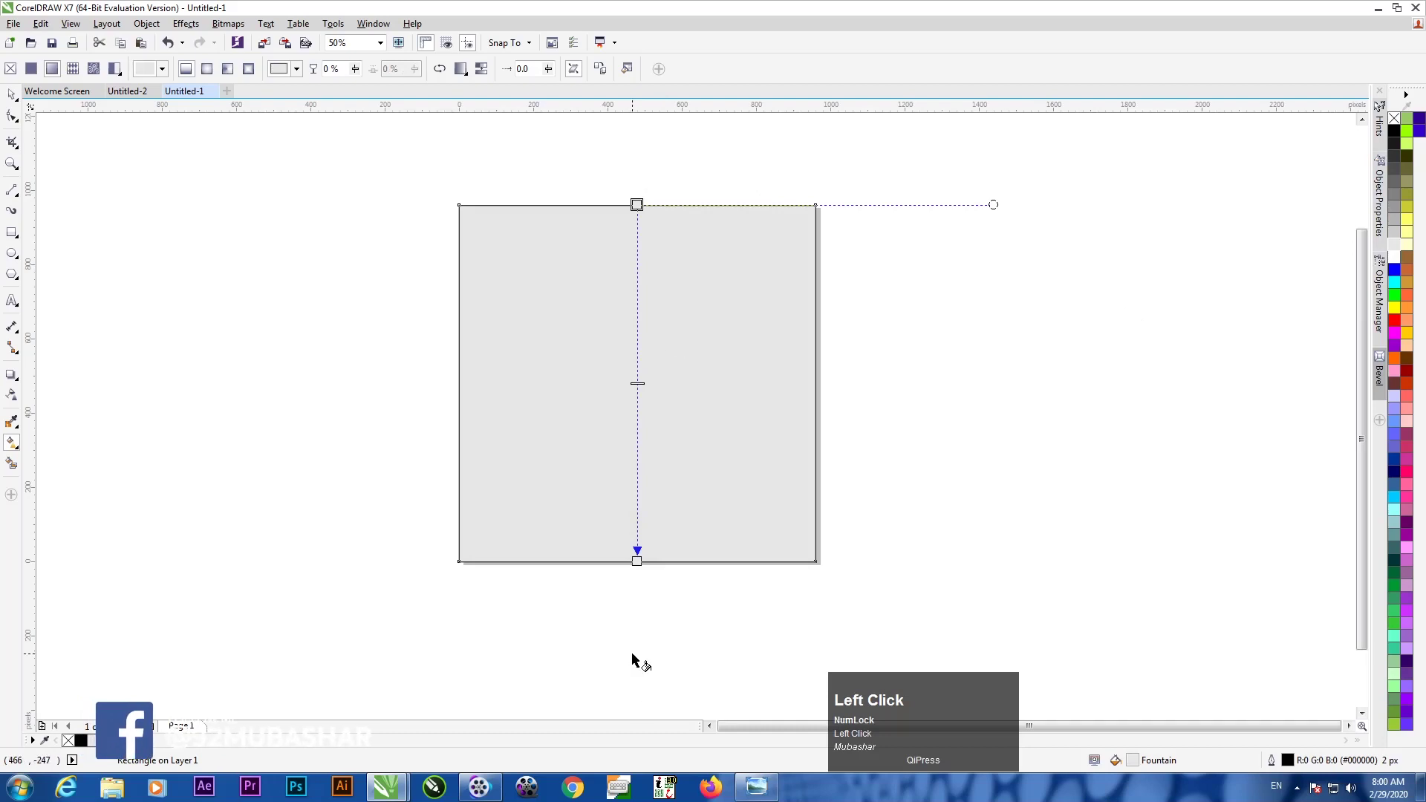
- Add one color node at 47% along the square's fountain fill, undoing the extra node placed above it
double_click(638, 372)
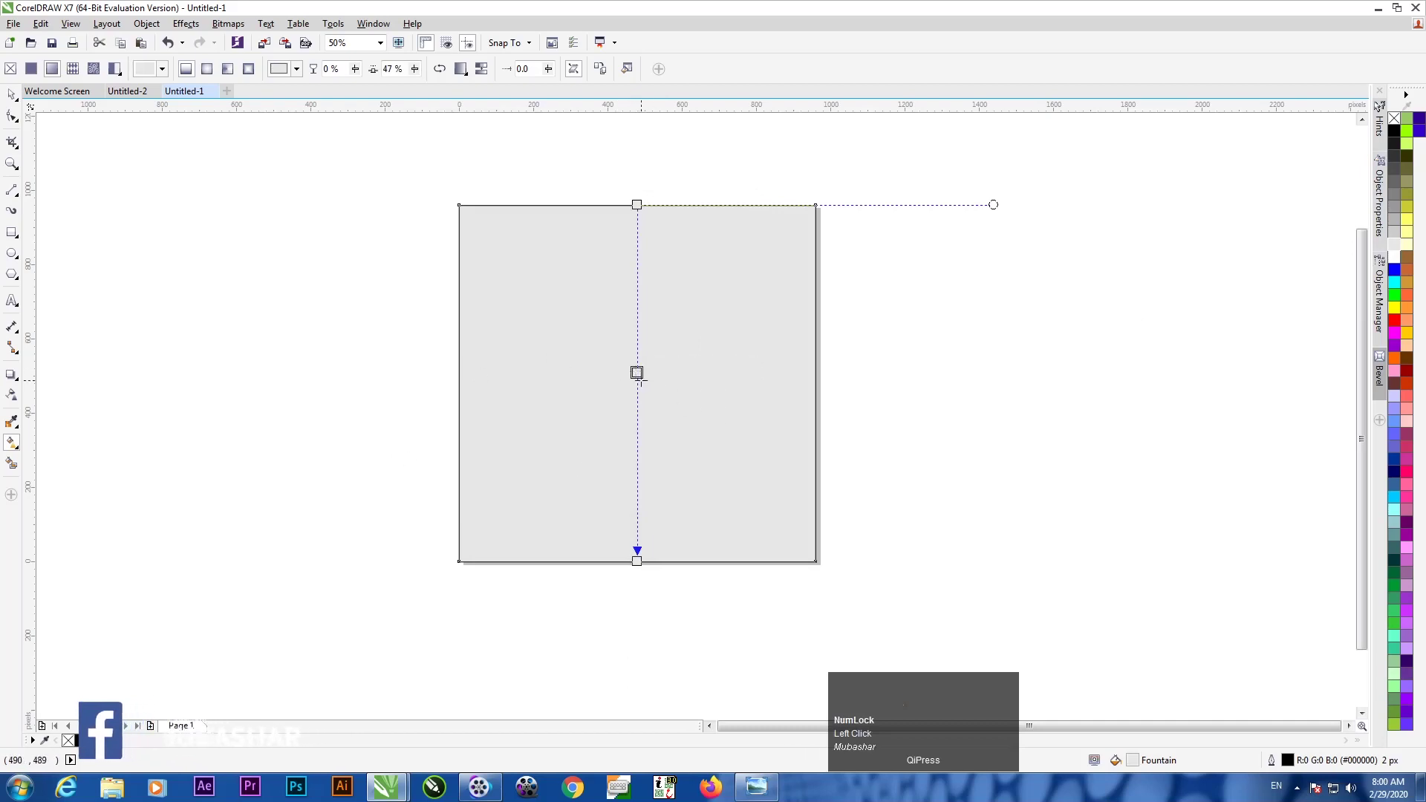
left_click_drag(638, 375, 636, 270)
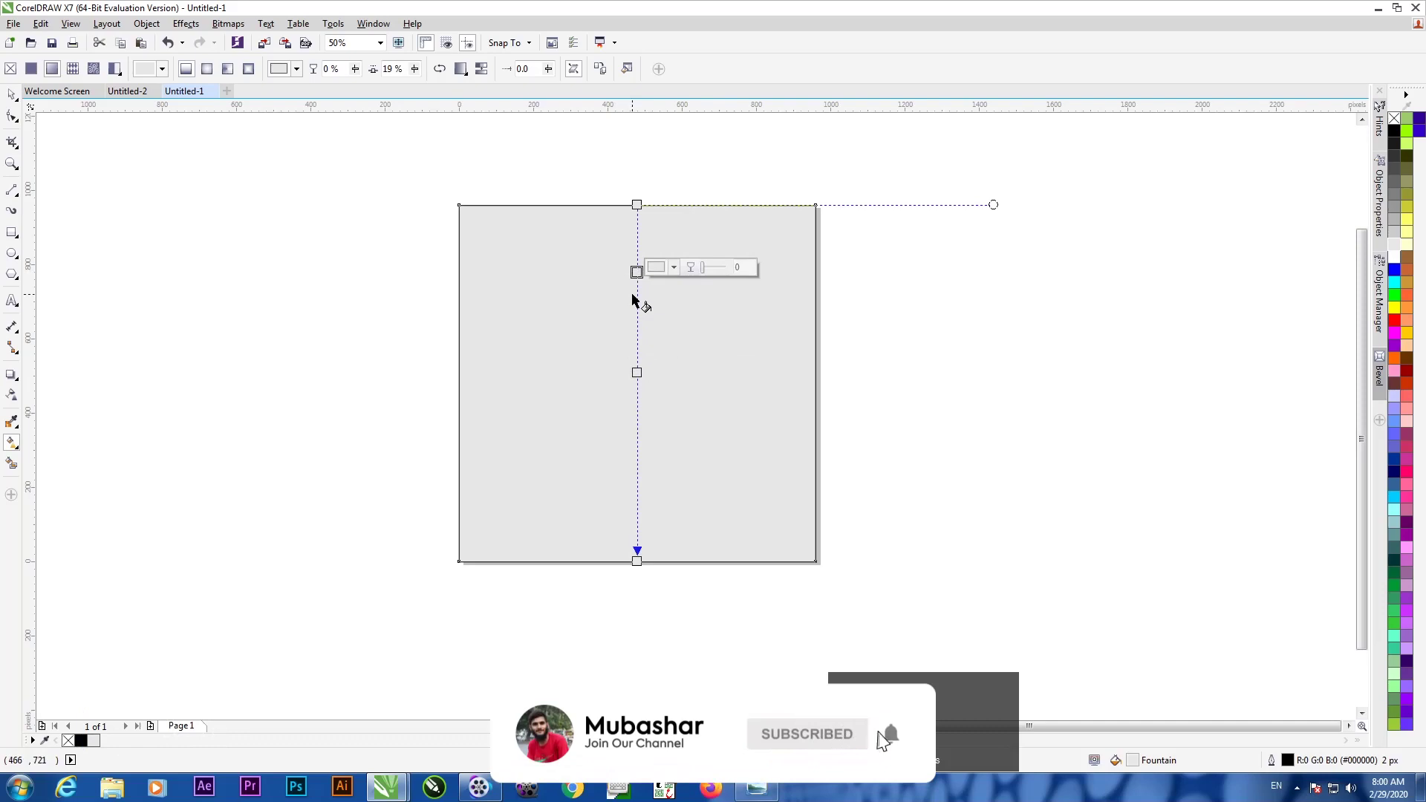
key("ctrl+z")
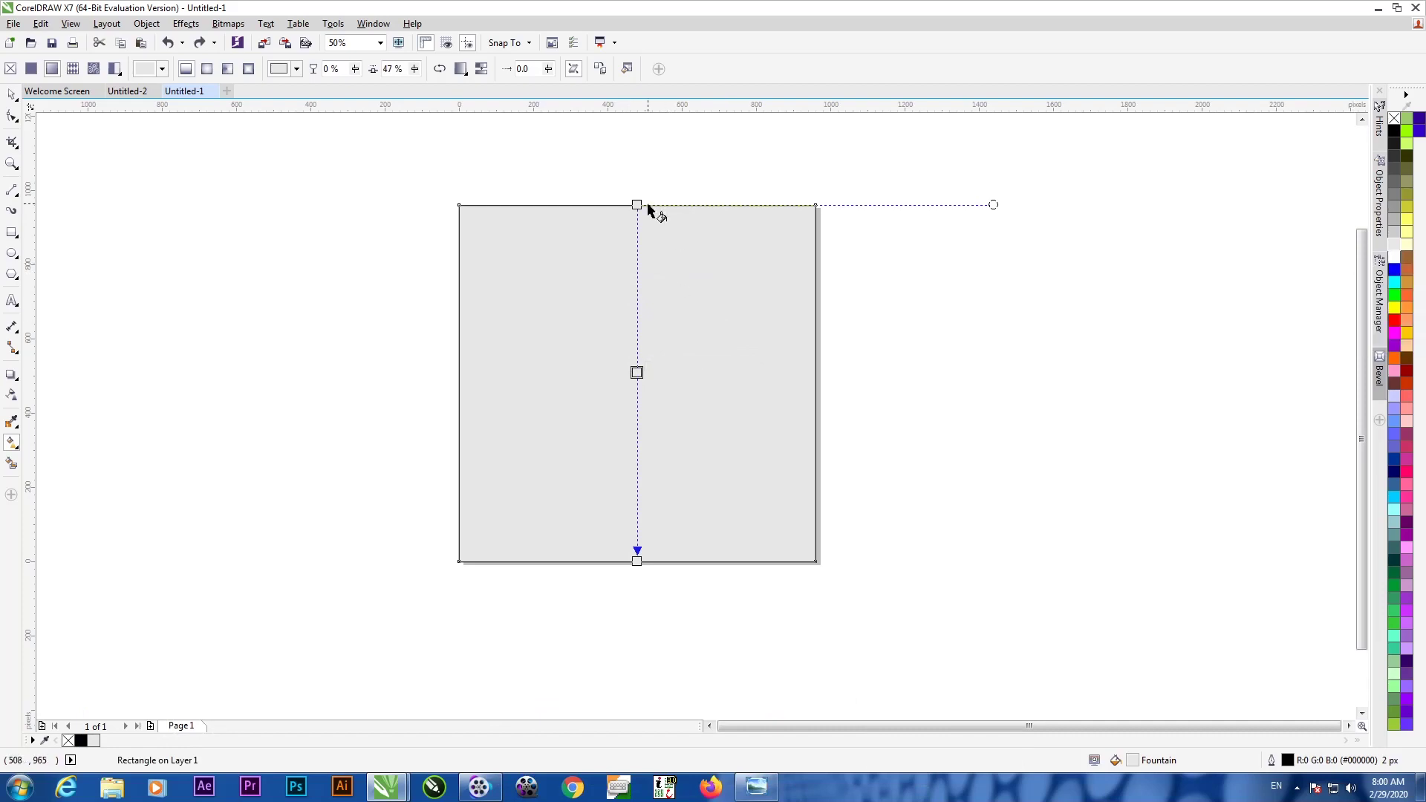
- Color the middle node of the square's fountain fill white, turn on smooth transitions and deselect the square
scroll(634, 202, "up", 3)
left_click(609, 225)
scroll(628, 232, "down", 5)
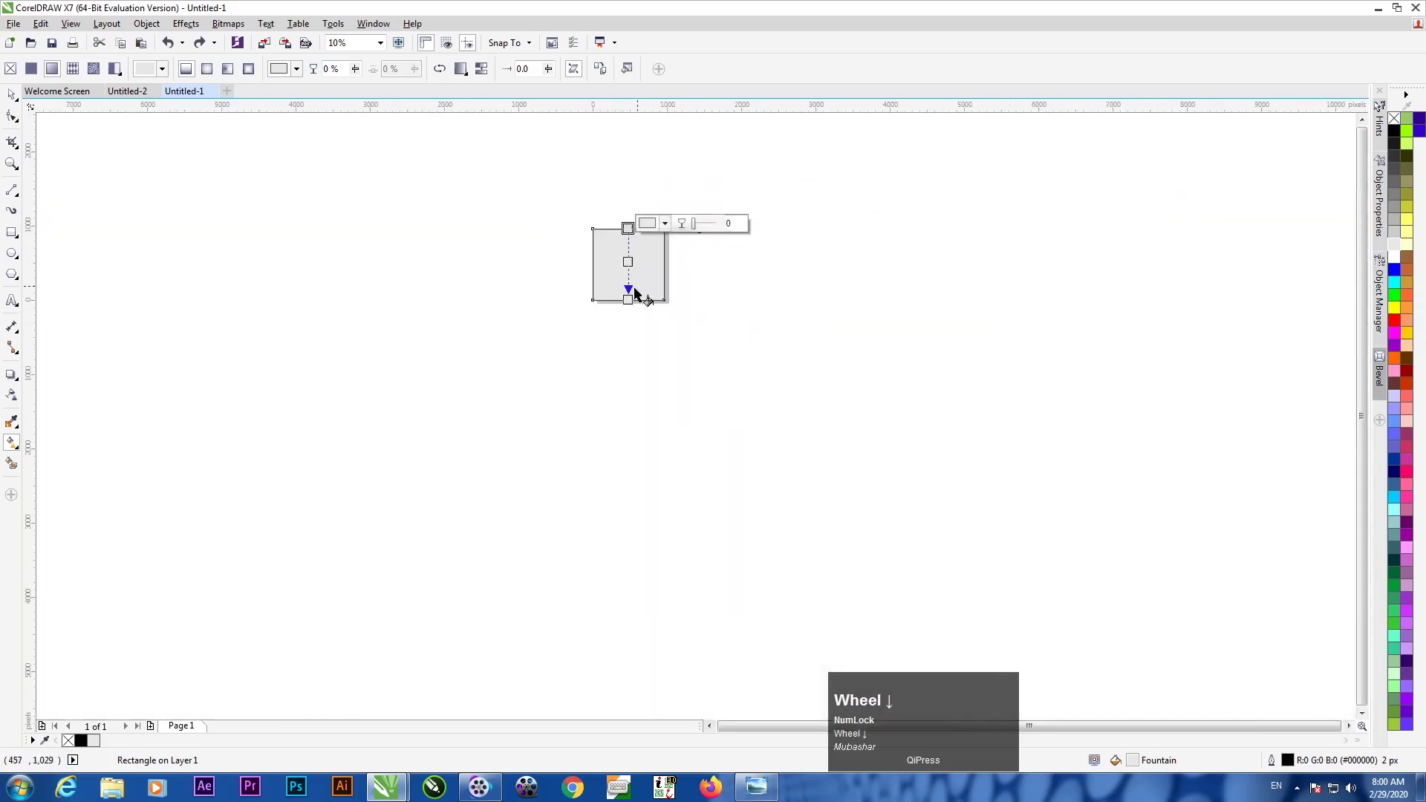
scroll(635, 292, "up", 6)
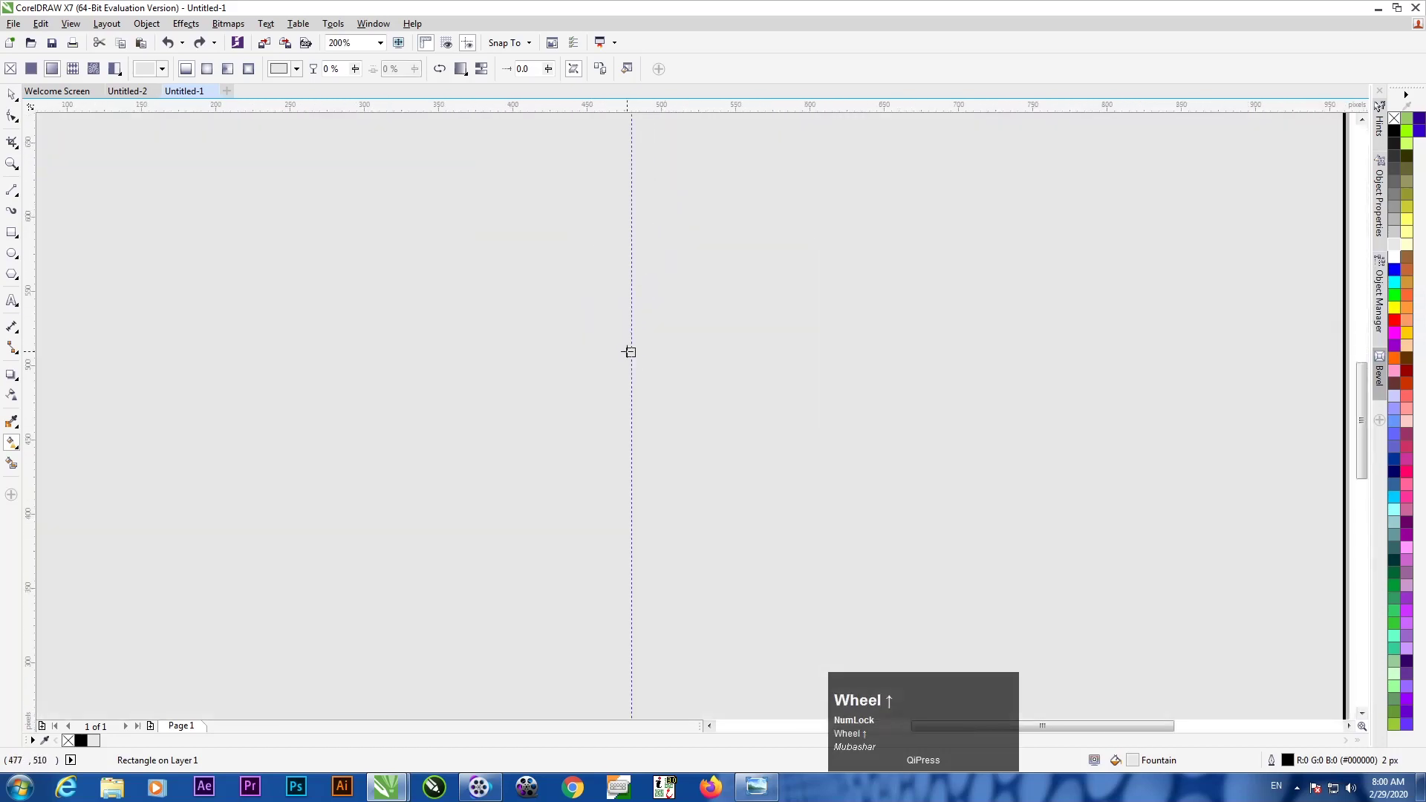
left_click(630, 352)
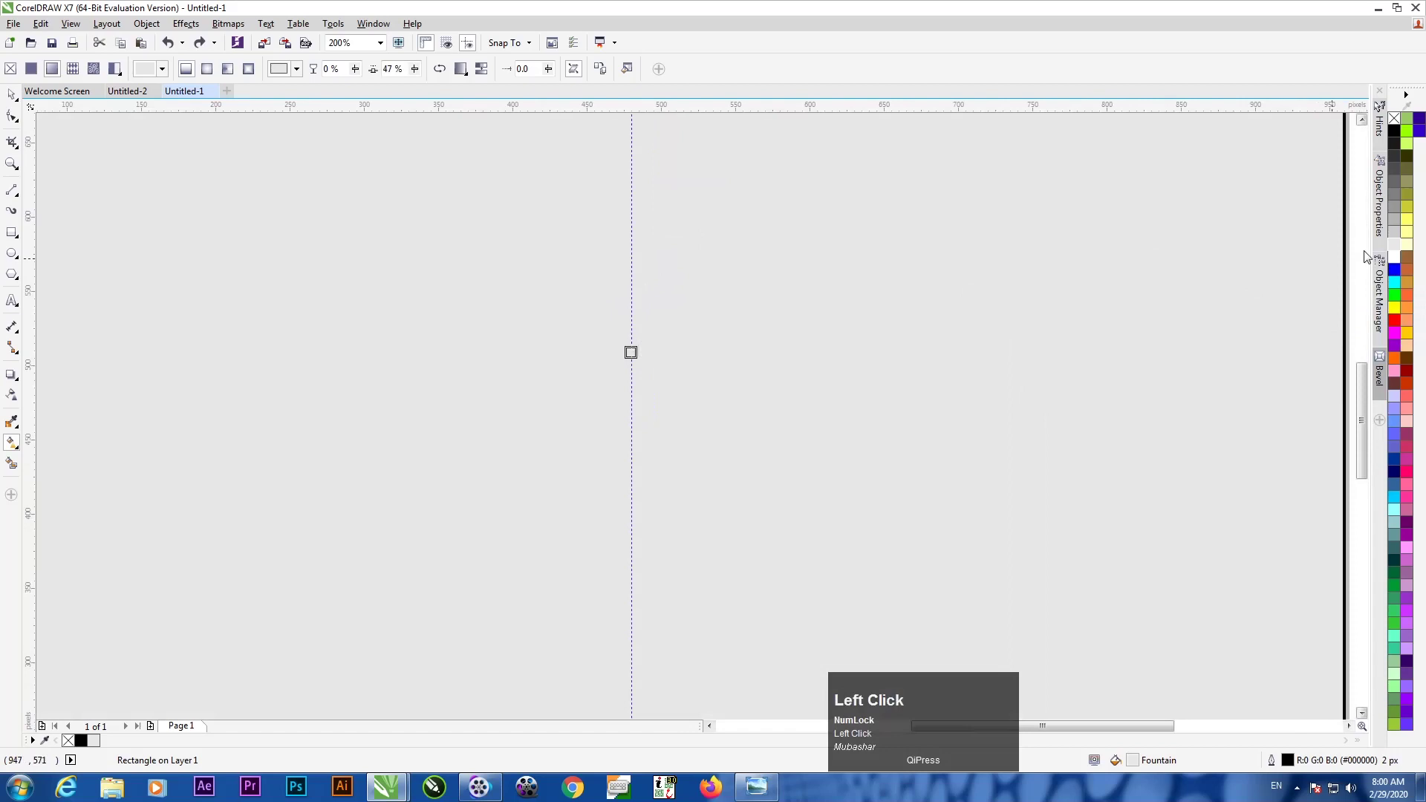
left_click(1406, 269)
left_click(1394, 282)
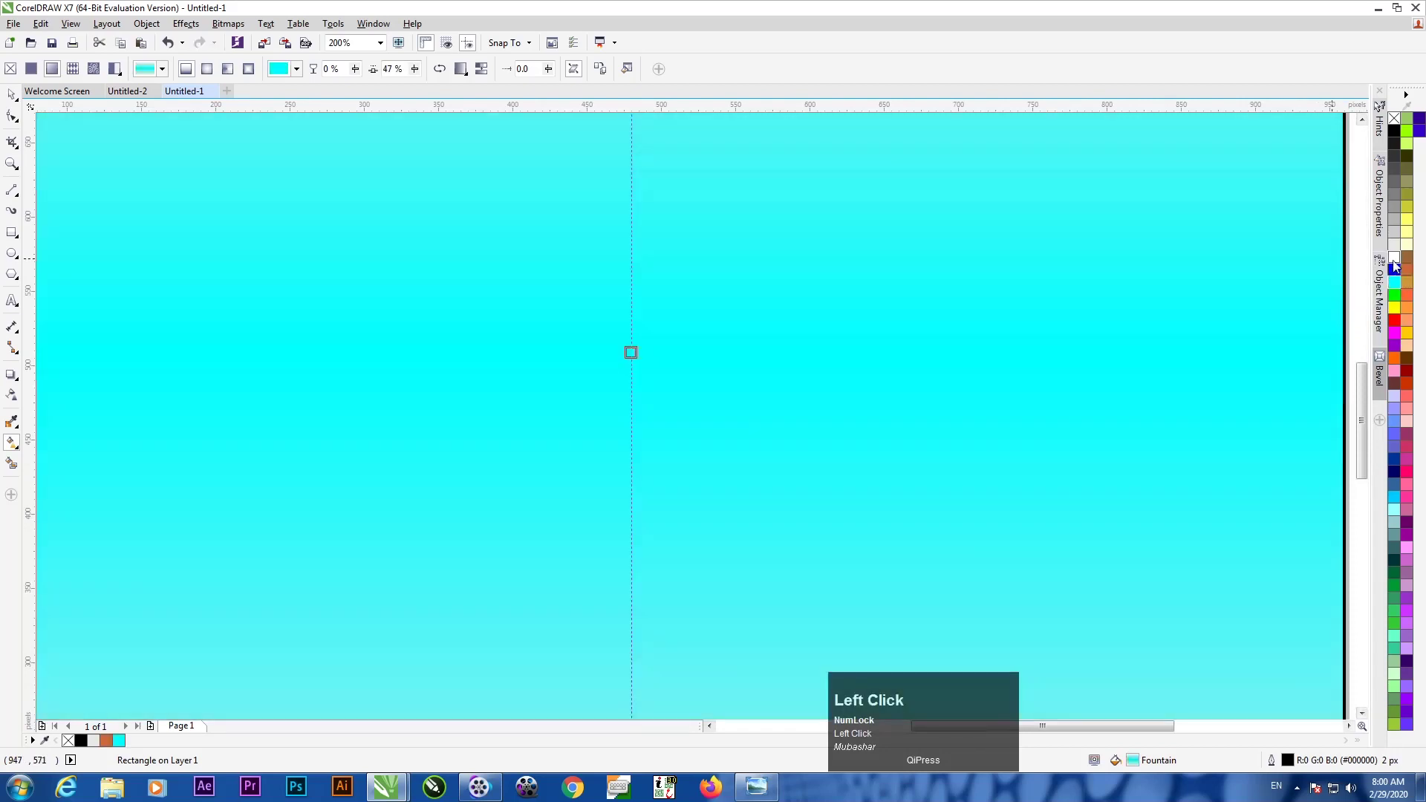
left_click(1394, 258)
scroll(817, 382, "down", 2)
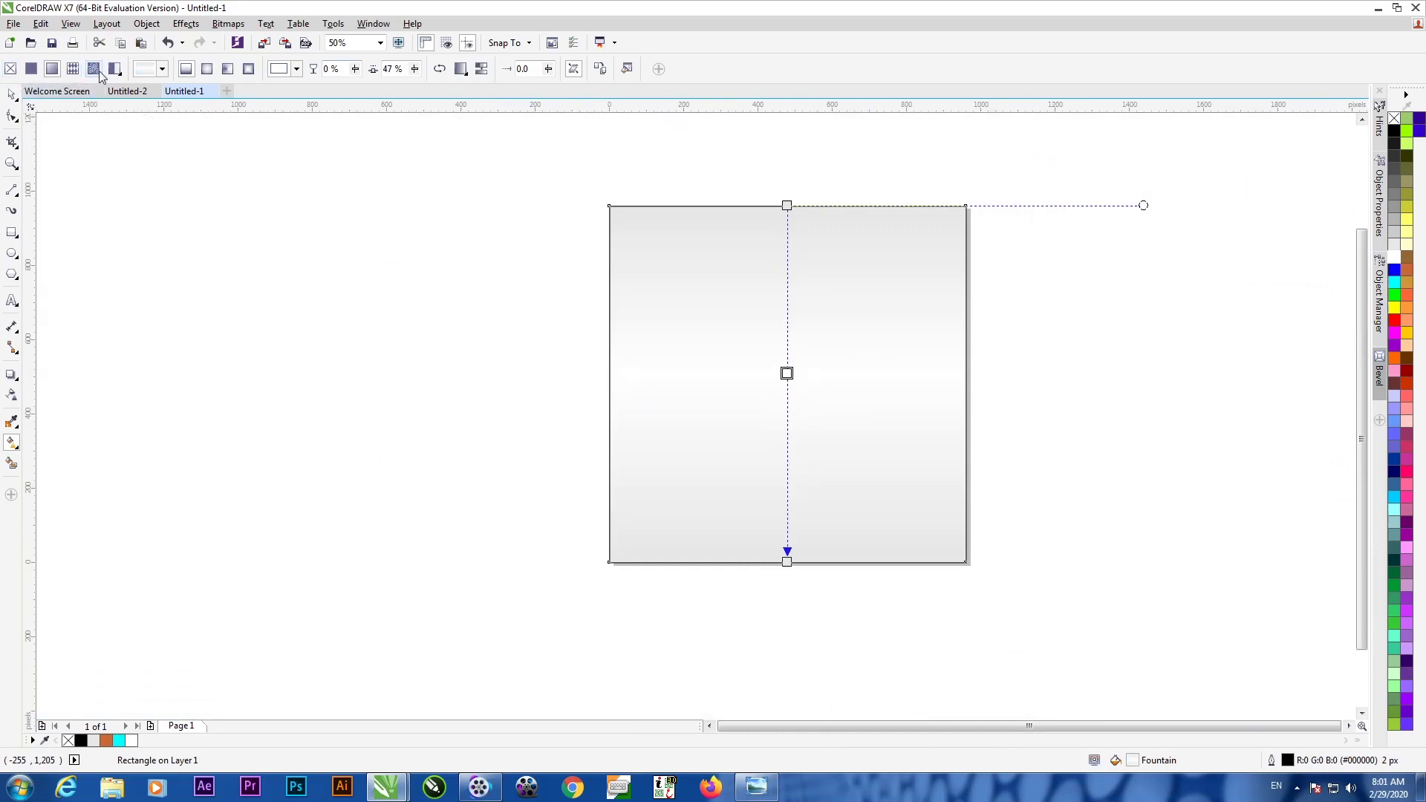
left_click(484, 70)
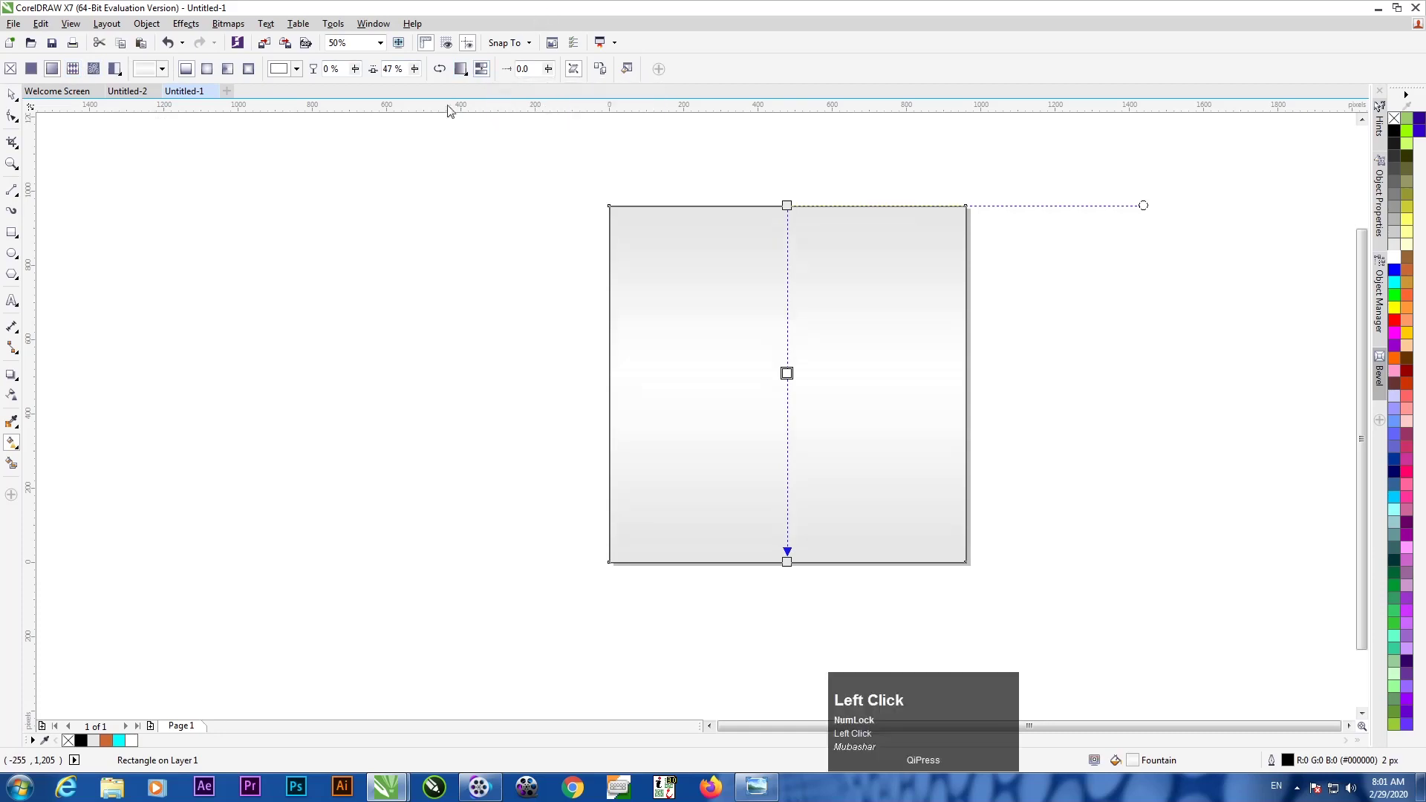
left_click(9, 94)
left_click(412, 327)
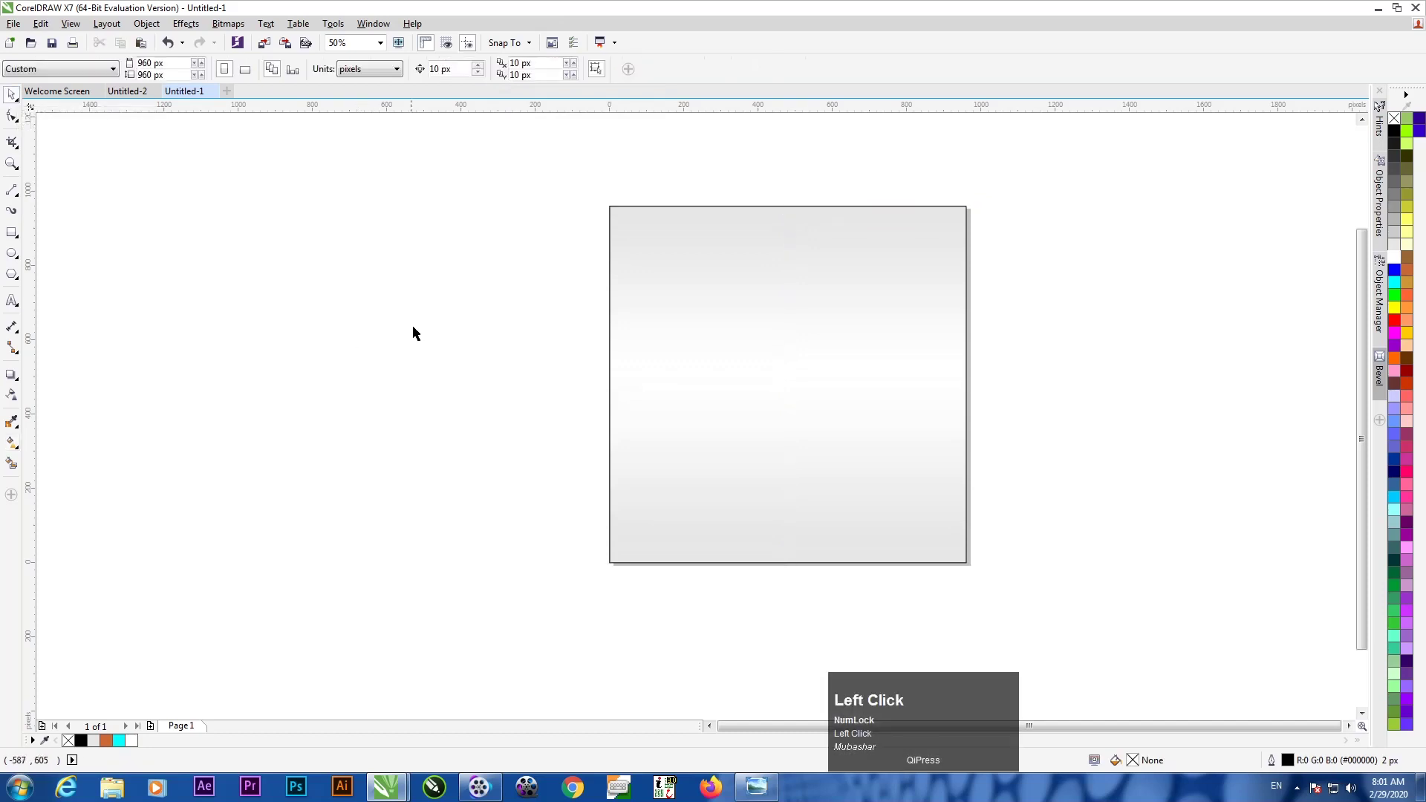
- Draw a tall rectangle about 724 × 1102 px over the grey square and center it on the page
left_click(799, 285)
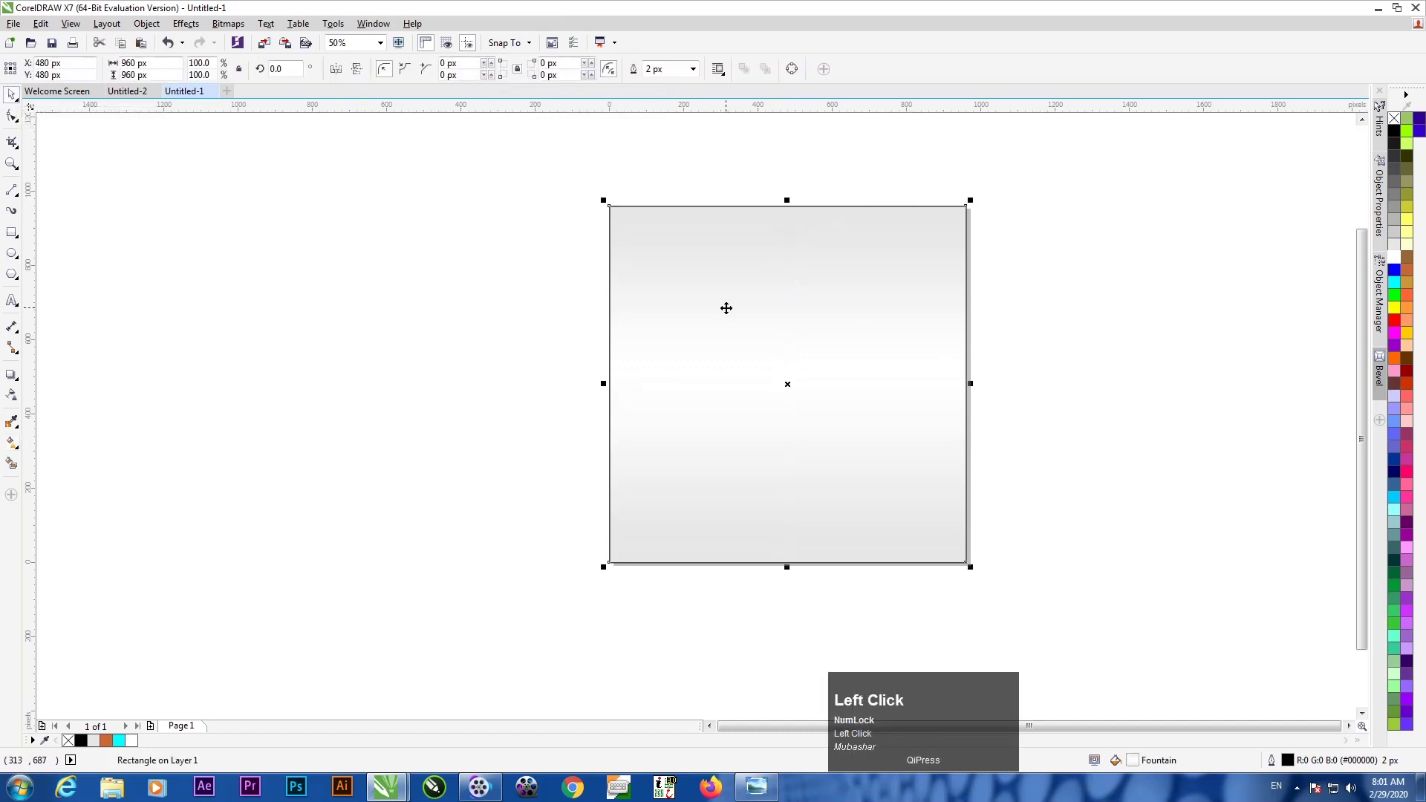
left_click(11, 234)
left_click_drag(659, 176, 928, 585)
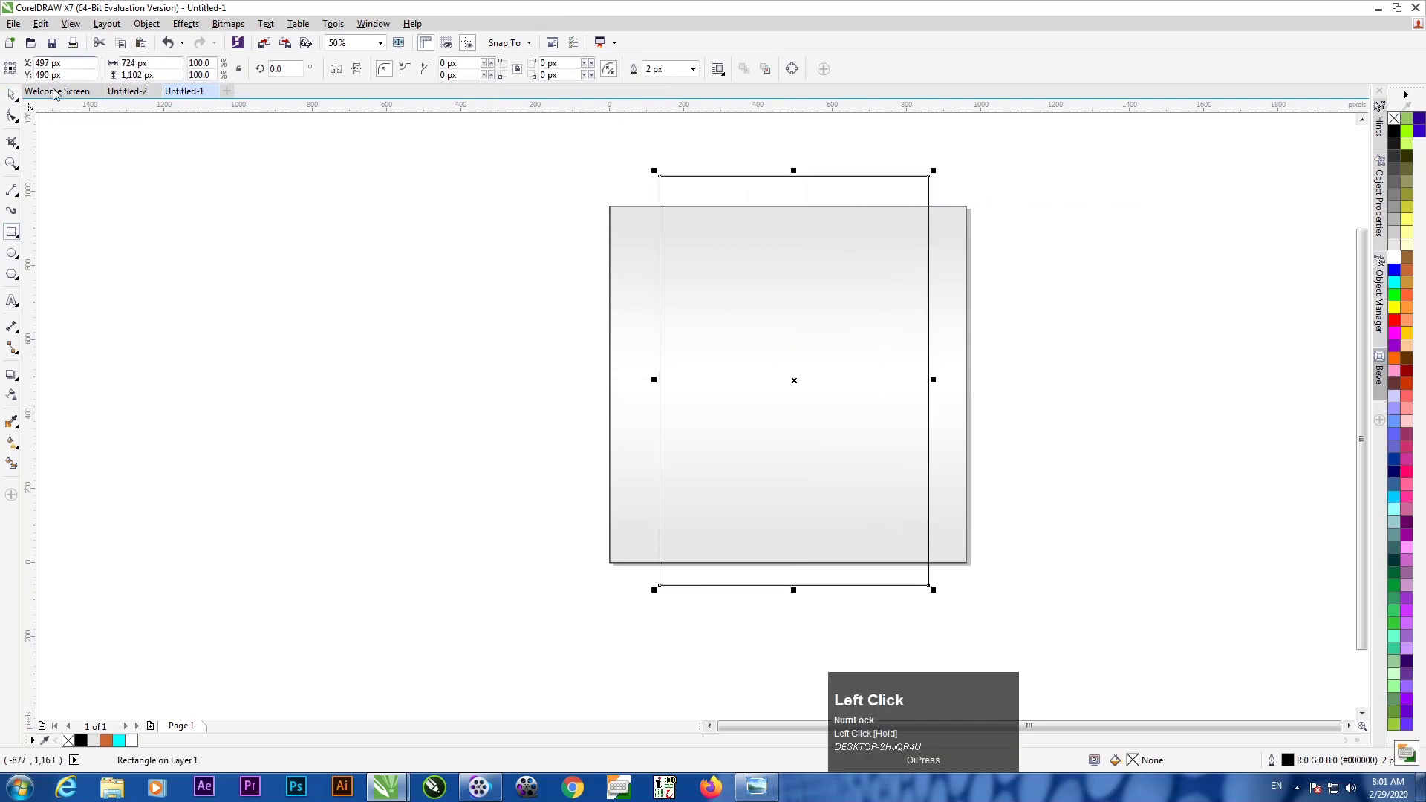
left_click(12, 92)
left_click(345, 322)
left_click(756, 353)
scroll(748, 358, "down", 2)
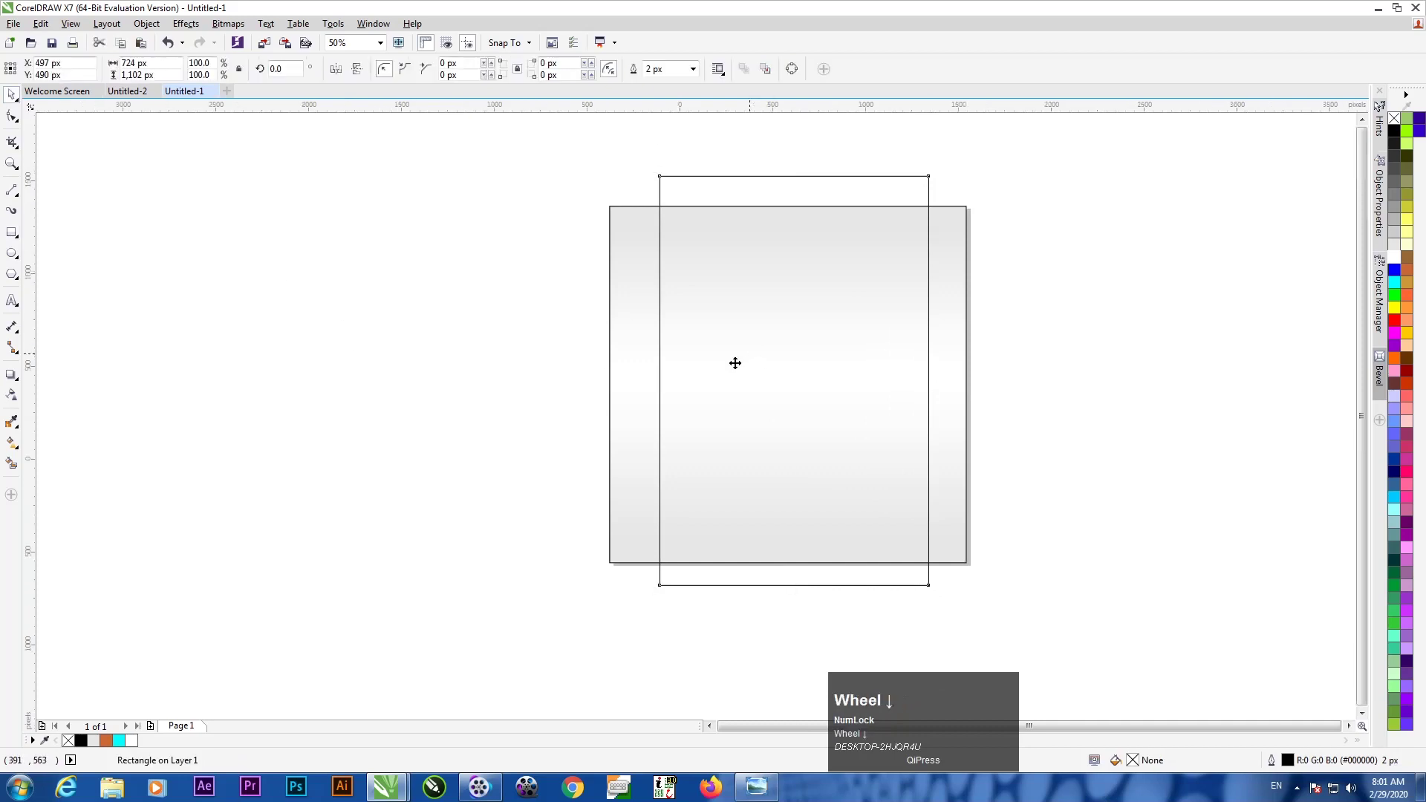
scroll(774, 351, "up", 2)
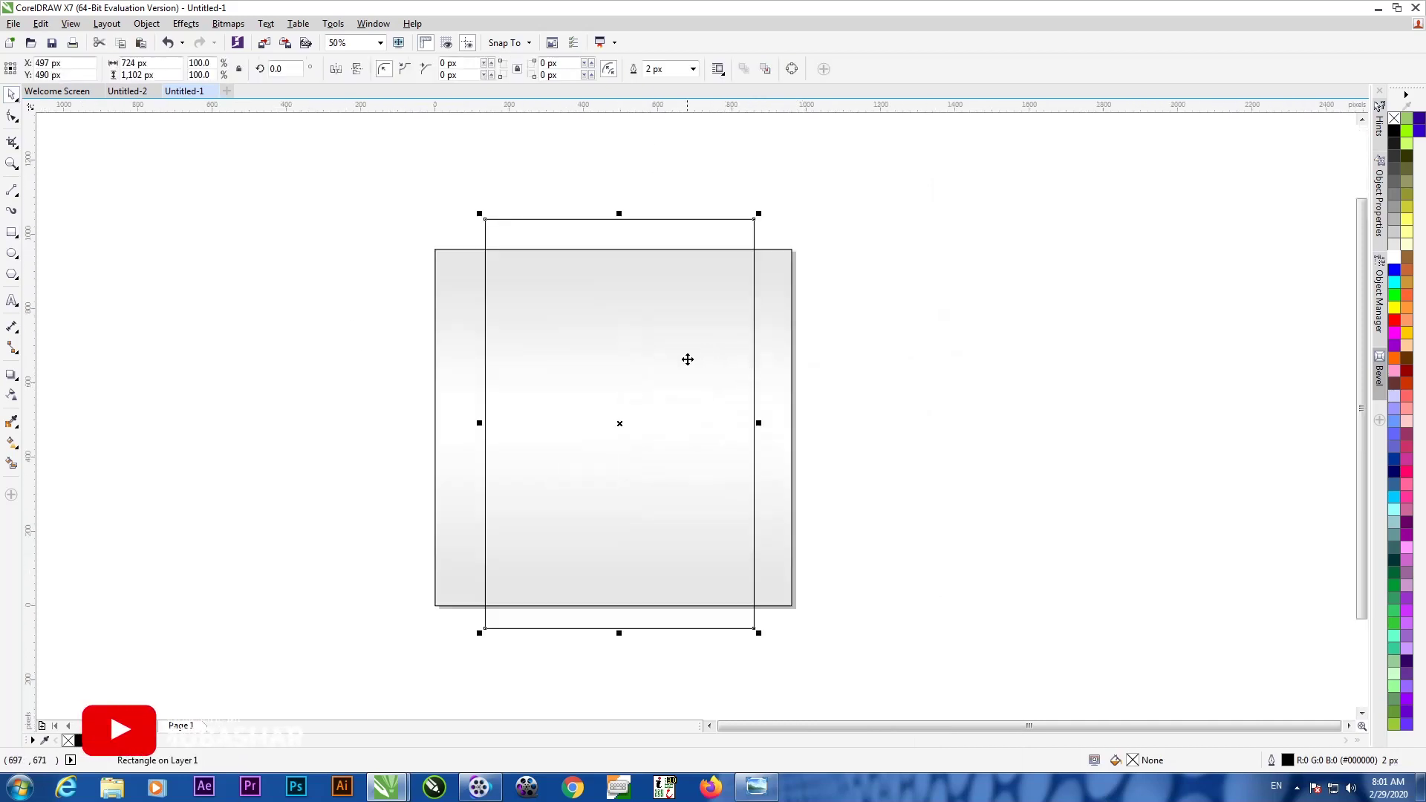
key("p")
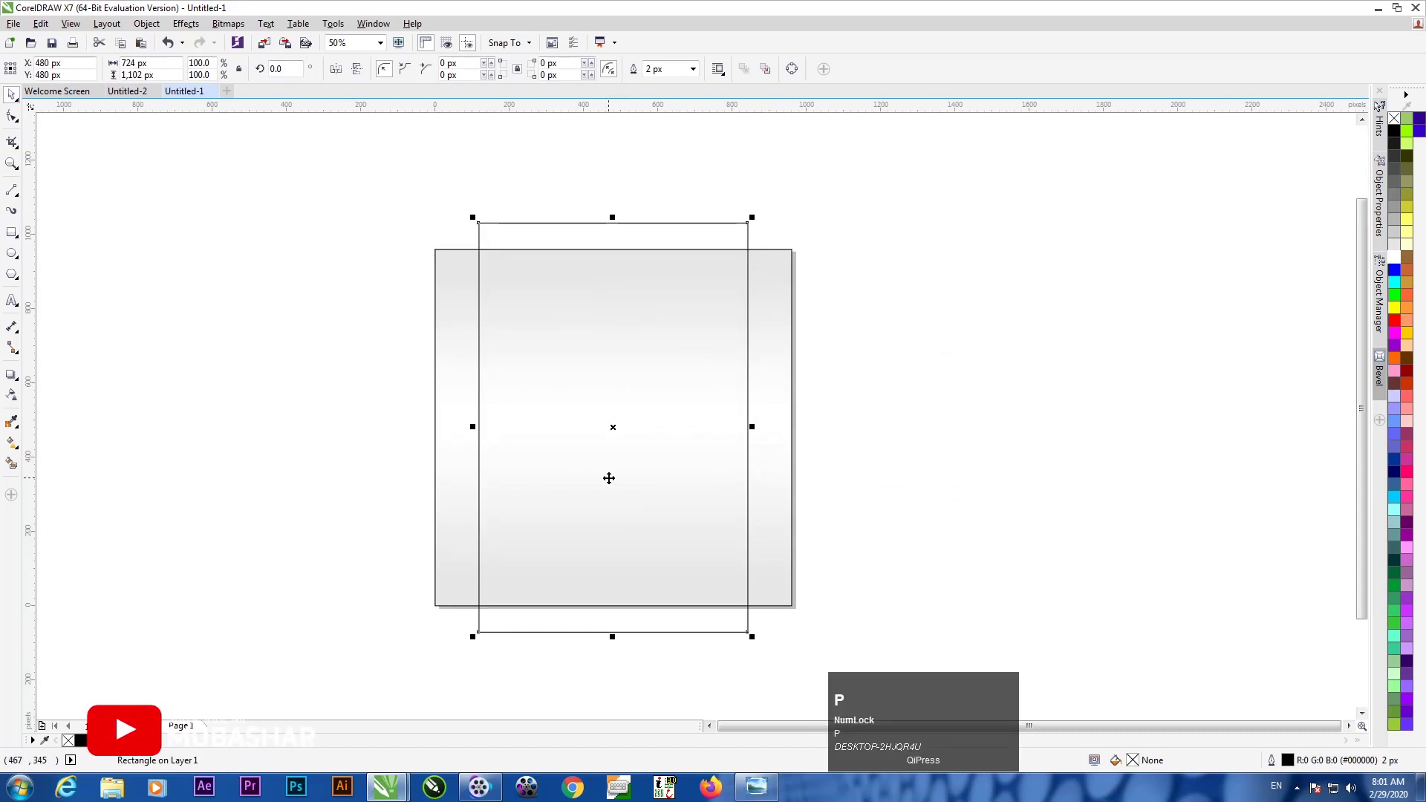
- Move the tall rectangle off the page and align it back to the grey square's center horizontally and vertically
left_click_drag(577, 345, 987, 319)
left_click_drag(1239, 152, 341, 676)
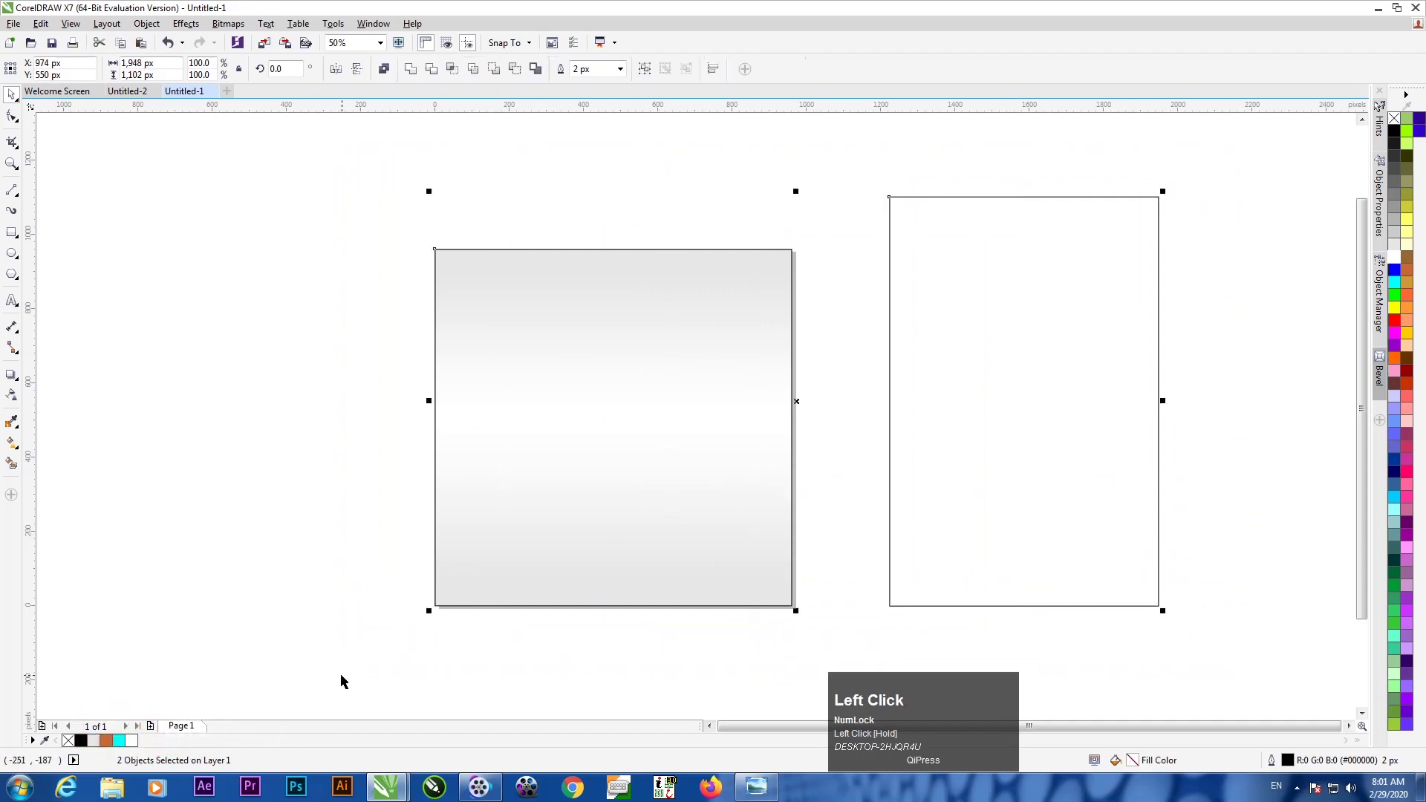
key("c")
key("e")
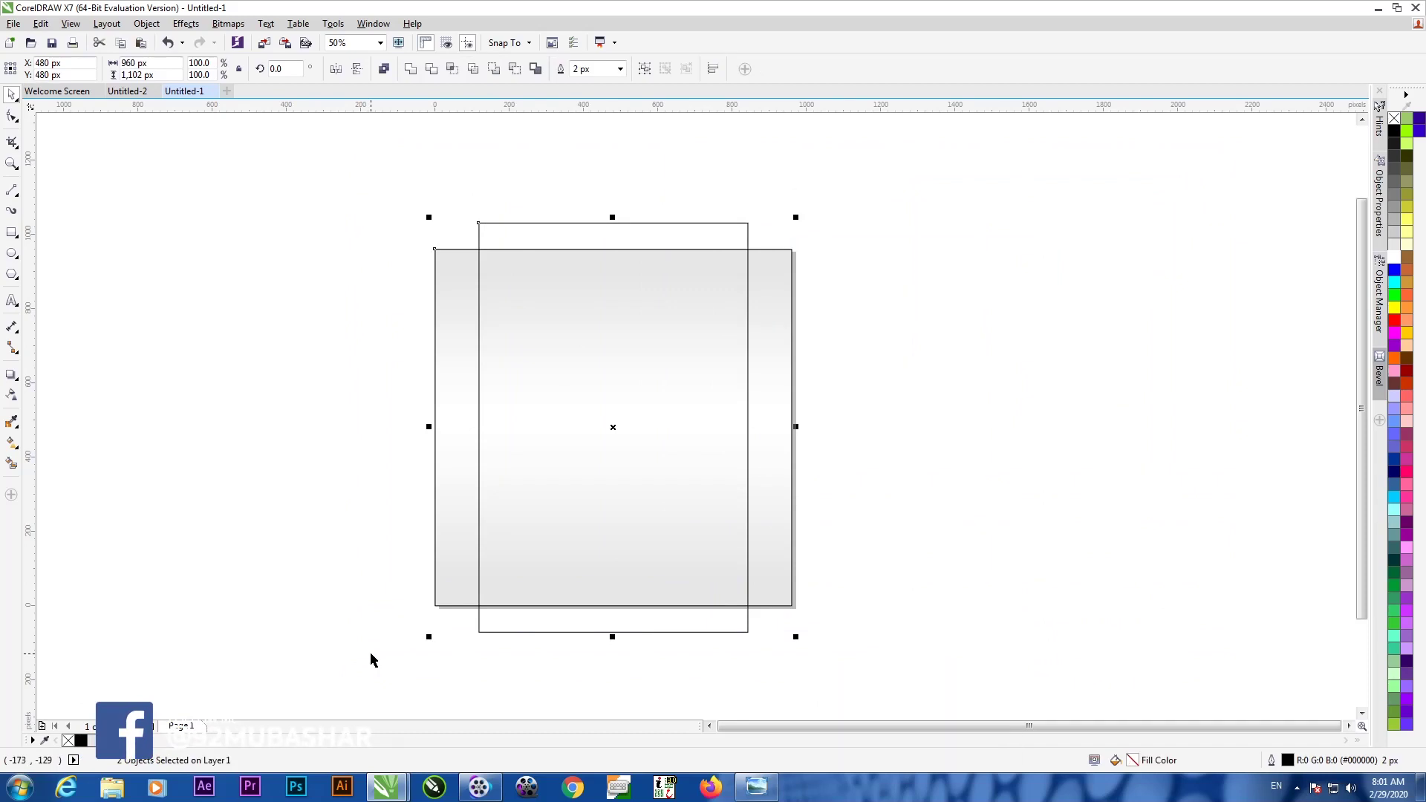
left_click(308, 580)
- Apply a black-to-white linear fountain fill from the top edge to the bottom edge of the tall rectangle
left_click(567, 398)
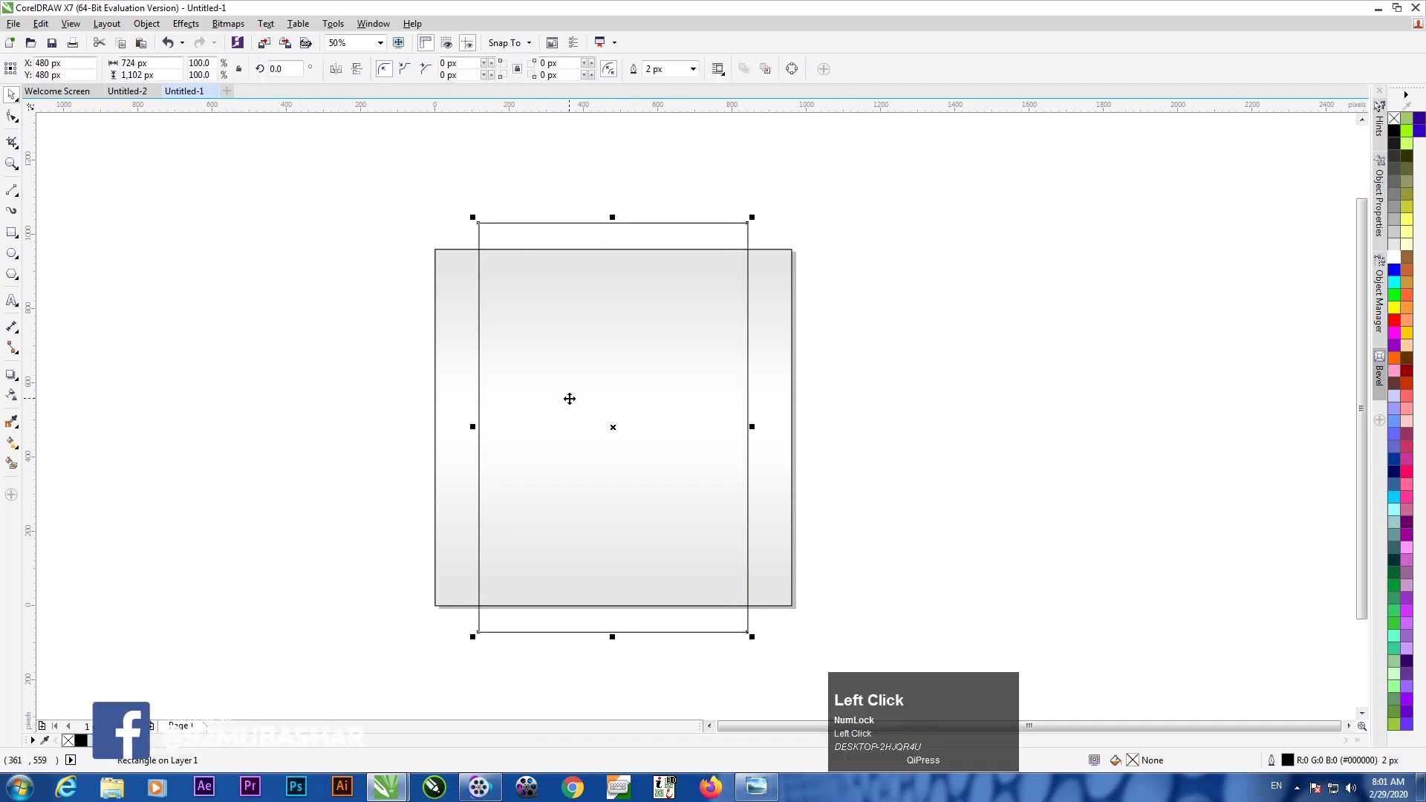
left_click(11, 443)
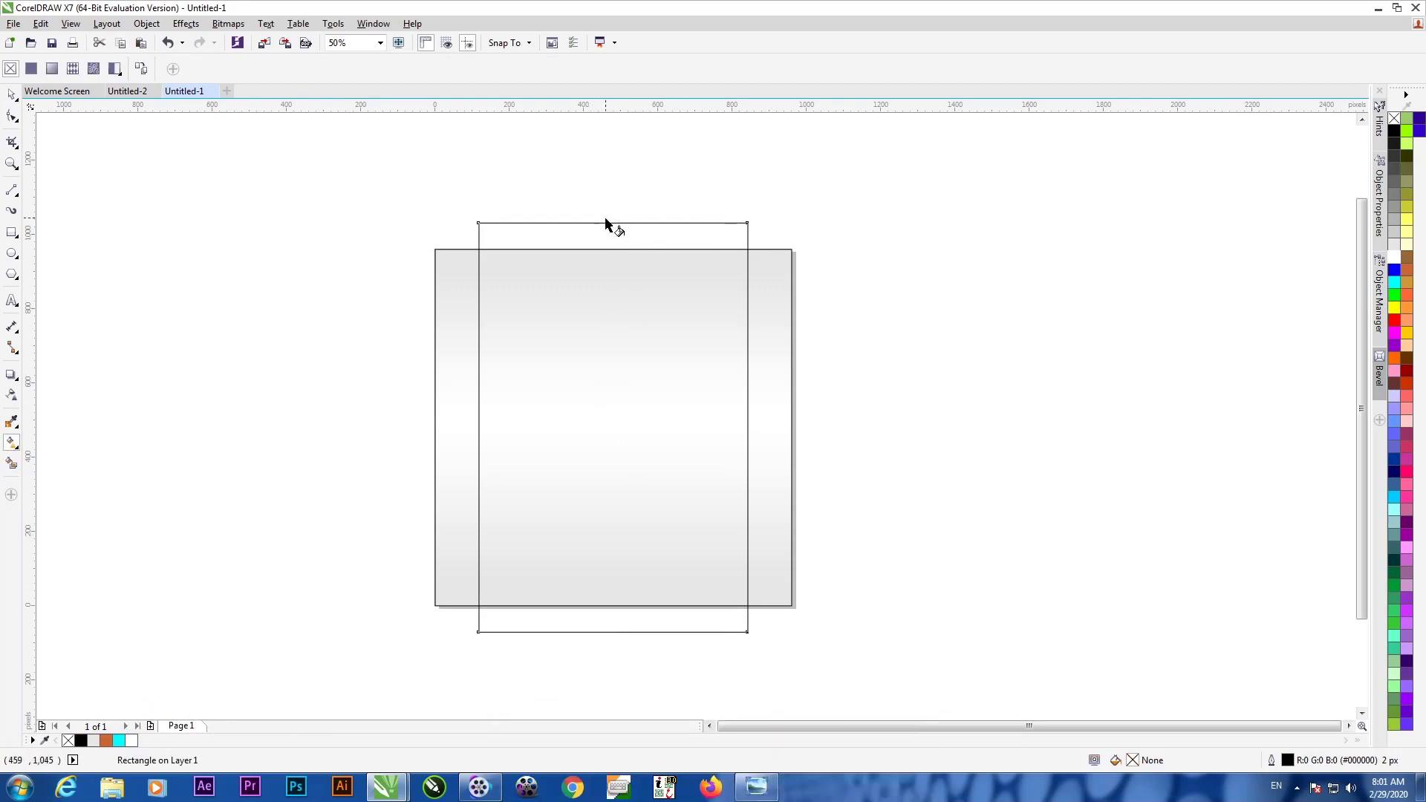
left_click_drag(611, 223, 605, 631)
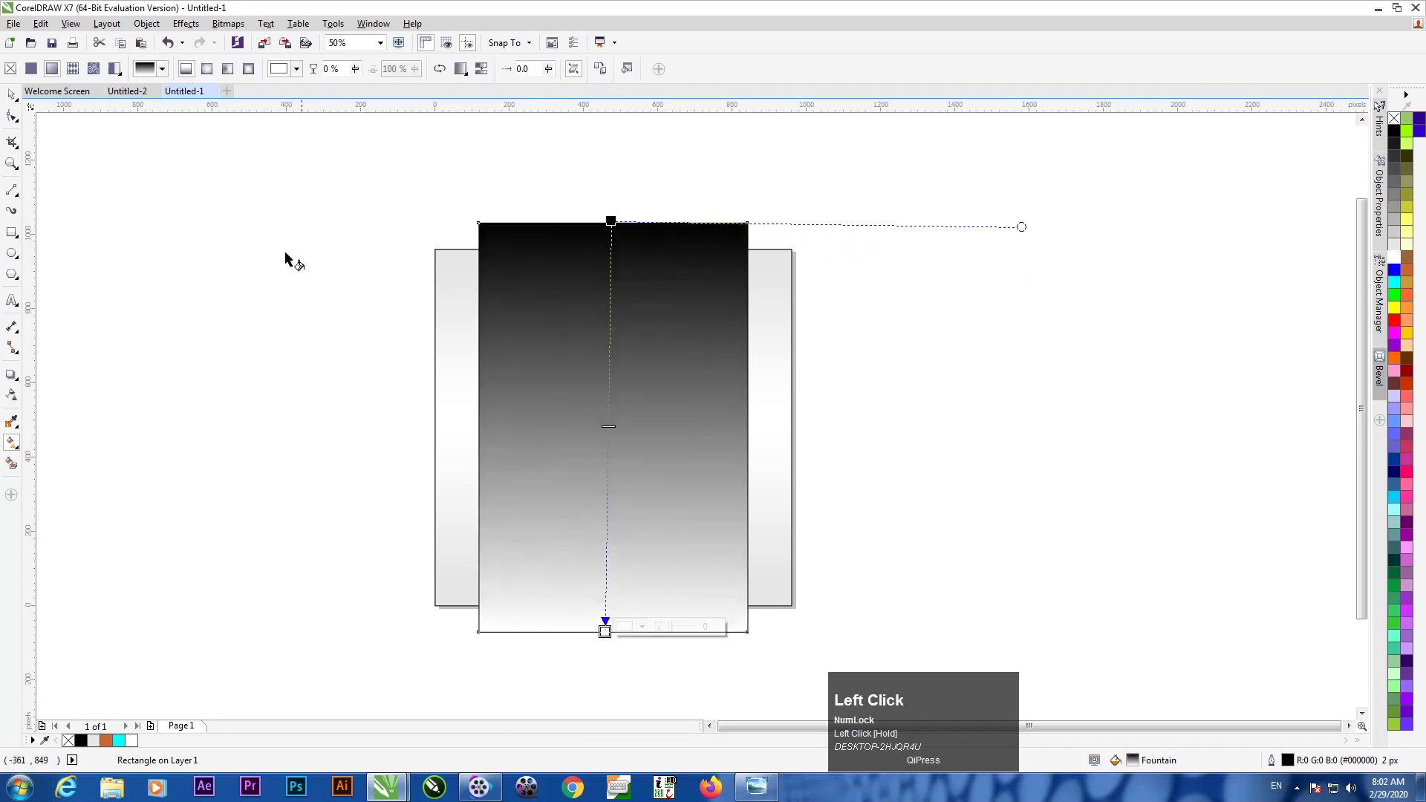
- Change the tall rectangle's fountain fill to elliptical and redraw it from the rectangle's center down to its bottom edge
left_click(207, 69)
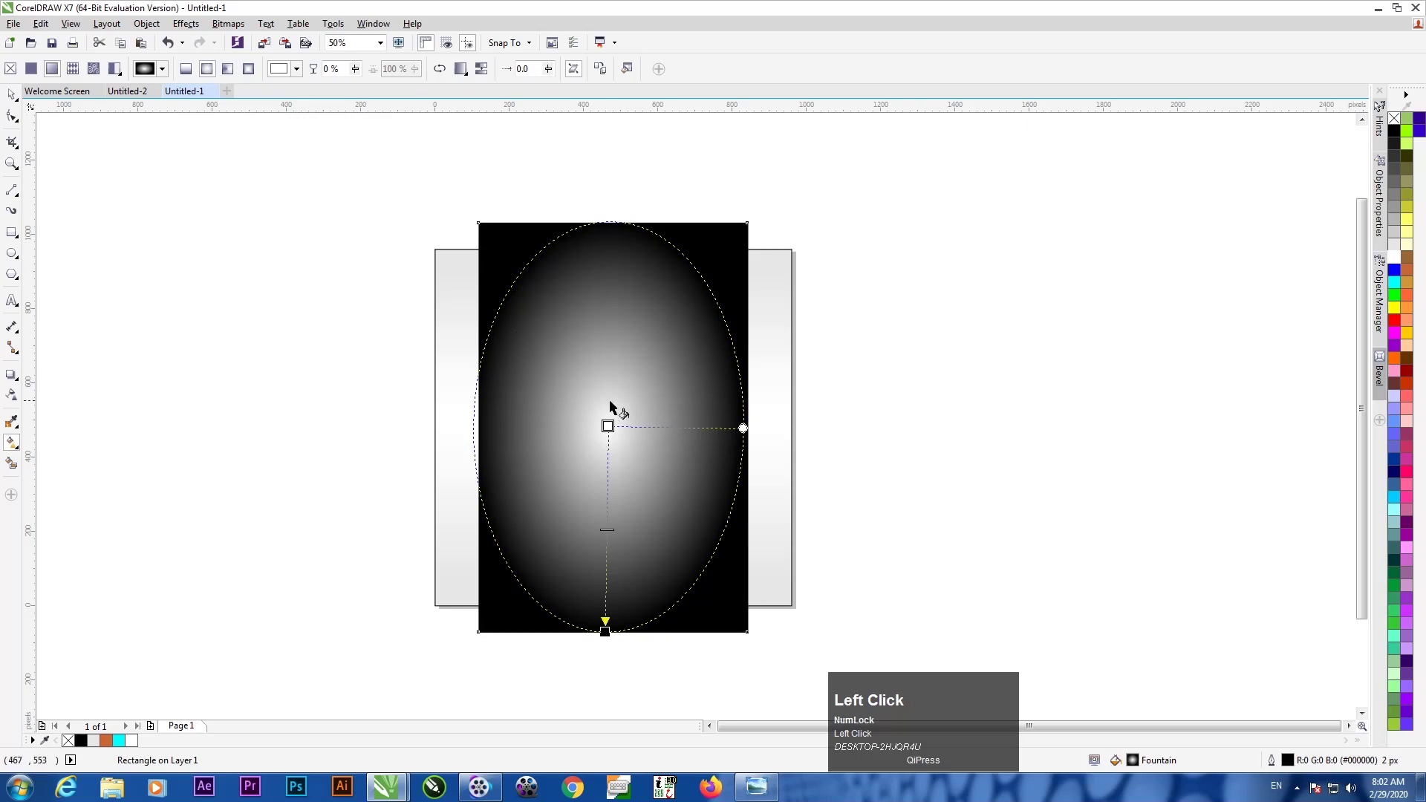
mouse_move(614, 399)
left_mouse_down()
mouse_move(642, 634)
mouse_move(605, 595)
mouse_move(622, 418)
mouse_move(618, 484)
left_mouse_up()
left_click_drag(605, 369, 675, 621)
left_click_drag(548, 347, 623, 558)
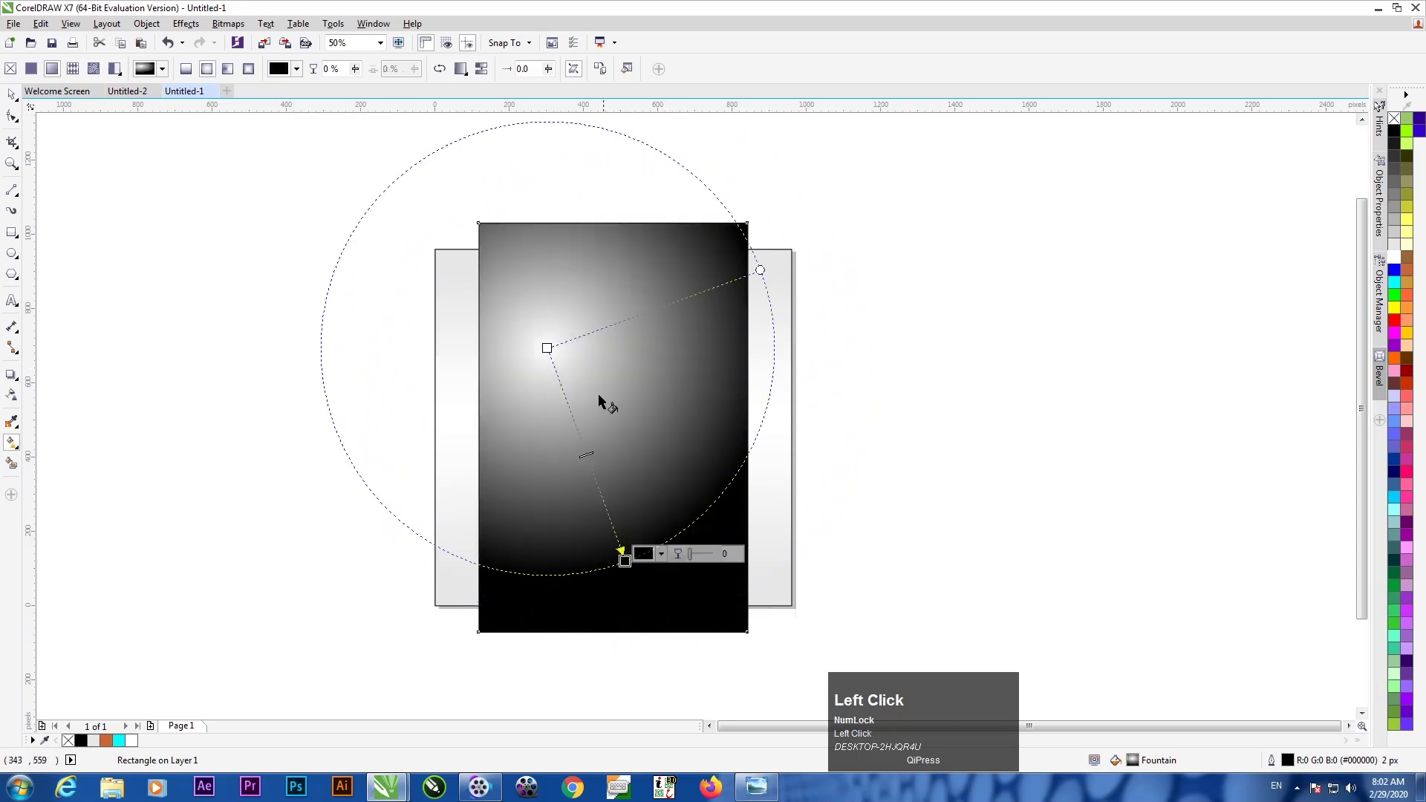
left_click_drag(581, 329, 606, 585)
left_click_drag(603, 415, 612, 631)
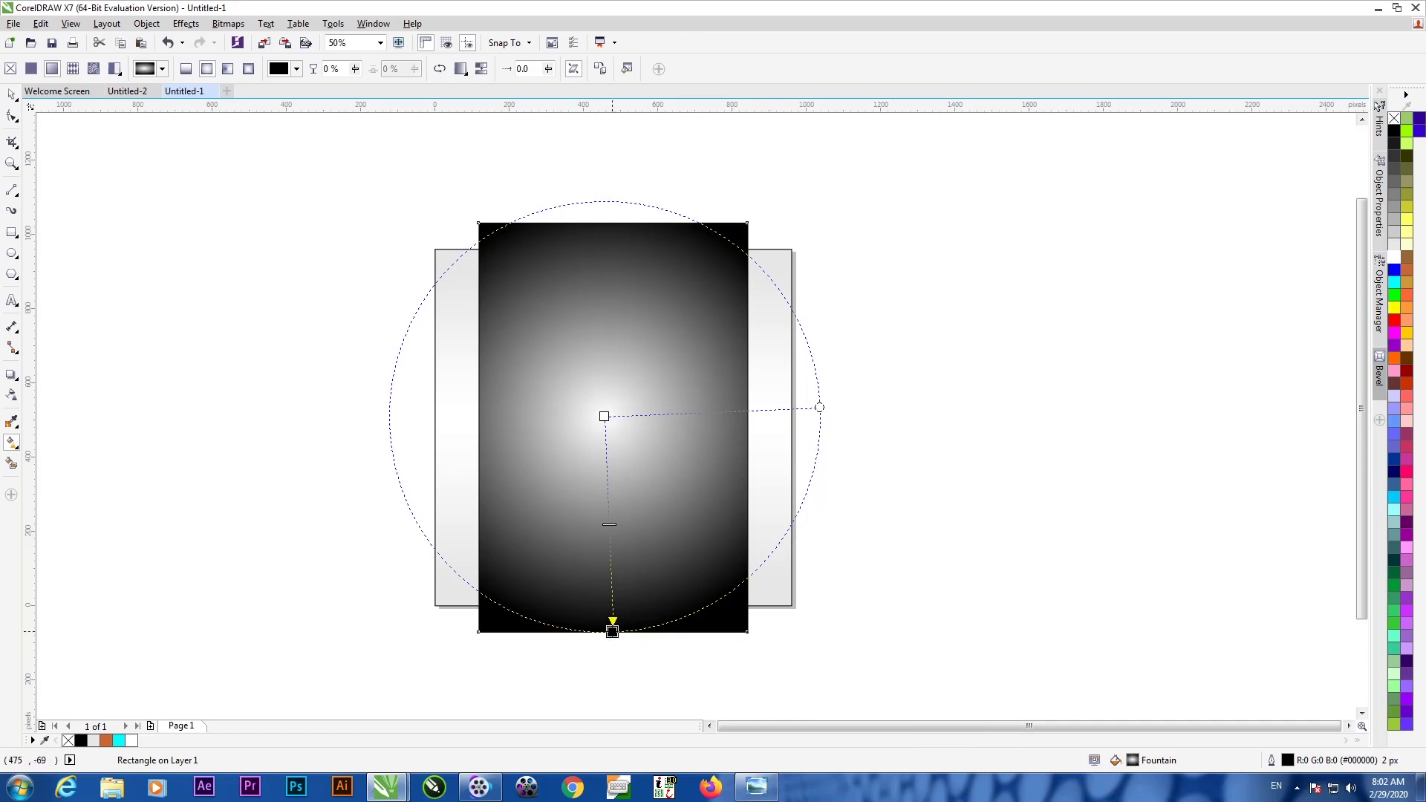
- Color the outer node of the tall rectangle's elliptical fill light grey and deselect the rectangle
left_click(612, 631)
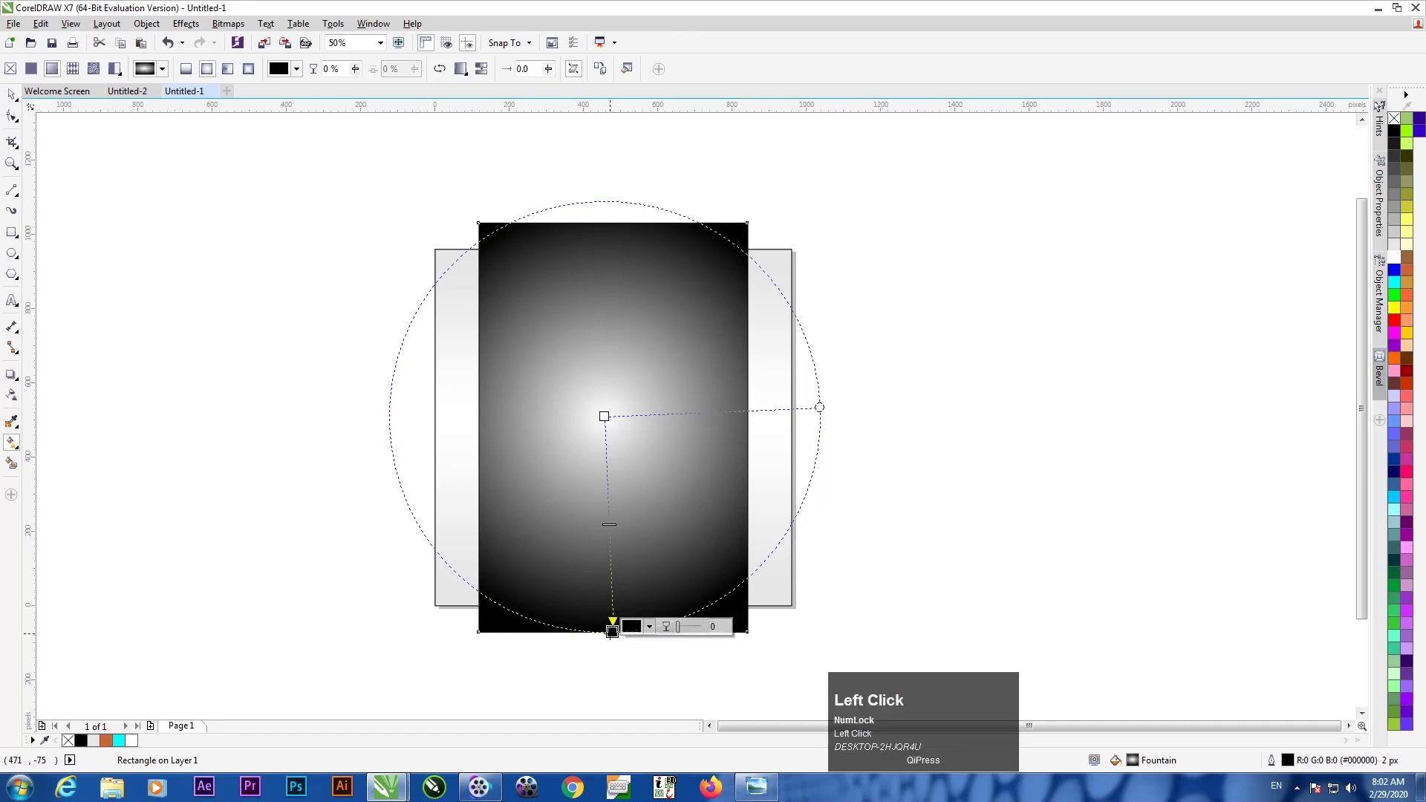
left_click(1396, 249)
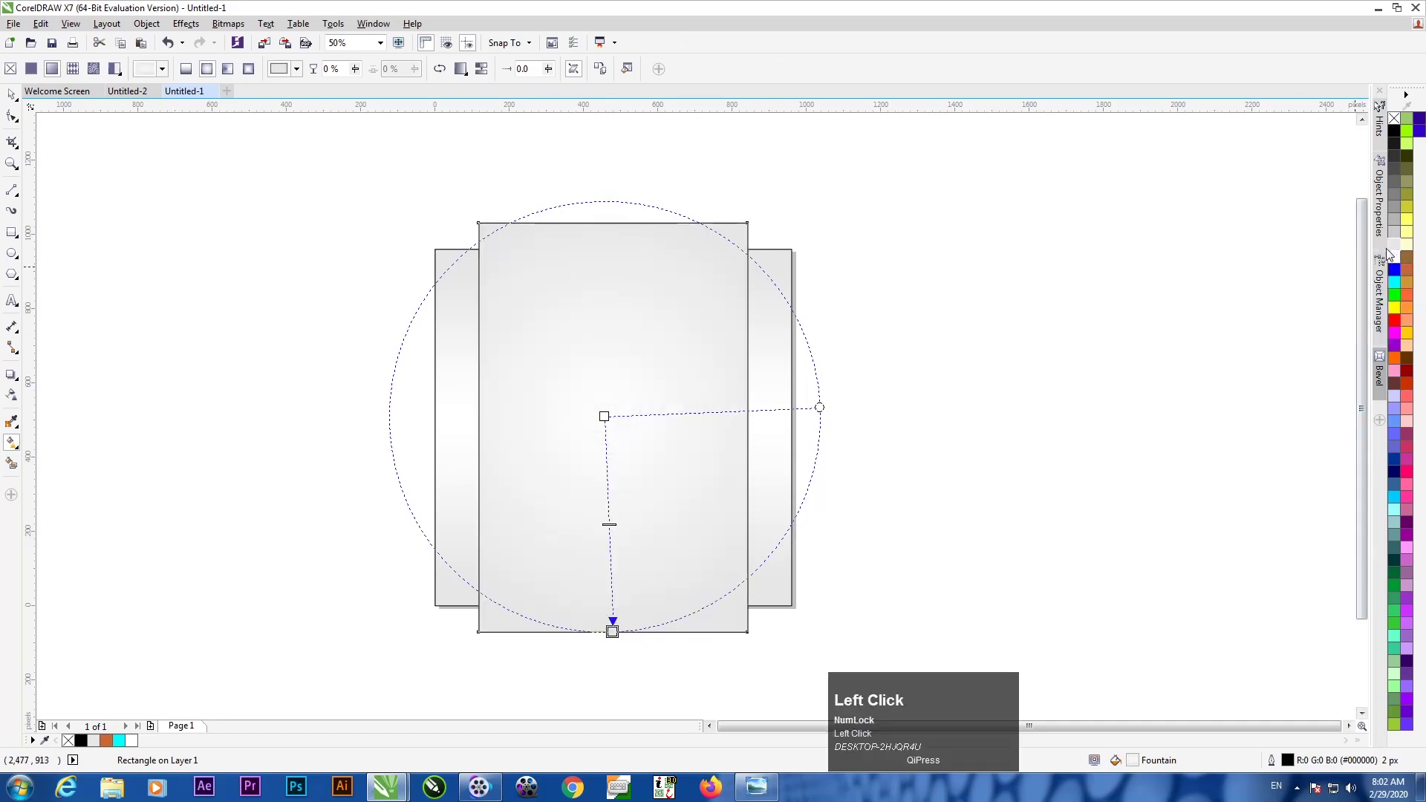
left_click(12, 95)
left_click(375, 450)
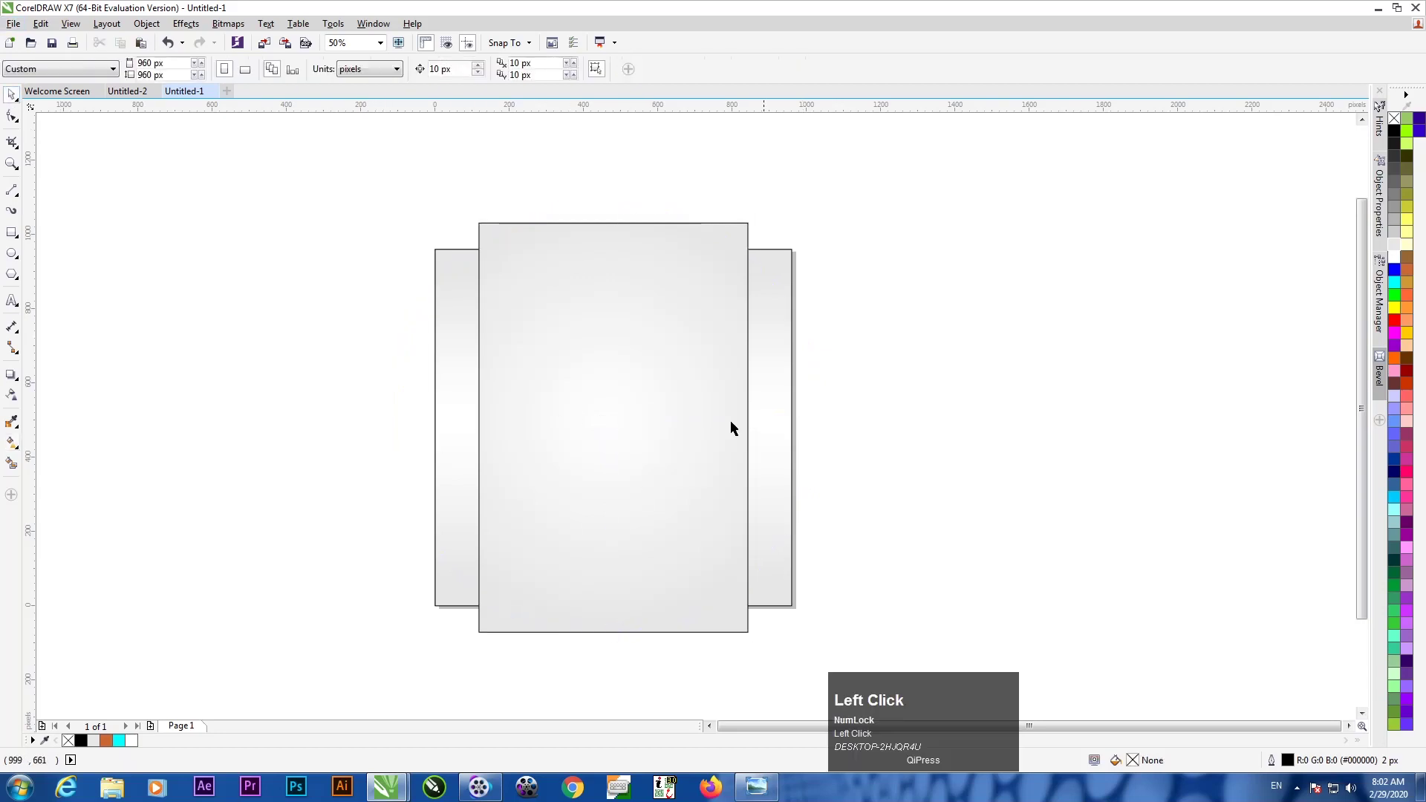
- Try the tall rectangle without an outline, with a light green outline and with a black outline
left_click(661, 299)
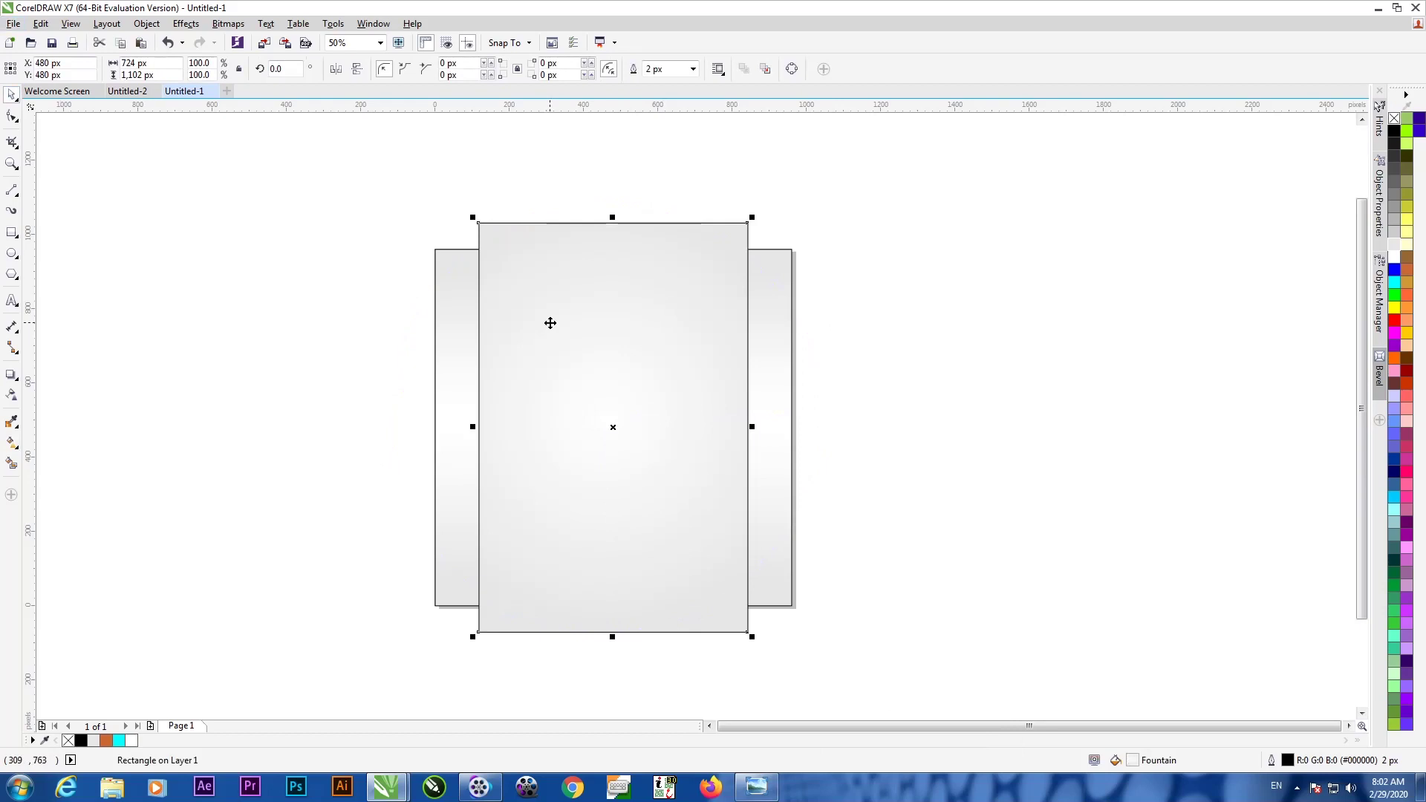
right_click(1396, 119)
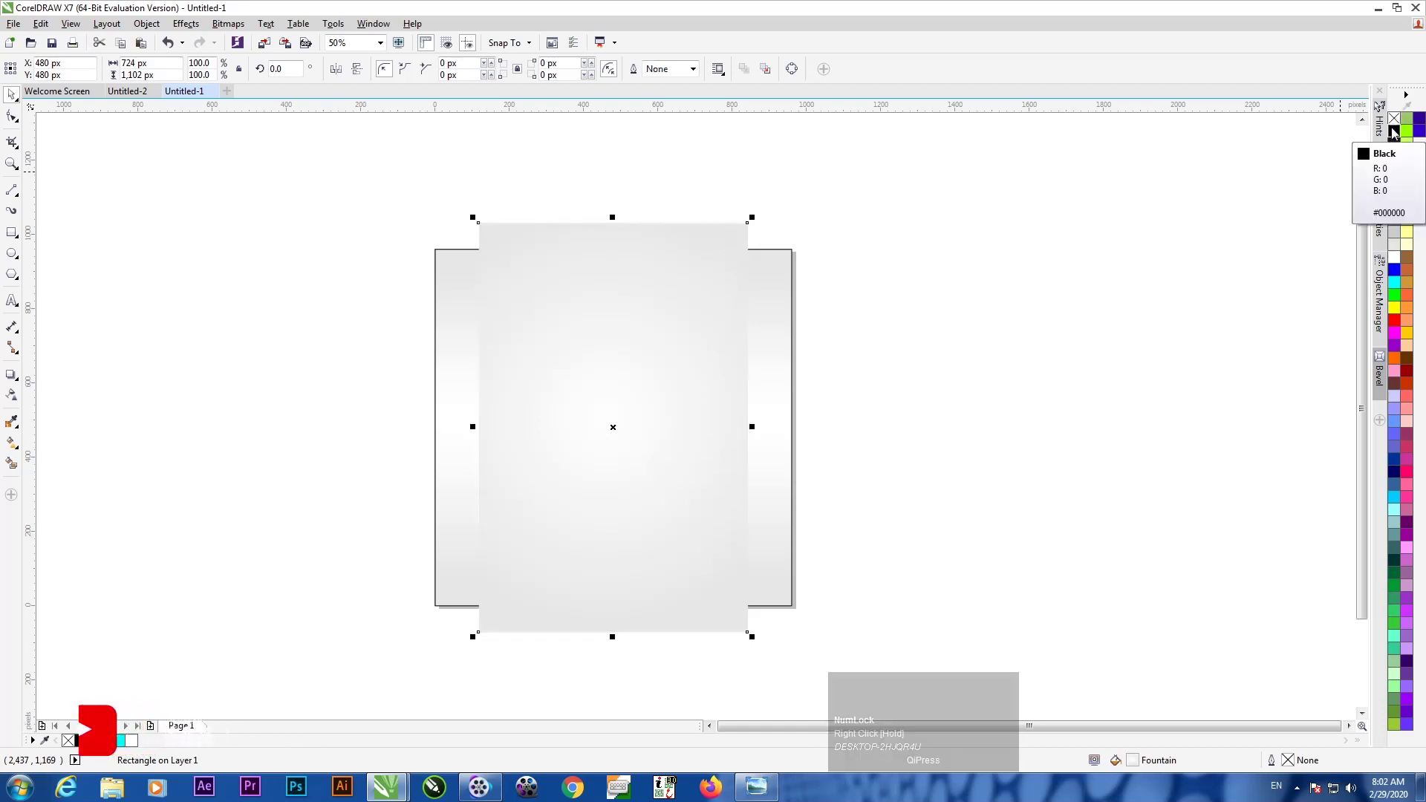
right_click(1398, 133)
right_click(1403, 139)
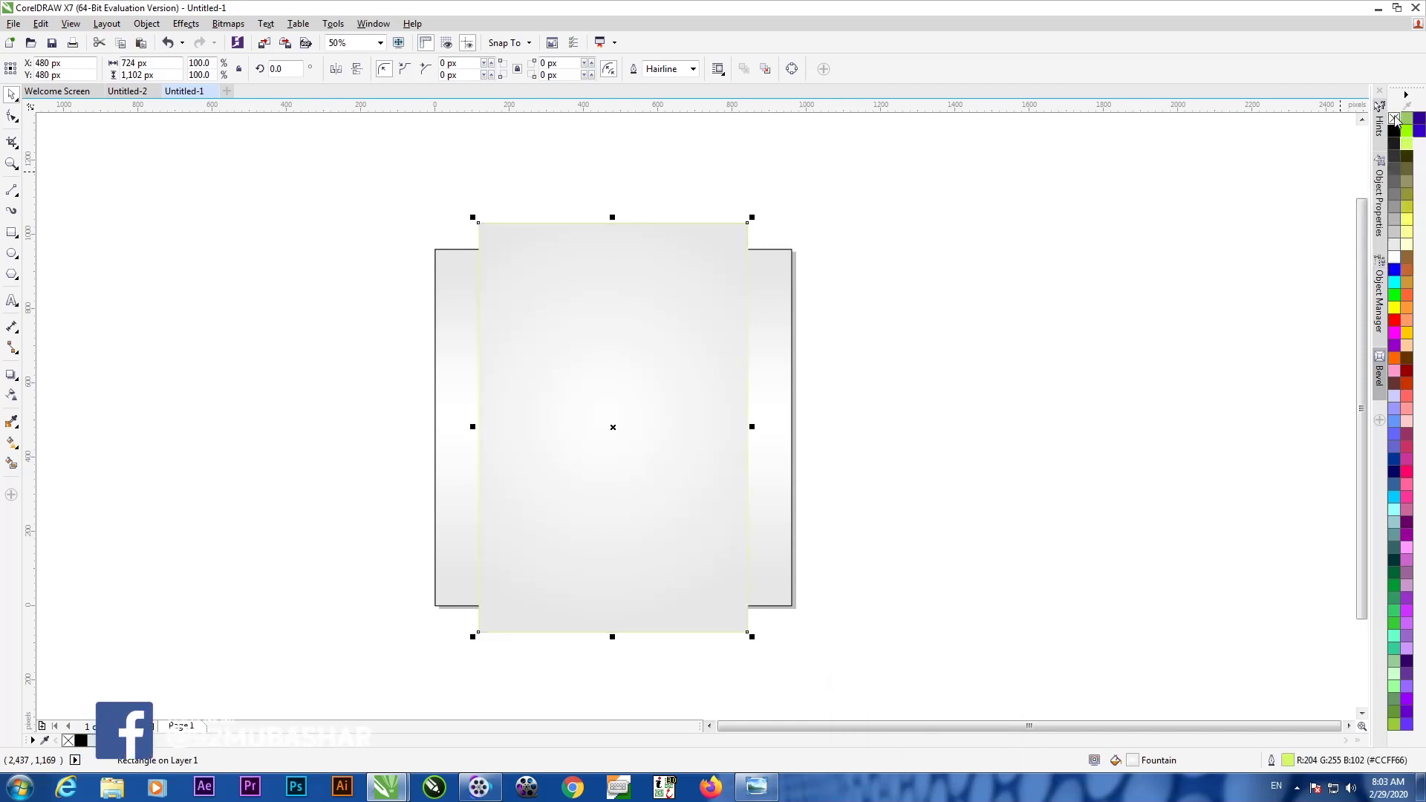
right_click(1395, 118)
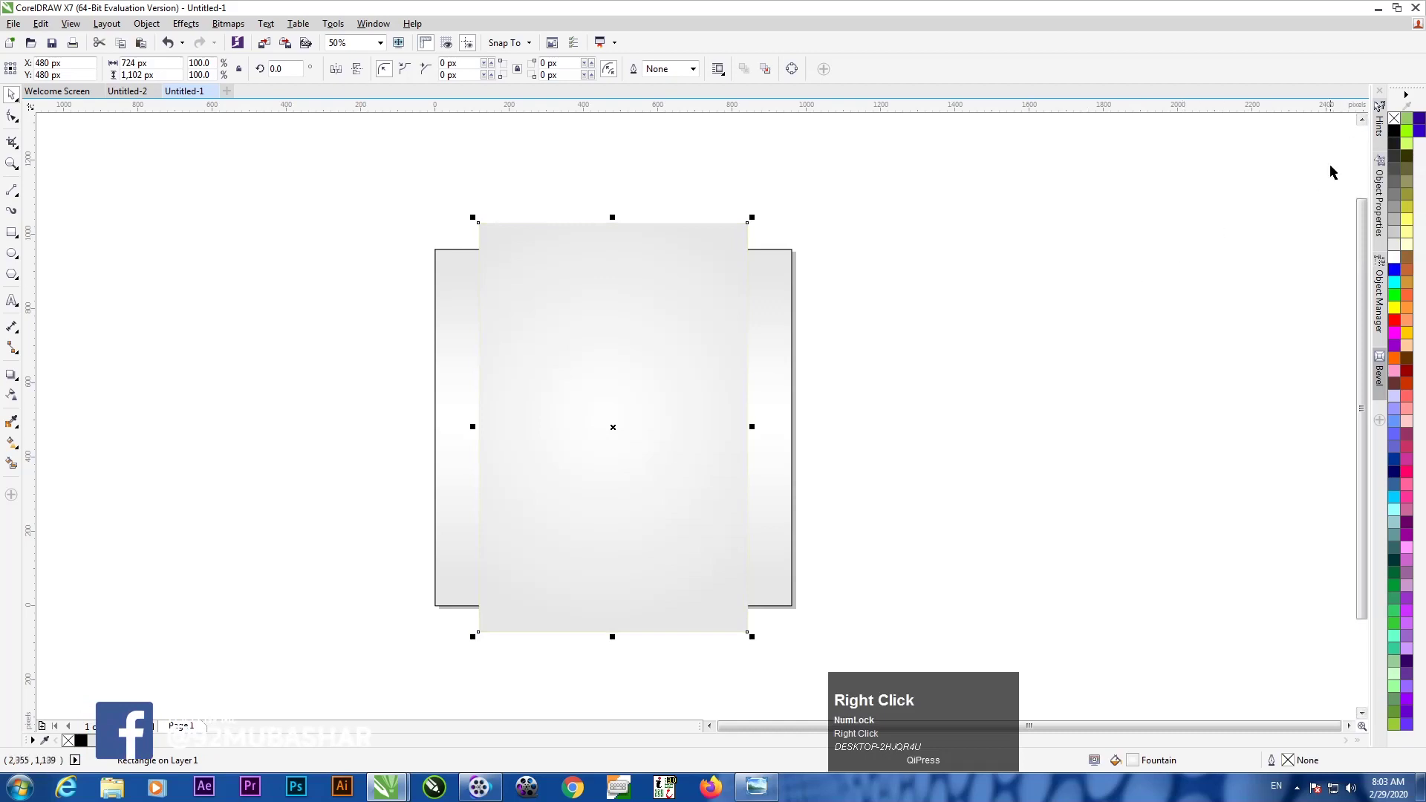
right_click(1394, 131)
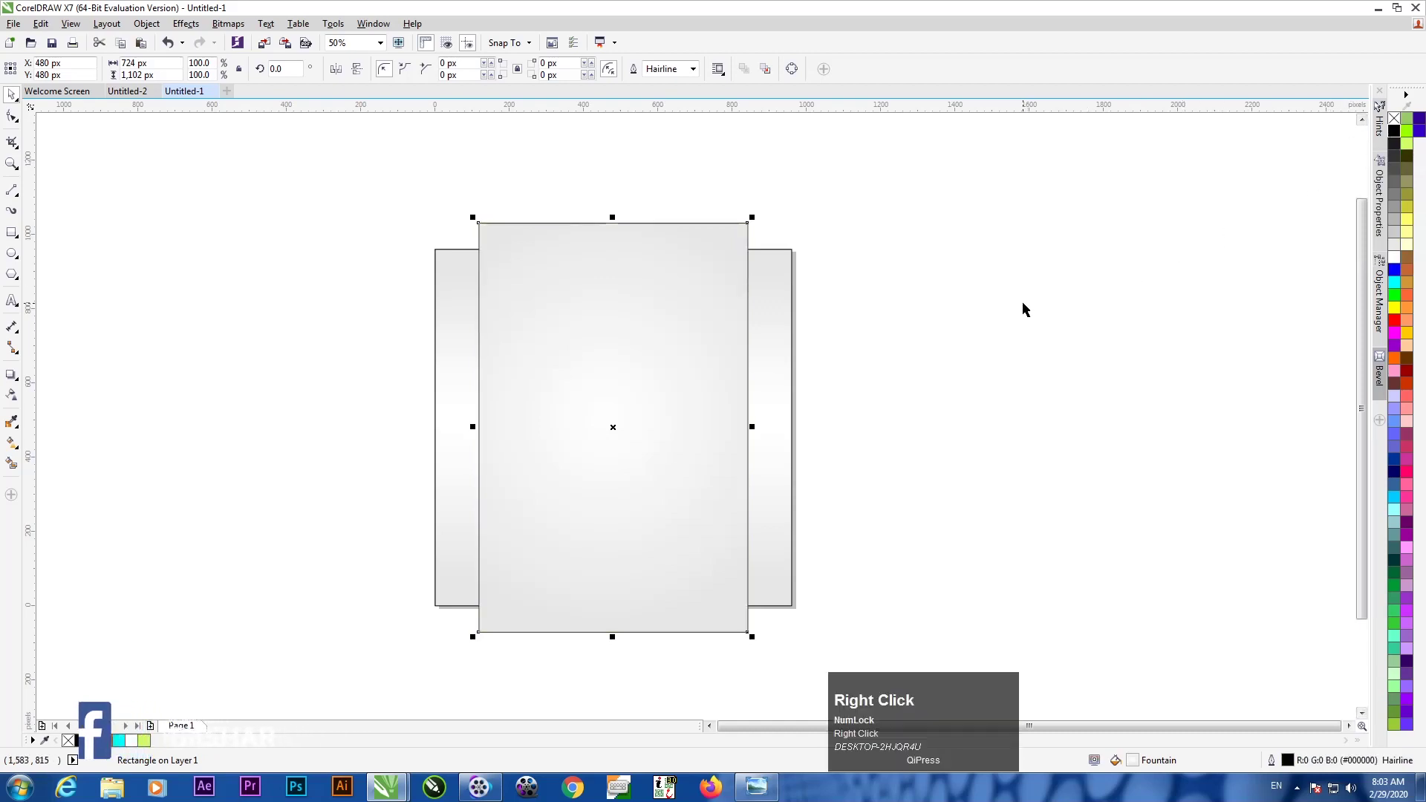
key("F12")
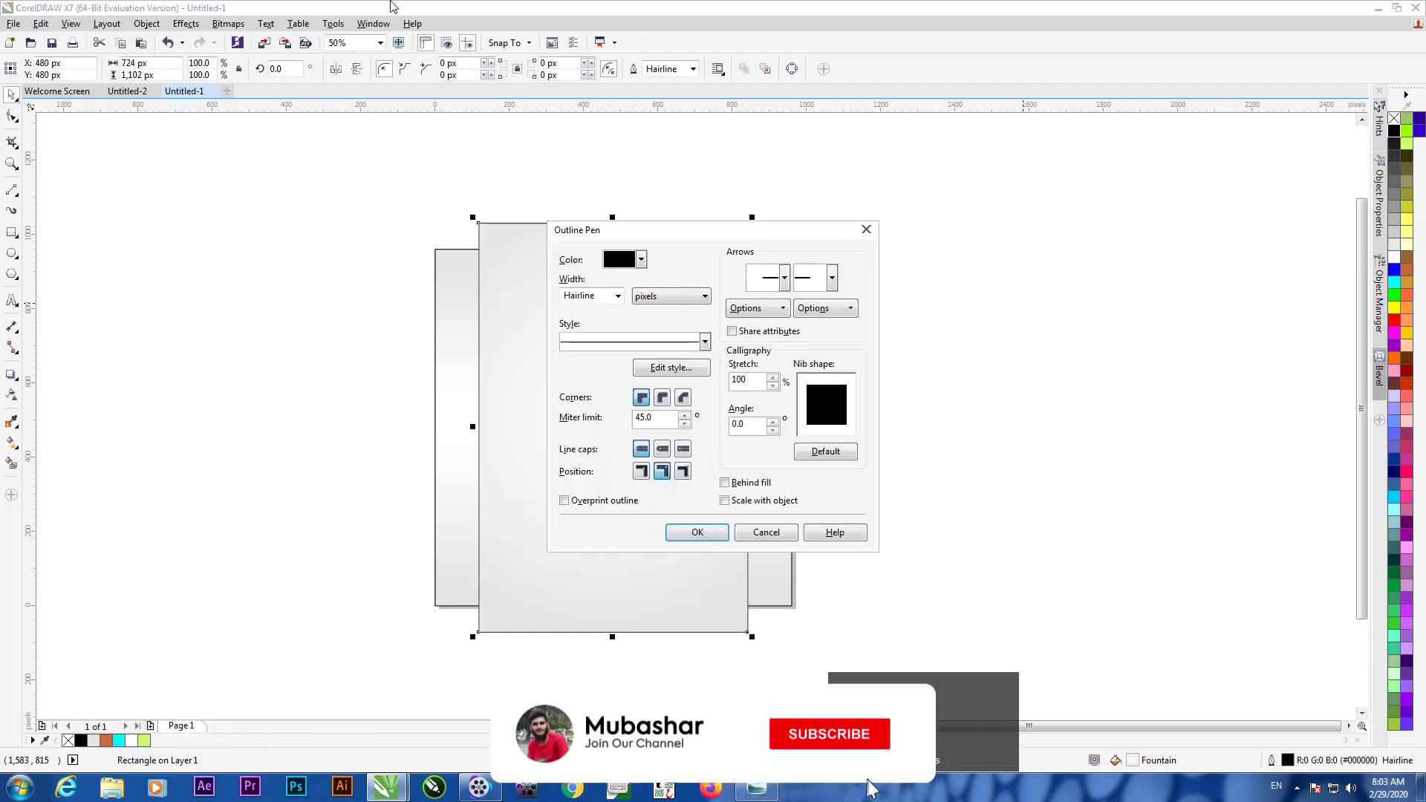
left_click_drag(582, 236, 881, 184)
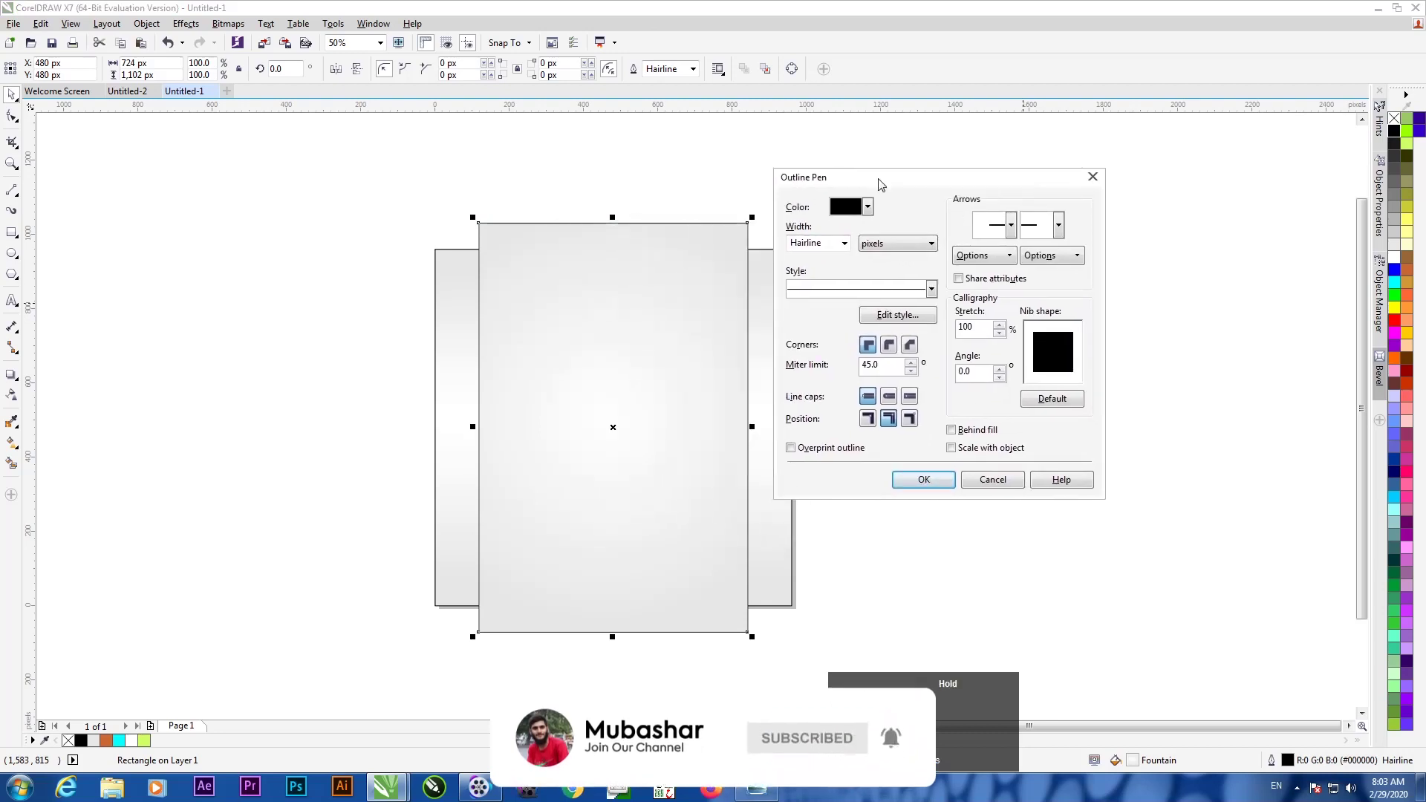
left_click(987, 481)
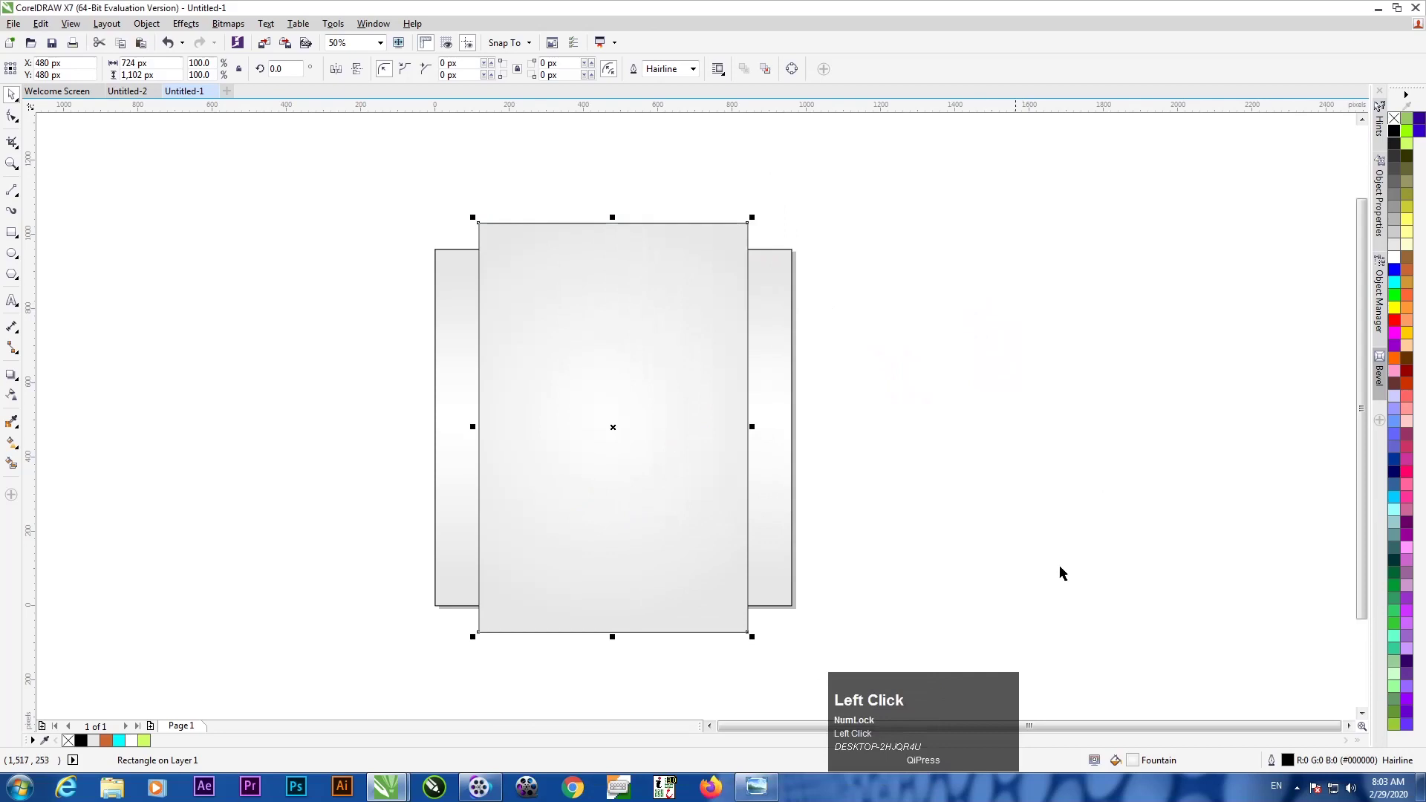
- Set the tall rectangle's outline width to None in the Outline Pen settings
double_click(1288, 761)
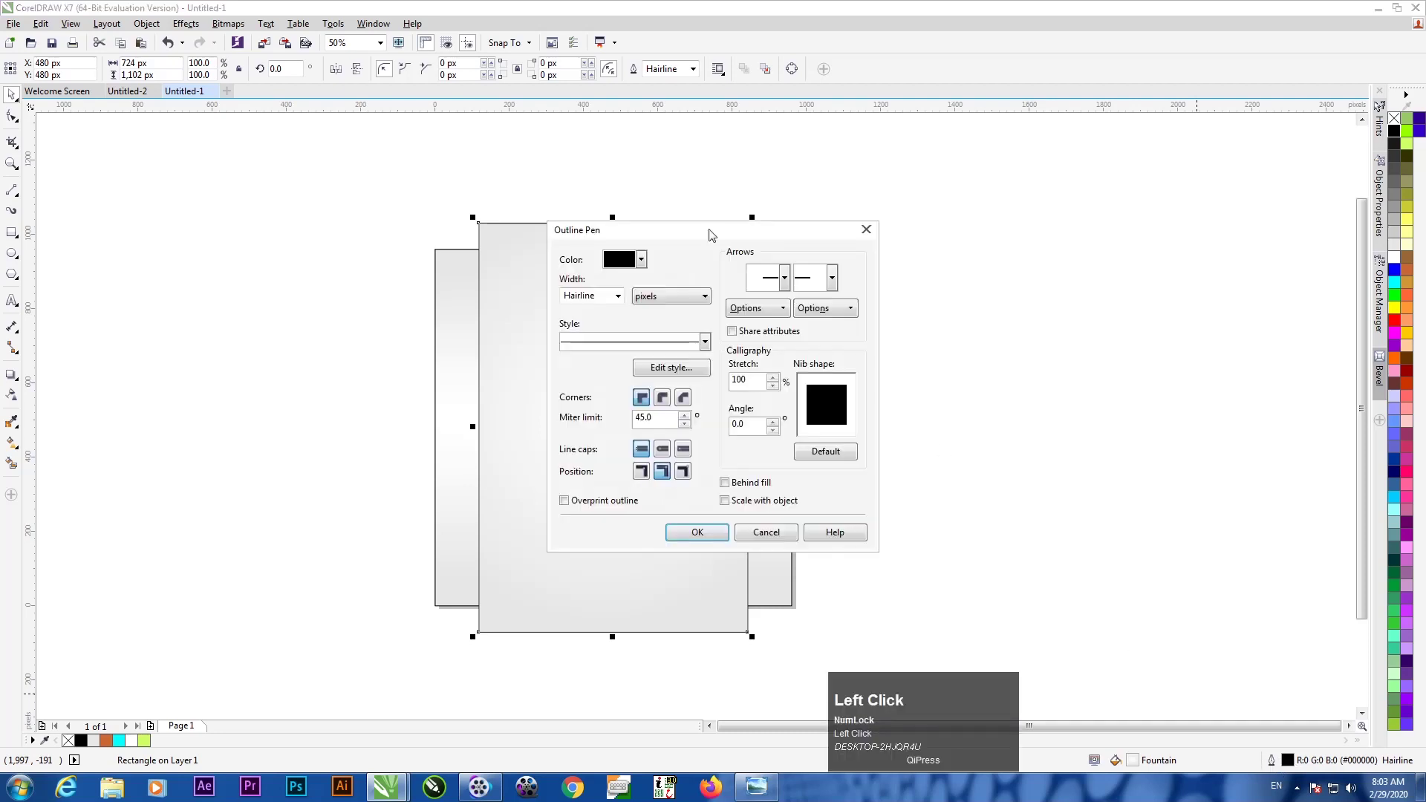
left_click_drag(684, 236, 869, 284)
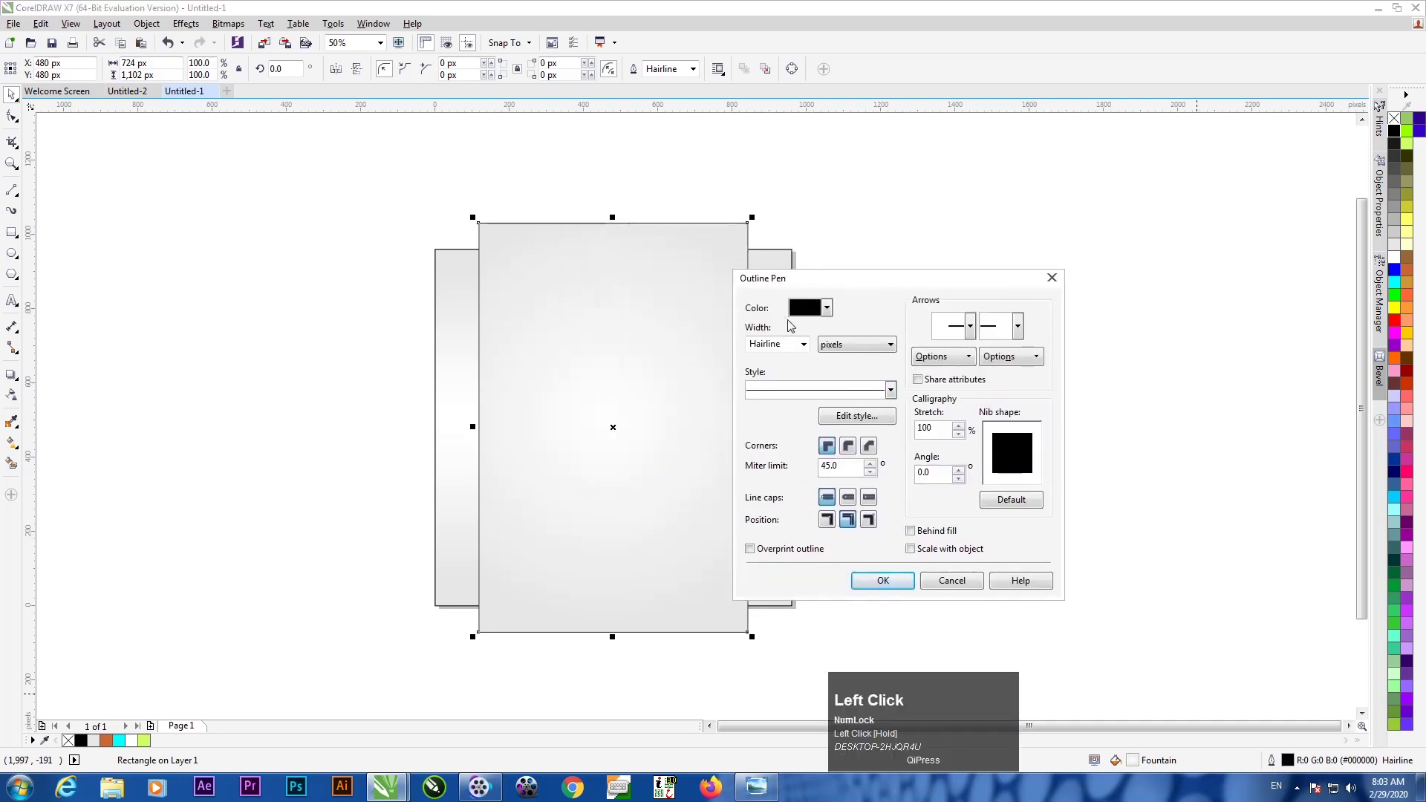
left_click(805, 345)
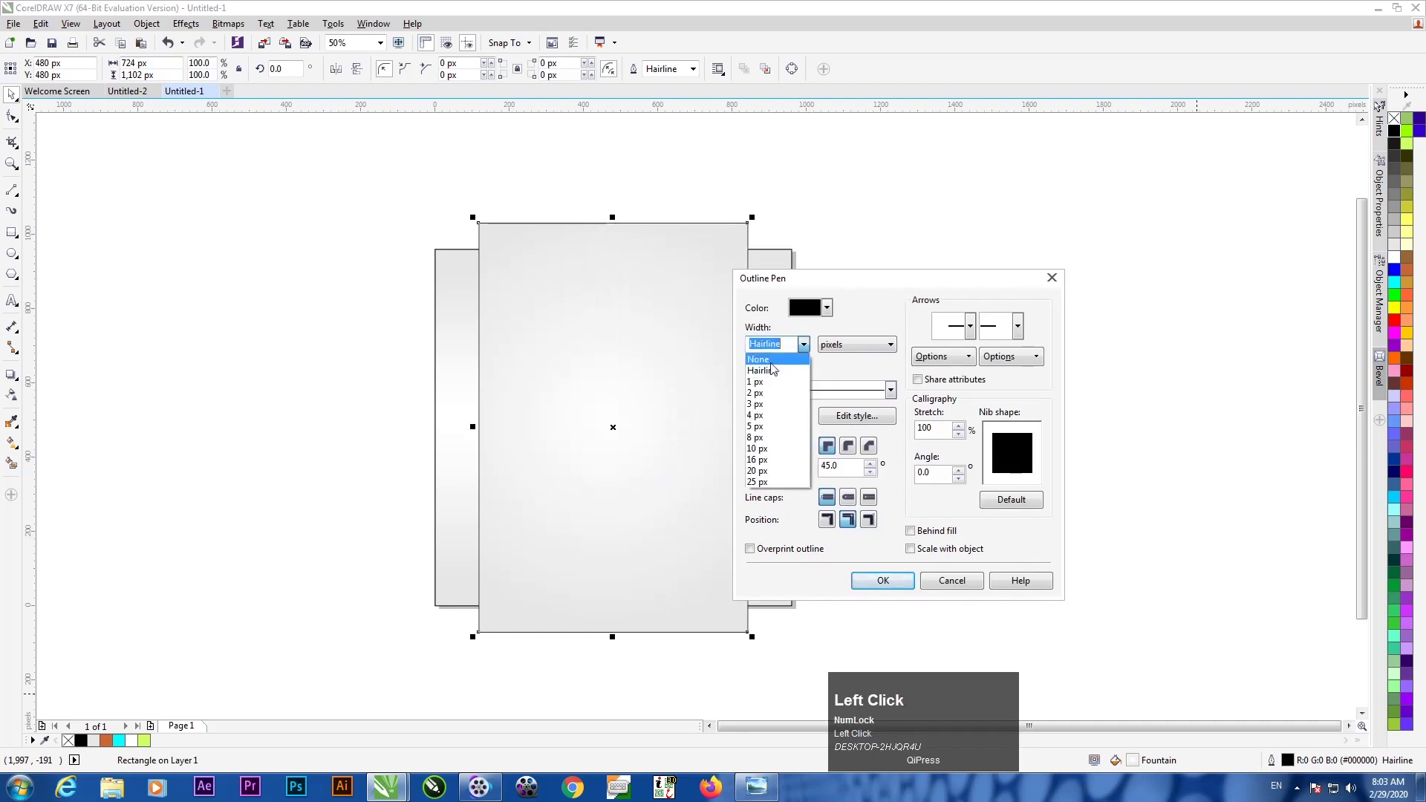
left_click(773, 357)
left_click(889, 587)
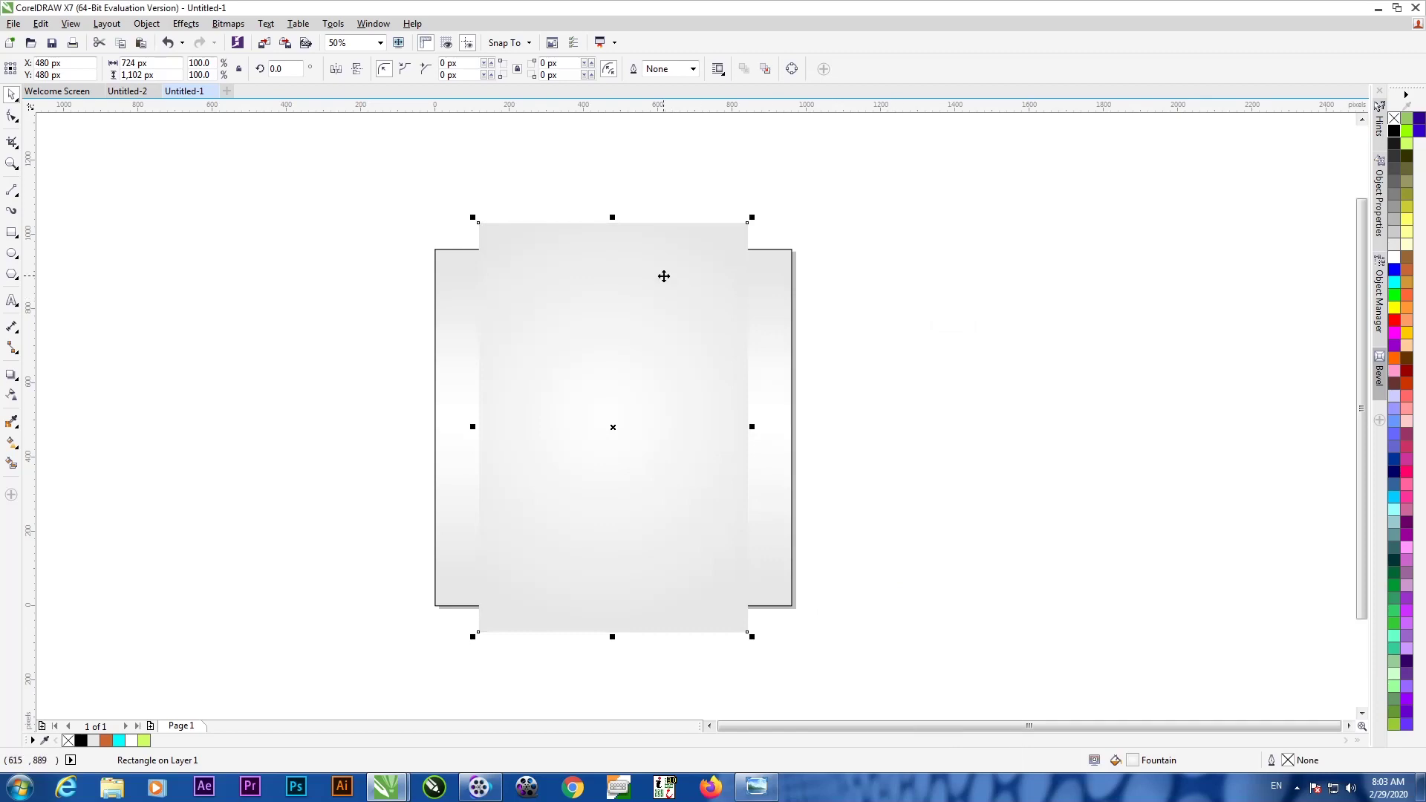
- Add a drop shadow to the tall rectangle, running straight from its top edge to its bottom edge
left_click(11, 375)
left_click(67, 375)
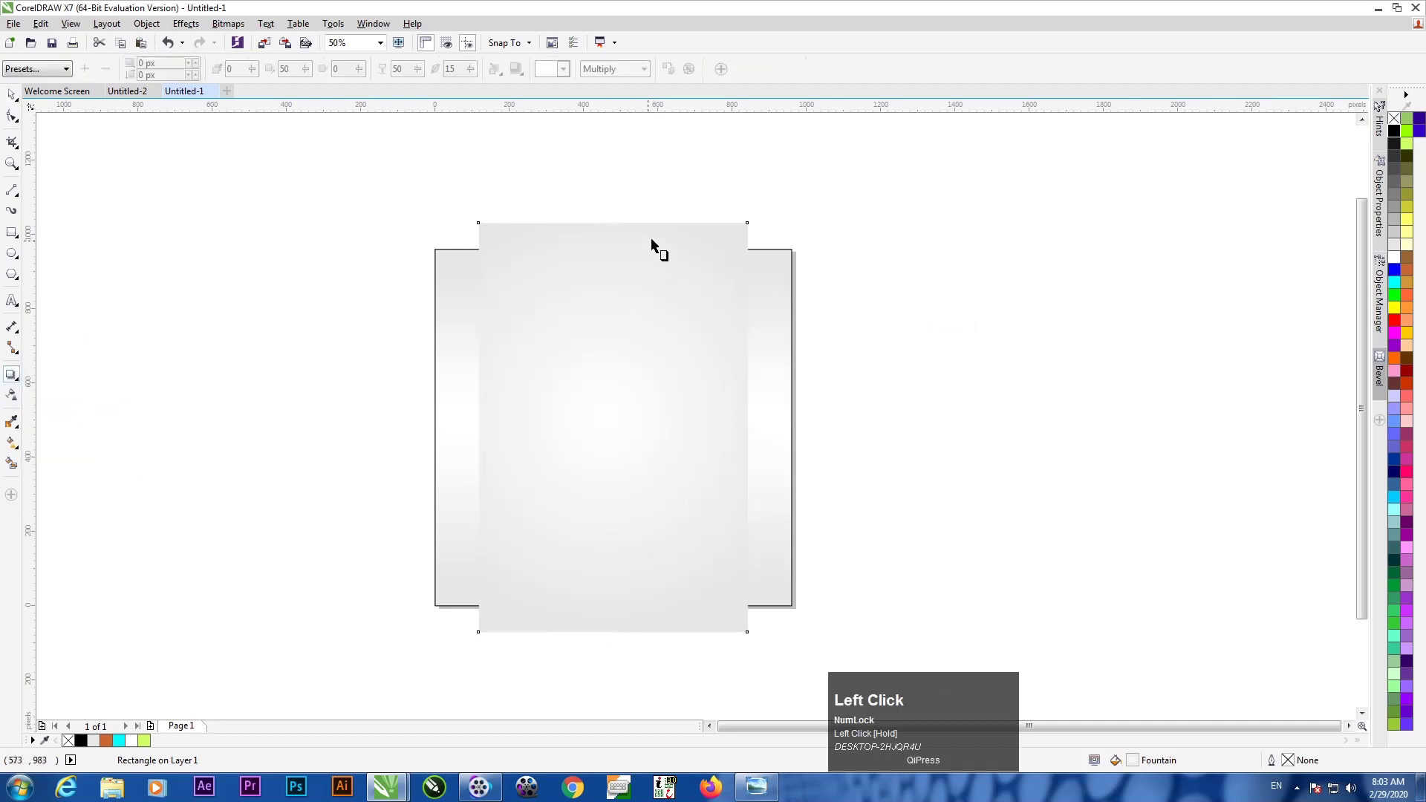
left_click_drag(614, 225, 614, 632)
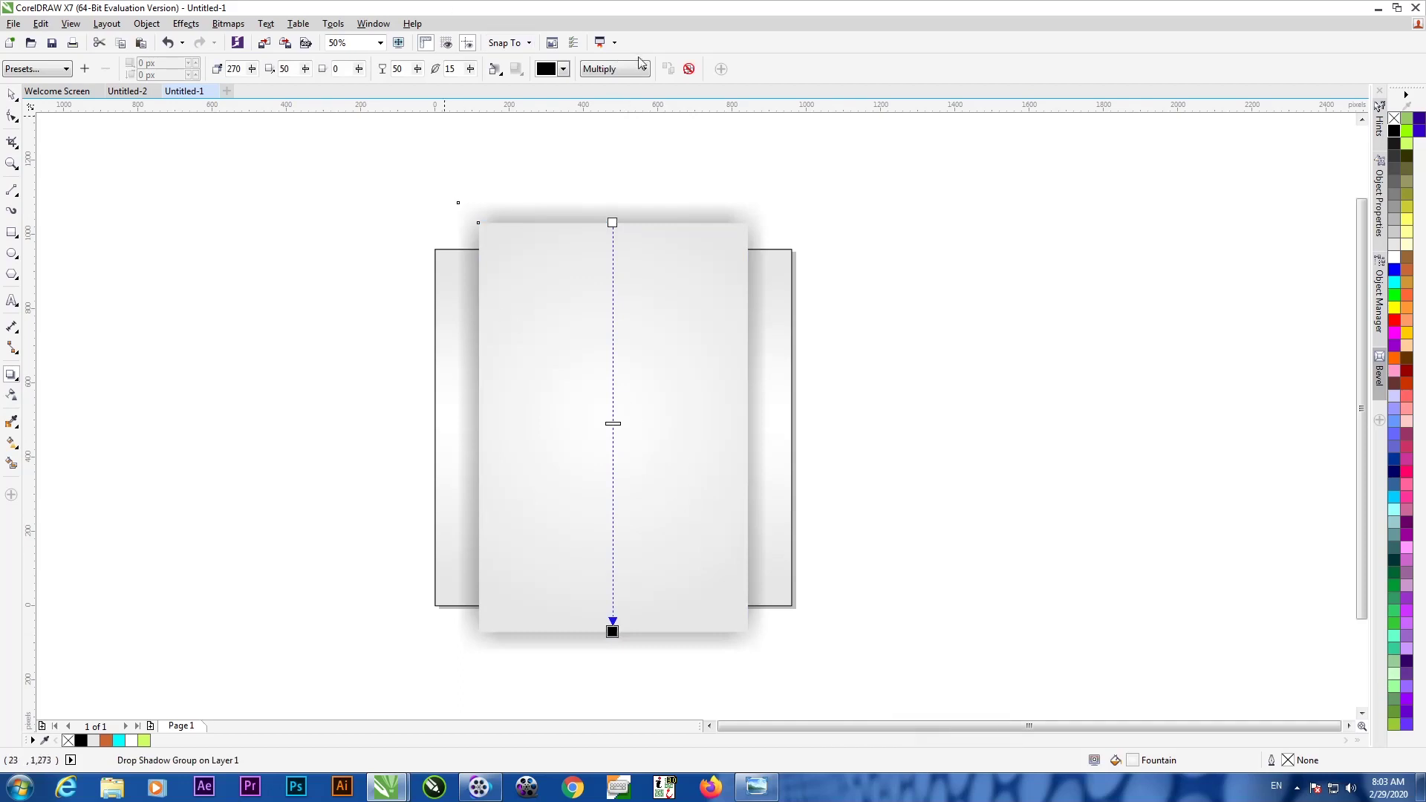
- Set the drop shadow's opacity to 20 and its feathering to 10, and deselect the tall rectangle
left_click(460, 68)
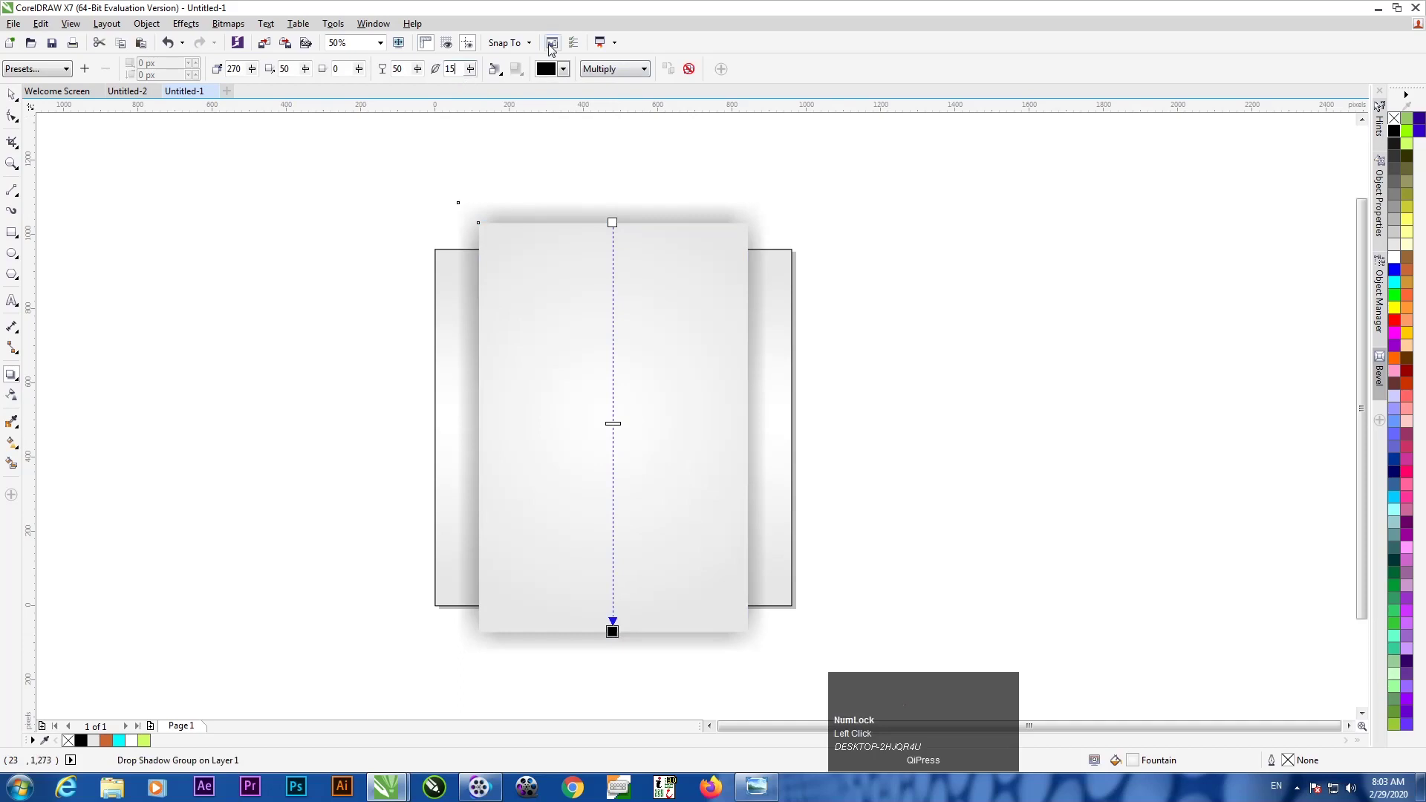
left_click(412, 67)
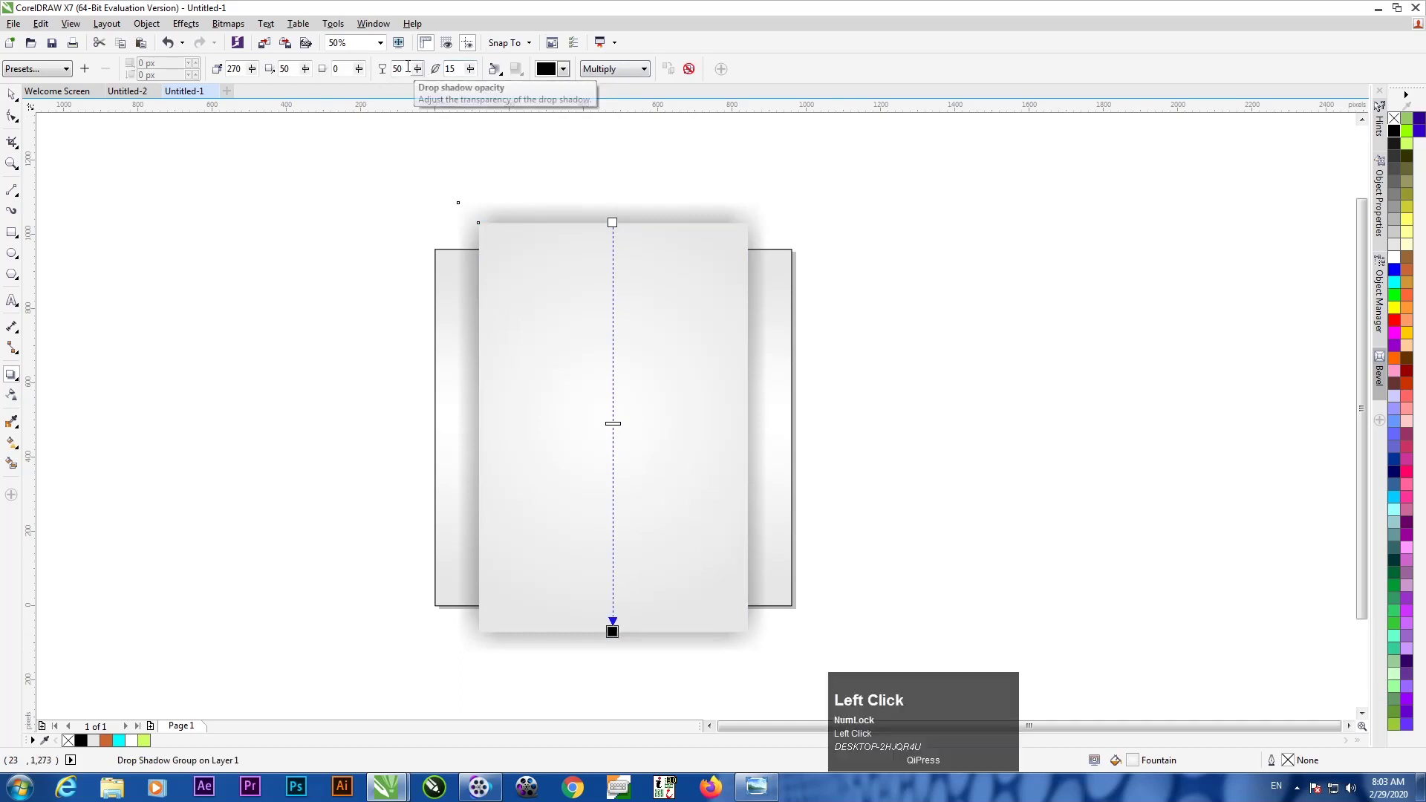
left_click_drag(408, 68, 381, 118)
type("20")
left_click(450, 69)
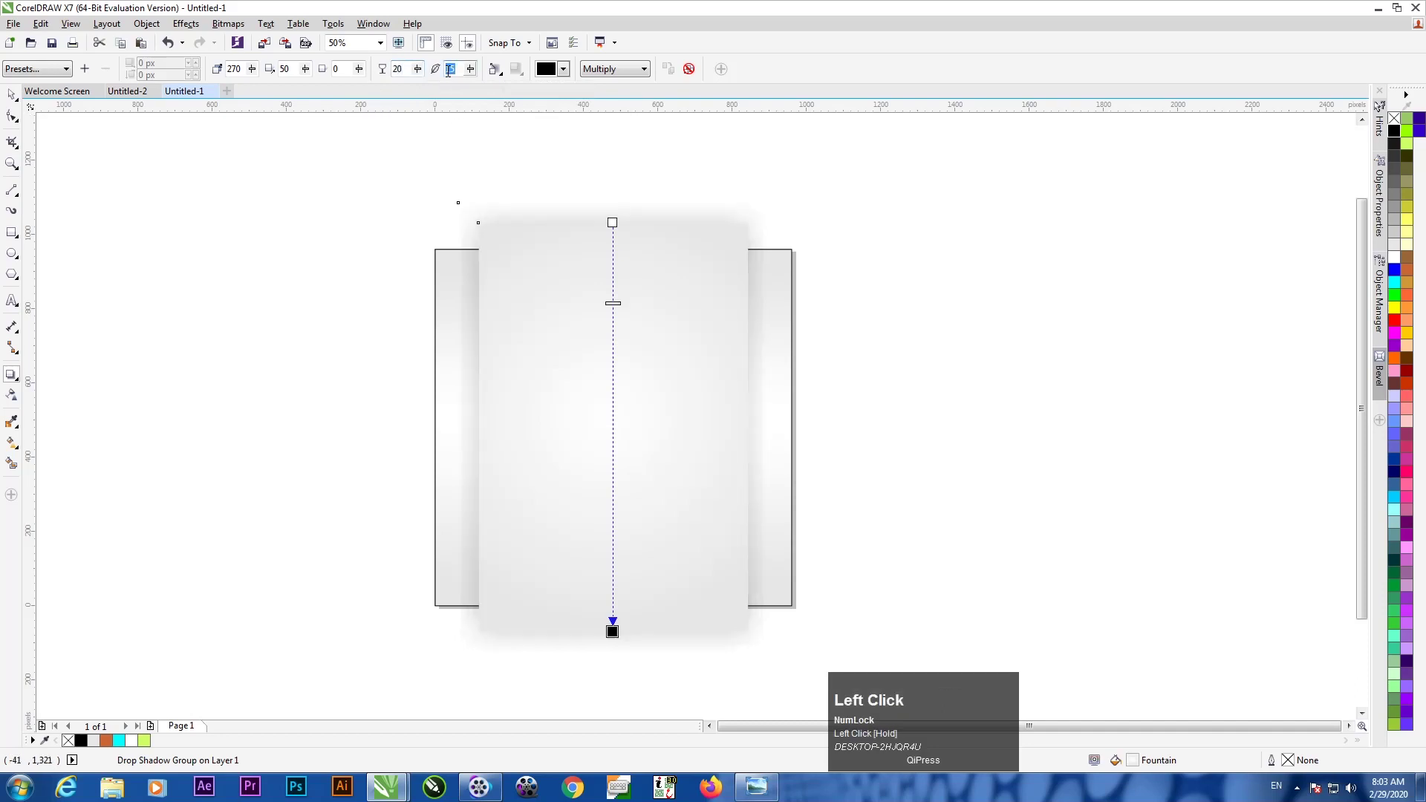
type("10")
key("Return")
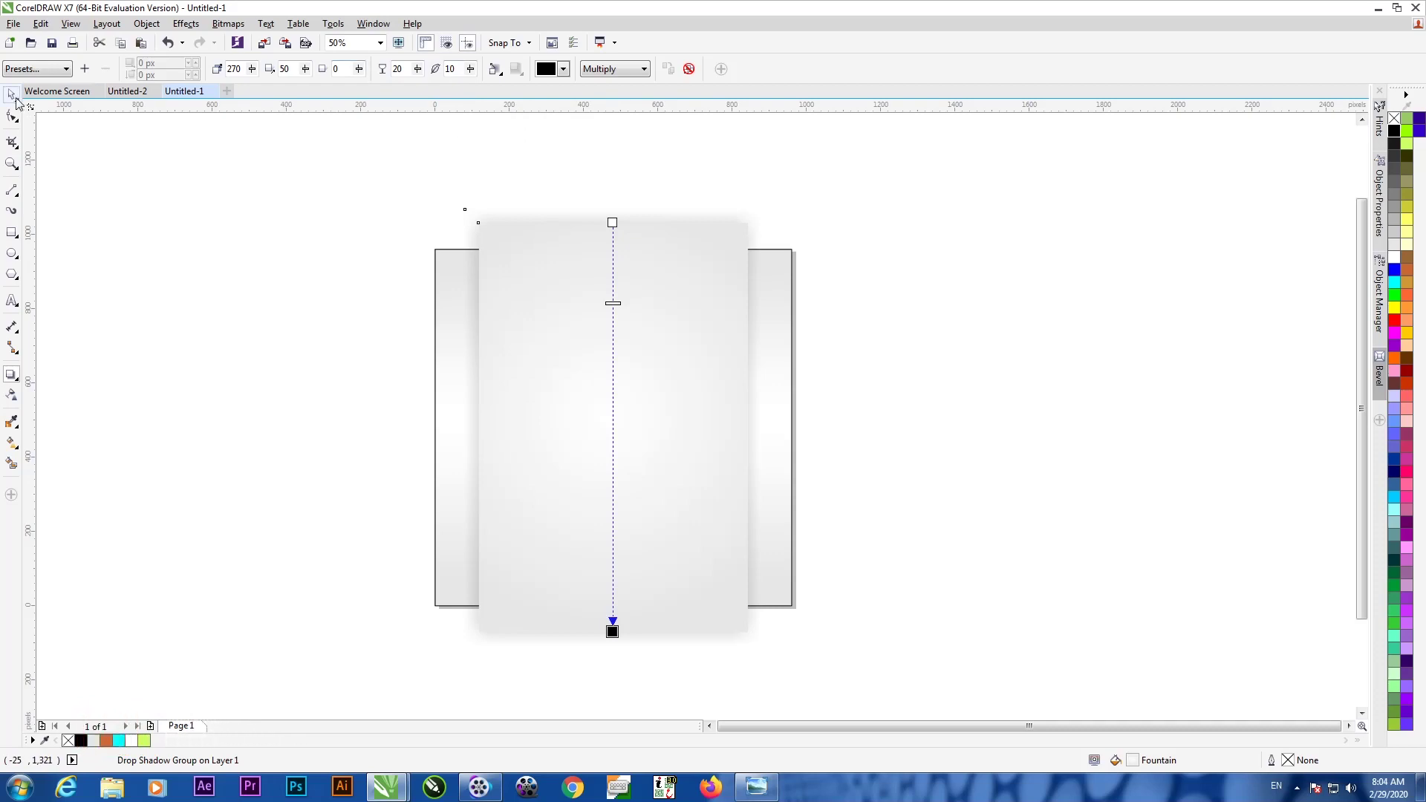
left_click(147, 318)
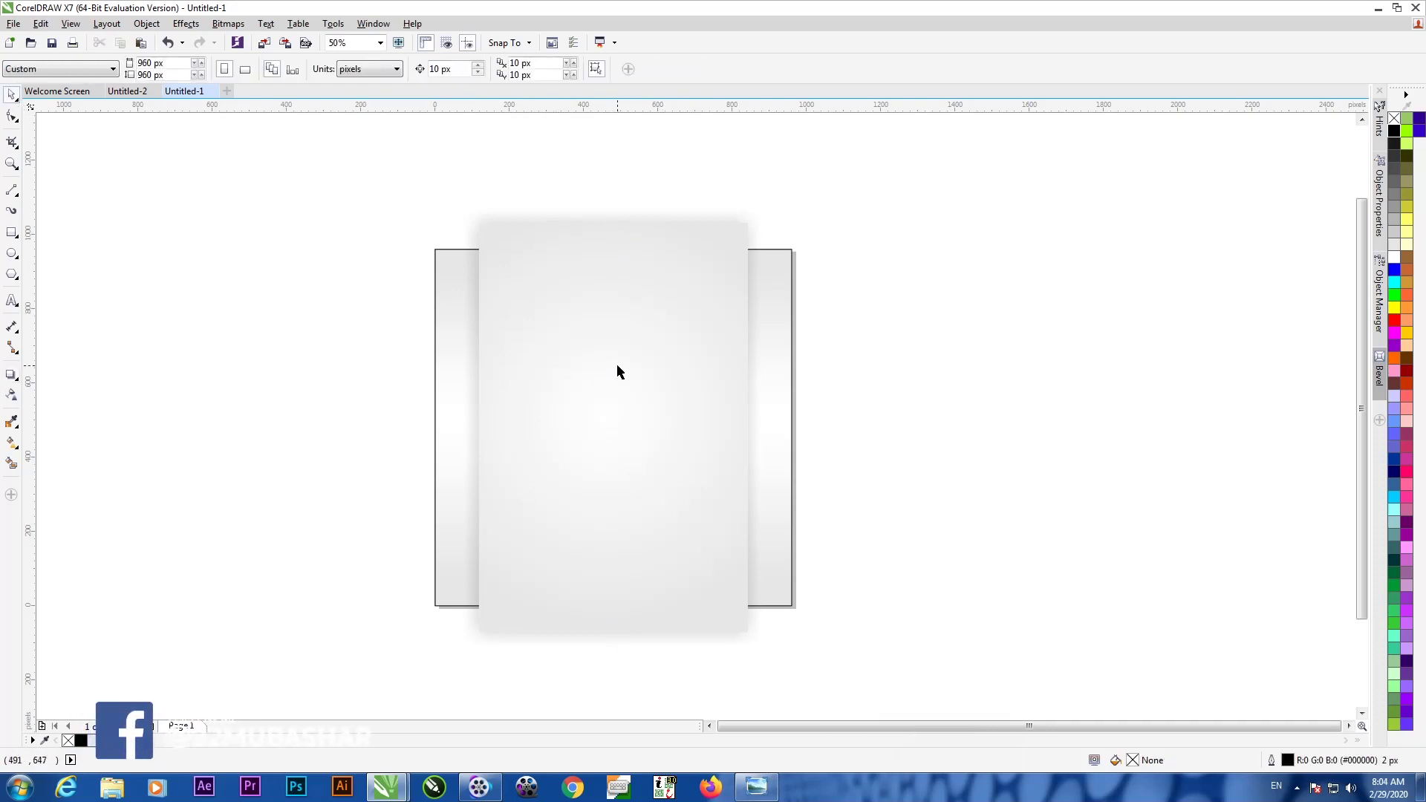
- PowerClip the tall rectangle with its shadow inside the grey square and deselect the result
right_click(606, 327)
left_click(651, 333)
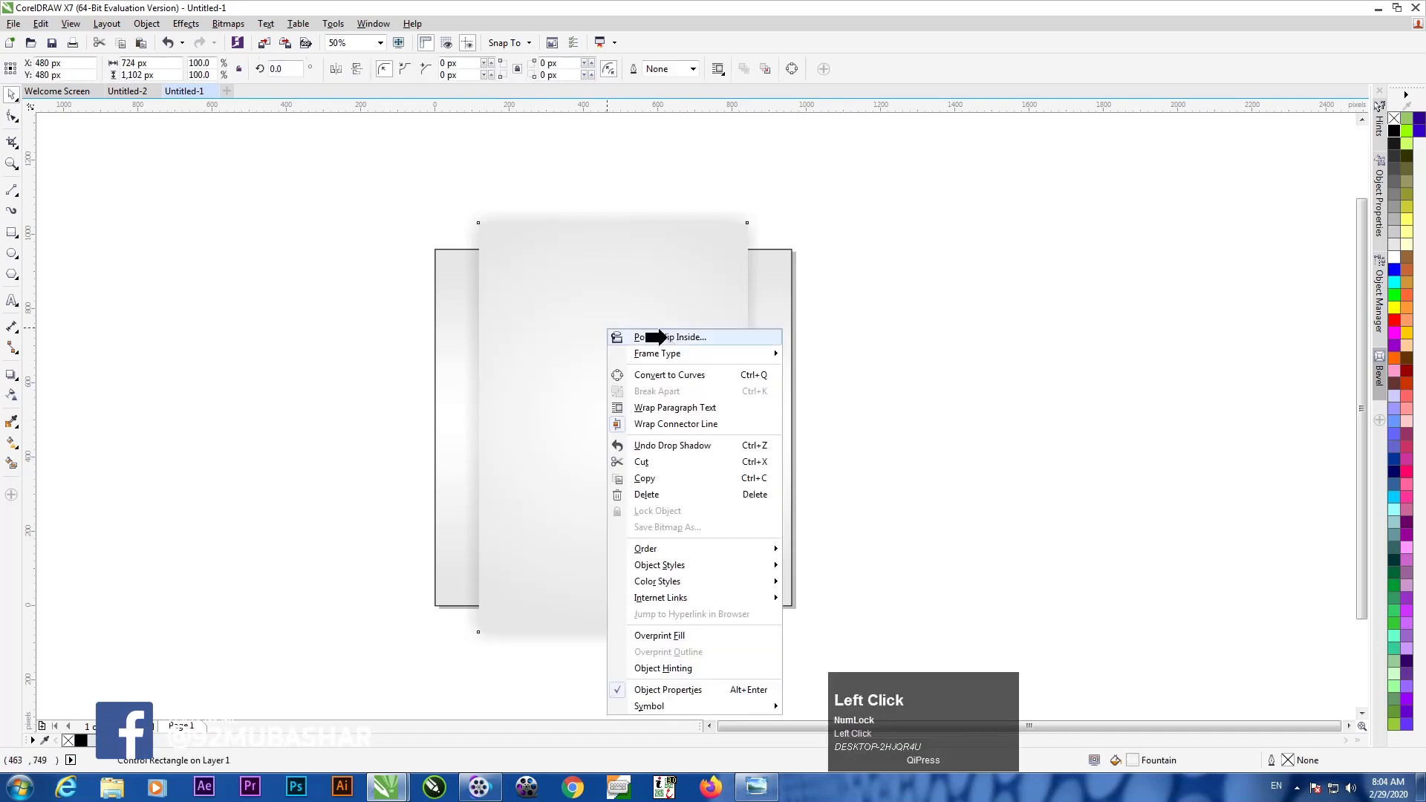
left_click(773, 310)
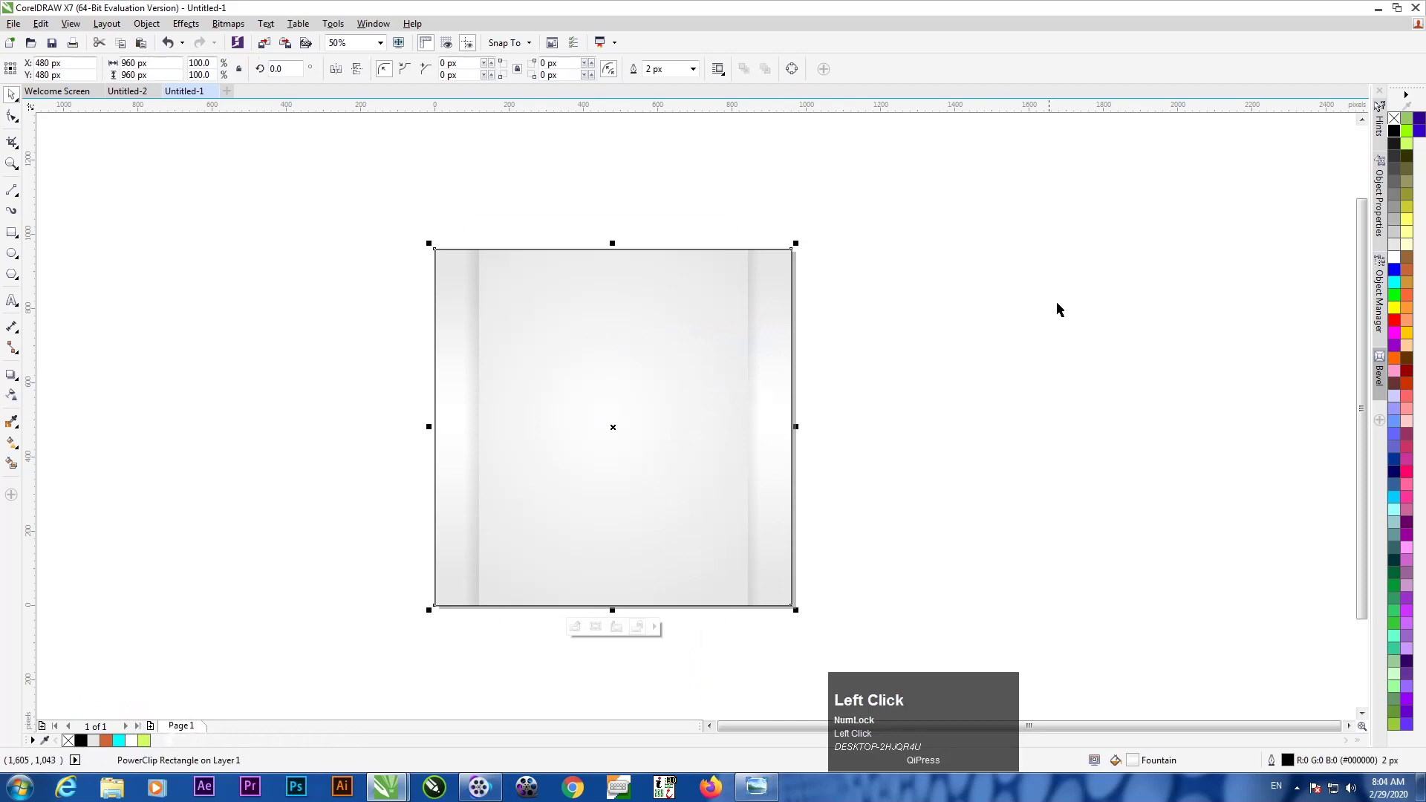
left_click(303, 397)
- Remove the outline from the PowerClip square and deselect it
left_click(641, 345)
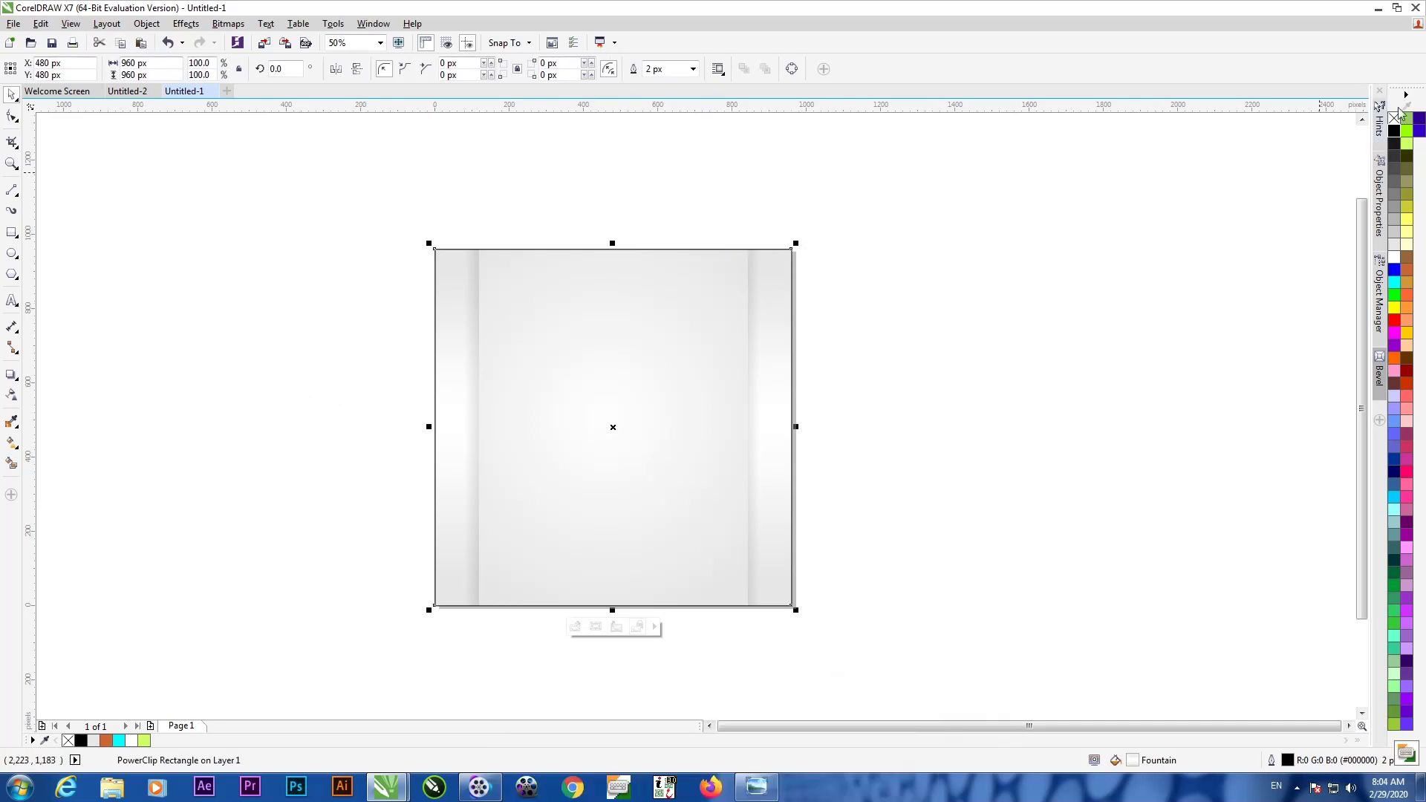
right_click(1393, 121)
left_click(1216, 292)
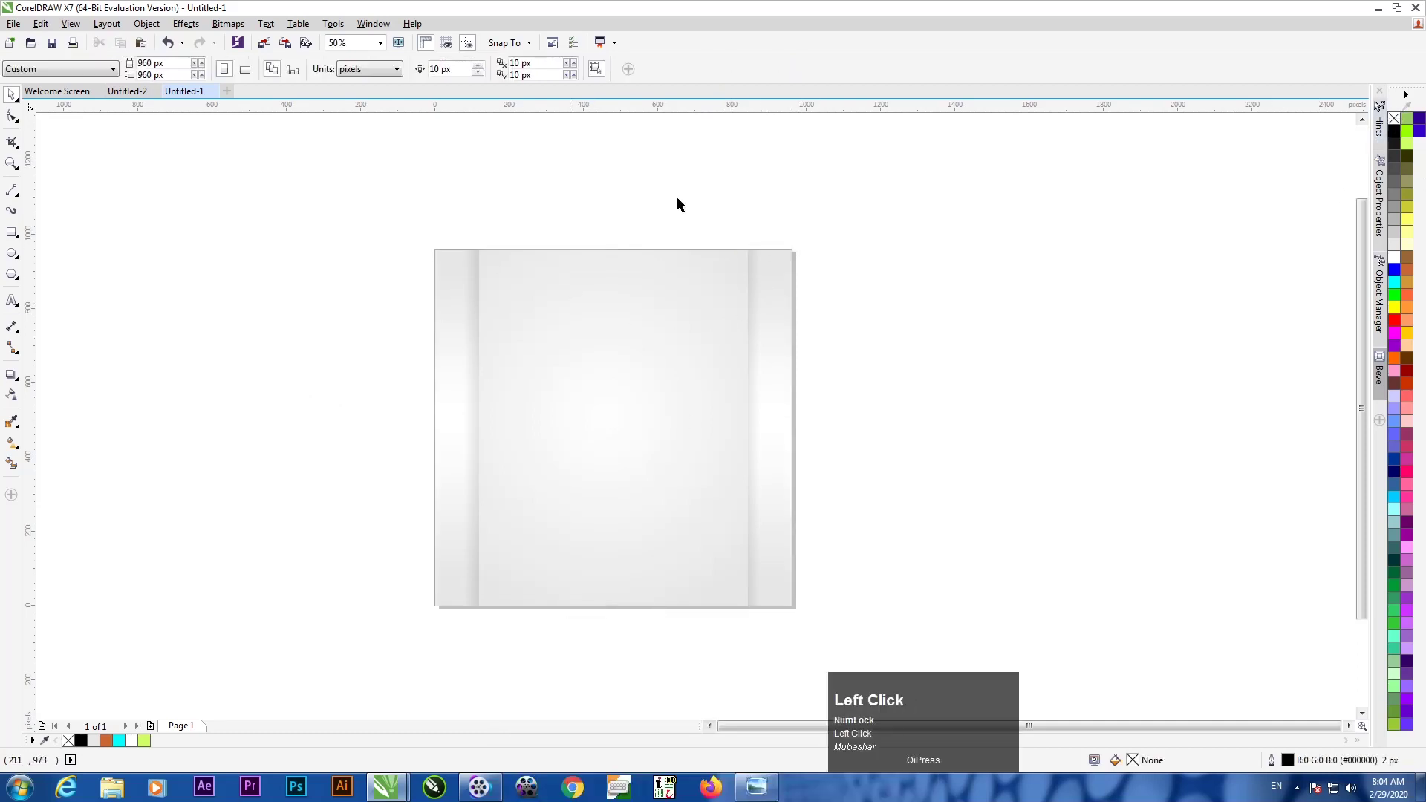
- Check the reference post in Windows Photo Viewer and, within the PowerClip contents, extend the panel's elliptical fill past its bottom edge
left_click(756, 787)
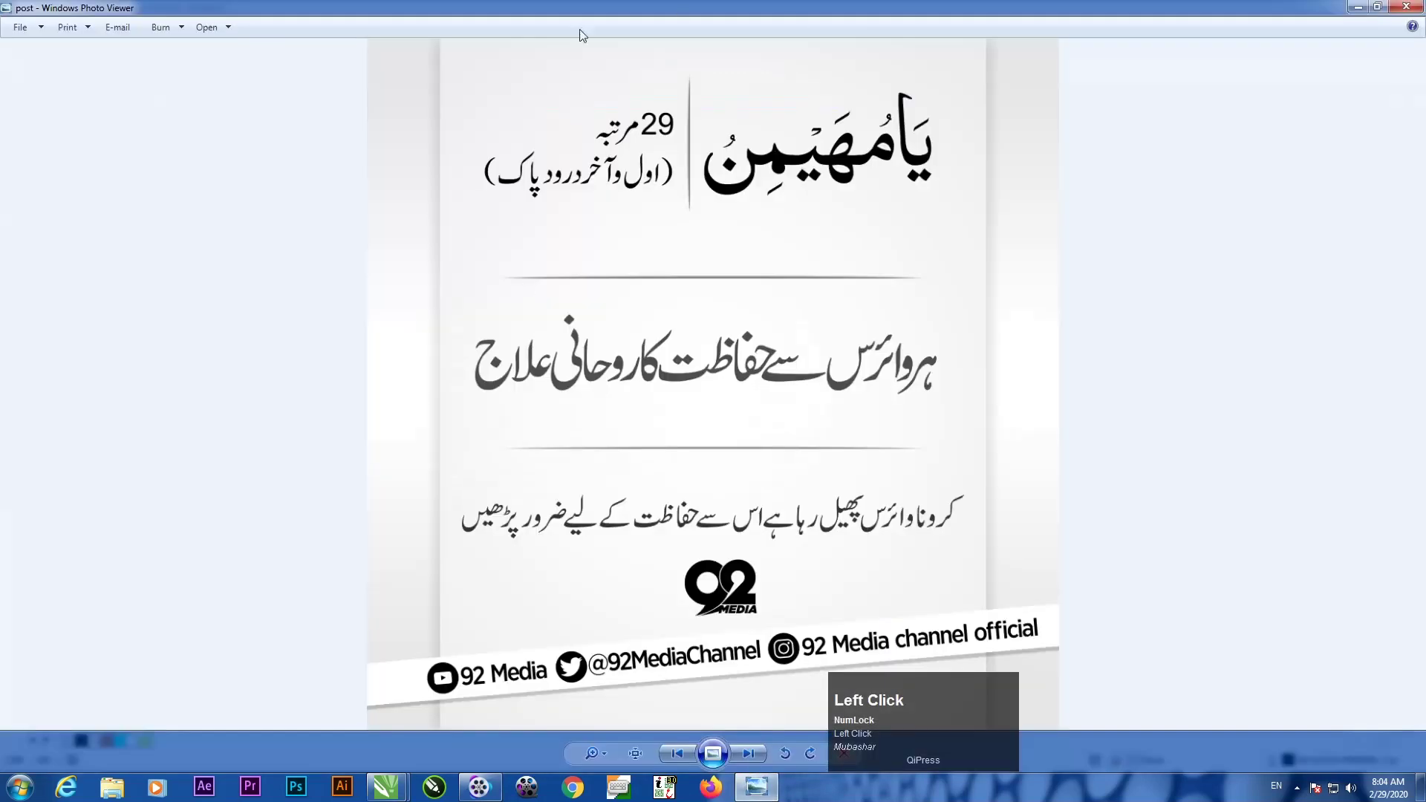
left_click(1355, 7)
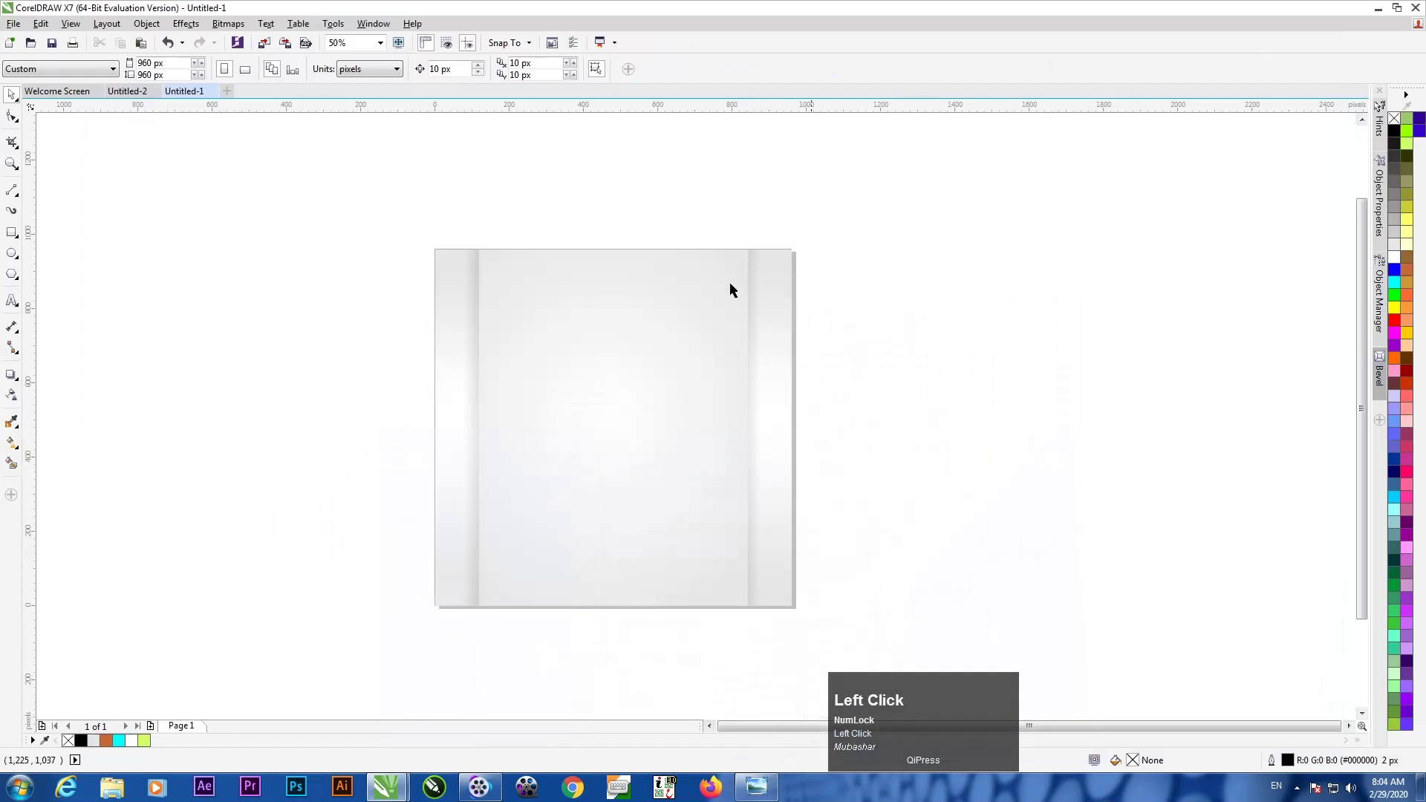
left_click(599, 396)
left_click(626, 363)
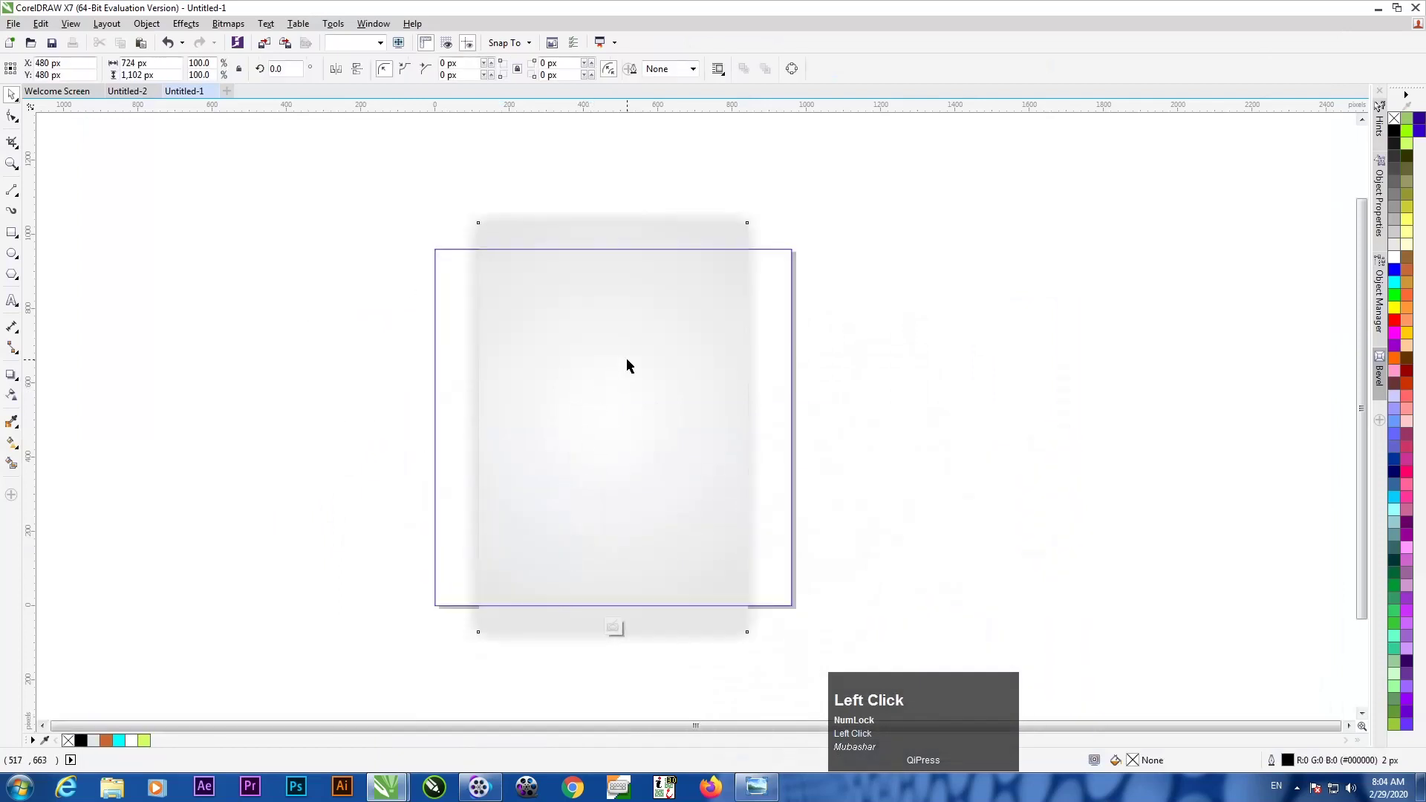
key("g")
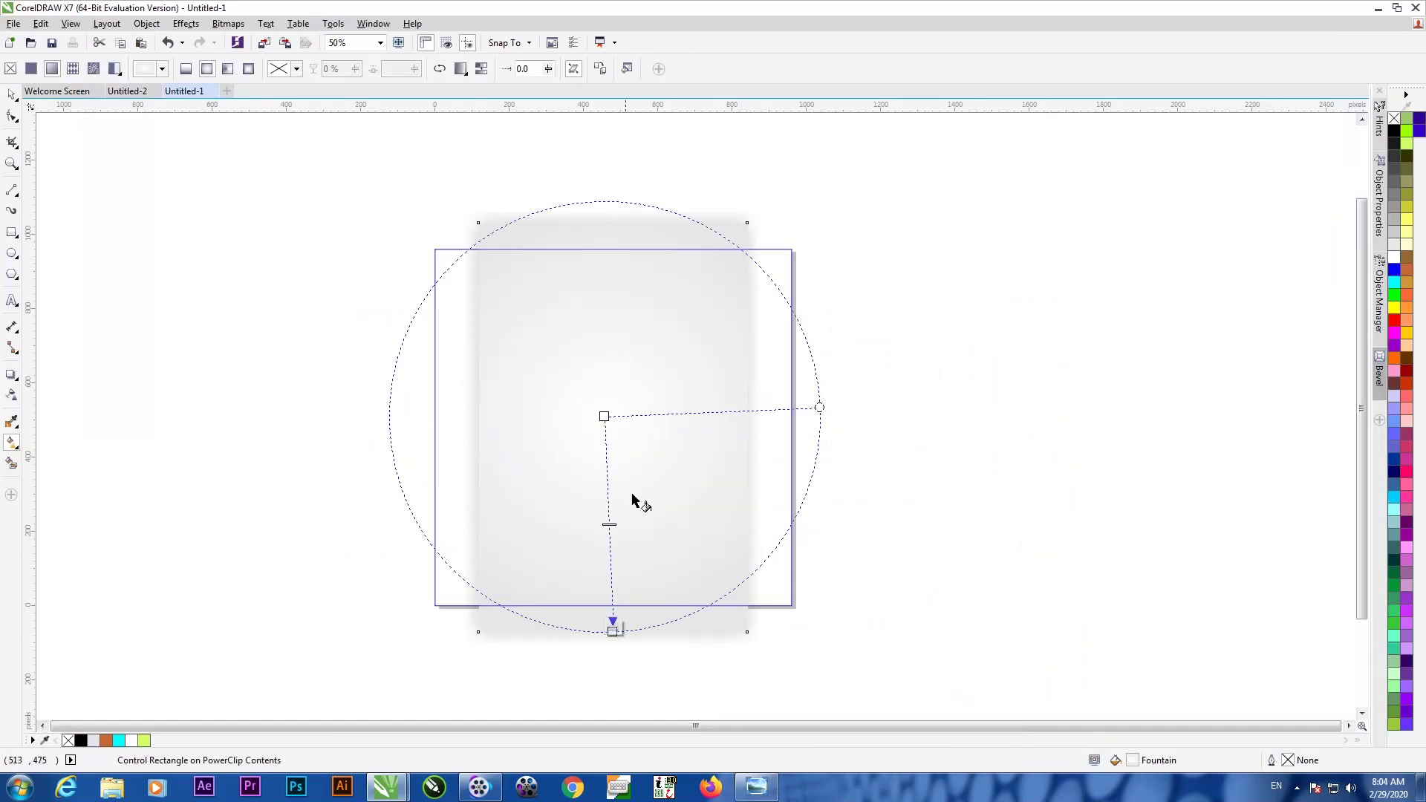
left_click_drag(612, 628, 612, 700)
left_click(611, 628)
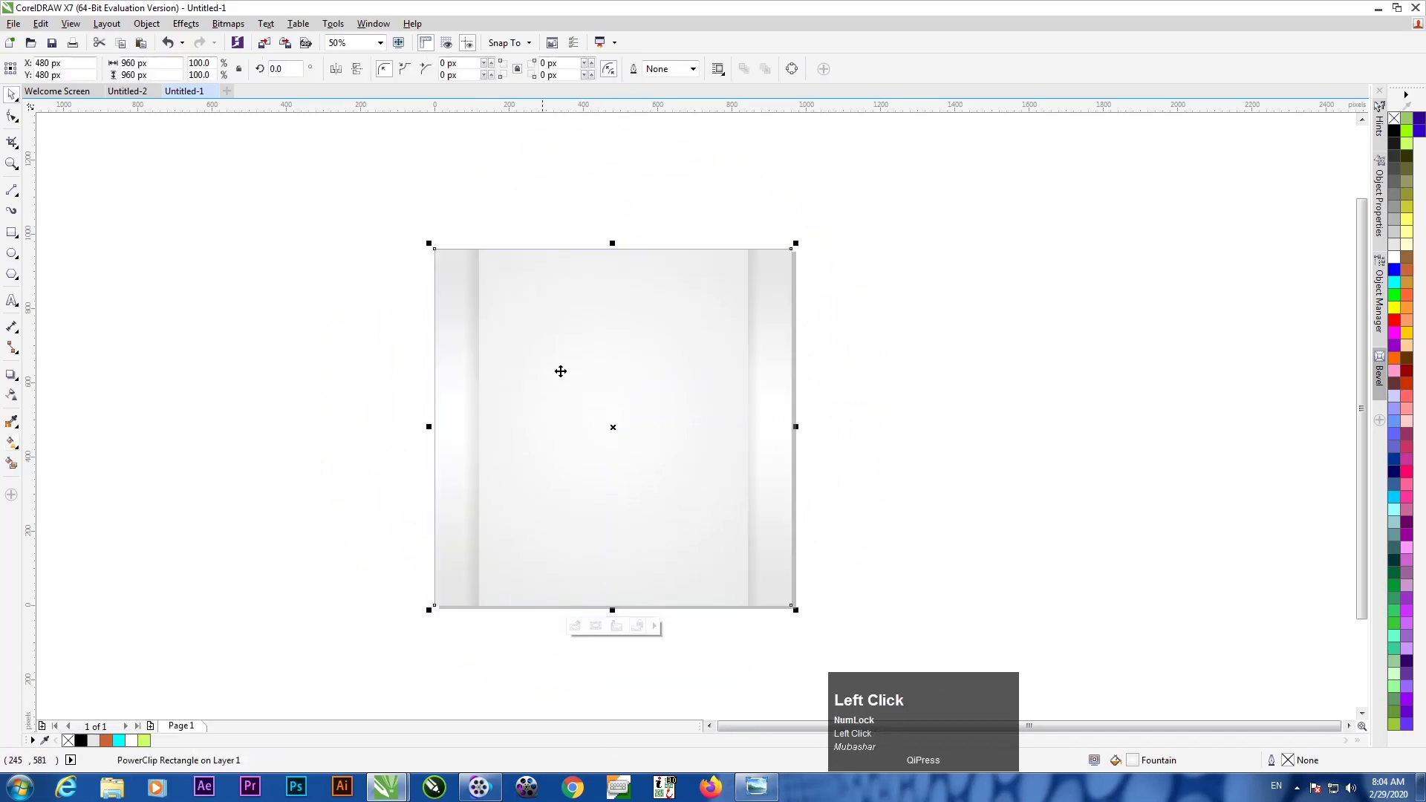
key("F4")
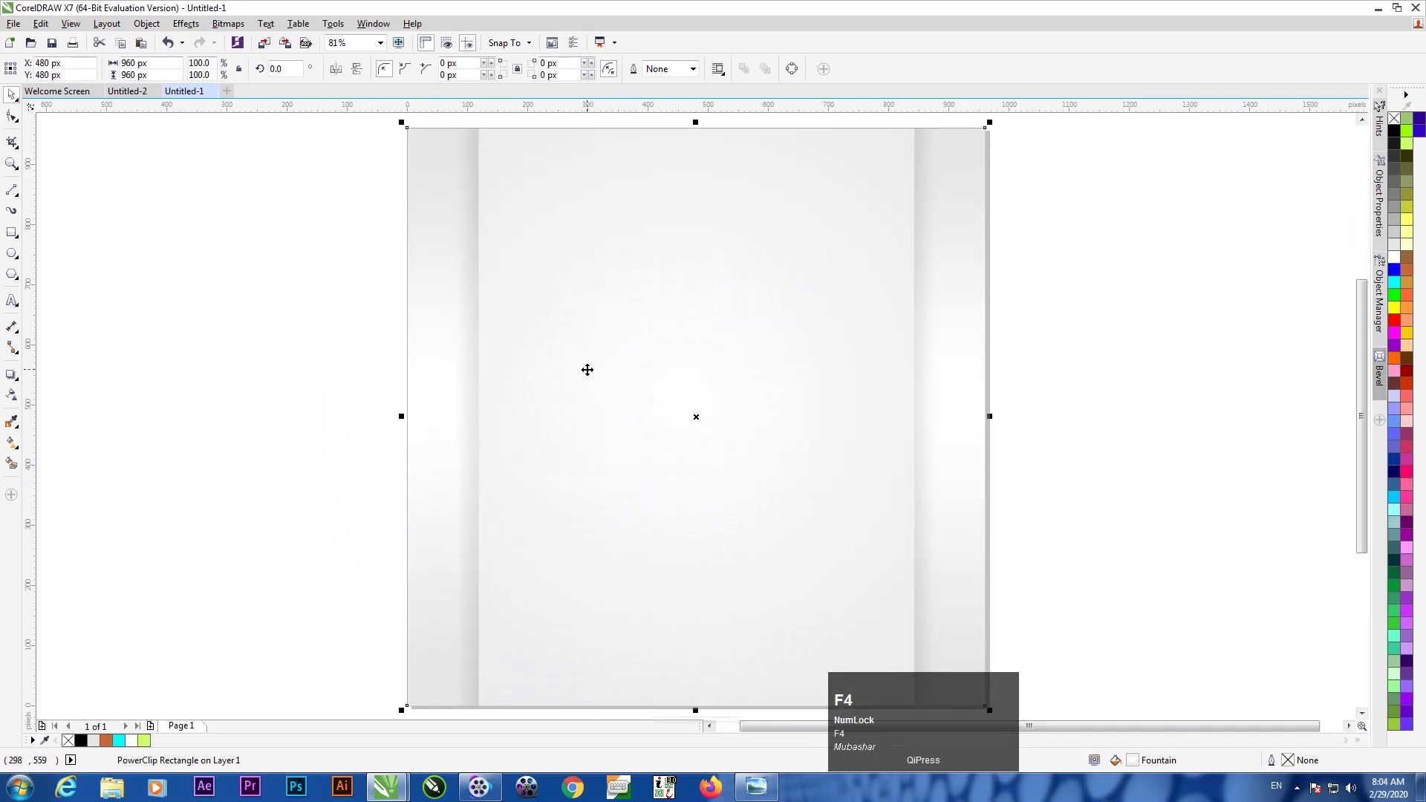
- Copy the Urdu text lines beside the page in the Untitled-2 document, after moving them to the page's other side
left_click(312, 307)
left_click(135, 95)
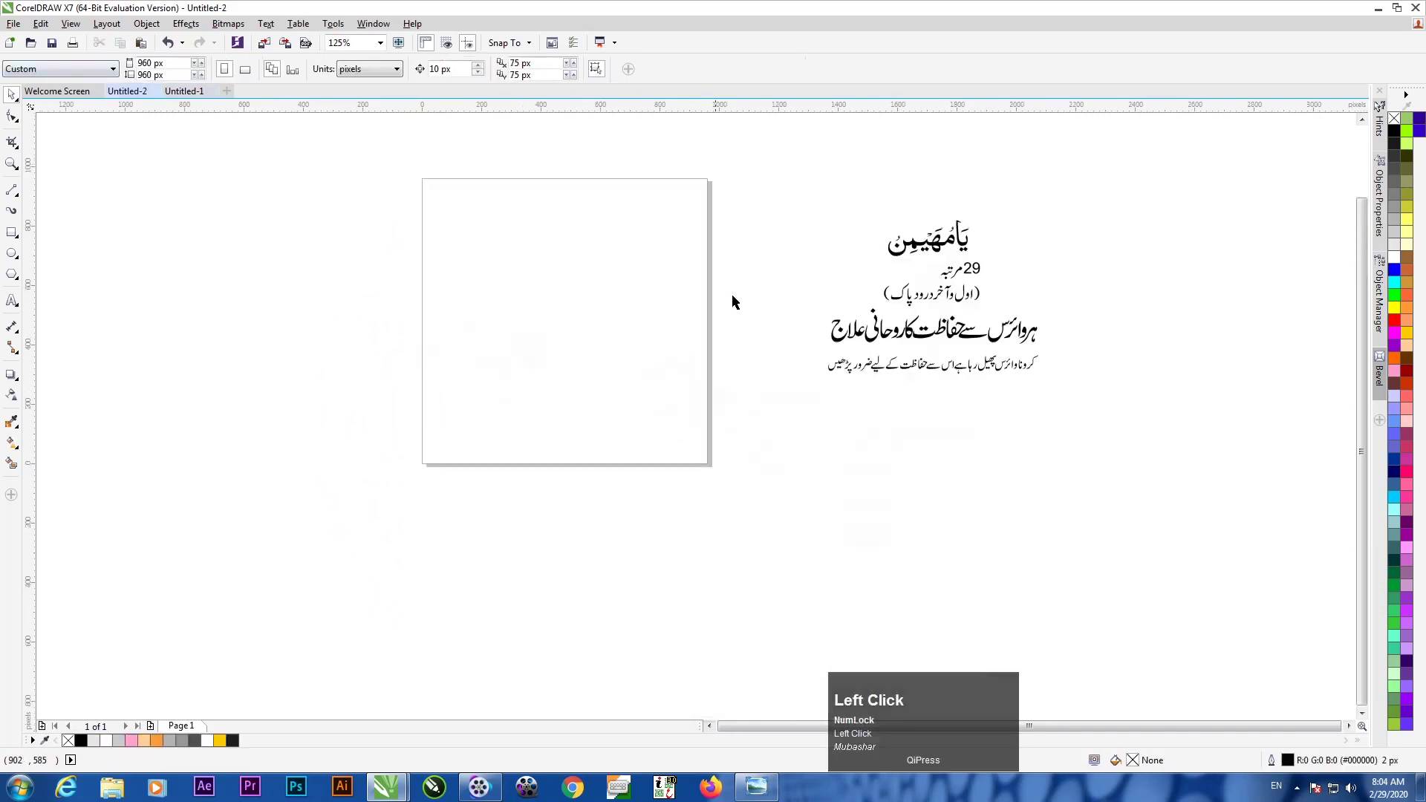
left_click_drag(791, 204, 1050, 391)
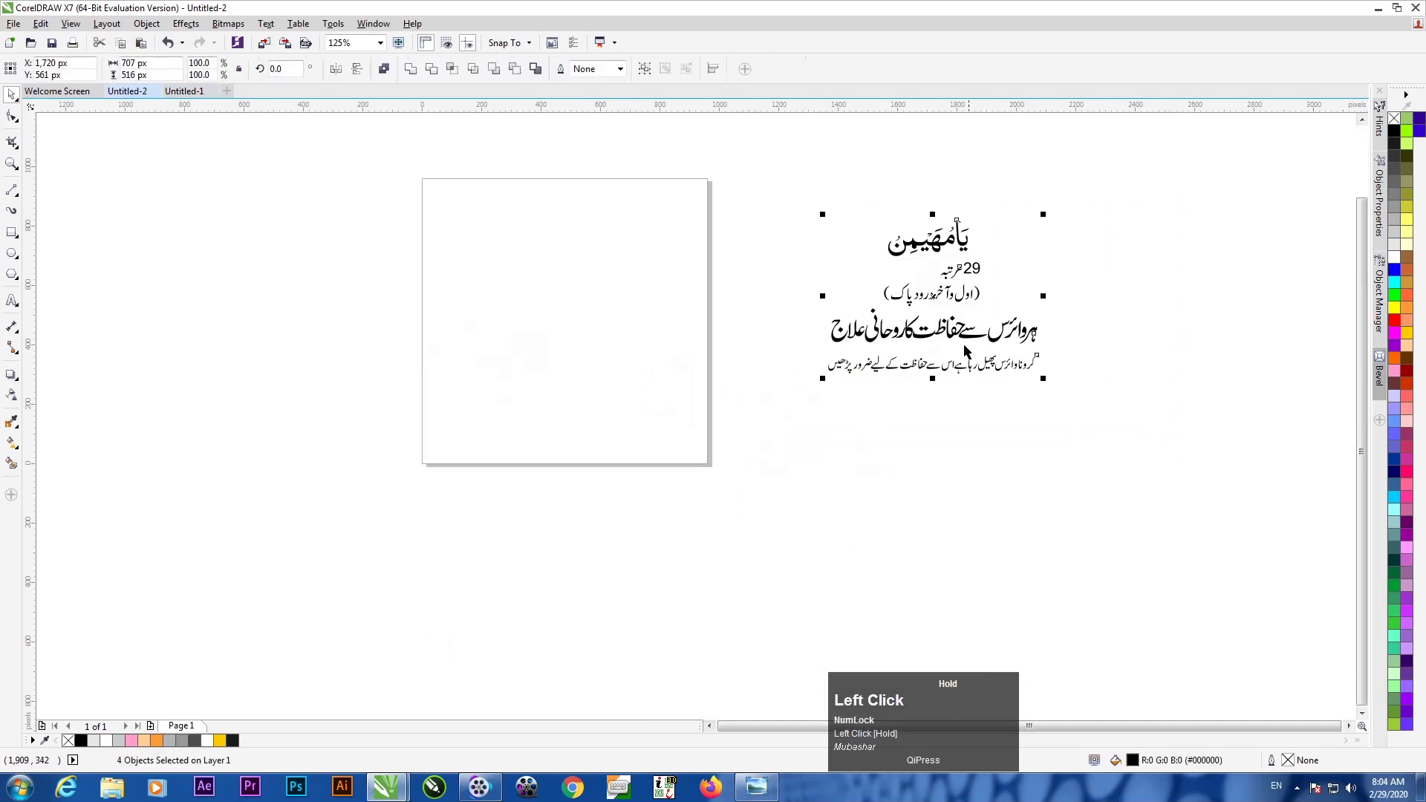
left_click_drag(962, 347, 300, 394)
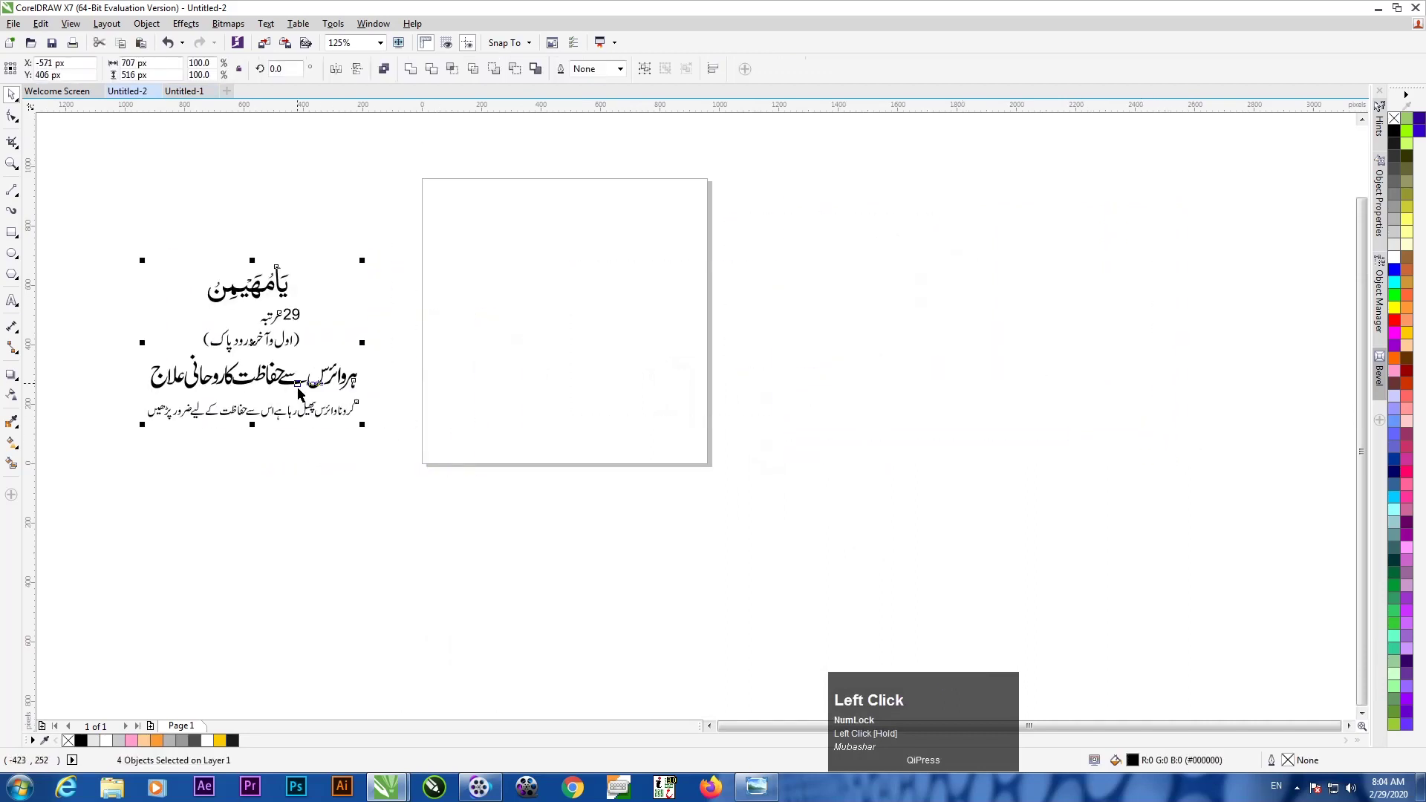
key("ctrl+c")
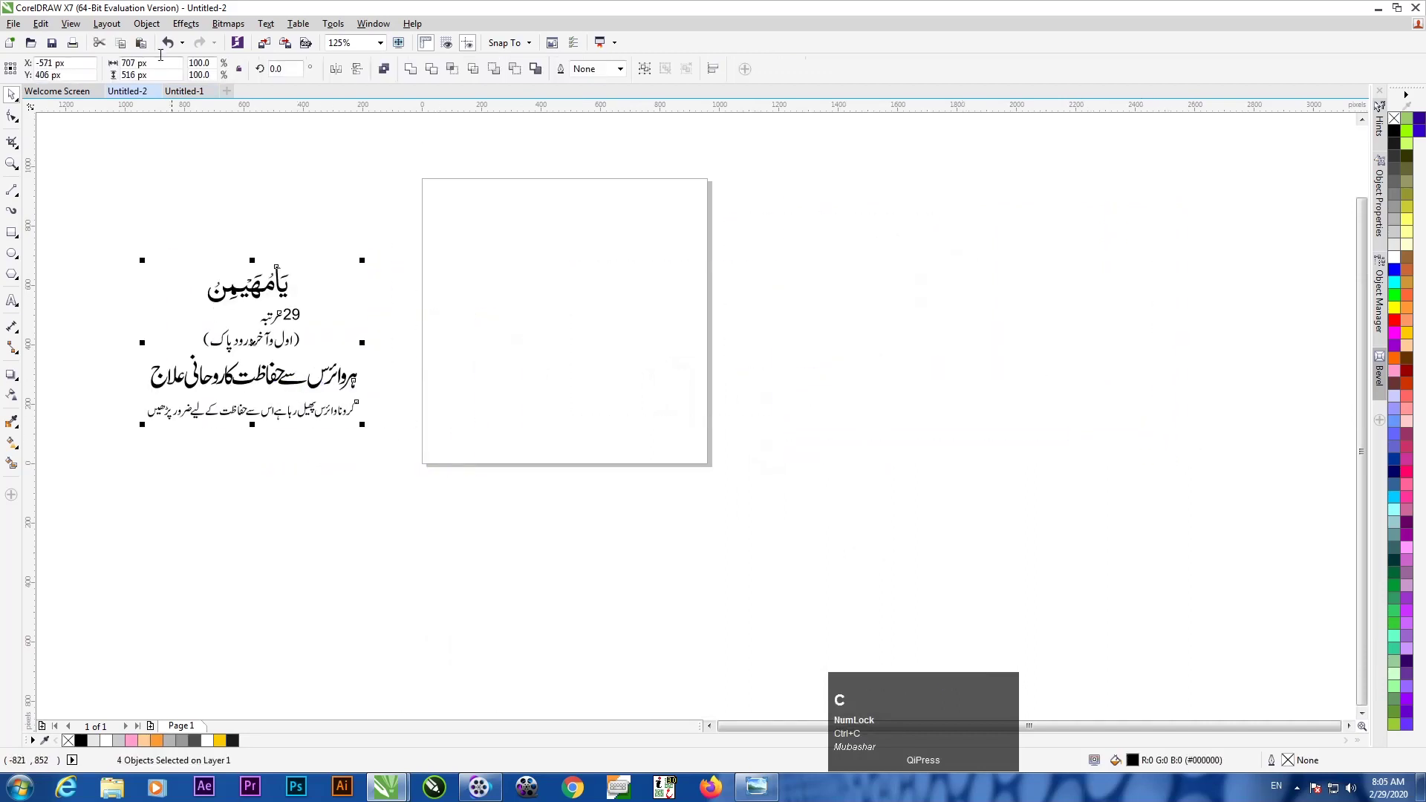
- Paste the copied Urdu text into the Untitled-1 document, place it to the right of the page, and deselect it
left_click(196, 95)
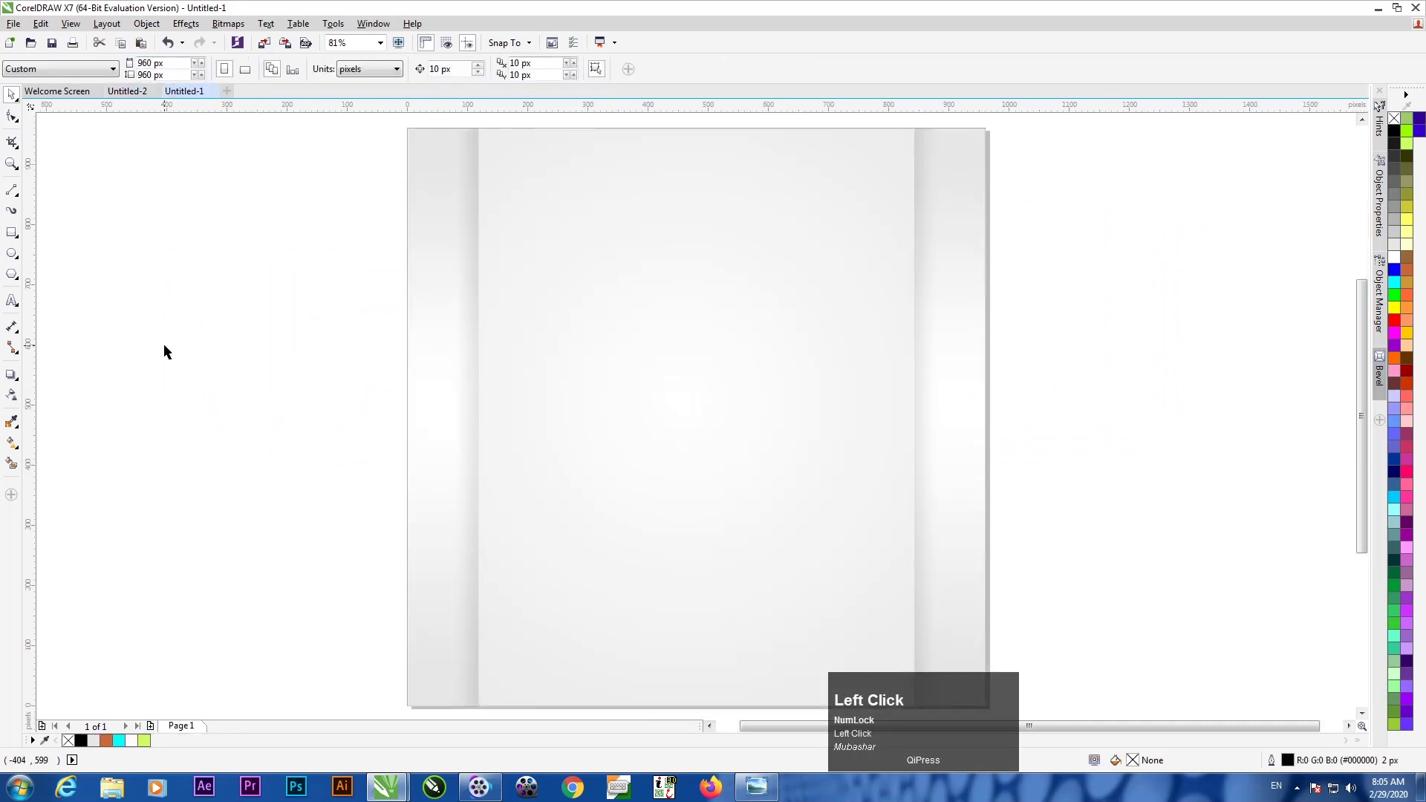
key("ctrl+v")
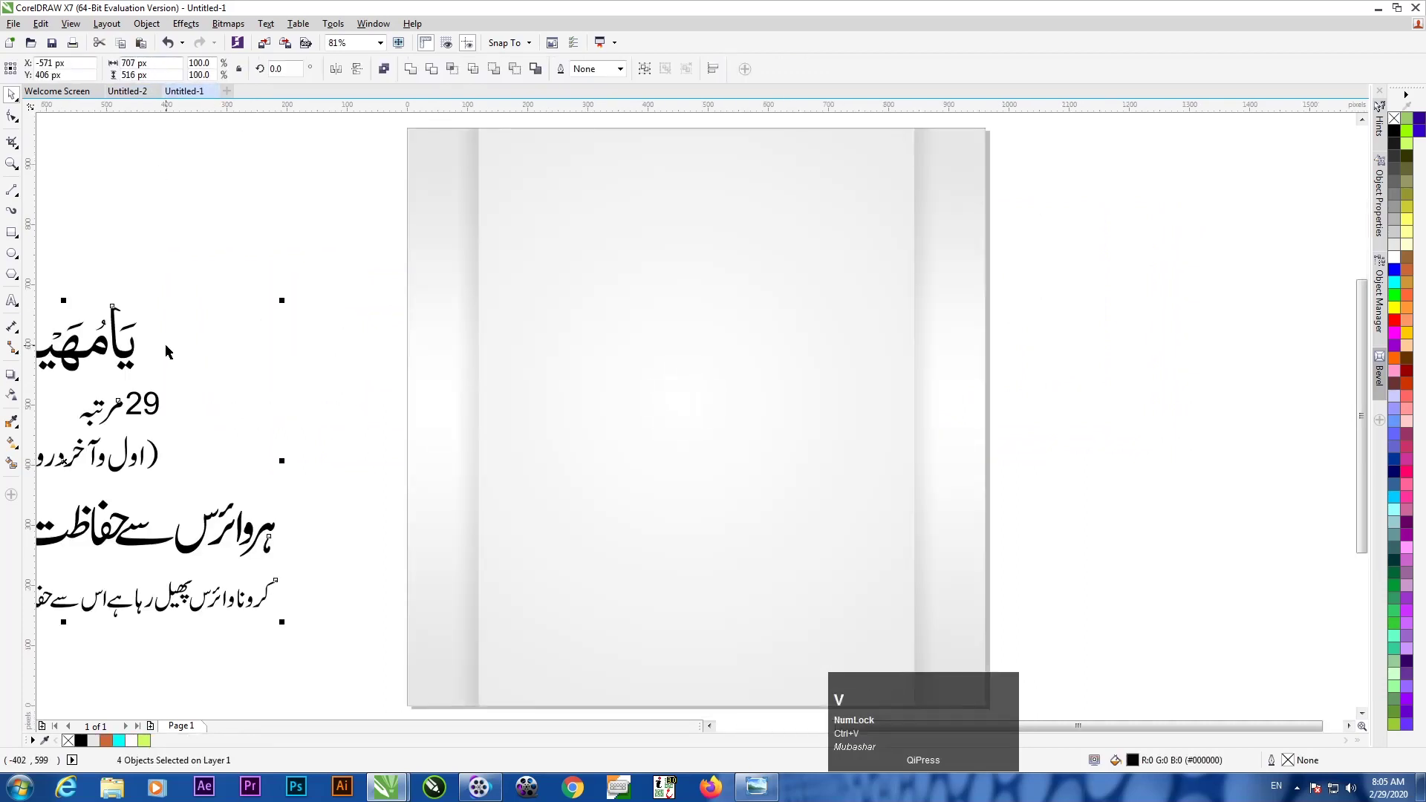
scroll(149, 236, "down", 1)
left_click_drag(113, 372, 876, 310)
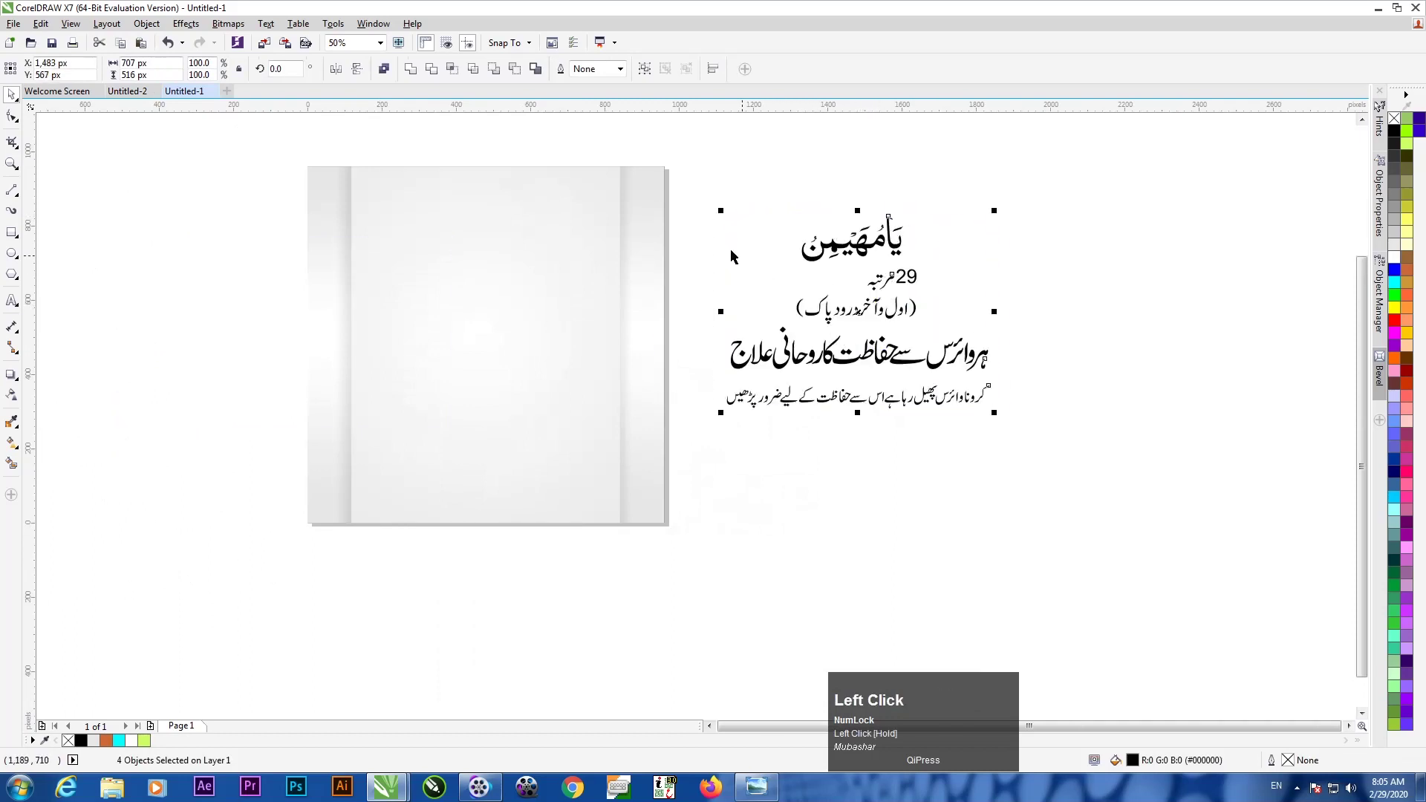
left_click(847, 461)
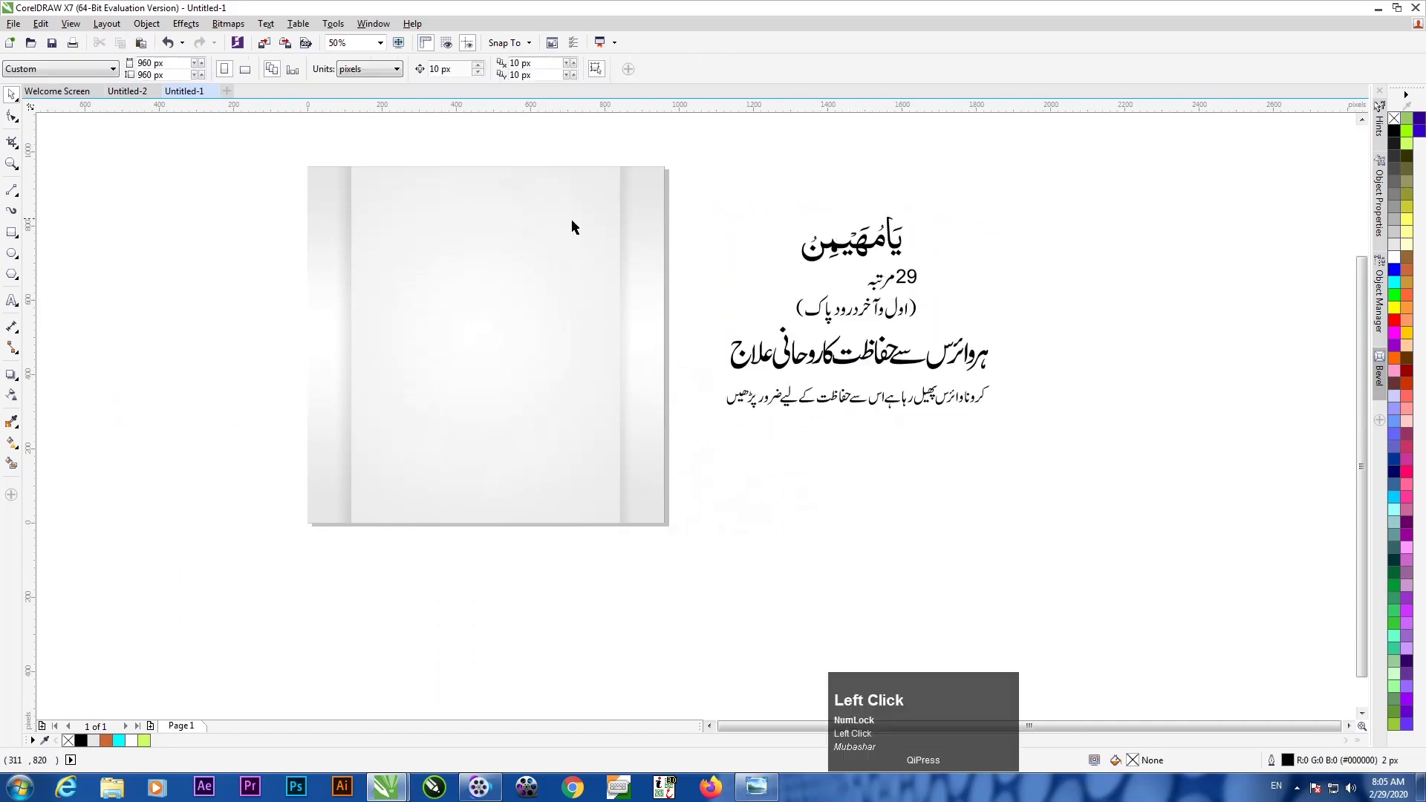
- Draw an ellipse about 1,046 by 364 px below the Urdu text, filled black with no outline
left_click(11, 255)
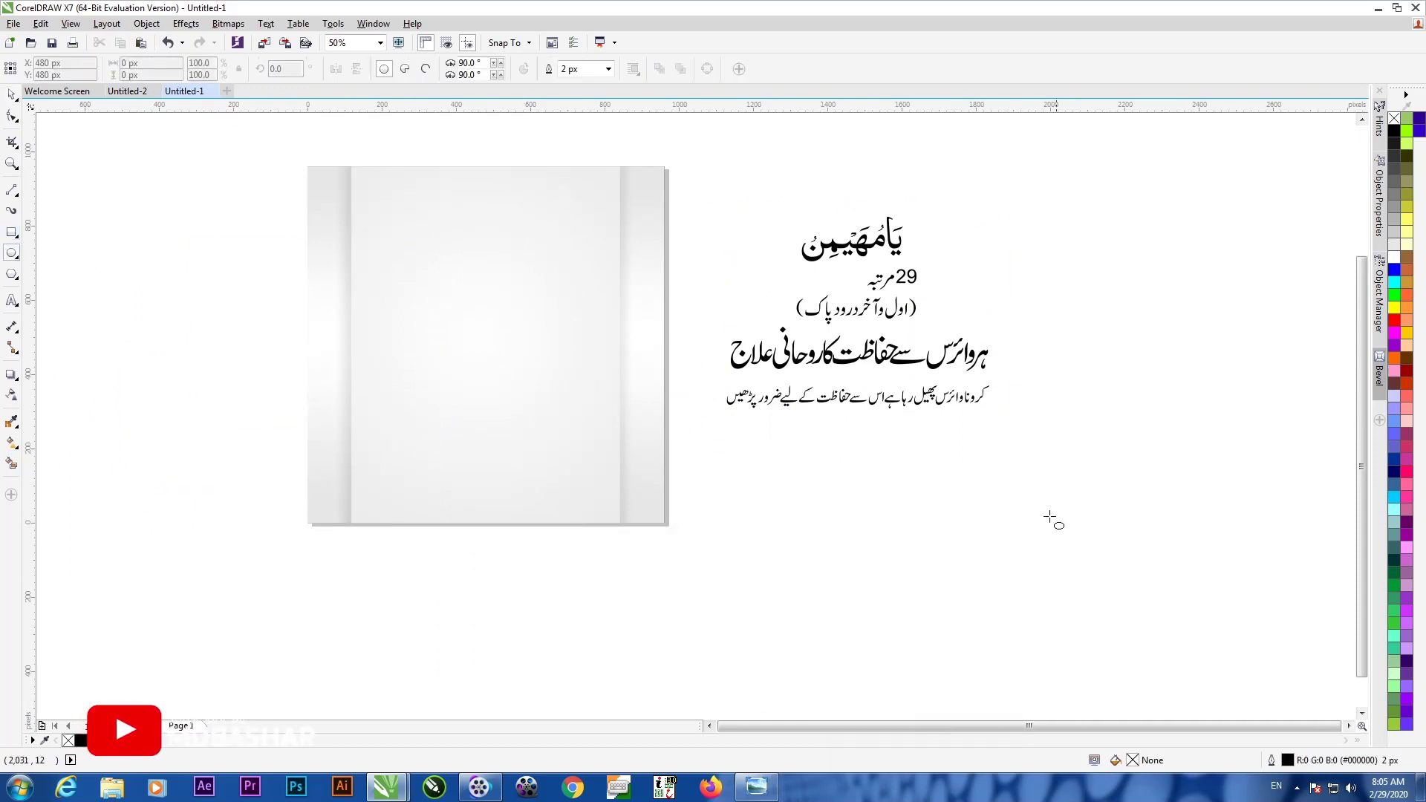
left_click_drag(799, 484, 1188, 620)
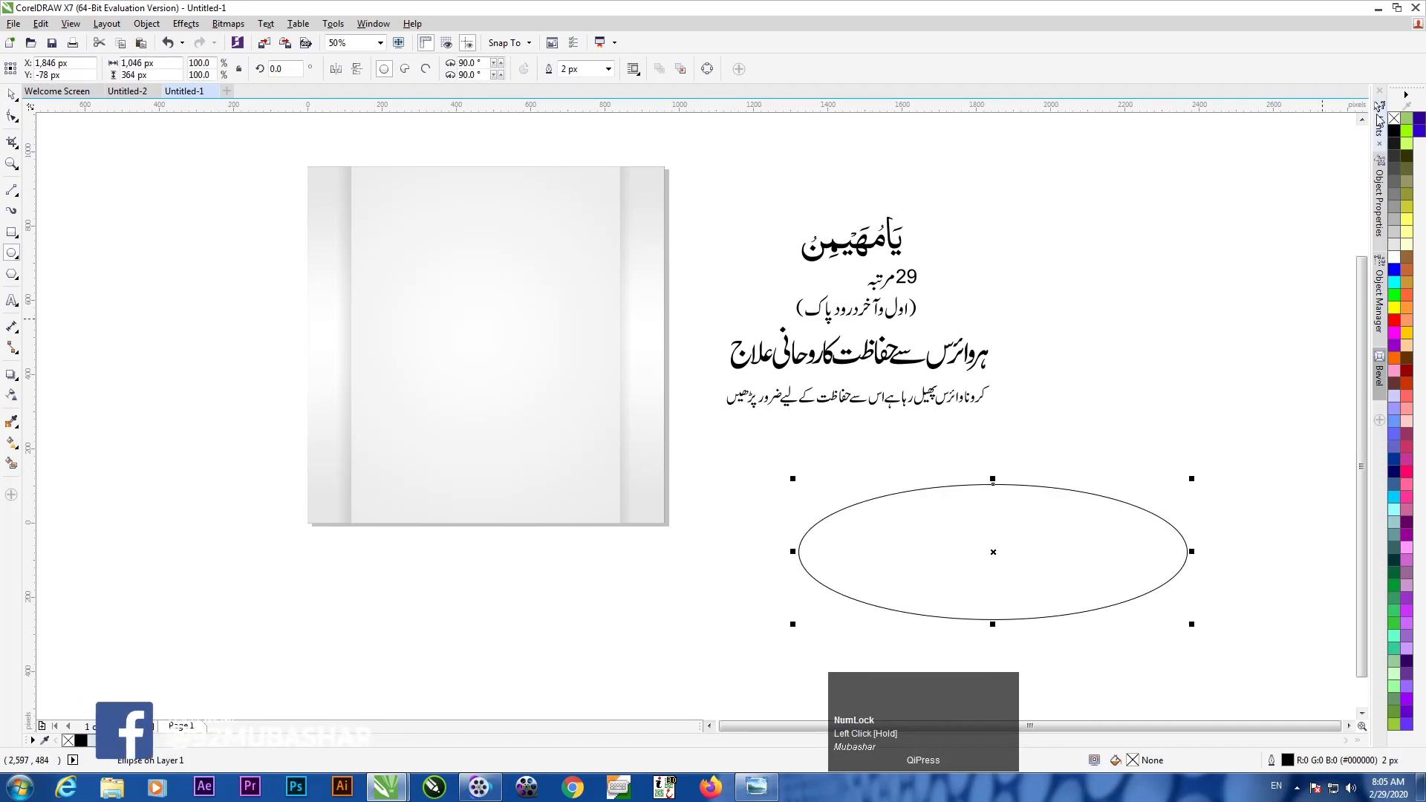
left_click(1395, 131)
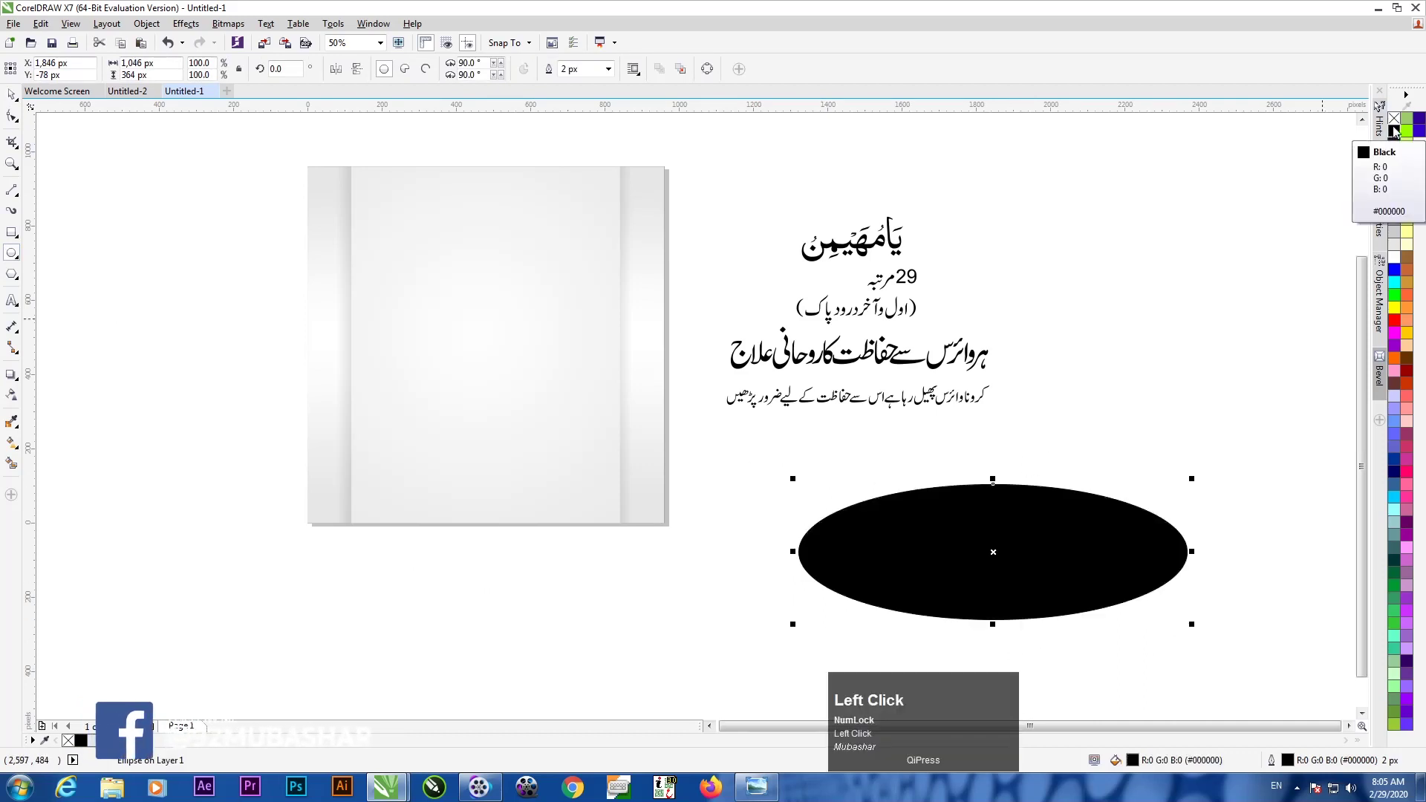
right_click(1393, 119)
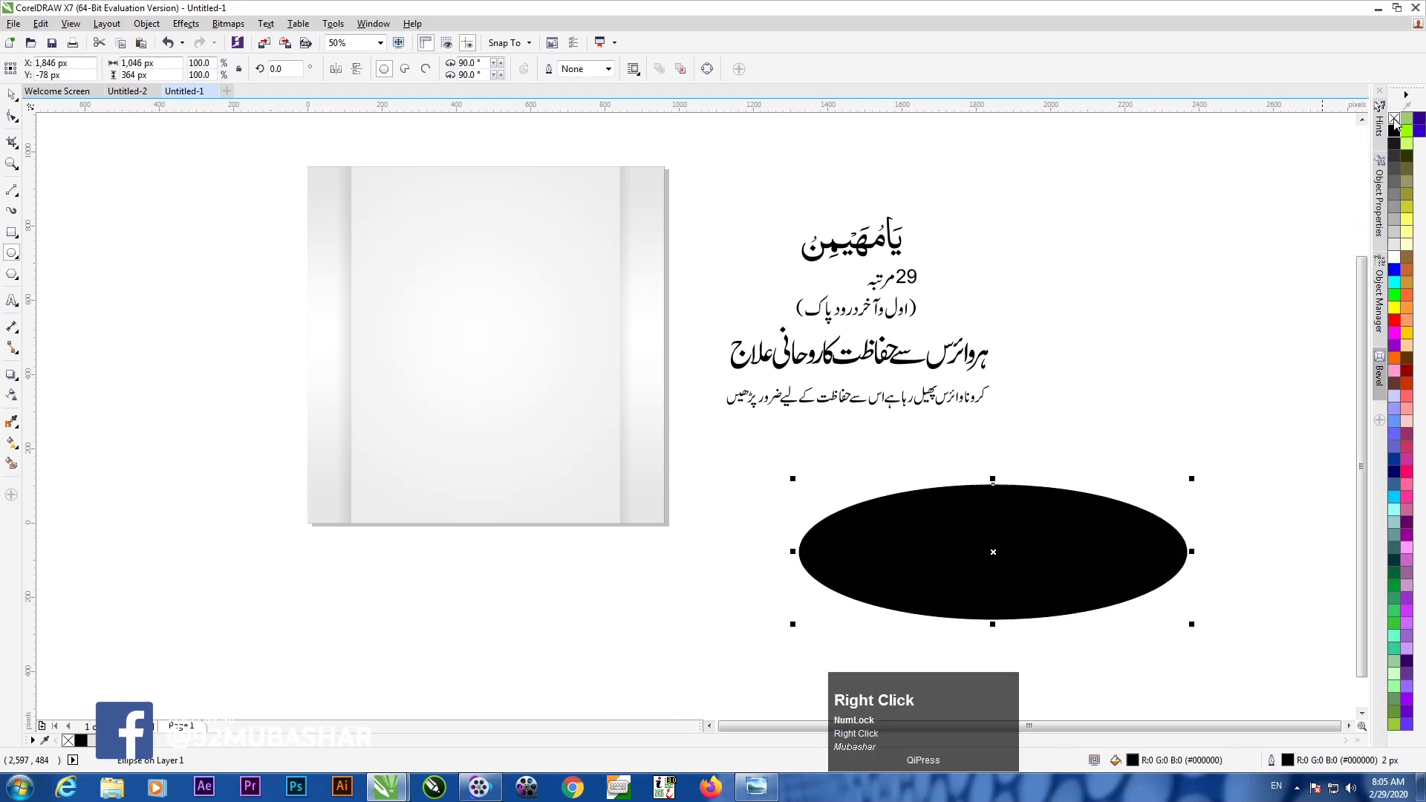
- Convert the black ellipse to an RGB Color (24-bit) bitmap with a transparent background and move it just below the page
left_click(228, 23)
left_click(272, 40)
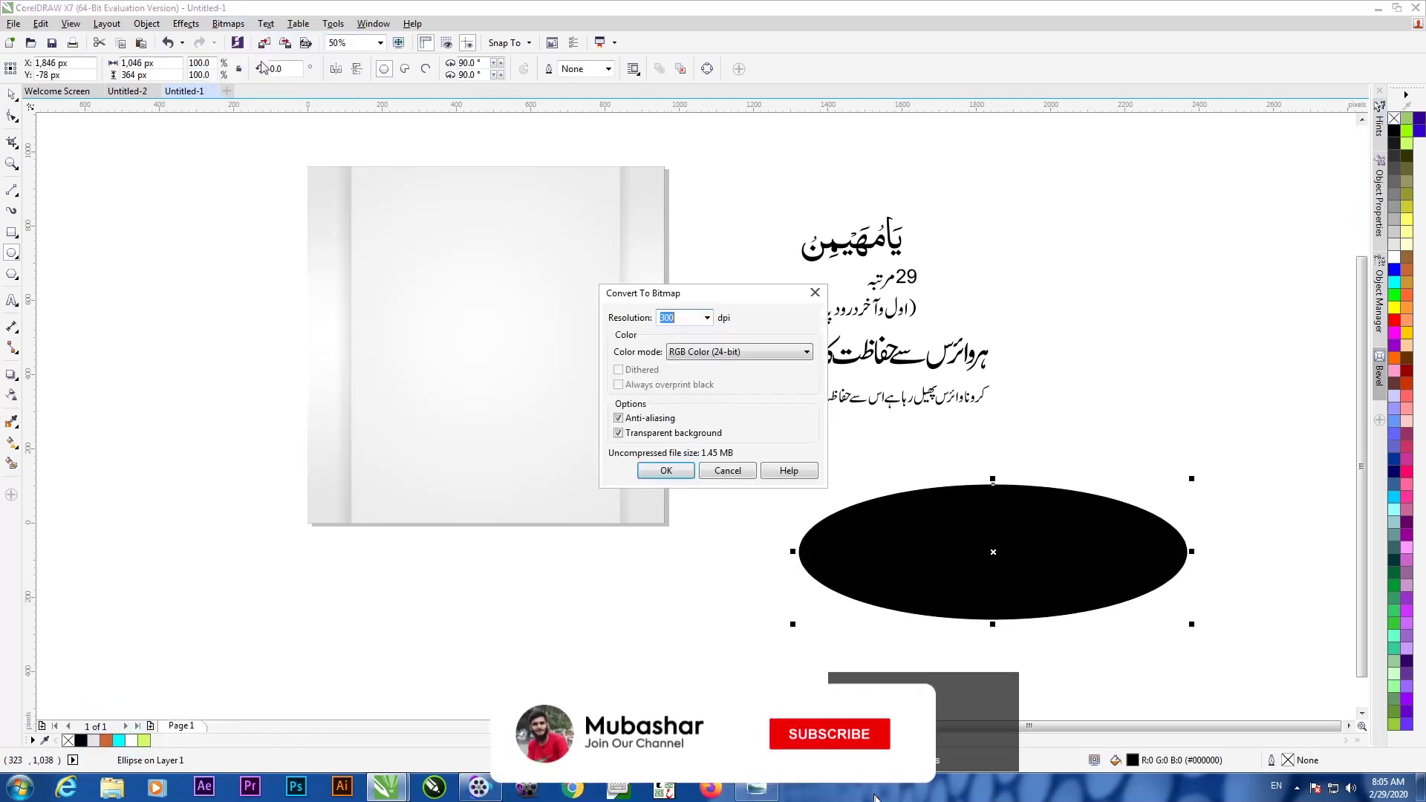
left_click(666, 470)
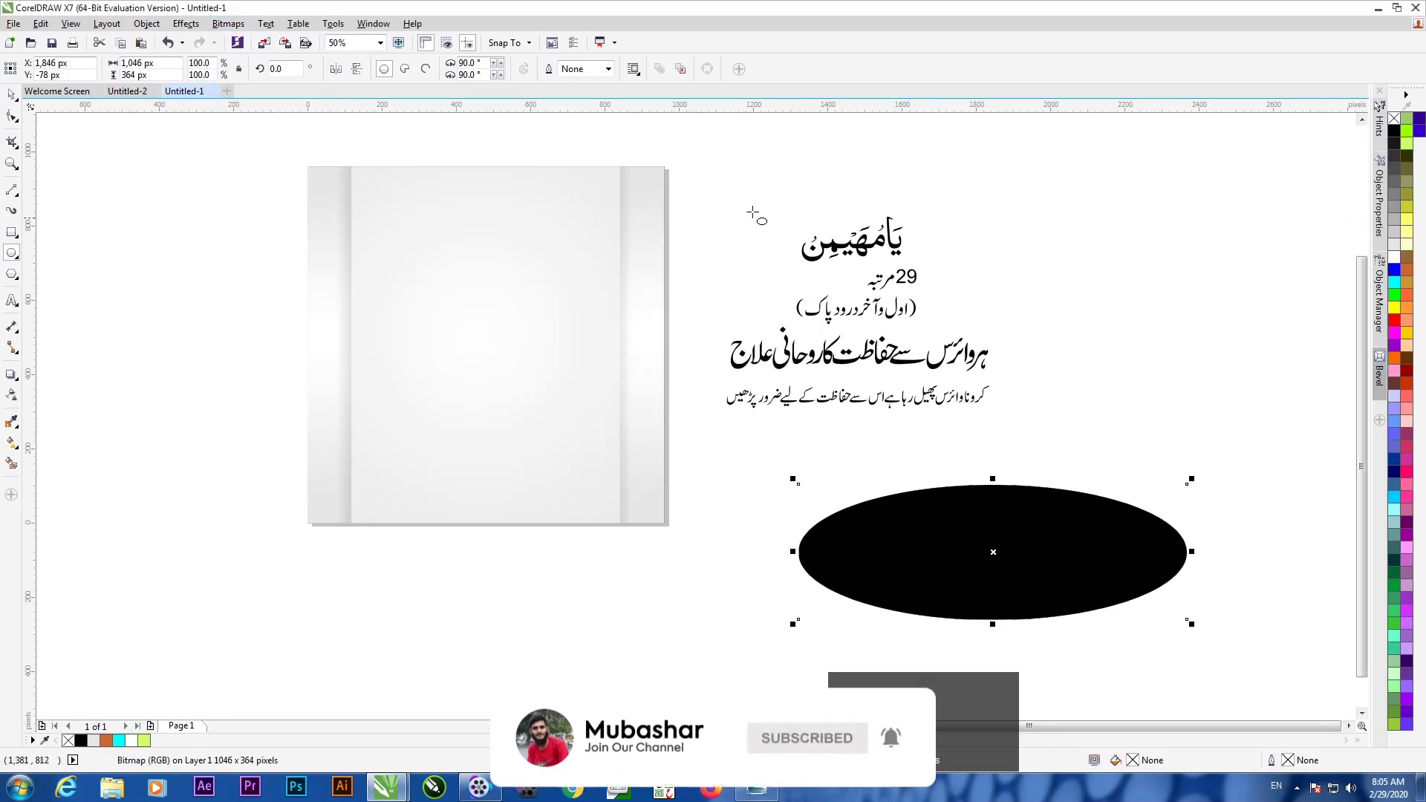
left_click(11, 95)
left_click_drag(828, 492, 384, 556)
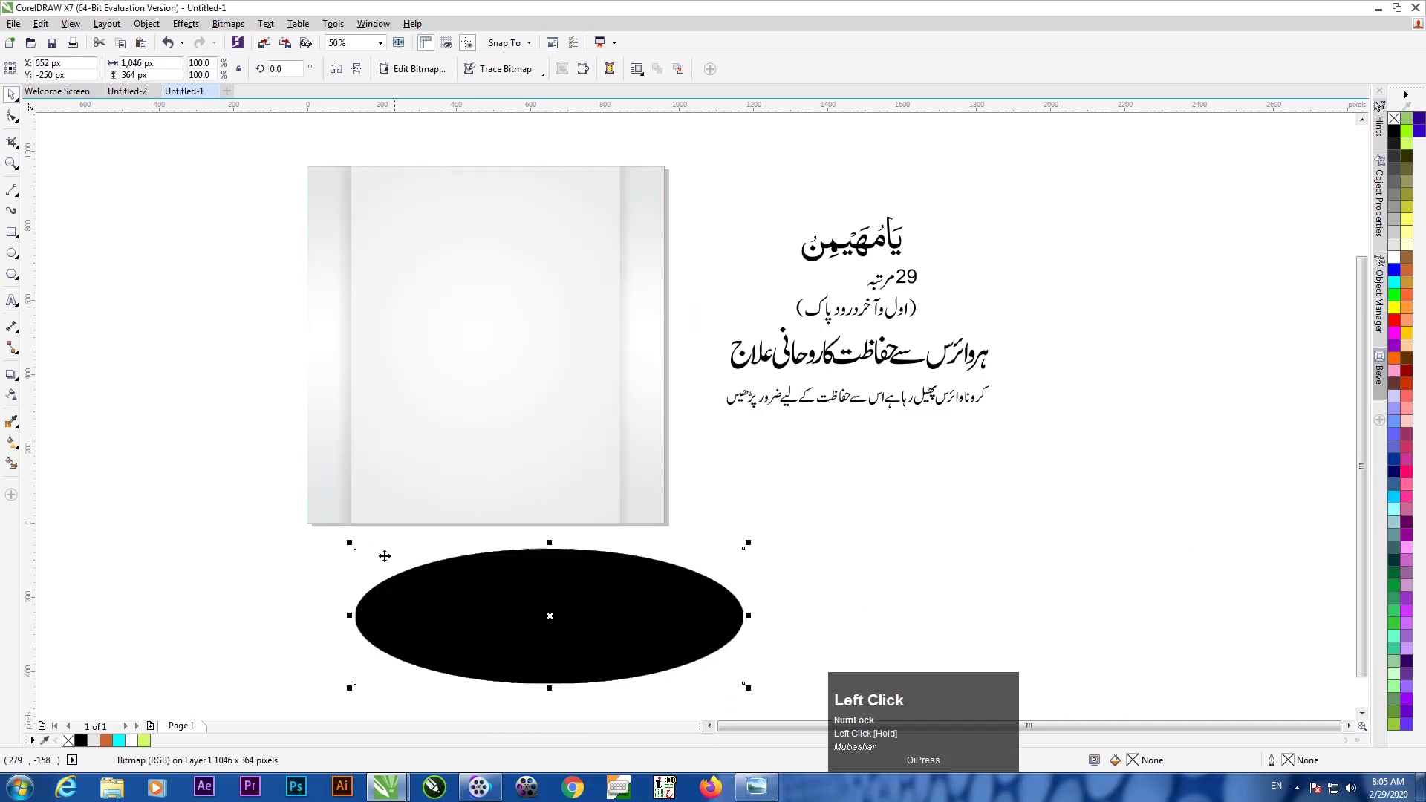
- Apply a Gaussian Blur with a radius of 95 pixels to the black ellipse bitmap
left_click(178, 24)
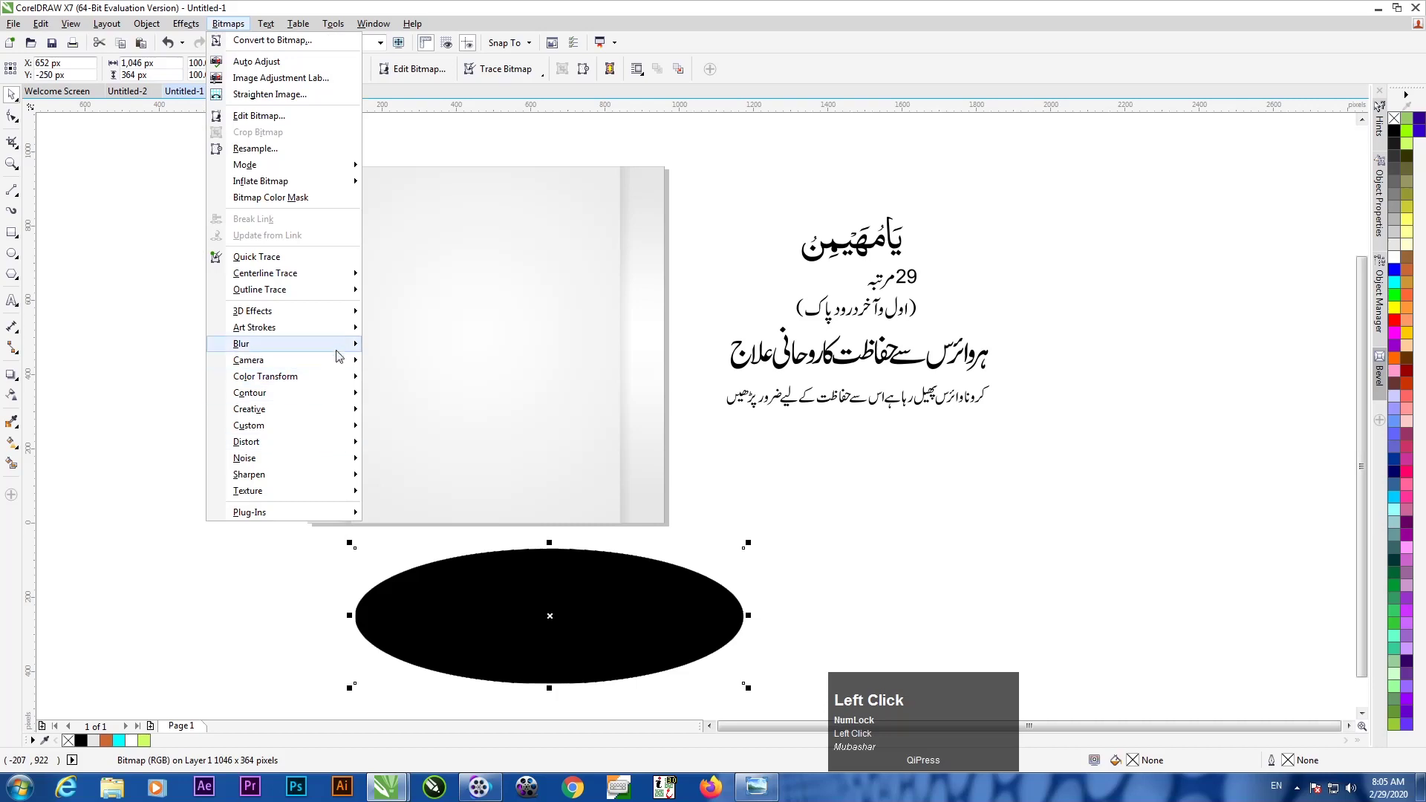
mouse_move(345, 343)
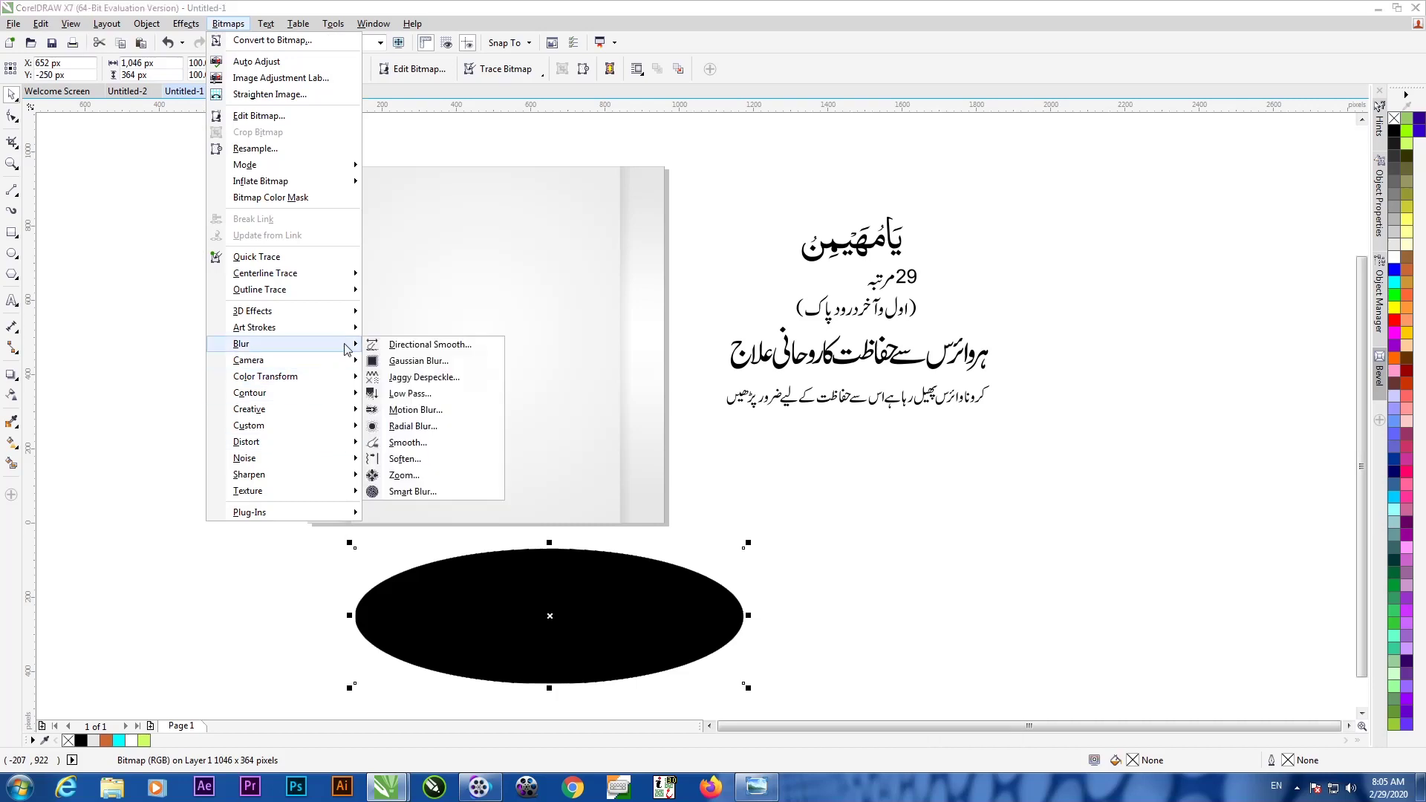
left_click(406, 362)
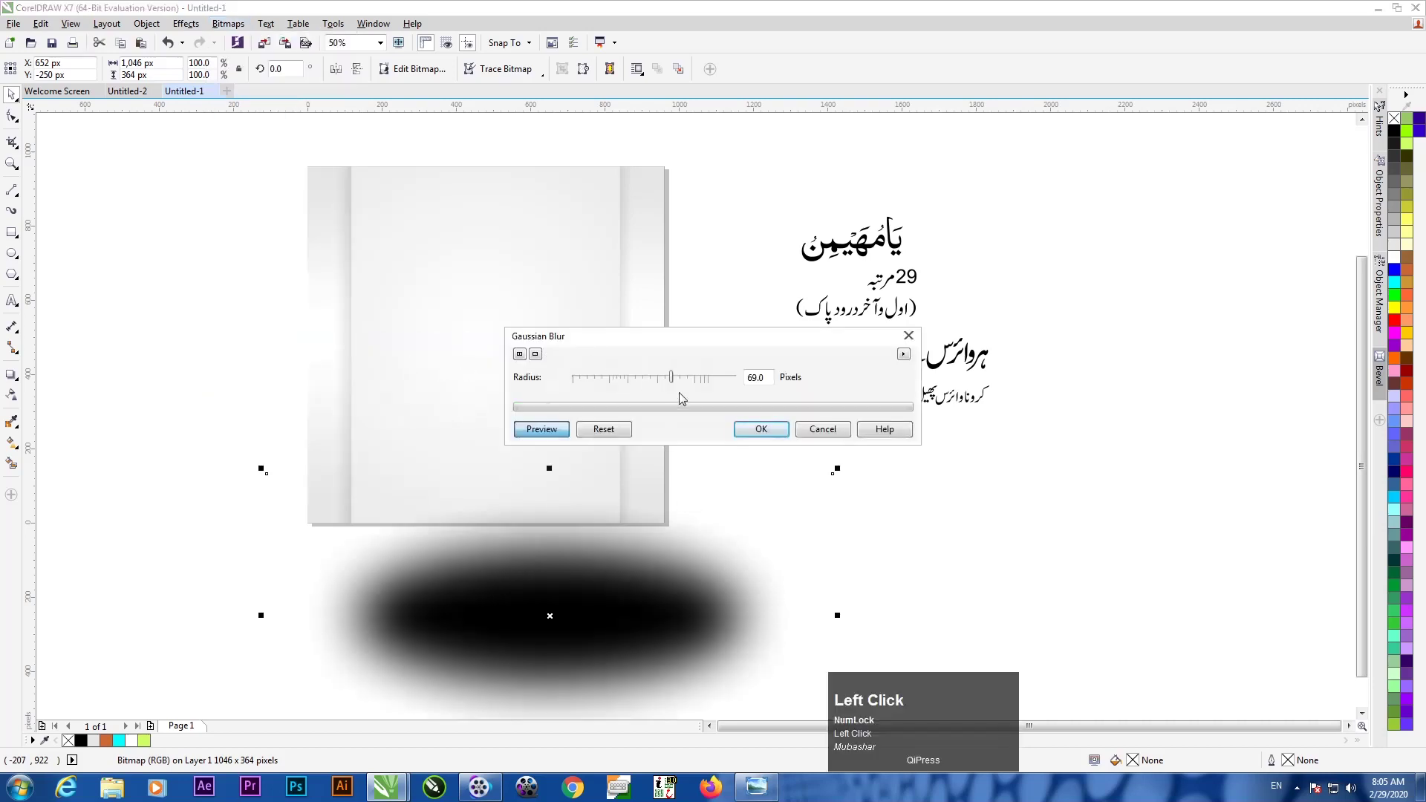
left_click_drag(671, 378, 543, 376)
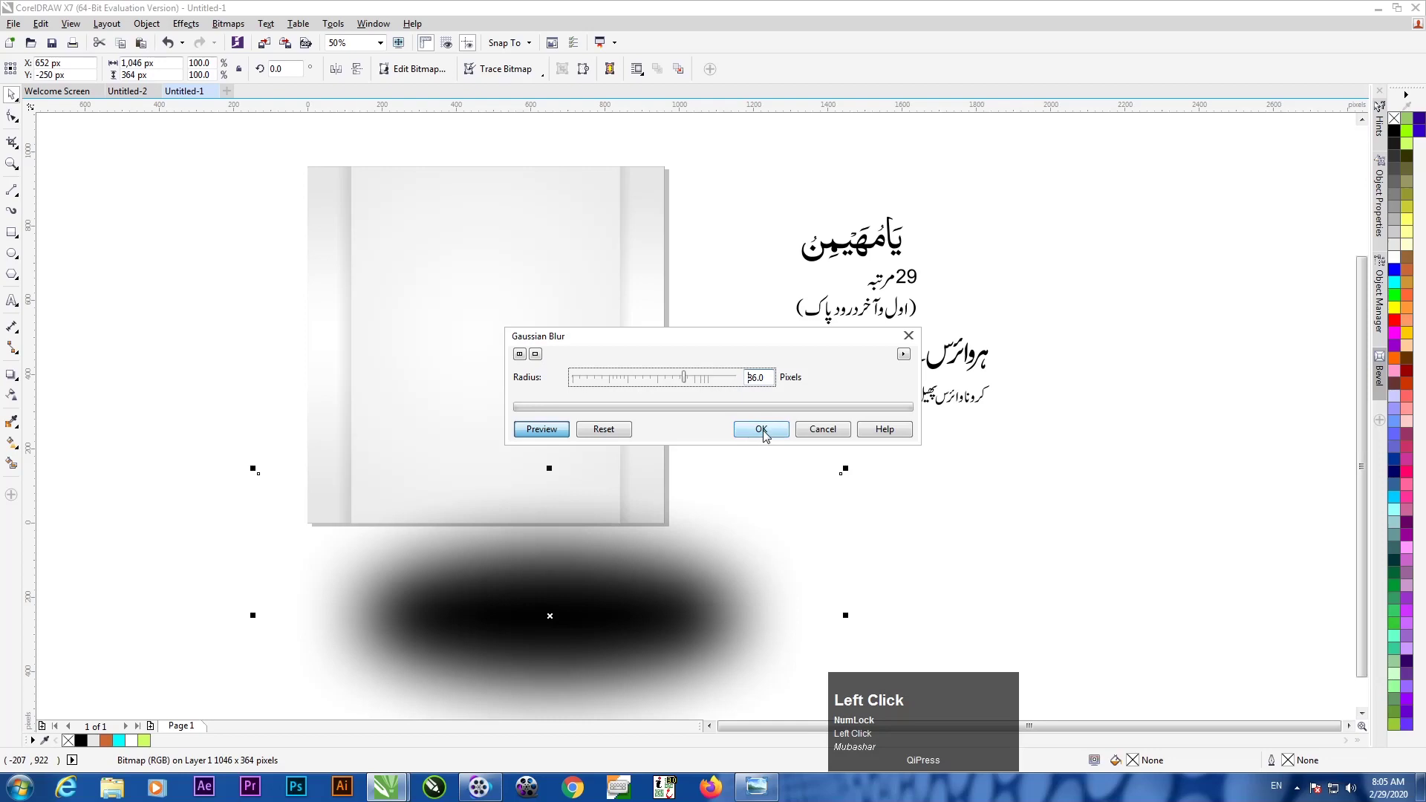
left_click(690, 379)
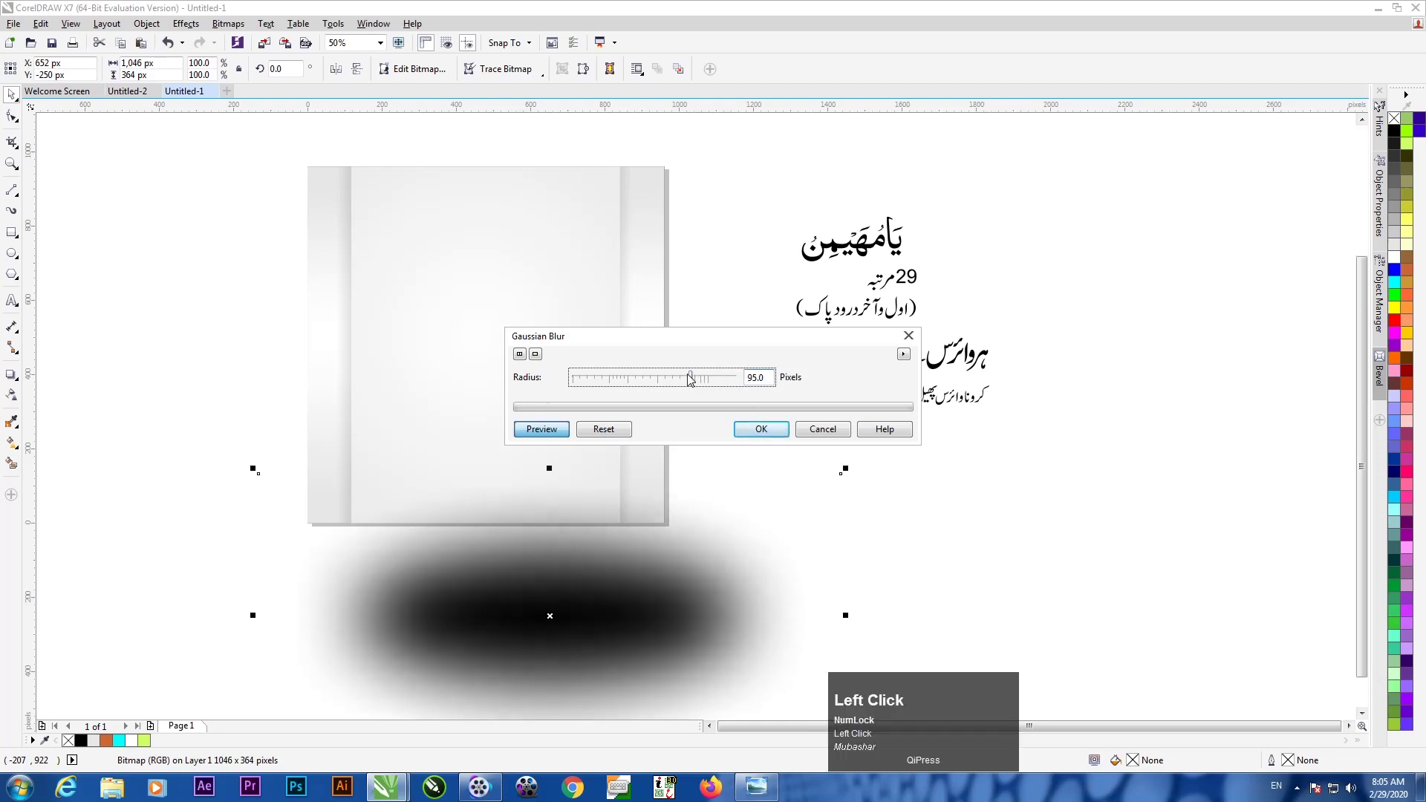
left_click(757, 428)
- Move the blurred ellipse to the empty workspace far to the right of the page and text
scroll(679, 490, "down", 4)
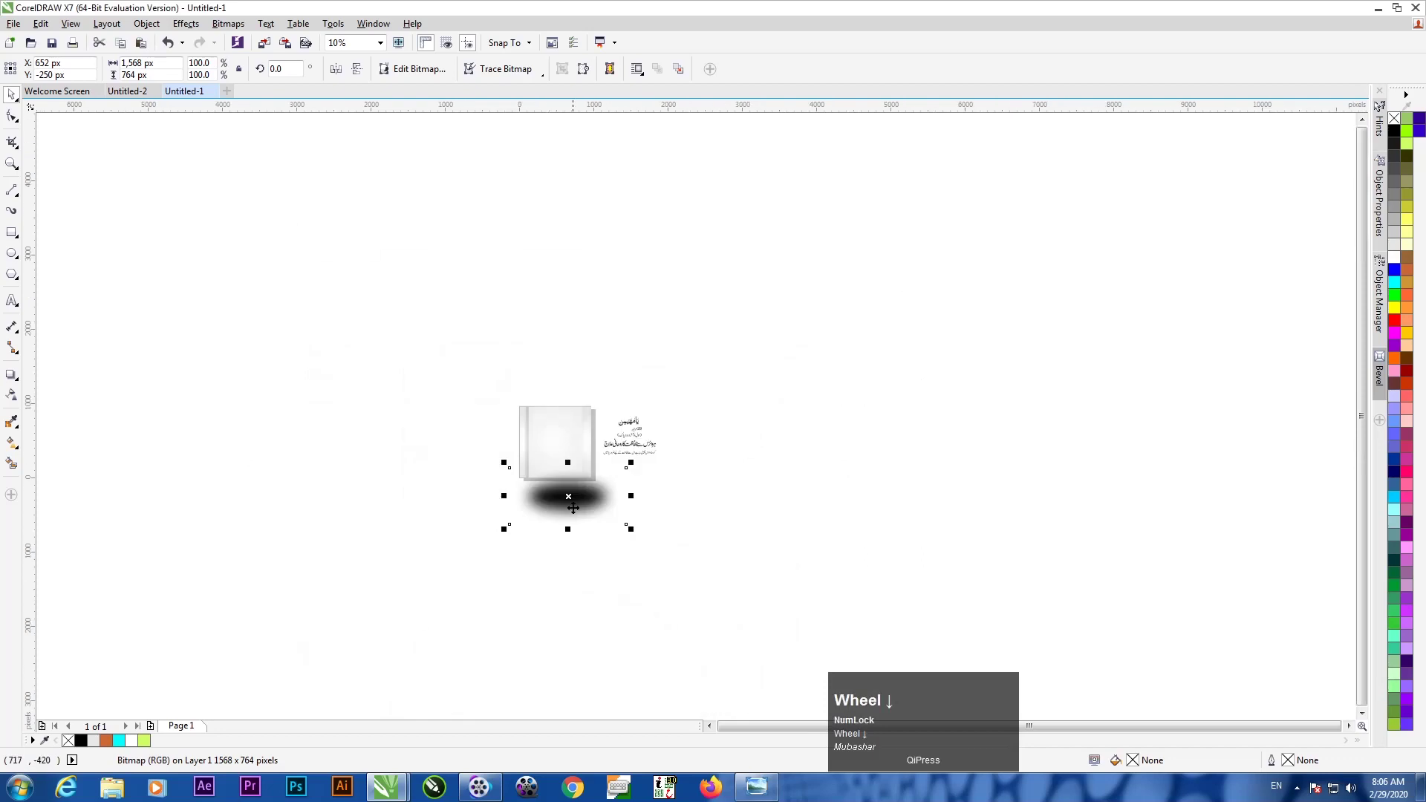
scroll(865, 414, "up", 4)
left_click_drag(870, 413, 742, 369)
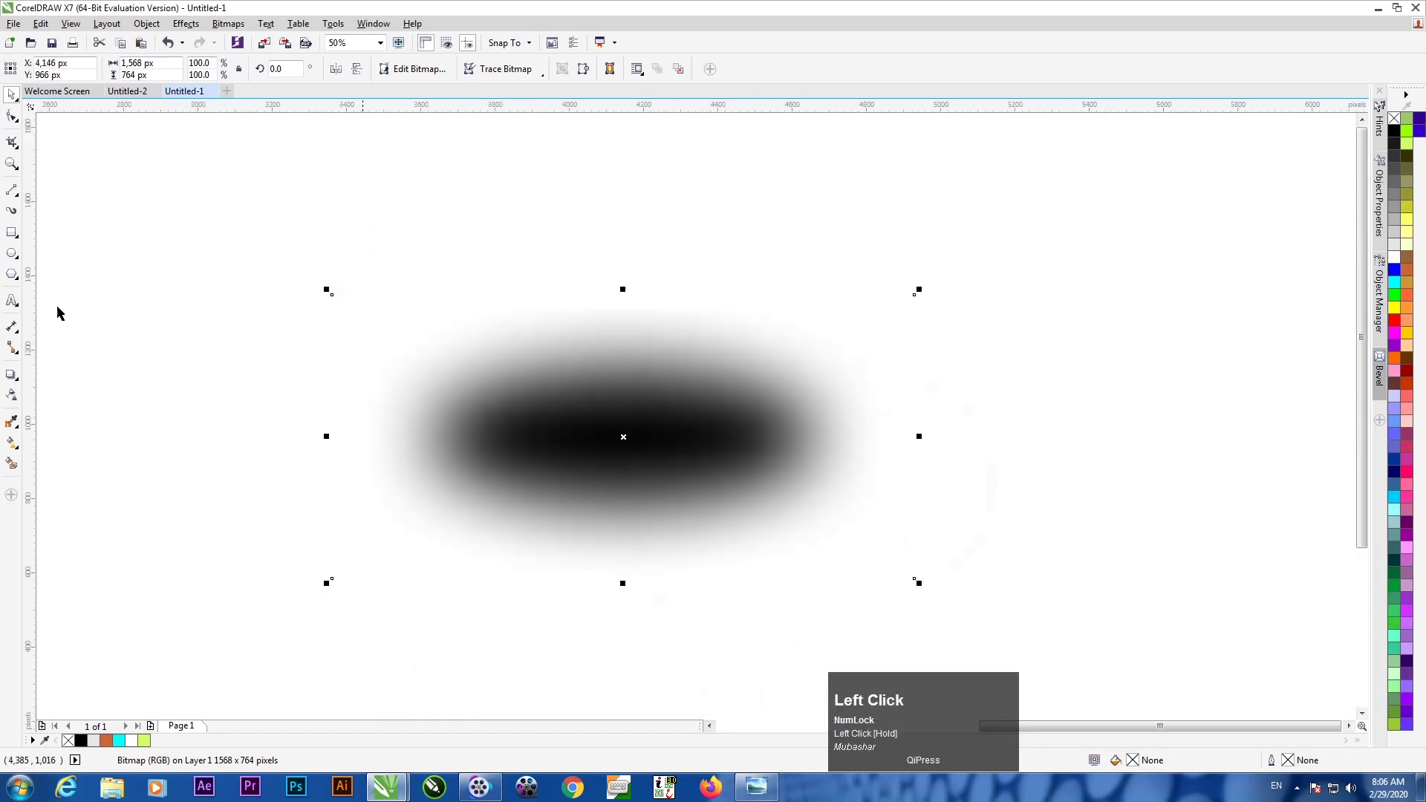
left_click_drag(562, 407, 536, 393)
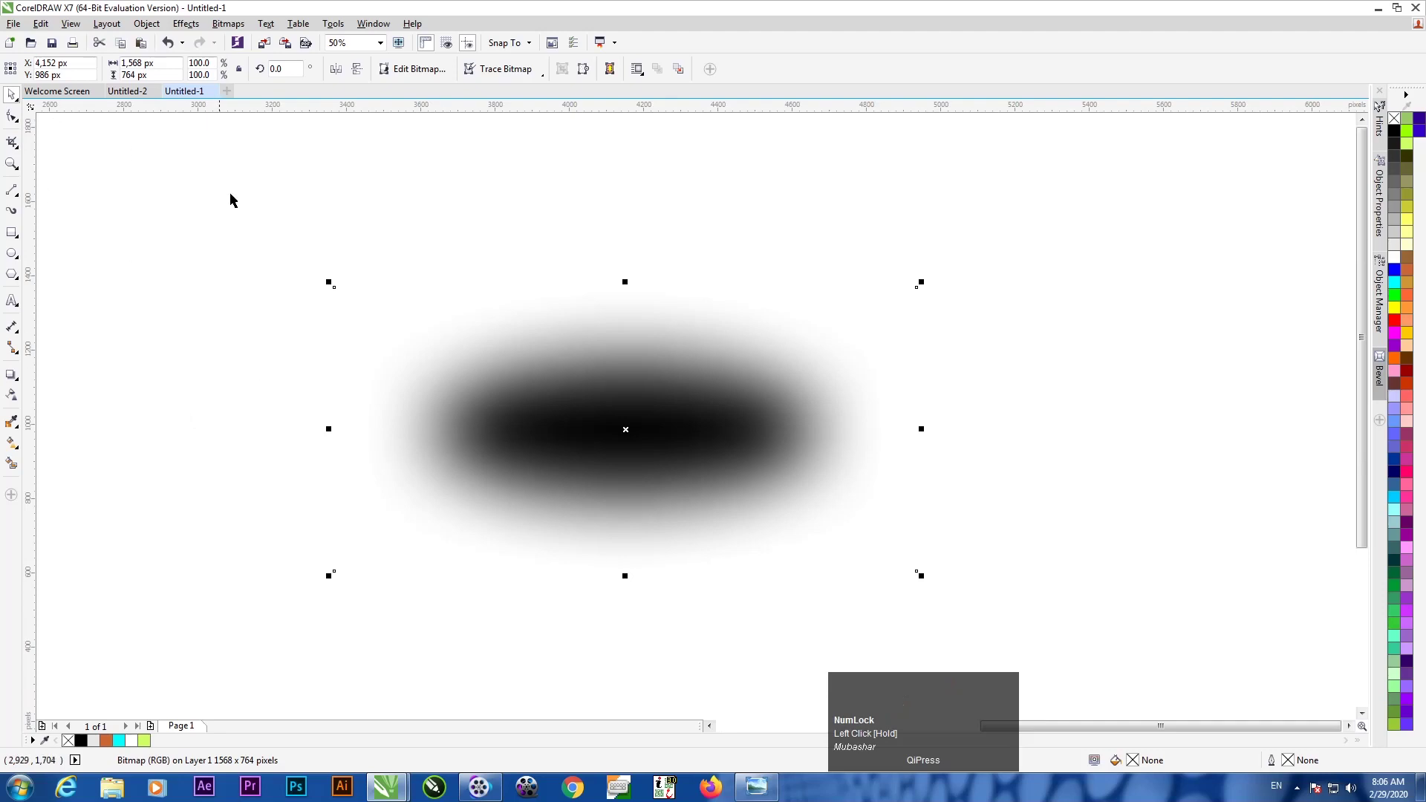
- Crop away the upper part of the blurred ellipse by lowering its top edge to about the middle with the Shape tool
left_click(12, 115)
left_click_drag(158, 213, 1003, 330)
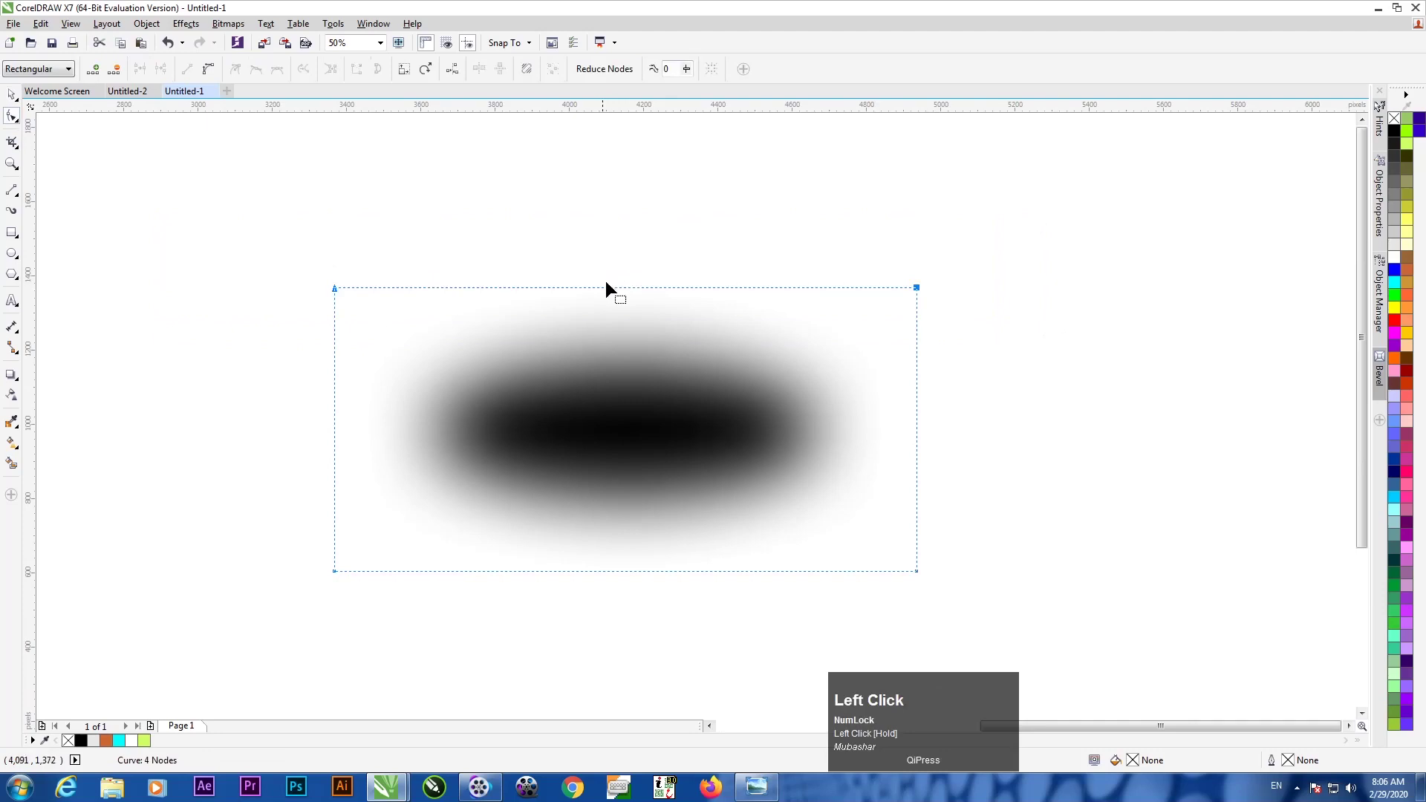
left_click_drag(936, 265, 261, 332)
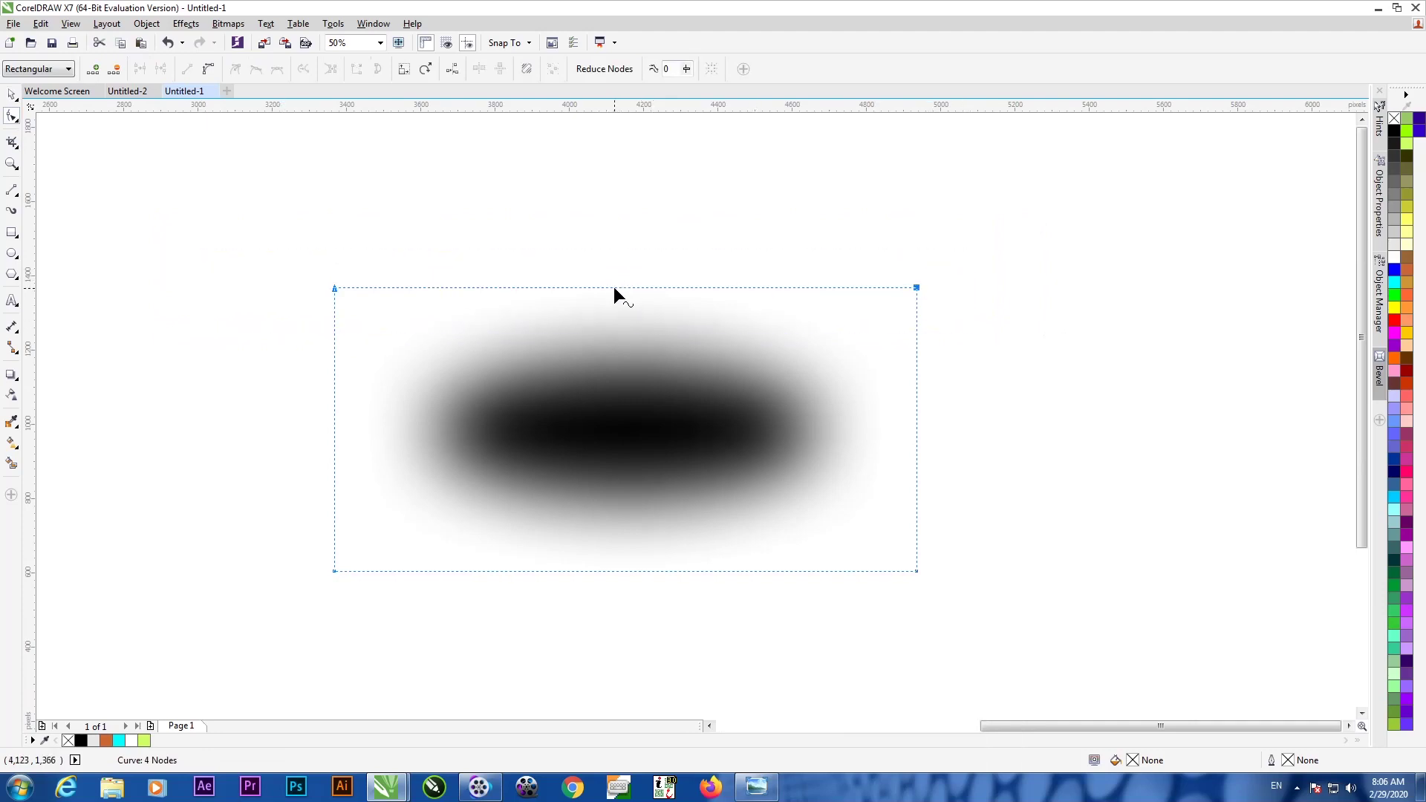
left_click_drag(614, 286, 610, 422)
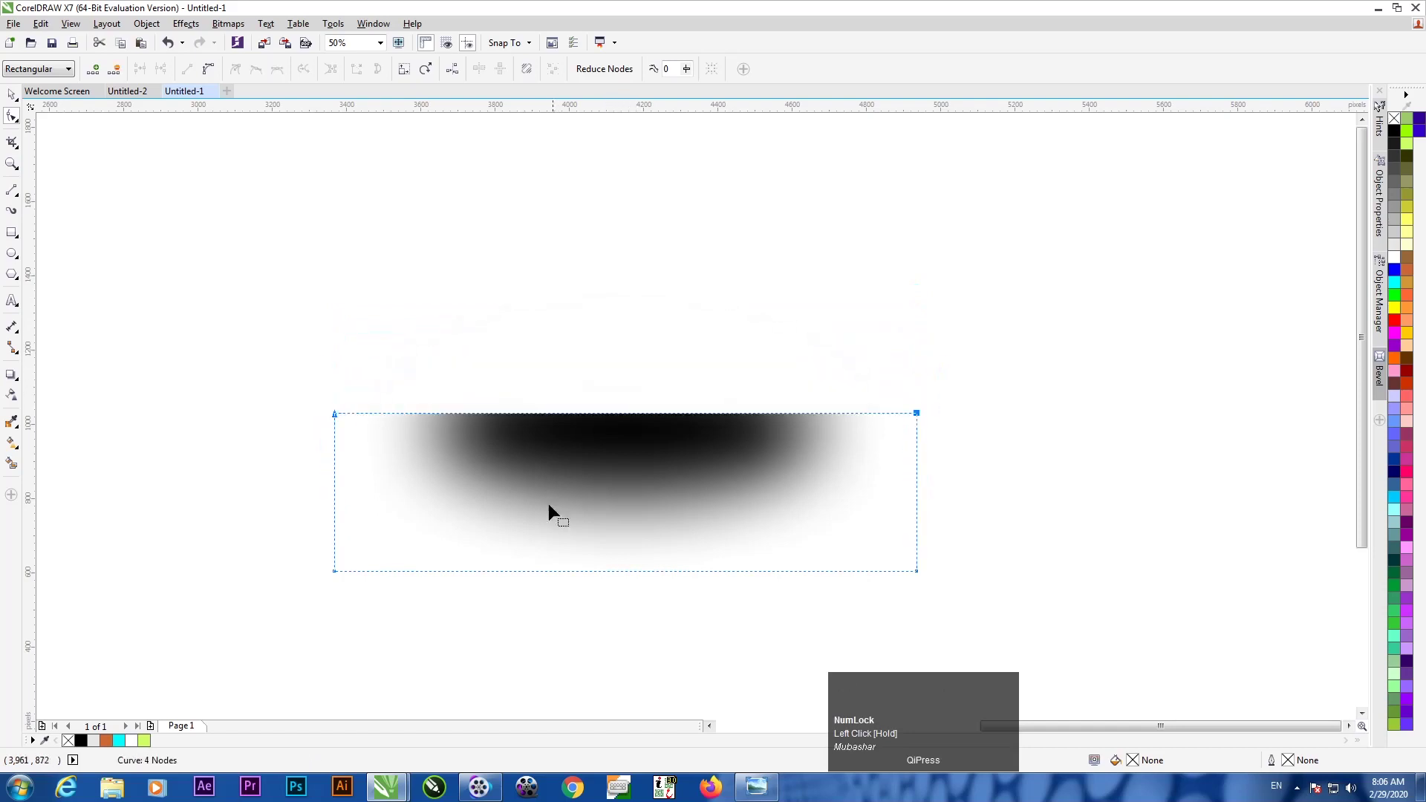
- Reposition the cropped half-ellipse within the empty area and flatten it vertically to about 24 px high
left_click(10, 95)
left_click(274, 362)
left_click_drag(468, 454, 432, 372)
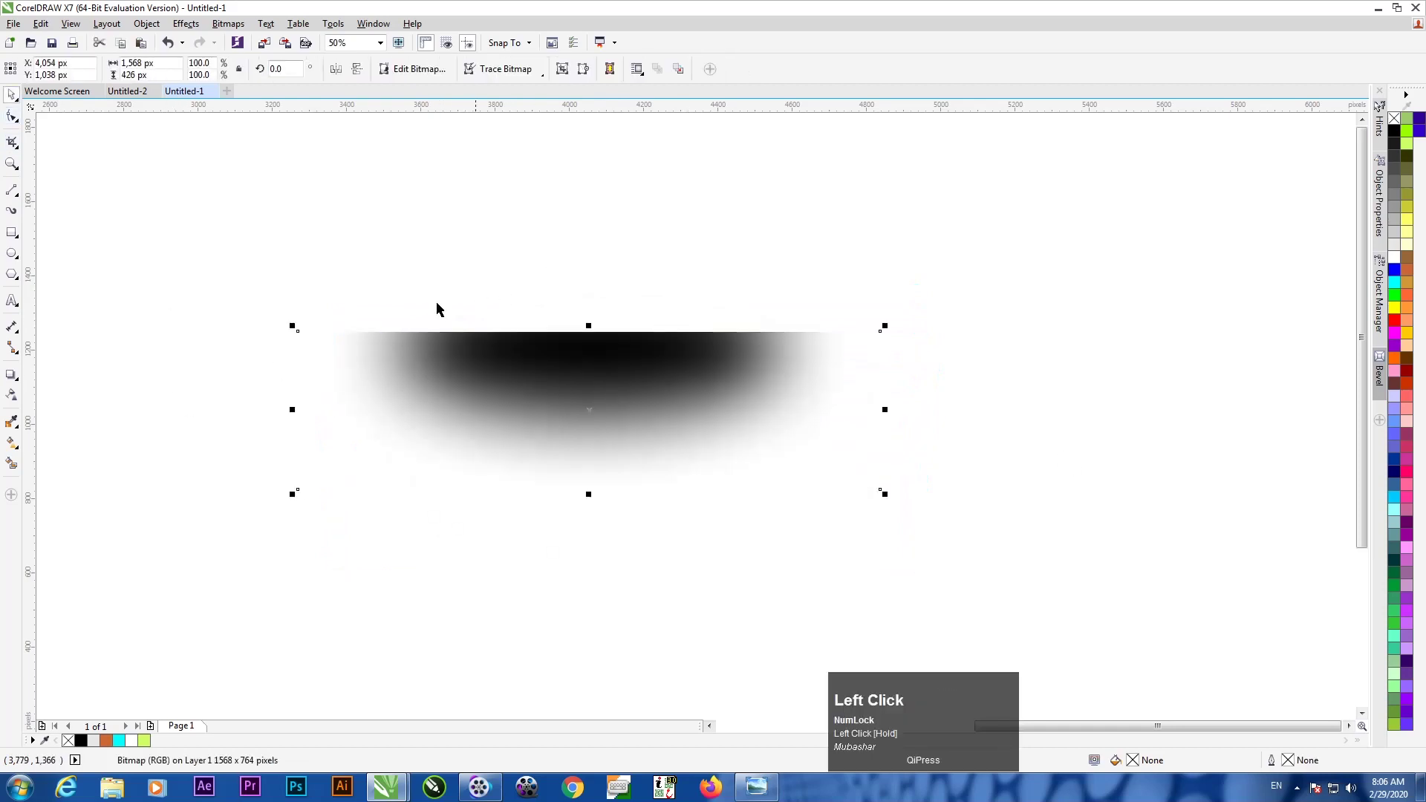
left_click_drag(568, 369, 545, 447)
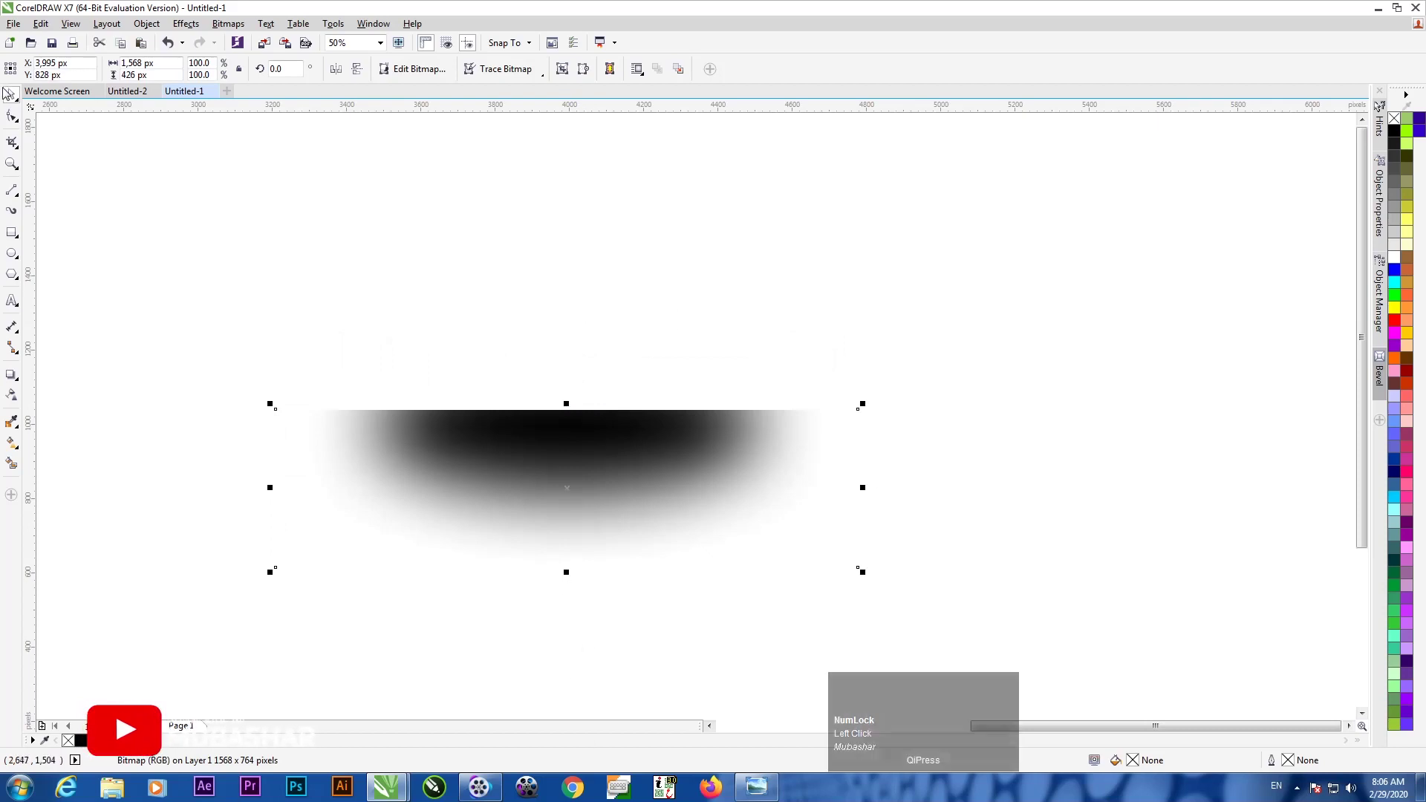
left_click_drag(566, 572, 549, 384)
scroll(541, 410, "up", 2)
scroll(571, 433, "down", 1)
scroll(600, 444, "up", 1)
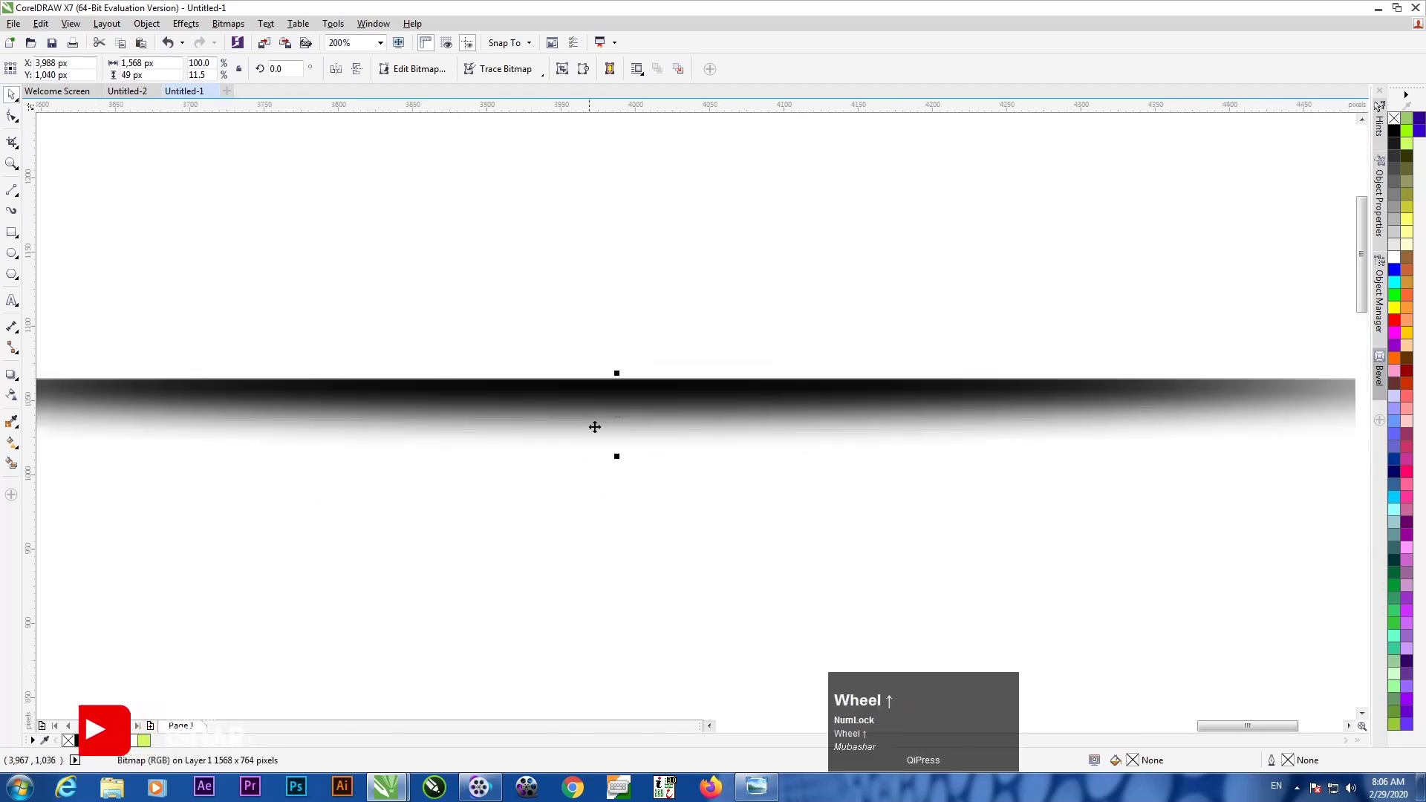
left_click_drag(617, 456, 621, 413)
scroll(735, 408, "down", 2)
scroll(702, 452, "down", 1)
left_click(703, 449)
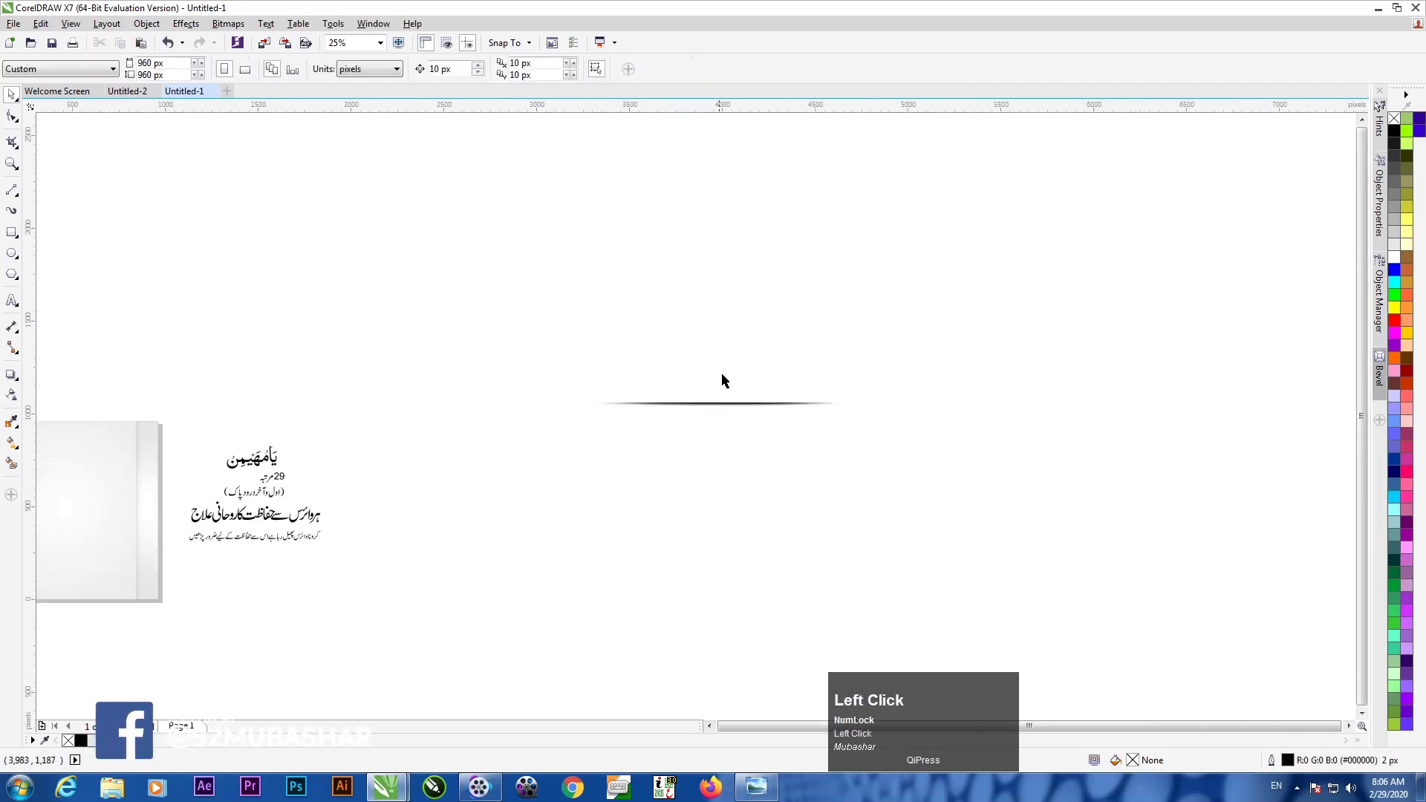
- Squash the flattened shadow strip further to about 9 px high and deselect it
scroll(720, 372, "up", 2)
left_click(698, 505)
scroll(551, 422, "up", 1)
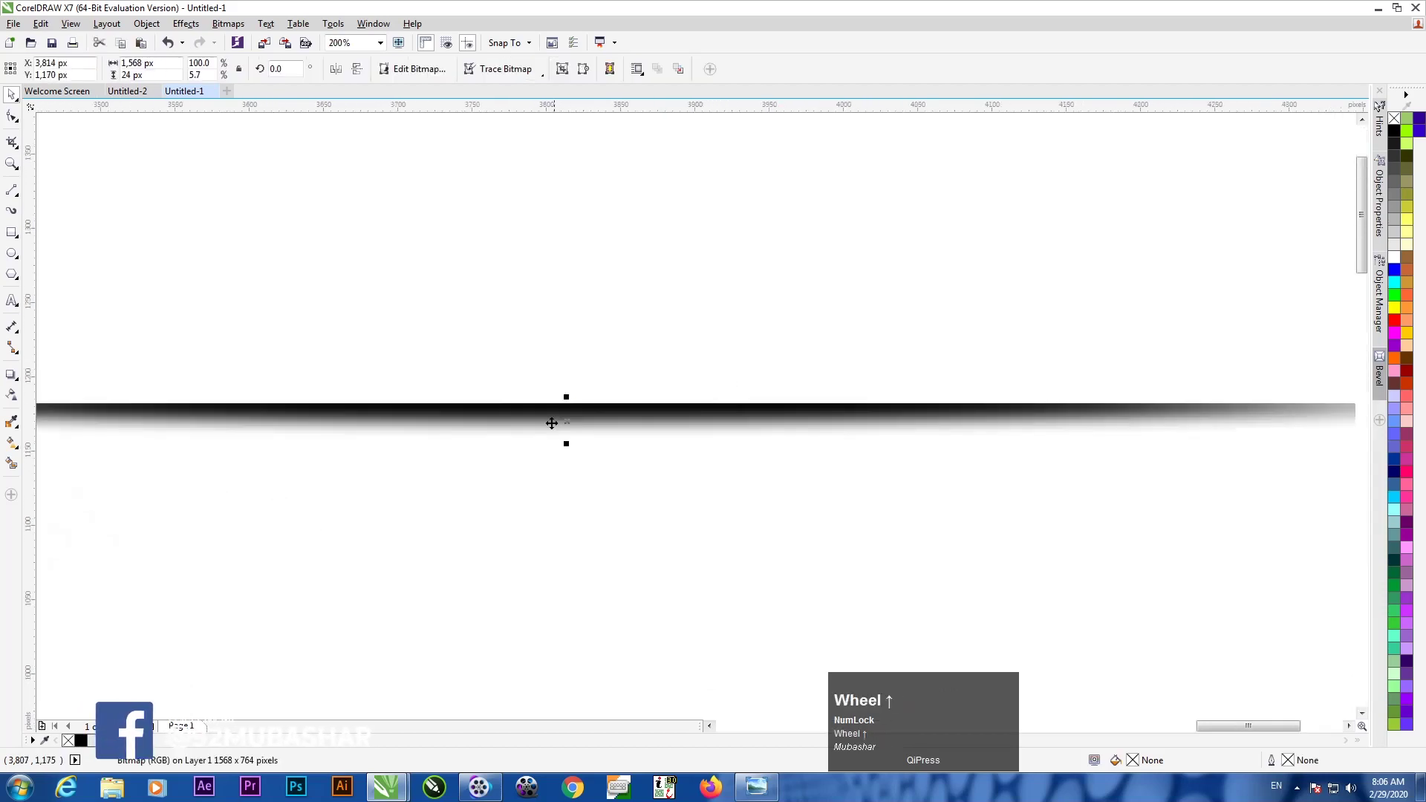
scroll(562, 420, "up", 4)
scroll(667, 529, "down", 1)
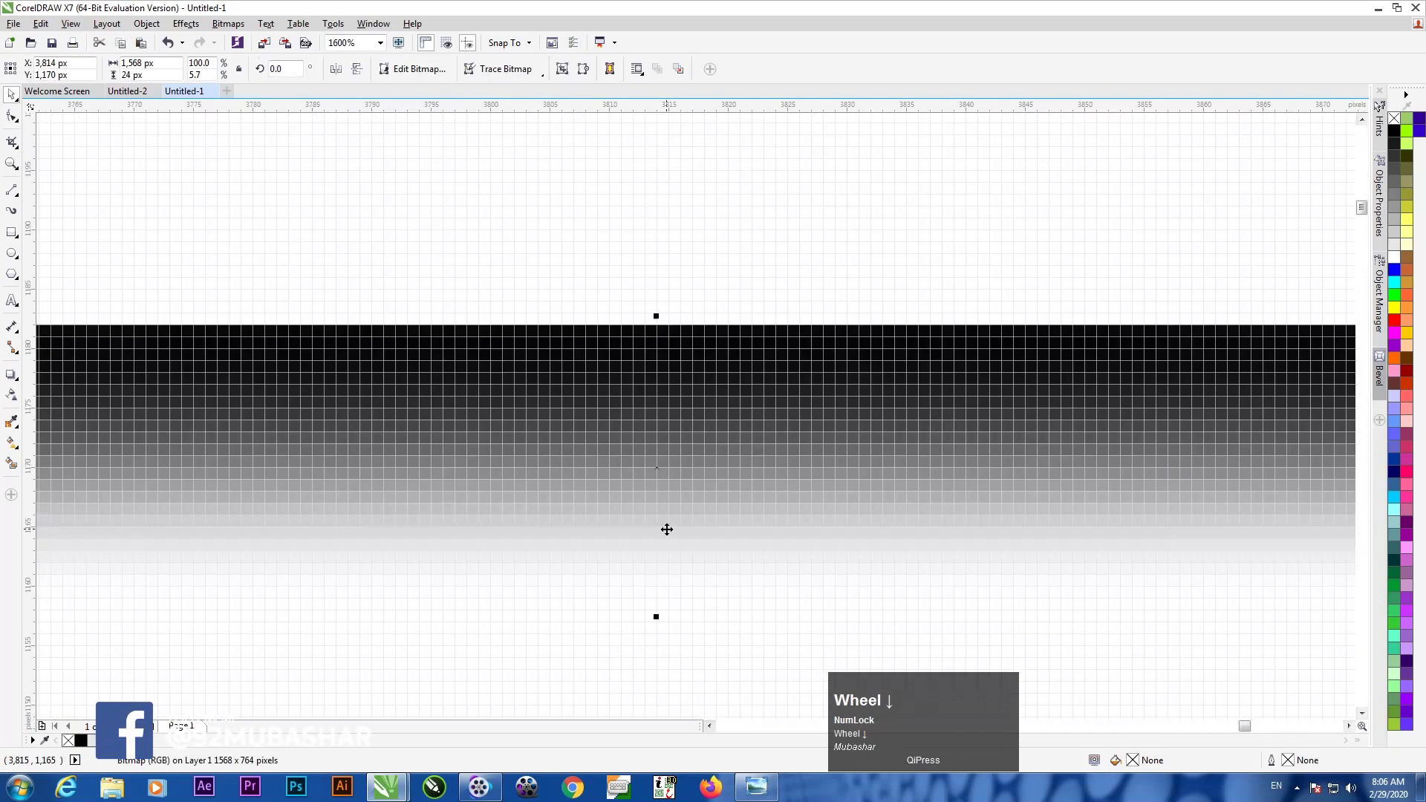
left_click_drag(657, 614, 653, 436)
scroll(654, 437, "down", 5)
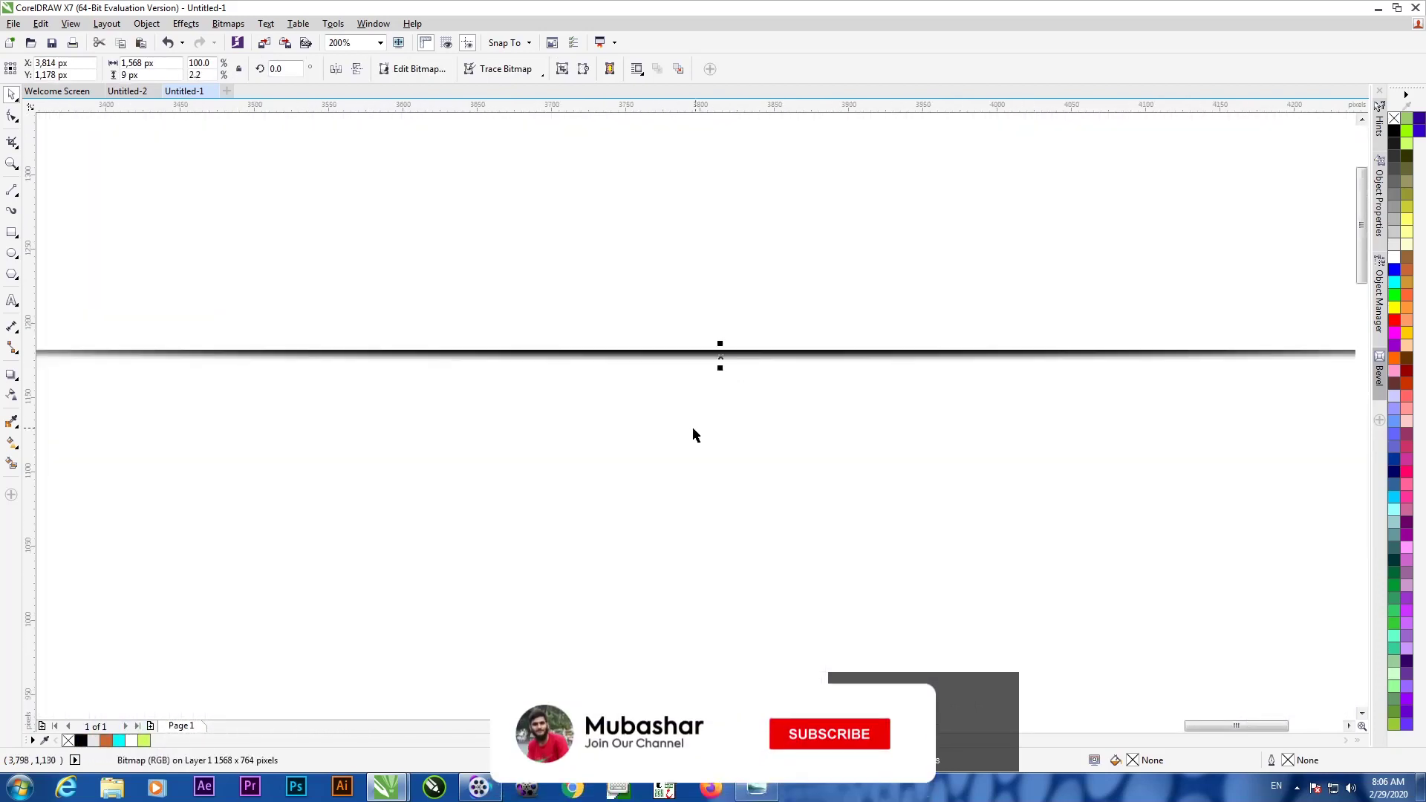
left_click(719, 450)
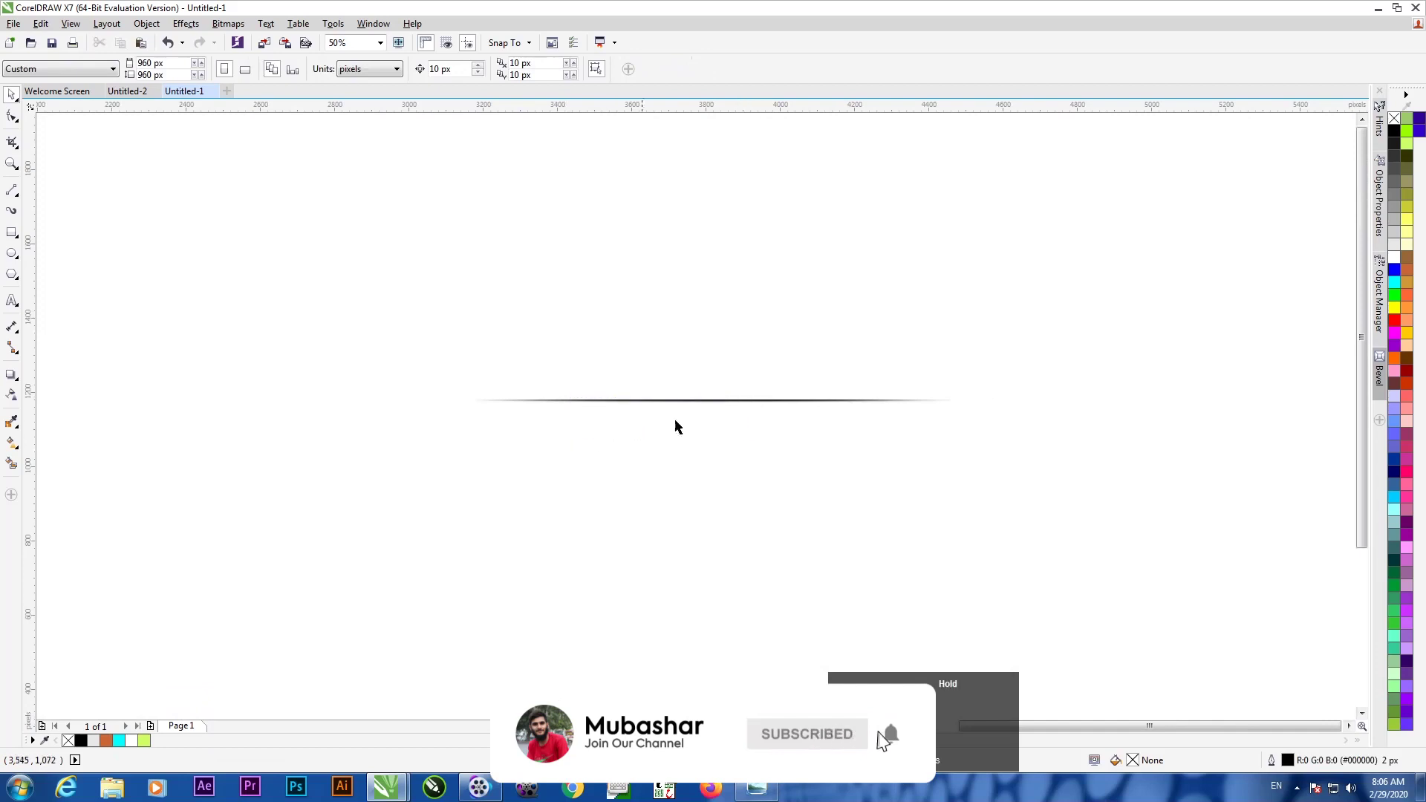
scroll(739, 396, "down", 3)
scroll(739, 396, "up", 2)
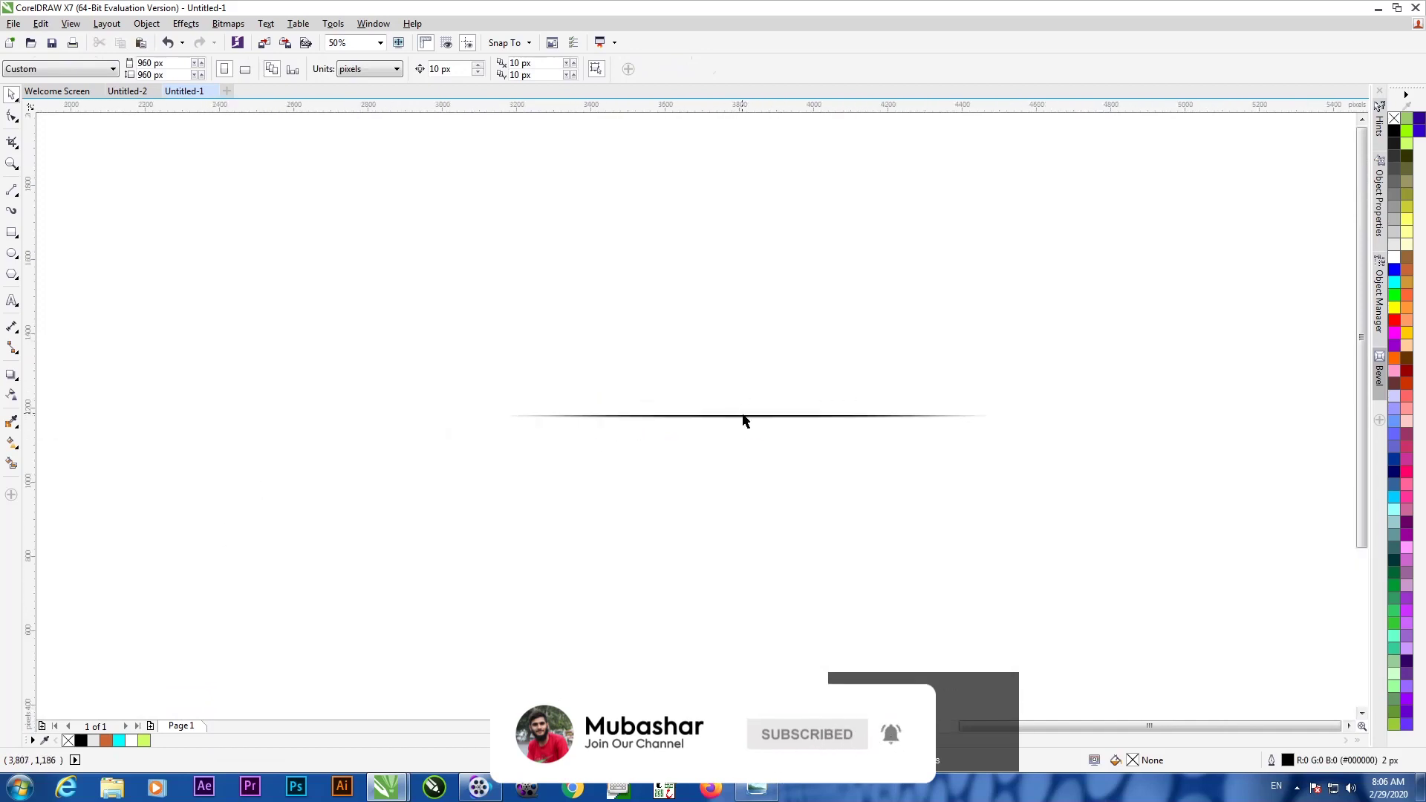
- Move the flattened shadow strip from the empty workspace onto the upper part of the page
left_click(745, 420)
scroll(645, 451, "down", 3)
left_click_drag(611, 462, 425, 473)
scroll(423, 469, "up", 2)
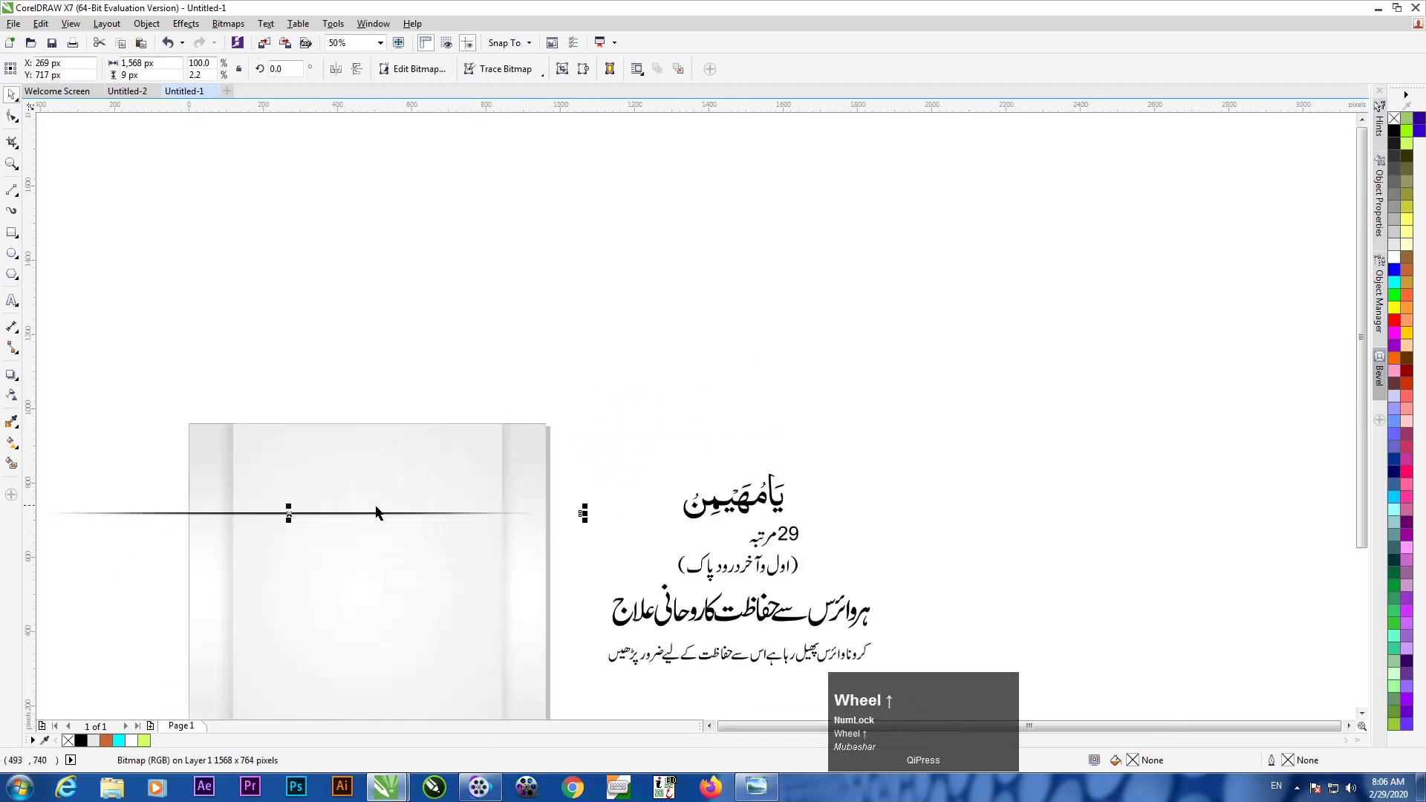
left_click_drag(369, 514, 524, 483)
scroll(527, 458, "down", 1)
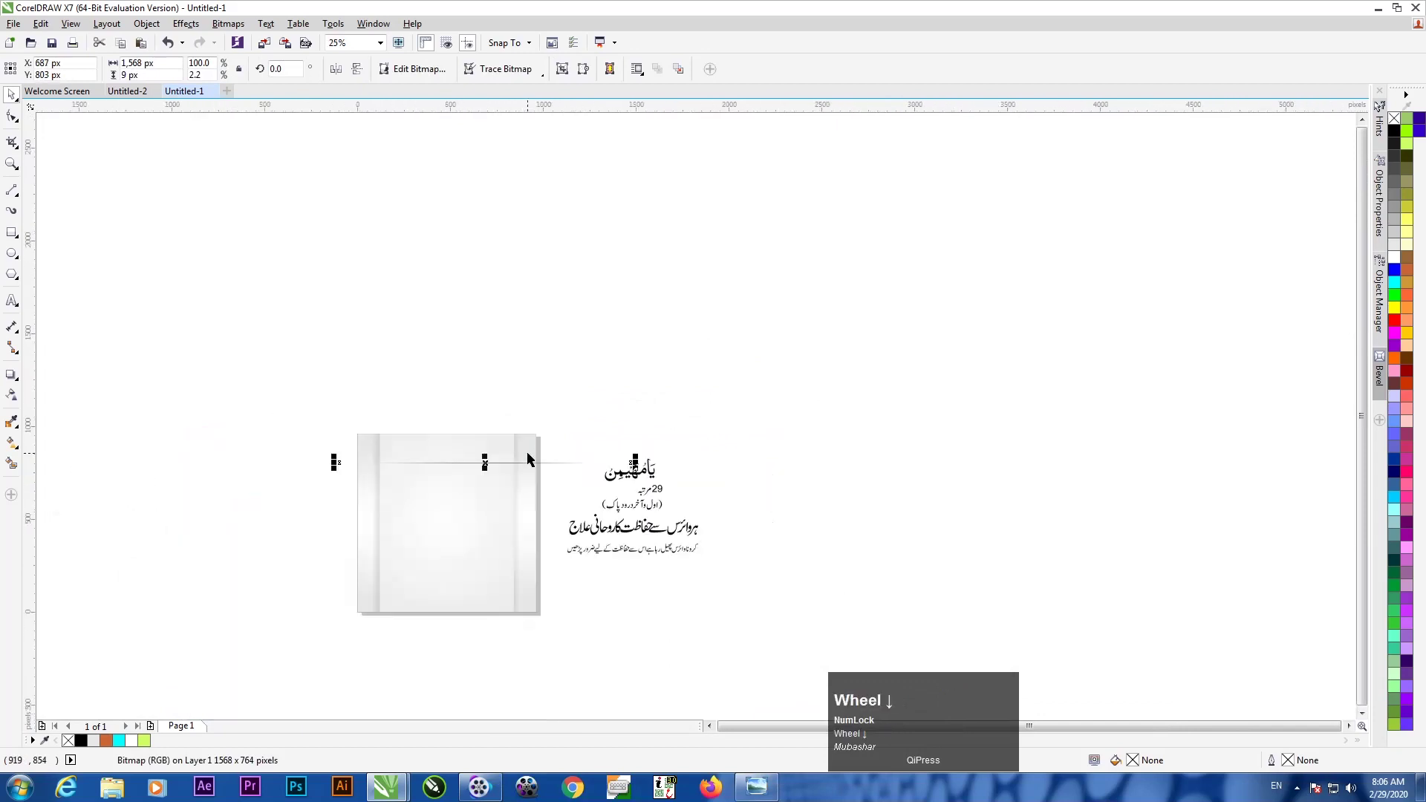
key("F4")
left_click_drag(786, 223, 781, 281)
- Flatten the shadow strip to about 6 px high
scroll(536, 256, "up", 3)
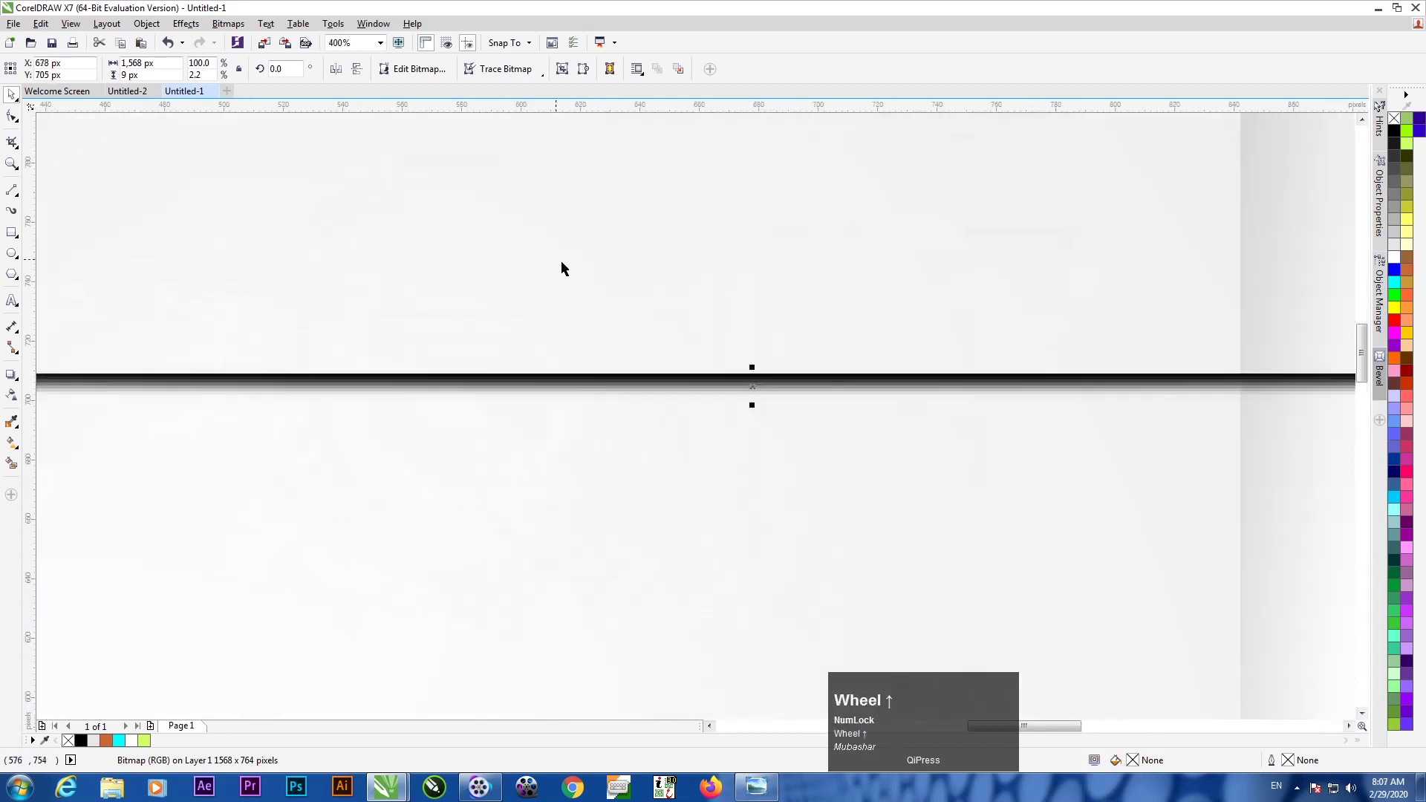
scroll(765, 371, "up", 2)
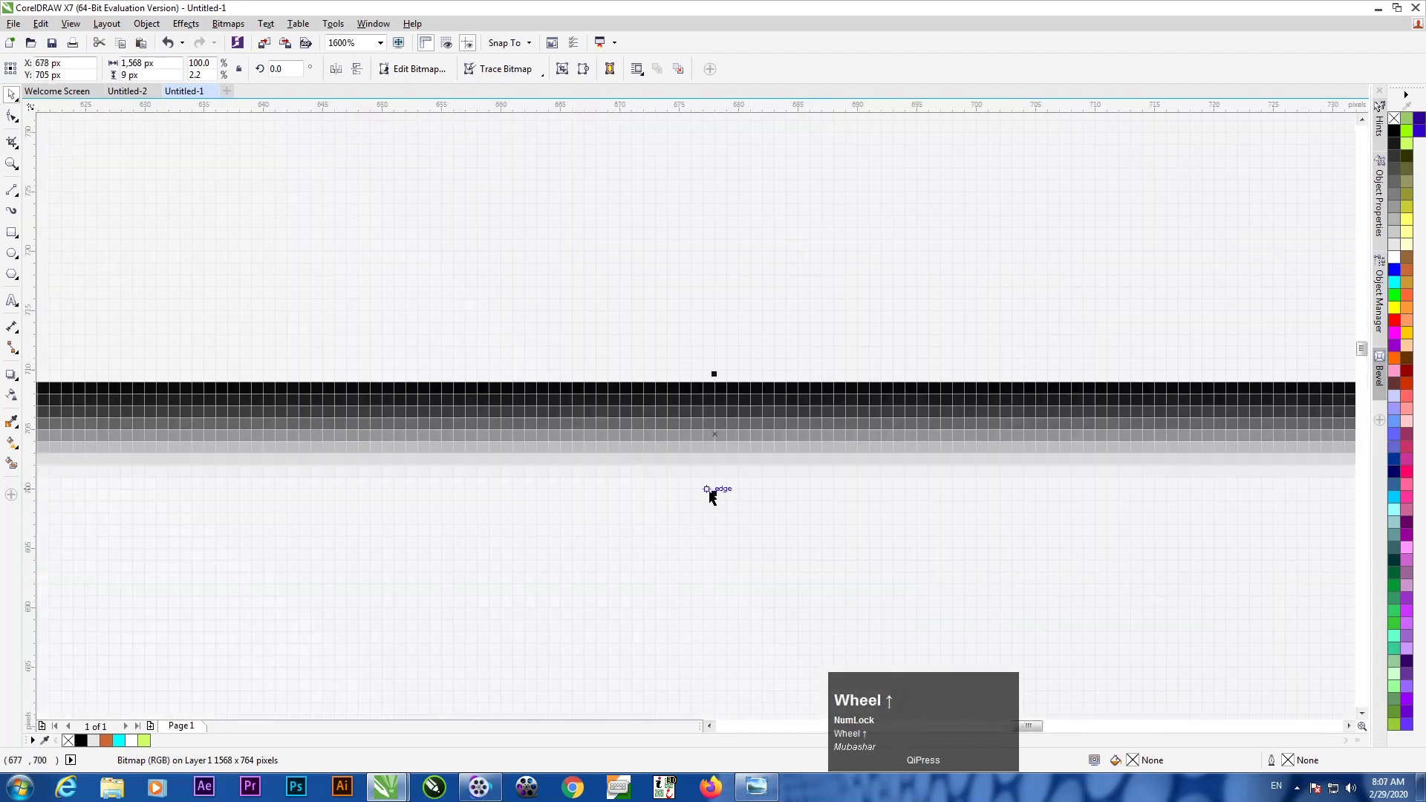
left_click_drag(714, 494, 717, 452)
scroll(717, 453, "down", 4)
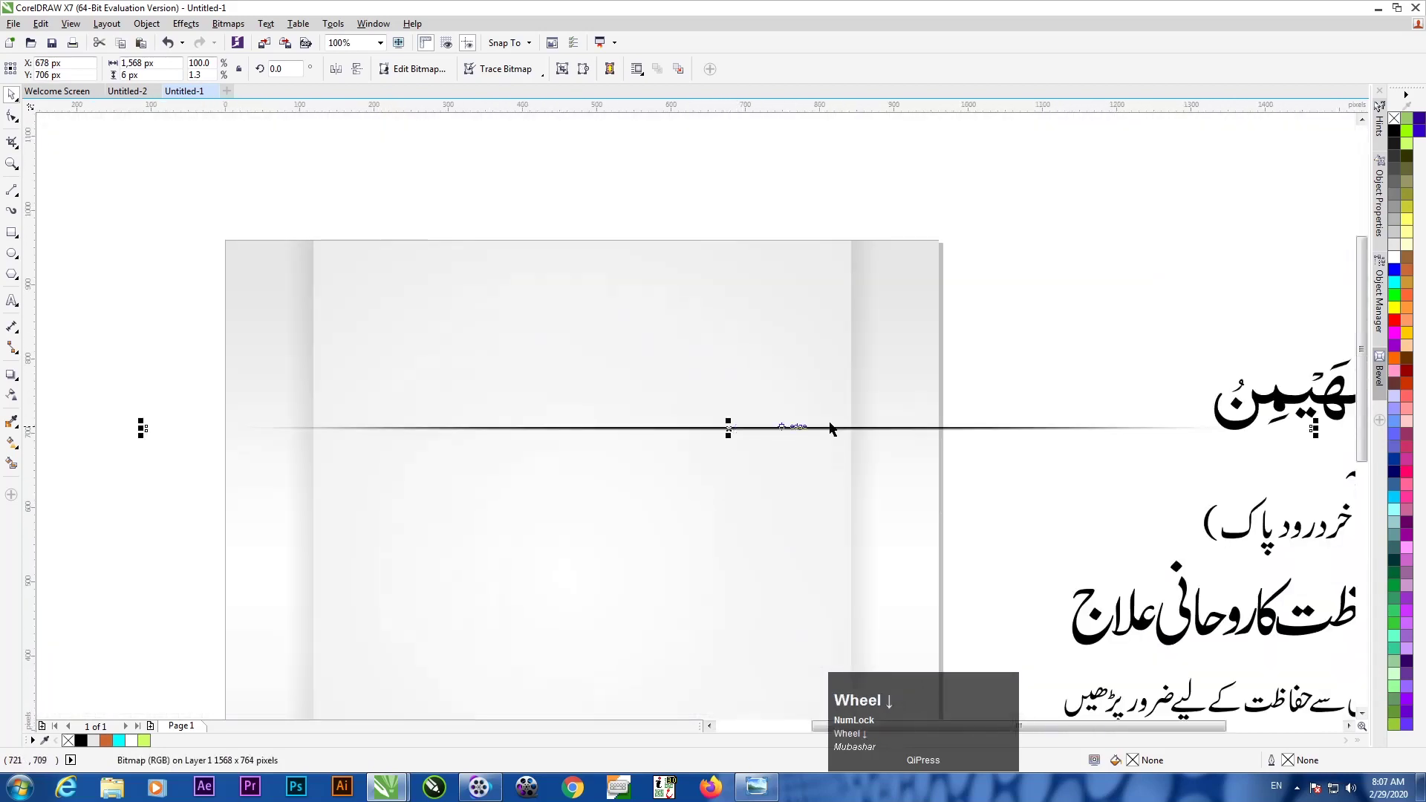
- Move the shadow strip above the page and shorten it symmetrically to about 753 px wide
left_click_drag(946, 426, 1086, 206)
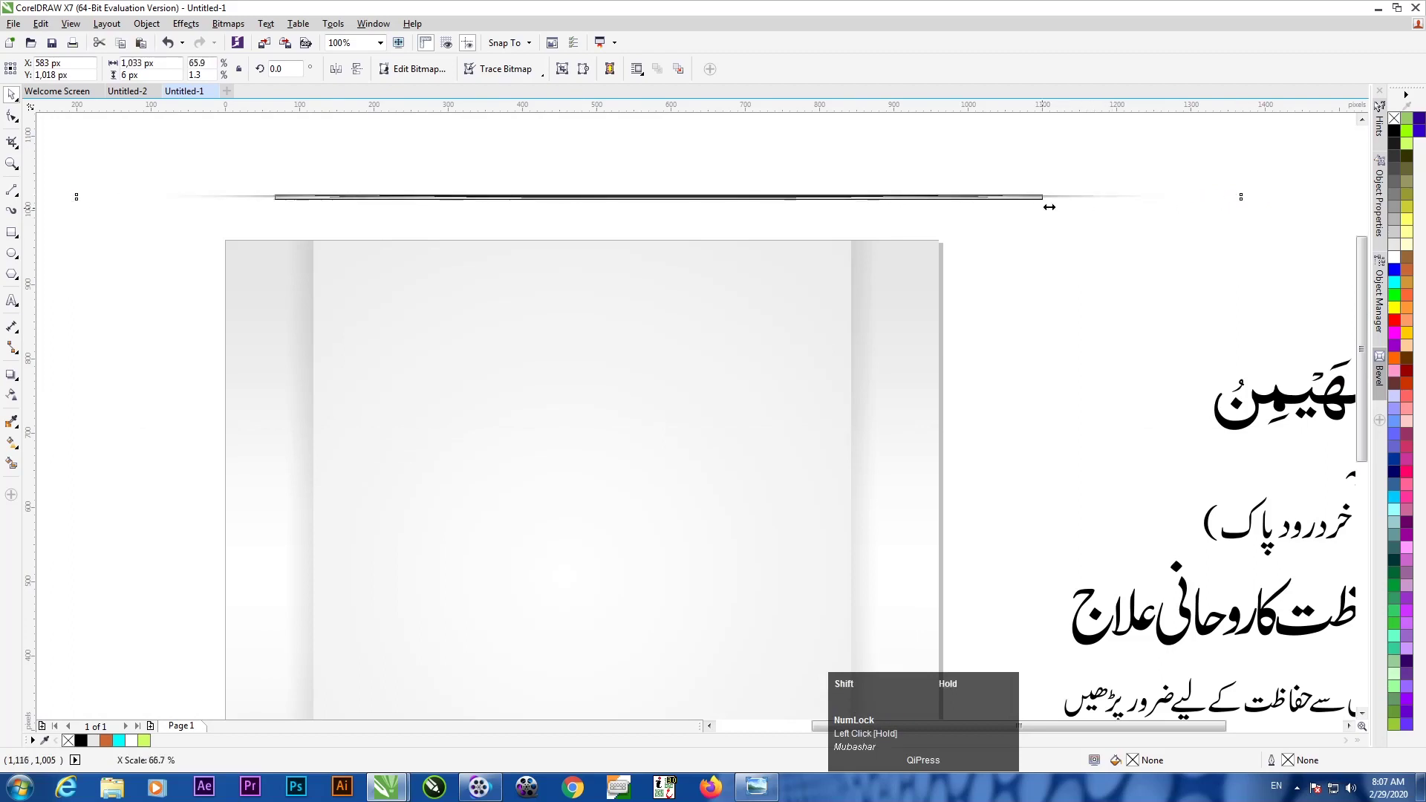
left_click_drag(956, 231, 942, 231)
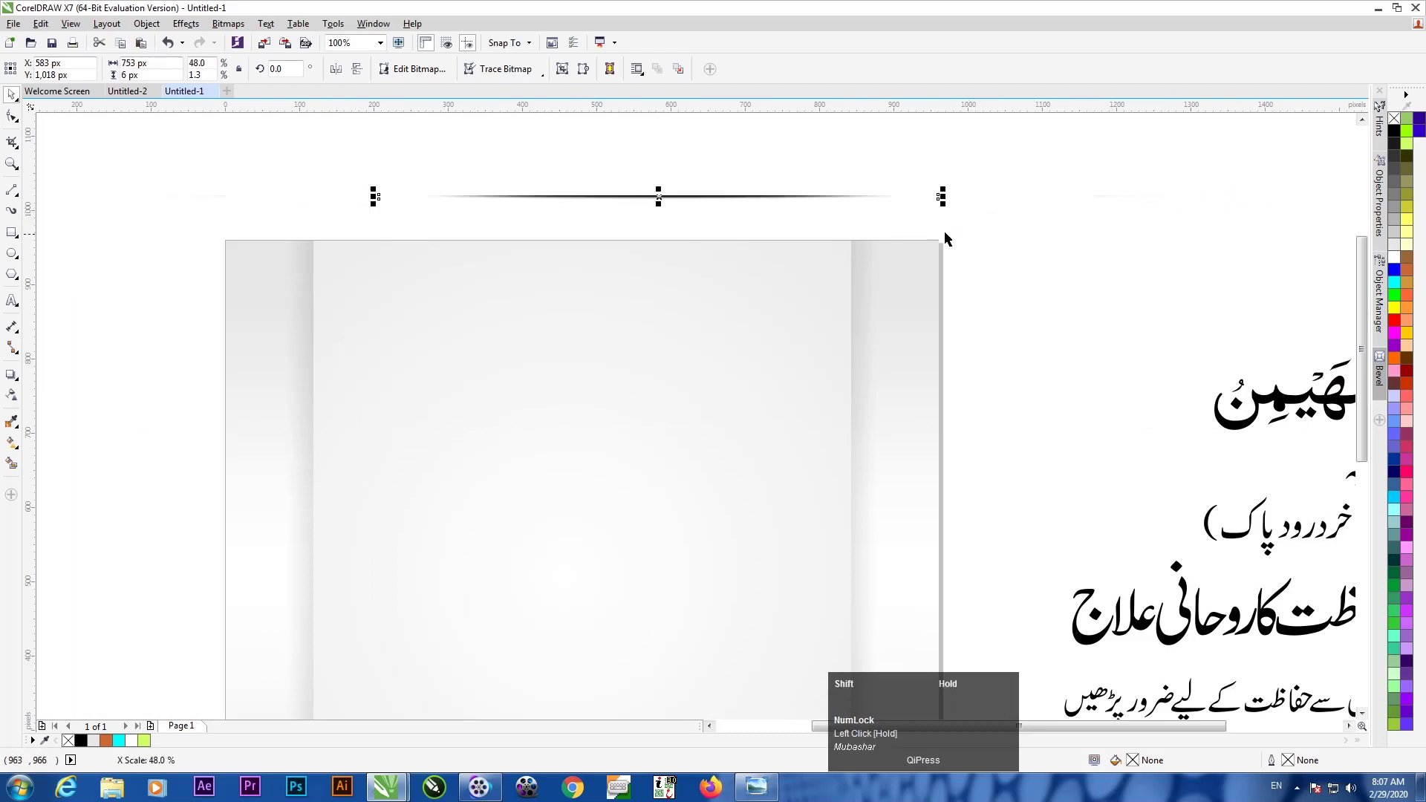
- Place the shadow strip below the last line of Urdu text and move the large calligraphy word up and to the right
left_click_drag(780, 195, 1083, 488)
scroll(704, 192, "down", 1)
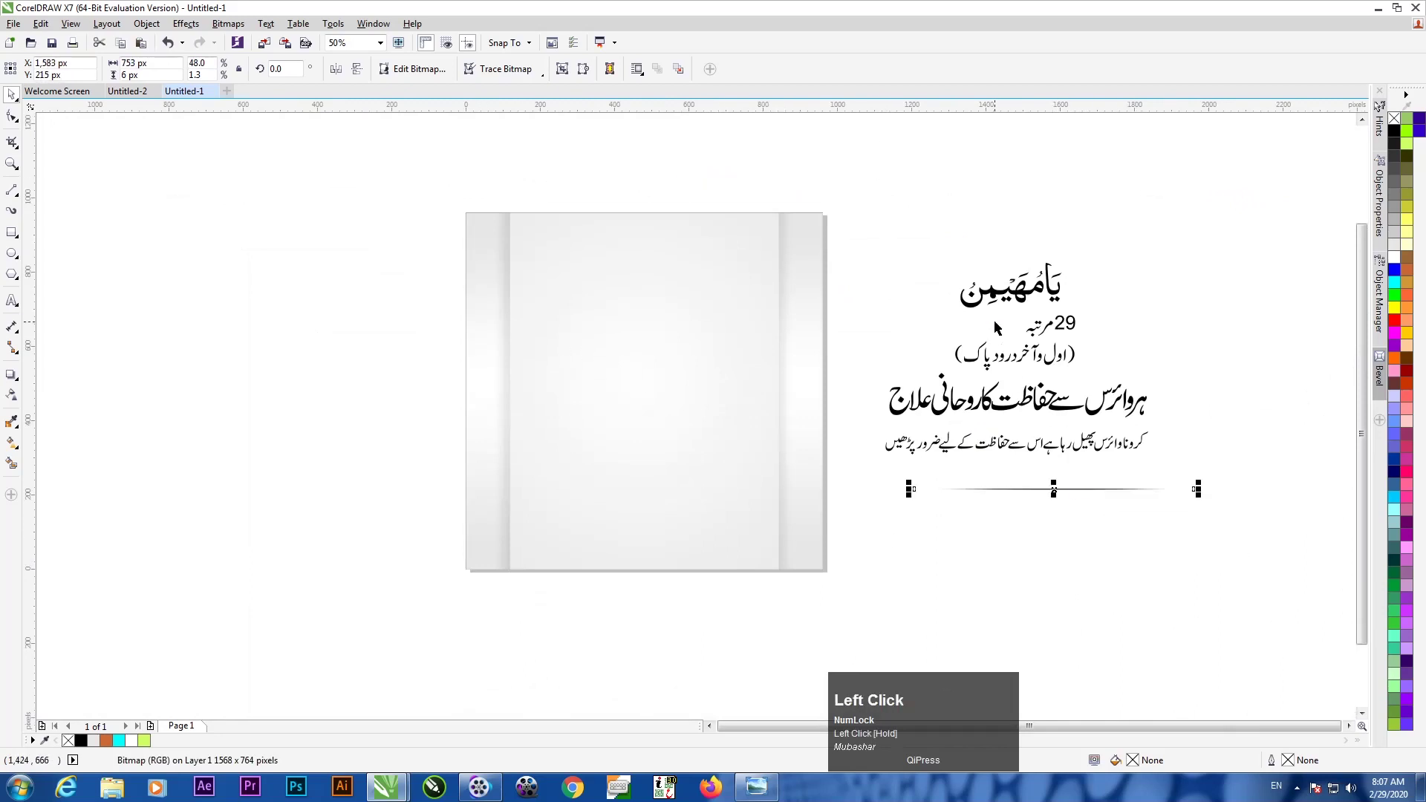
left_click_drag(1025, 298, 1177, 266)
left_click(1051, 489)
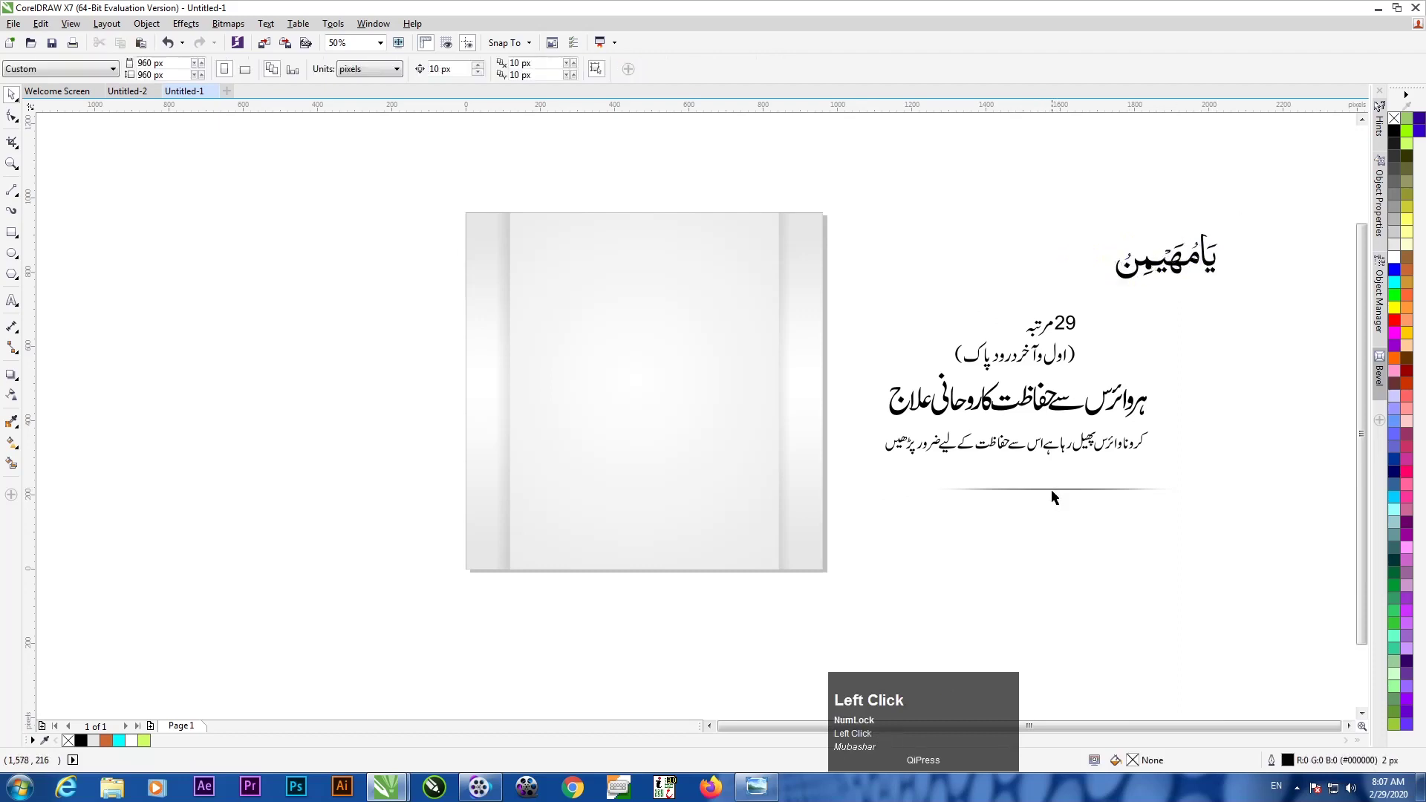
left_click_drag(1055, 491, 1014, 211)
right_click(1025, 174)
key("Delete")
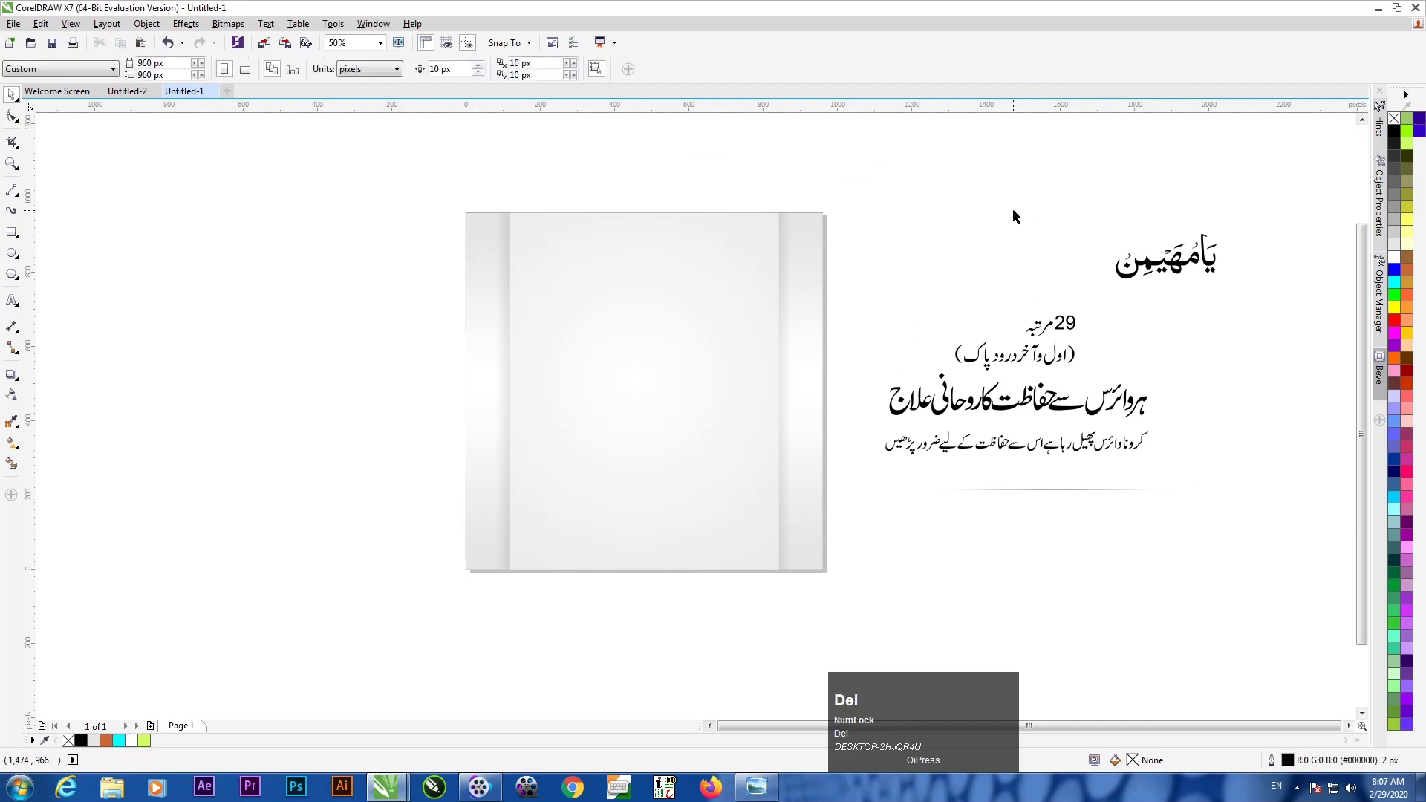
- Copy and paste the shadow strip, and move one of the two strips above the Urdu text
left_click(1053, 490)
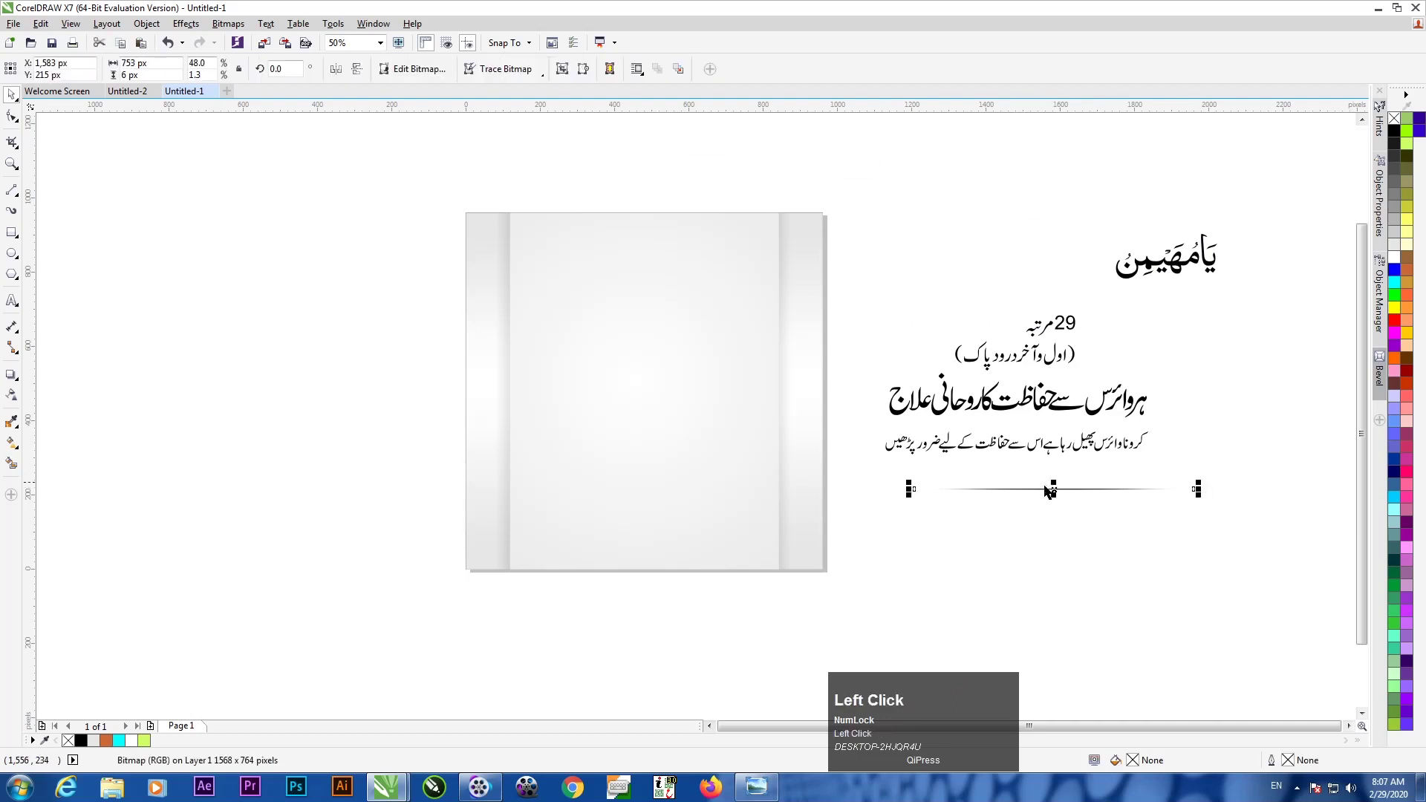
right_click(1034, 490)
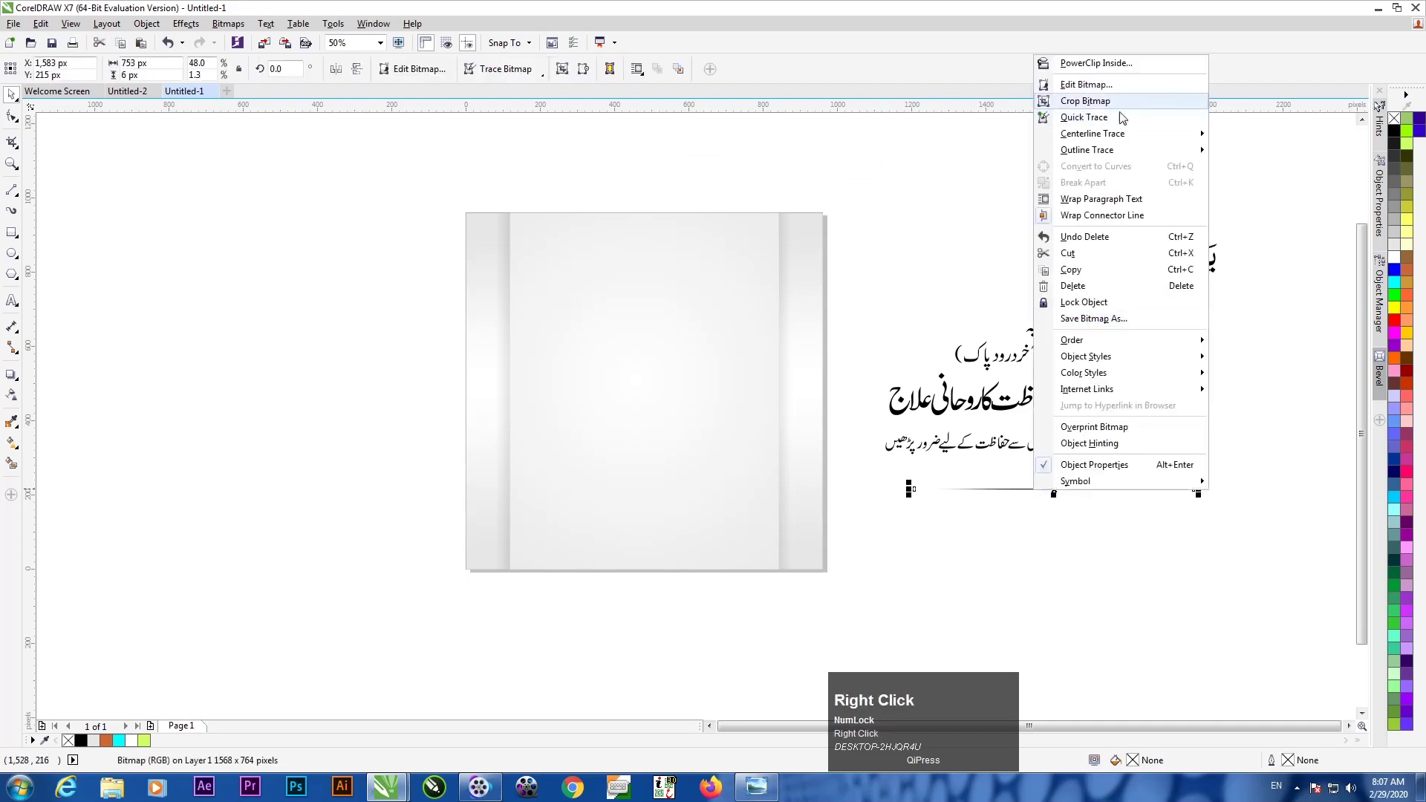
left_click(1105, 272)
left_click(1073, 546)
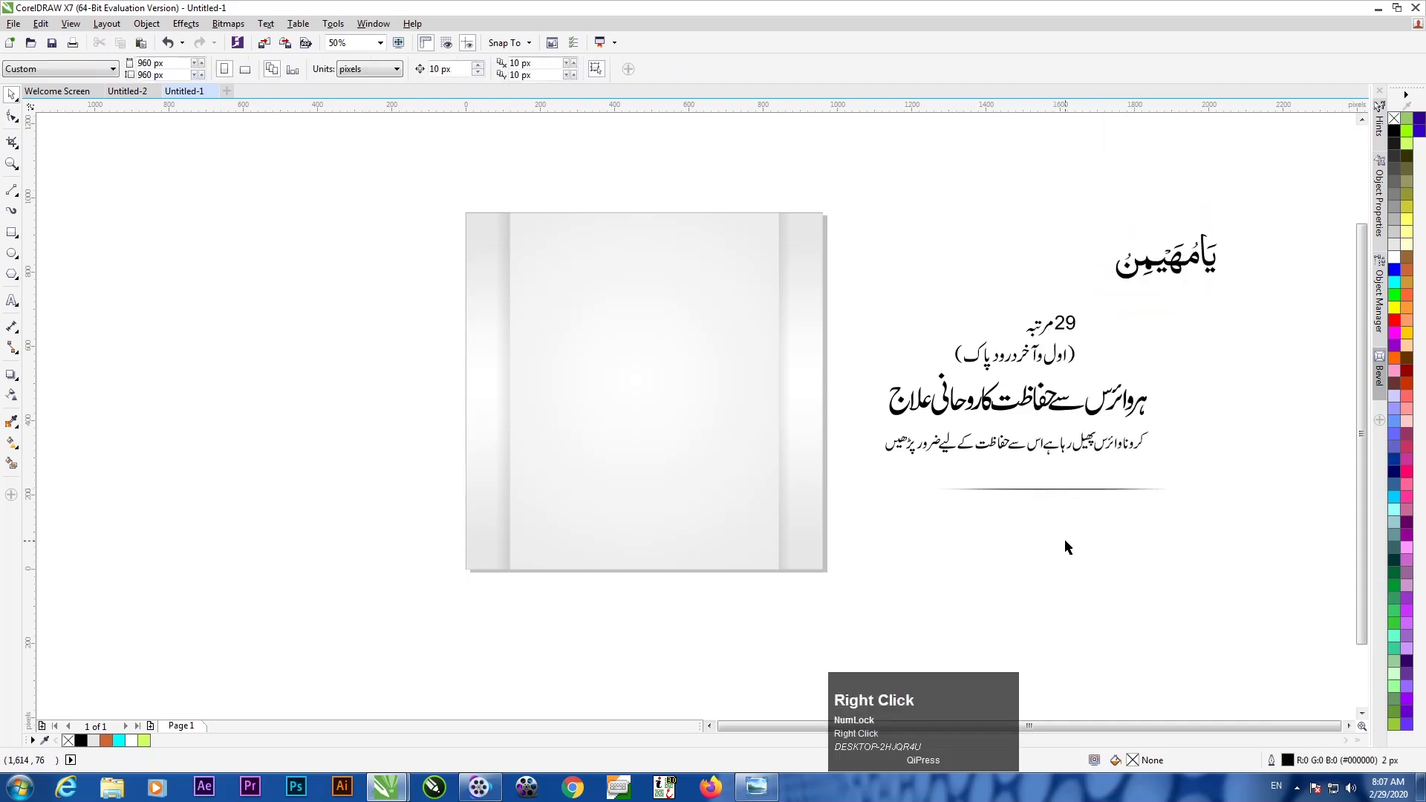
right_click(1066, 544)
left_click(990, 575)
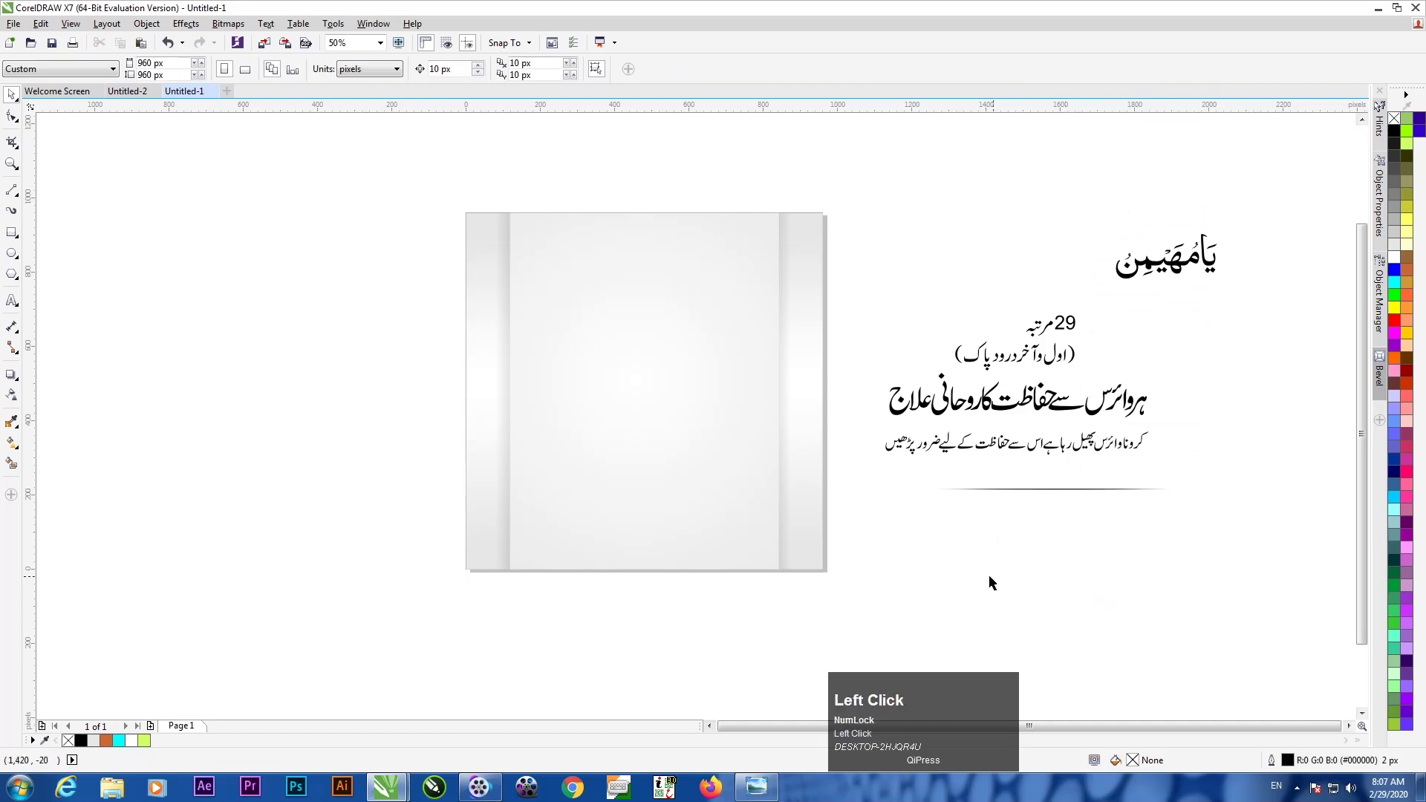
right_click(1012, 554)
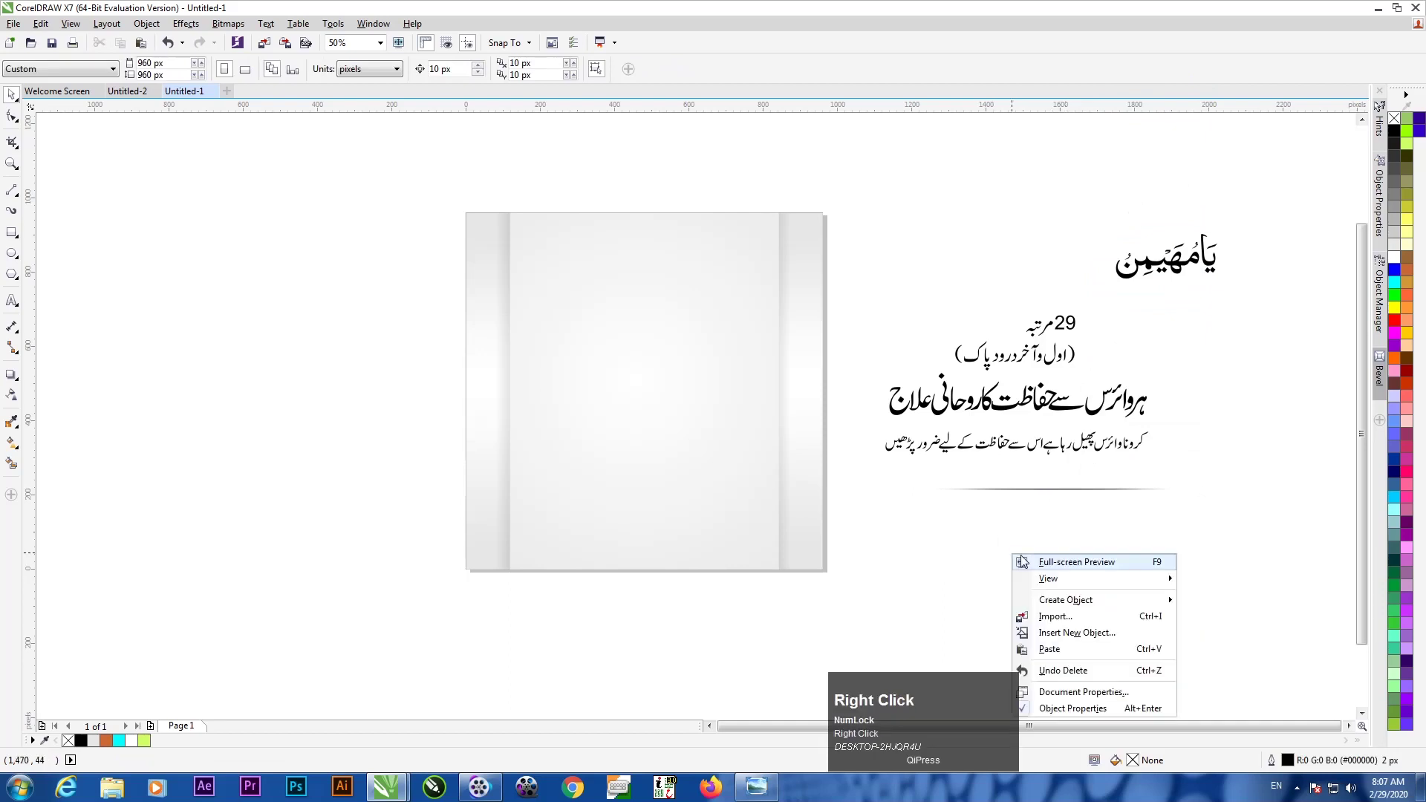
left_click(1047, 649)
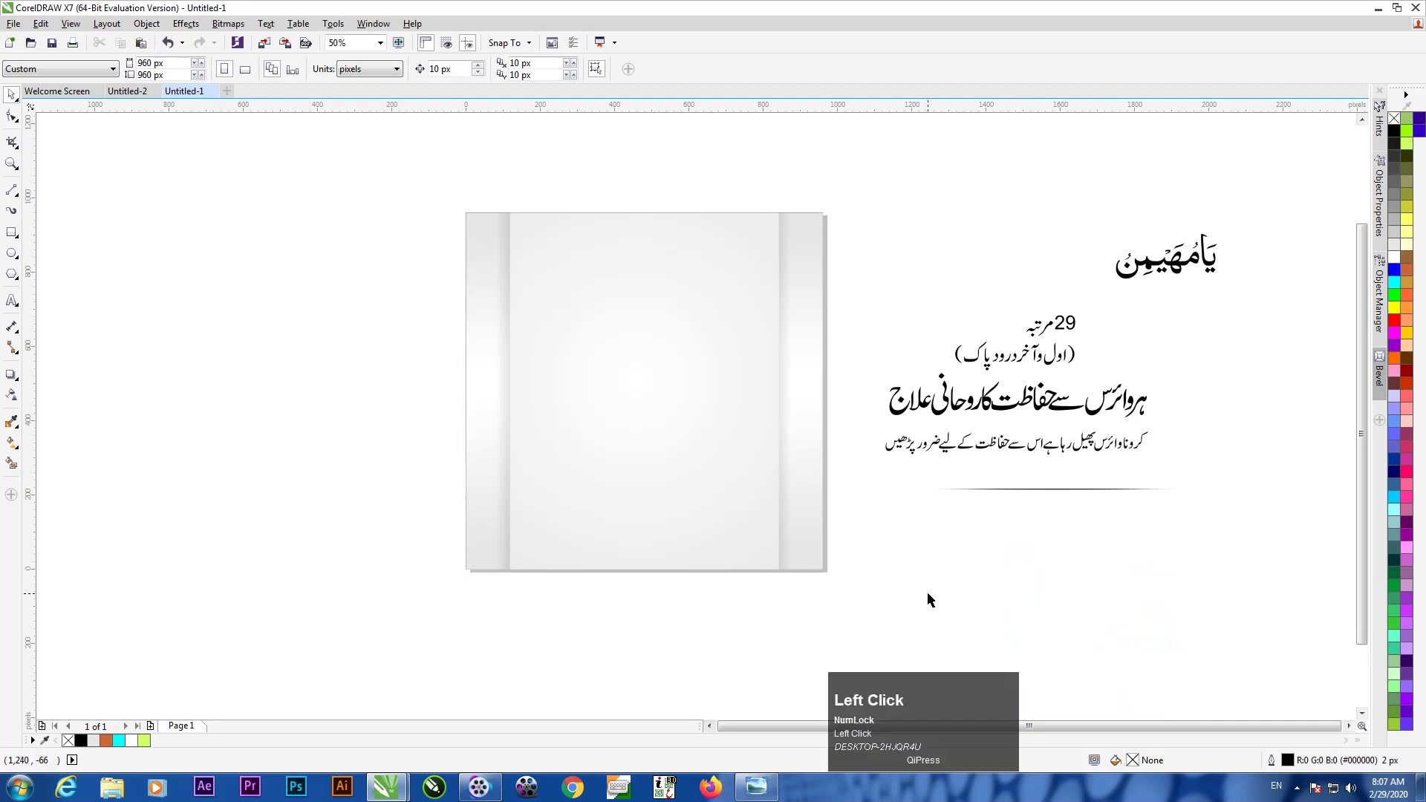
right_click(965, 575)
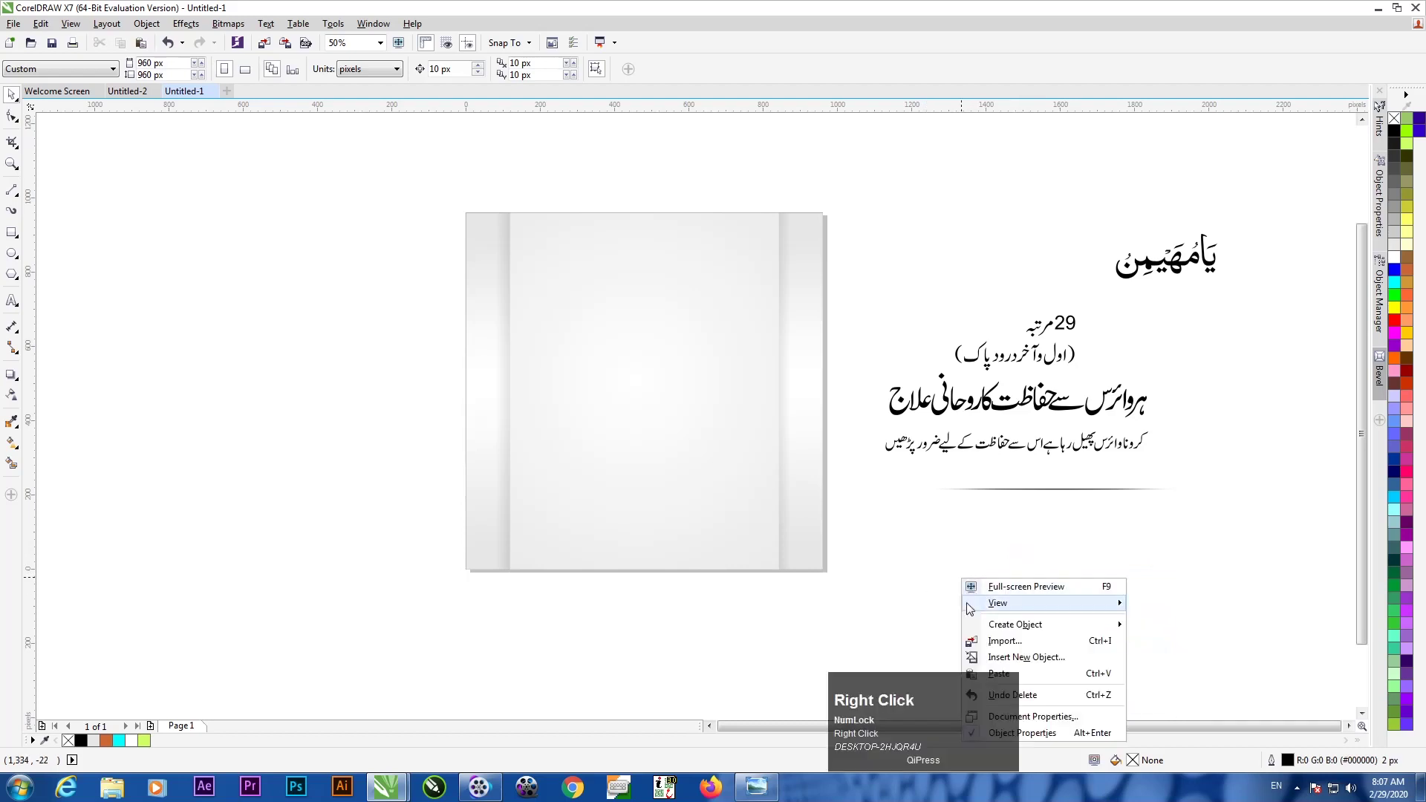
left_click(1013, 676)
left_click(1206, 505)
left_click_drag(1059, 495, 1076, 185)
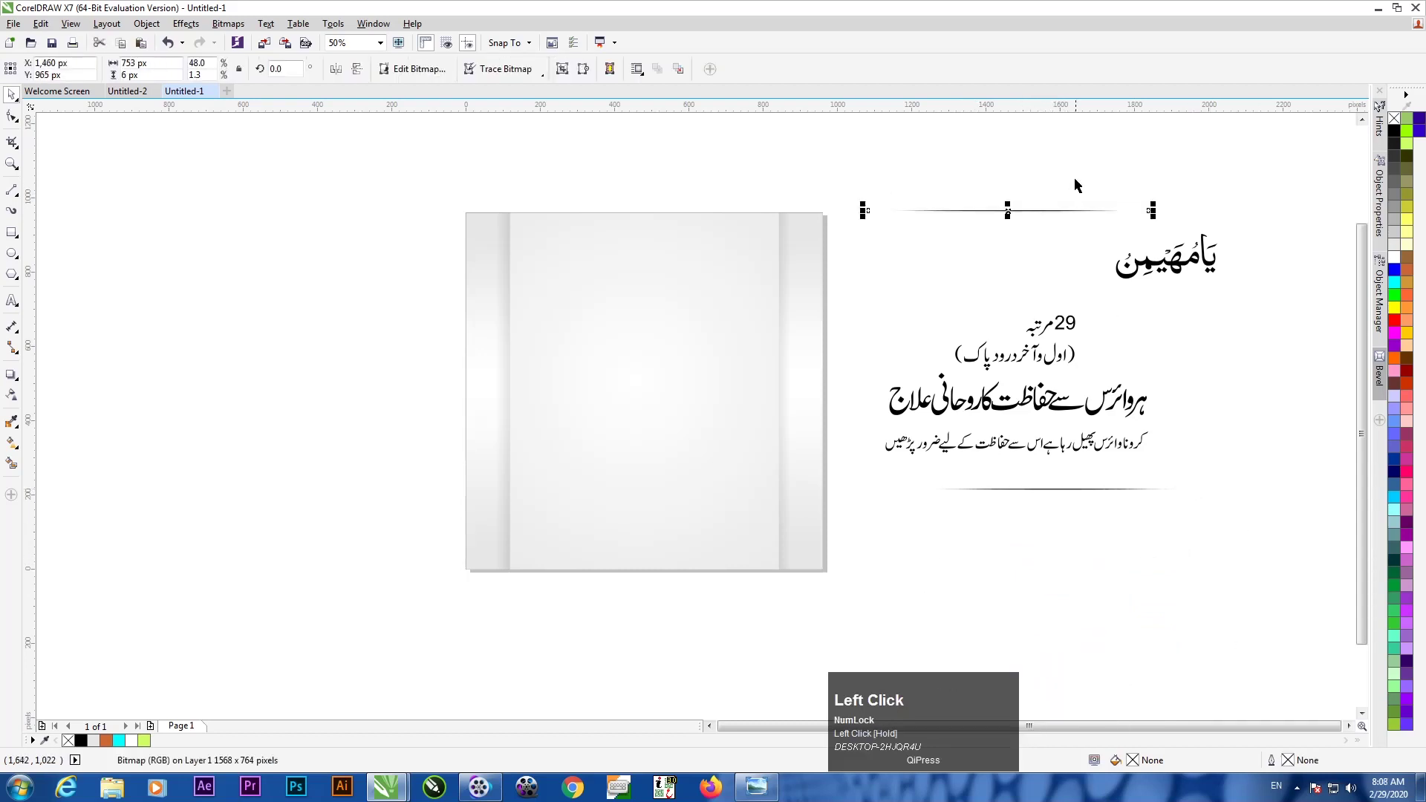
- Rotate the upper shadow strip by 90 degrees so it stands vertically
scroll(1086, 185, "up", 2)
left_click(886, 357)
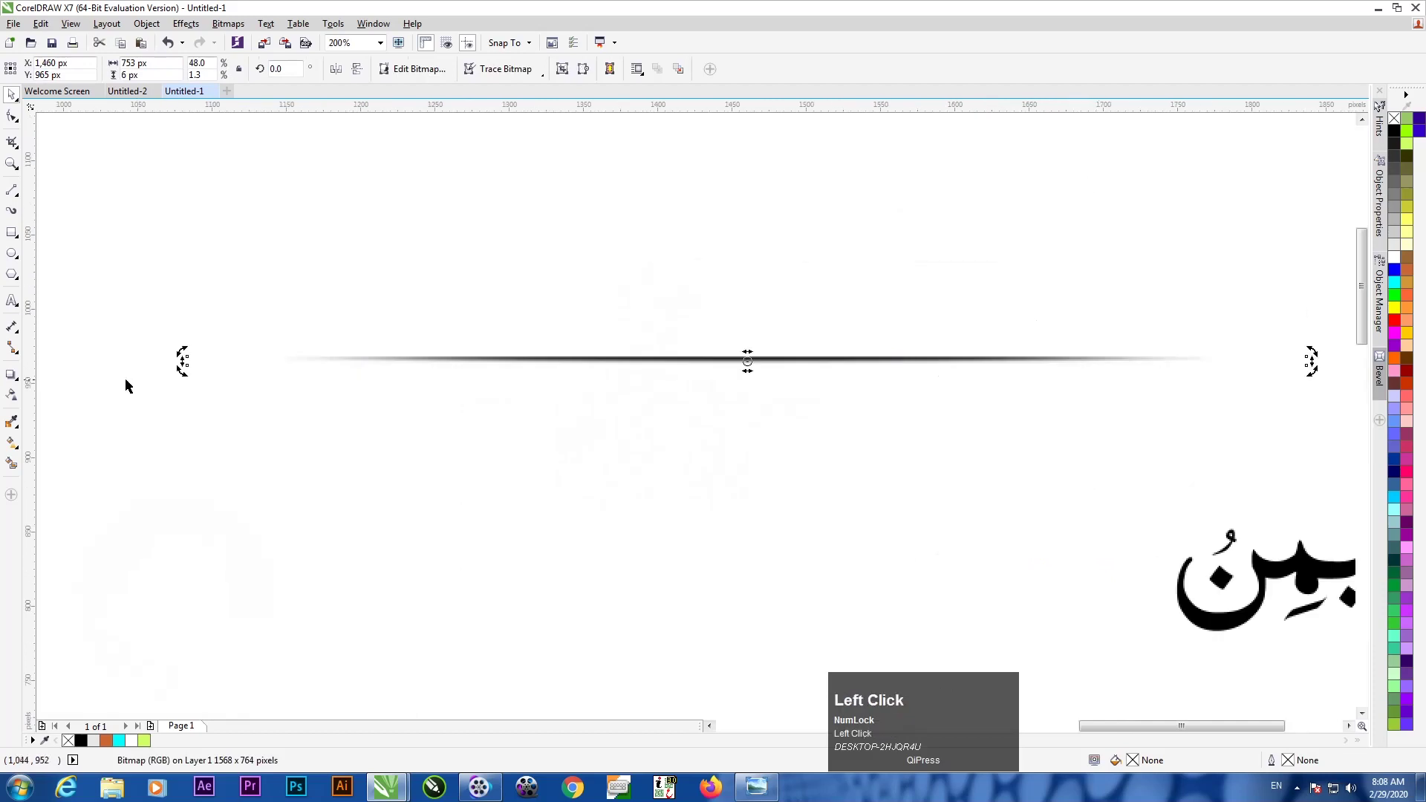
left_click_drag(180, 373, 769, 517)
scroll(723, 376, "down", 2)
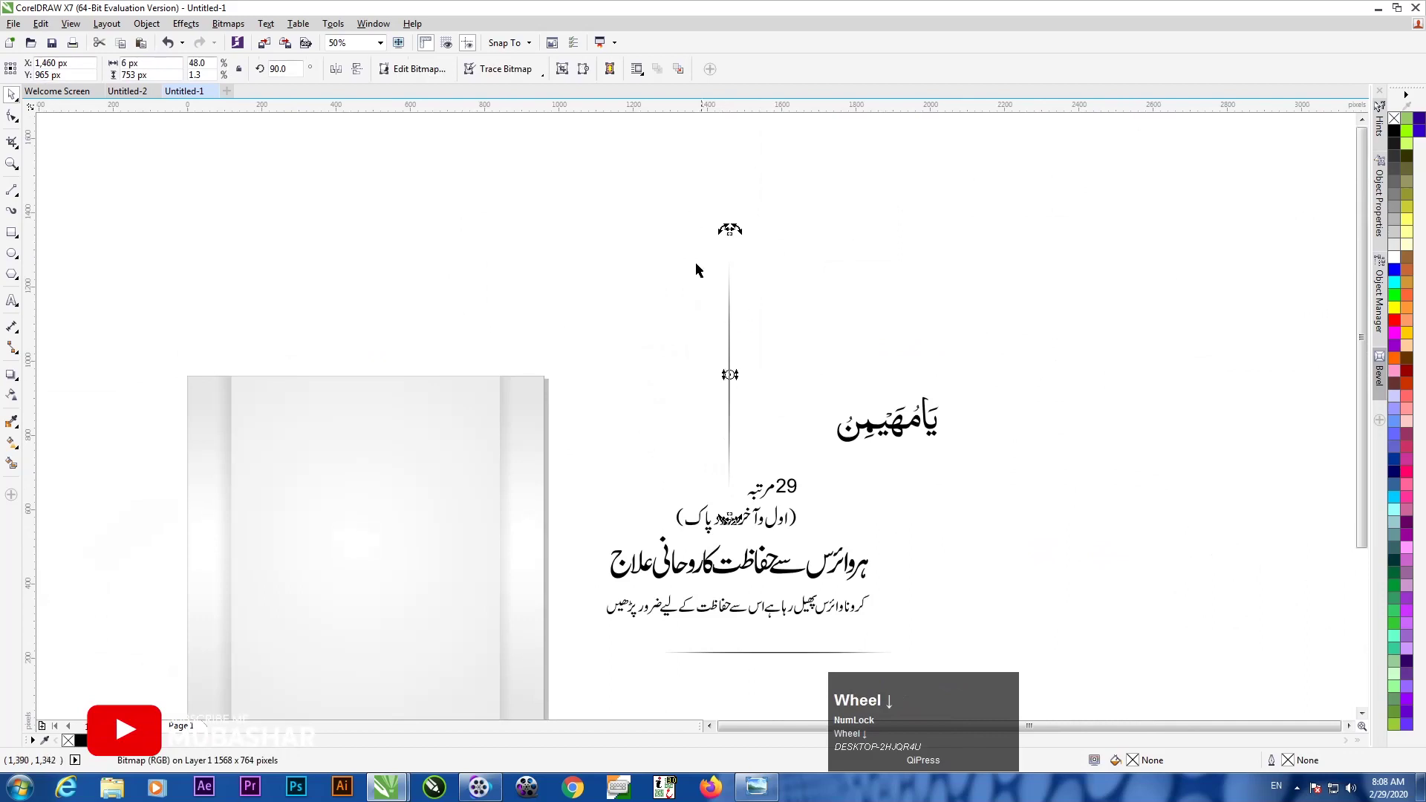
- Shorten the vertical strip to about 210 px high and place it as a divider just left of the large calligraphy word
left_click(730, 357)
left_click(730, 356)
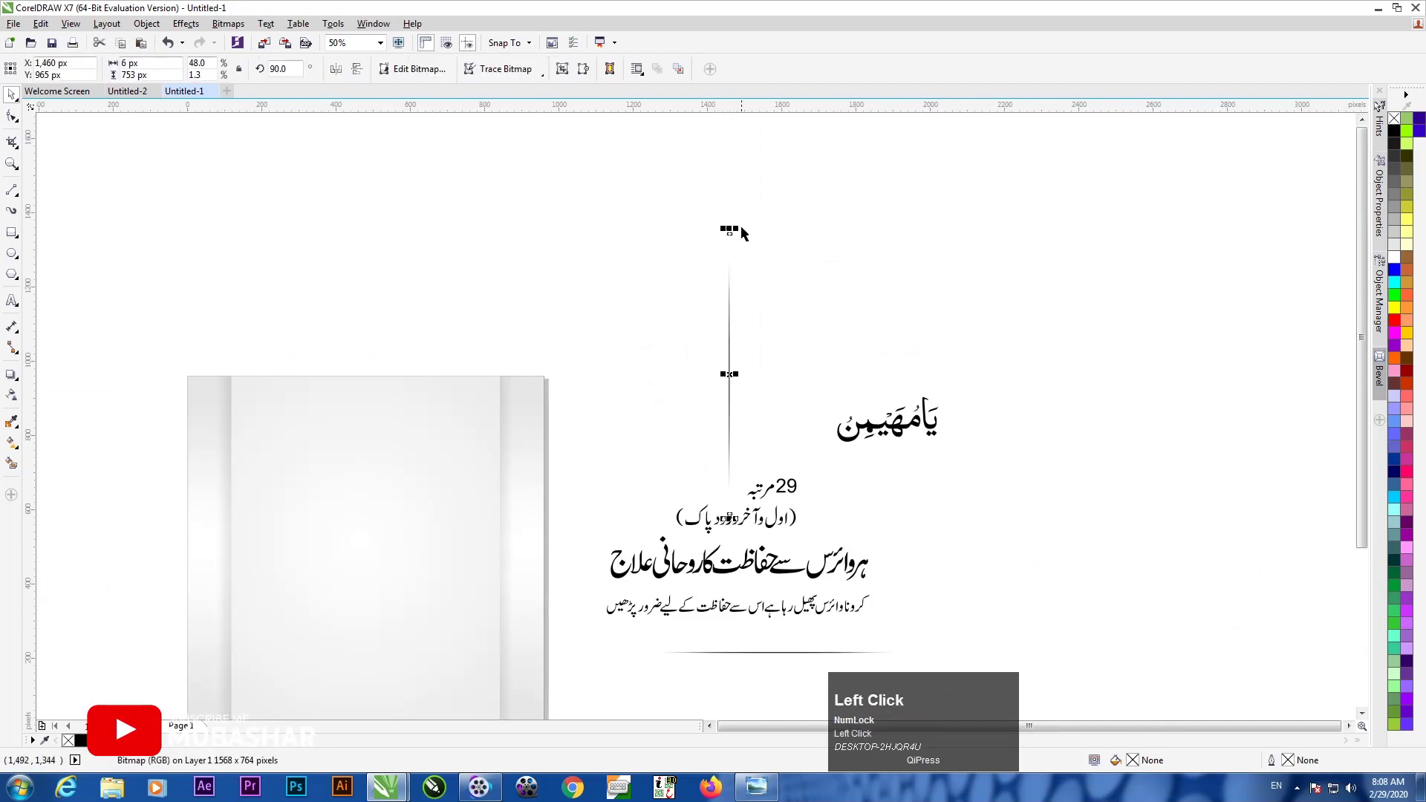
left_click_drag(726, 235, 738, 328)
left_click(725, 378)
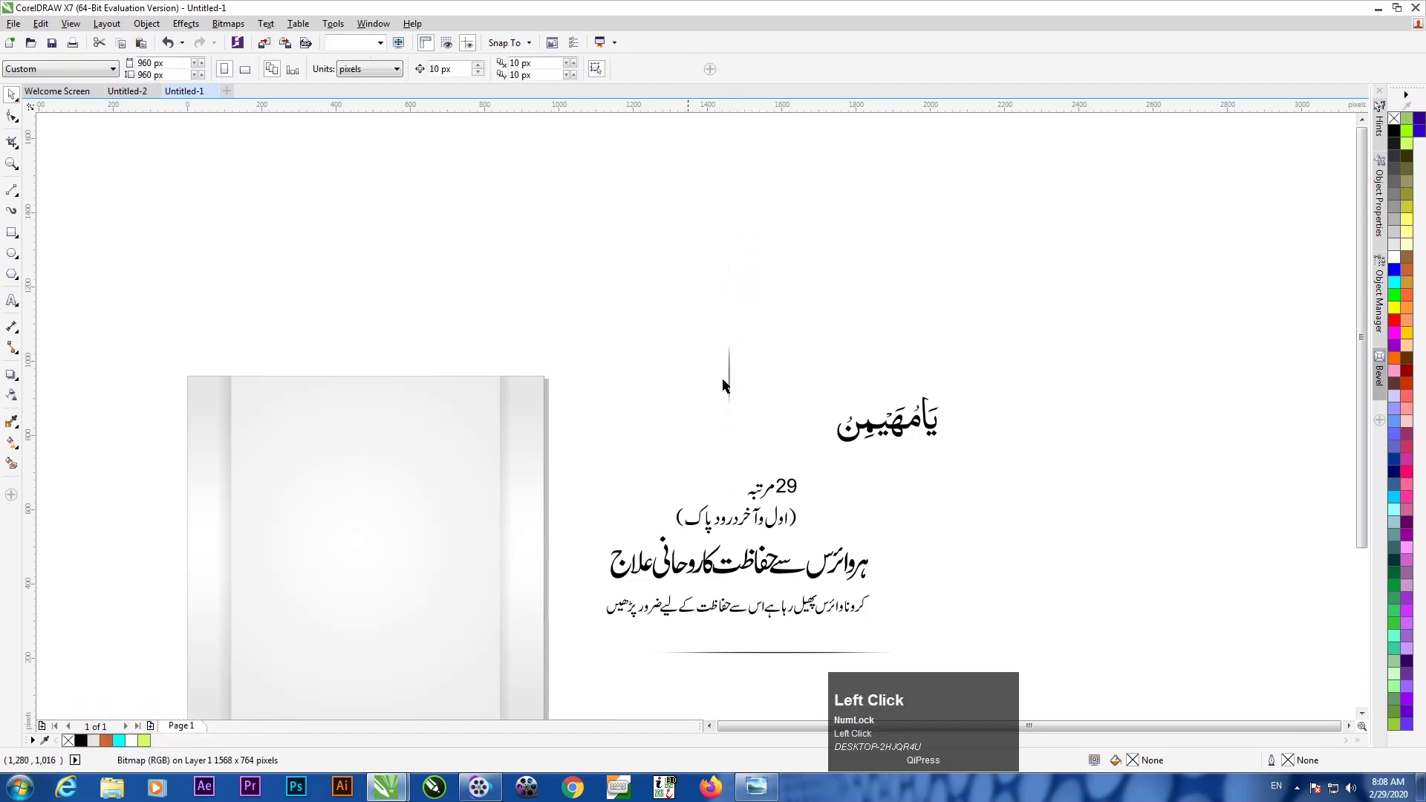
left_click_drag(726, 382, 828, 420)
scroll(847, 390, "up", 4)
scroll(846, 391, "down", 5)
scroll(814, 345, "up", 3)
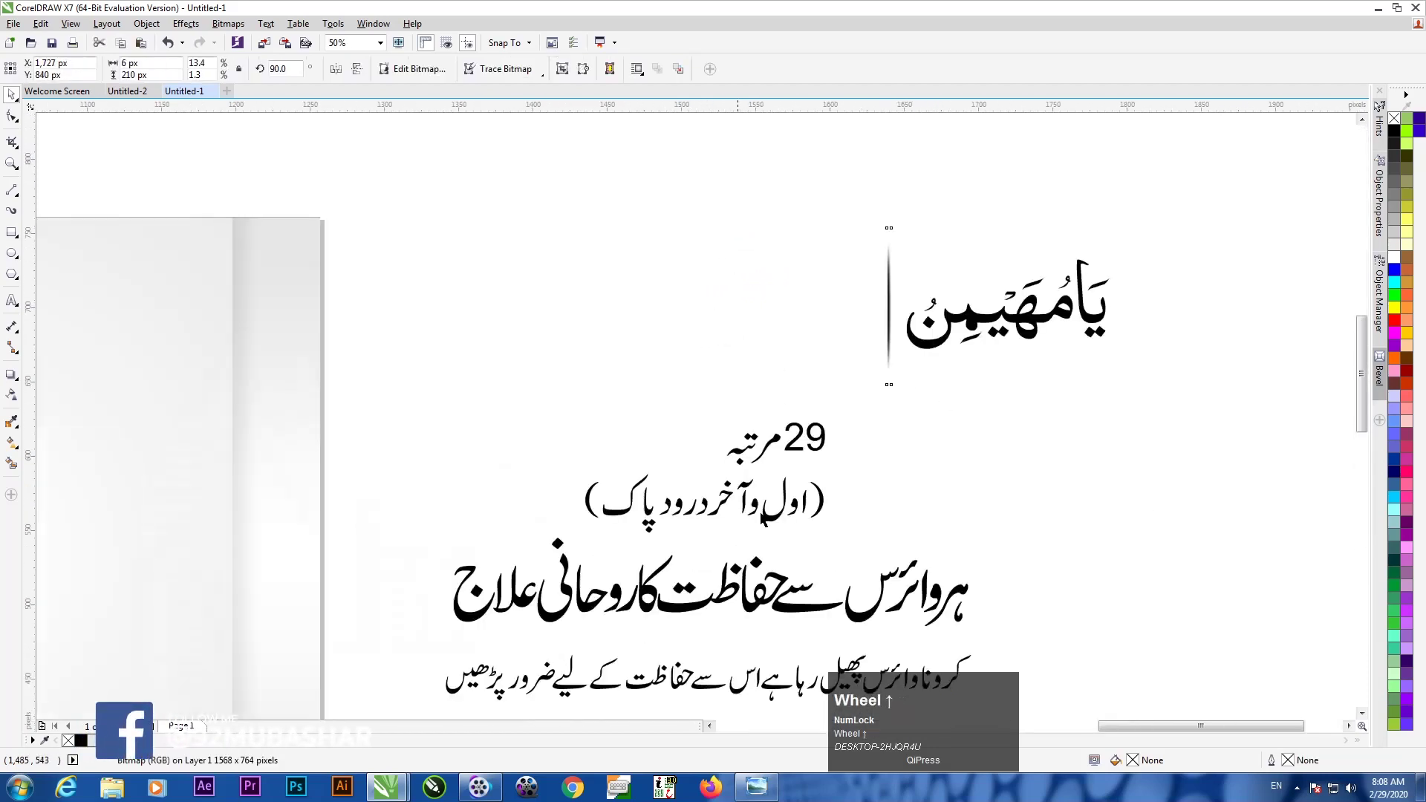
- Scale the two-line "29 مرتبہ" text down to about 242 × 111 px and place it left of the vertical divider
left_click_drag(956, 299, 294, 594)
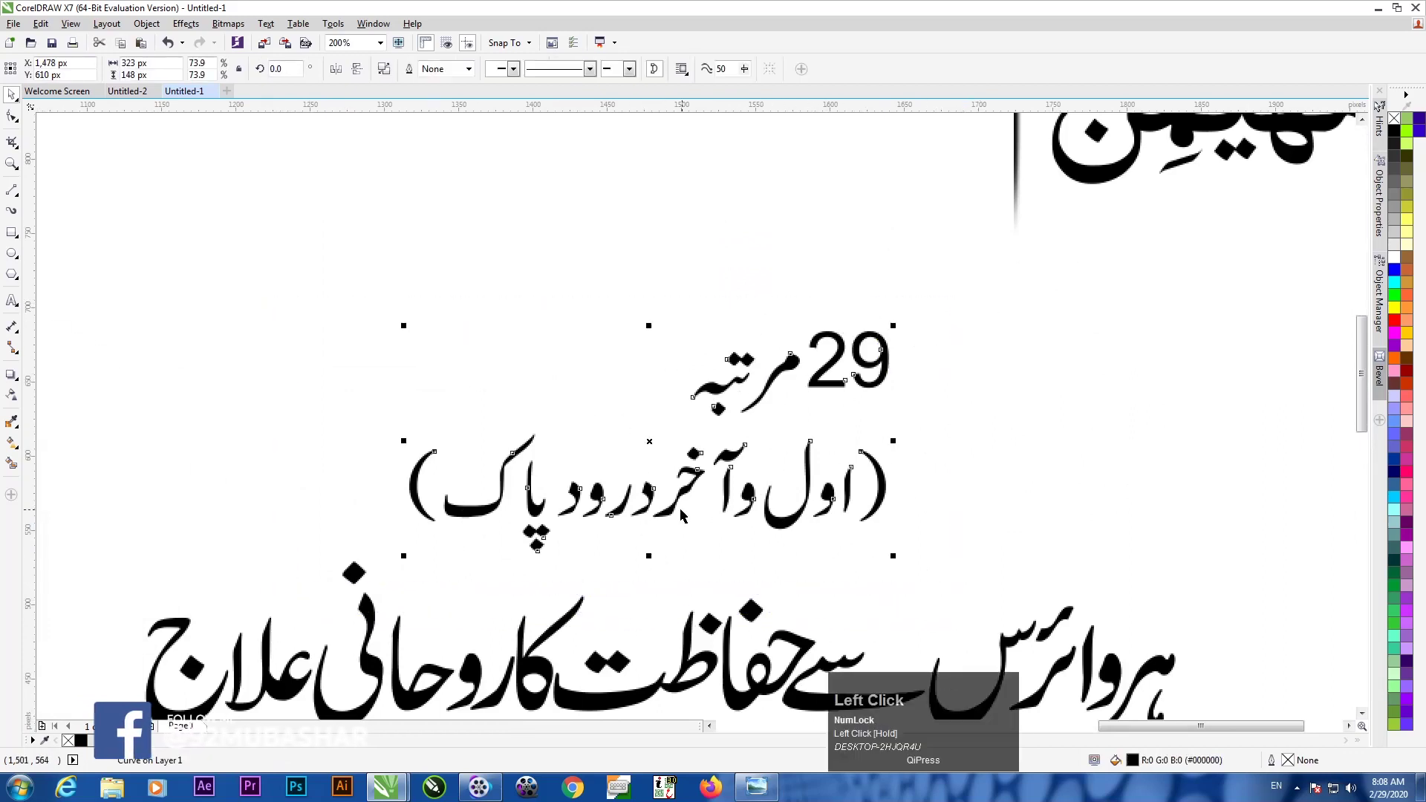
scroll(724, 312, "down", 4)
scroll(726, 315, "up", 2)
scroll(726, 315, "up", 2)
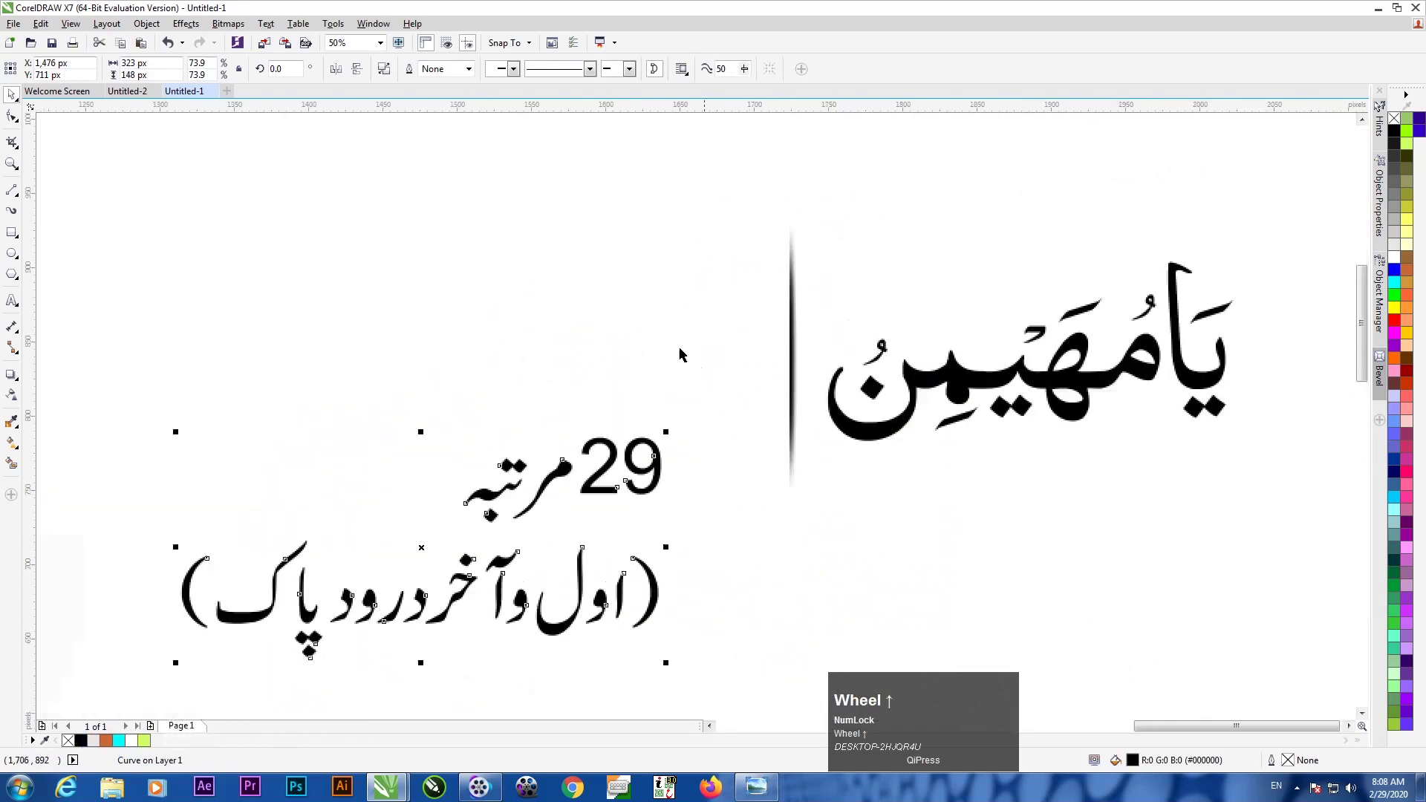
left_click_drag(662, 430, 639, 458)
left_click_drag(567, 497, 700, 290)
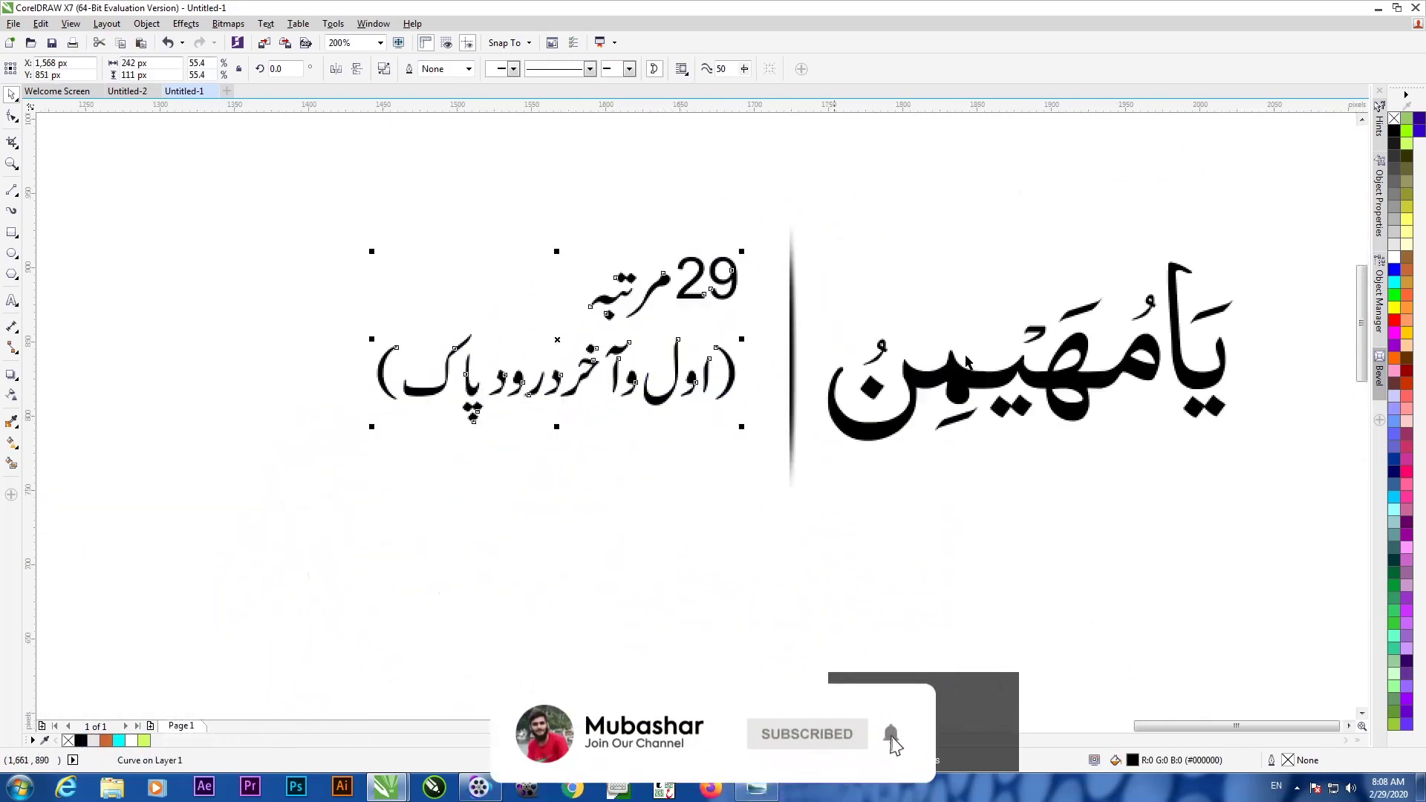
- Move the large calligraphy word slightly up on the right side of the divider and check the spacing of the text
left_click_drag(1019, 392, 1031, 355)
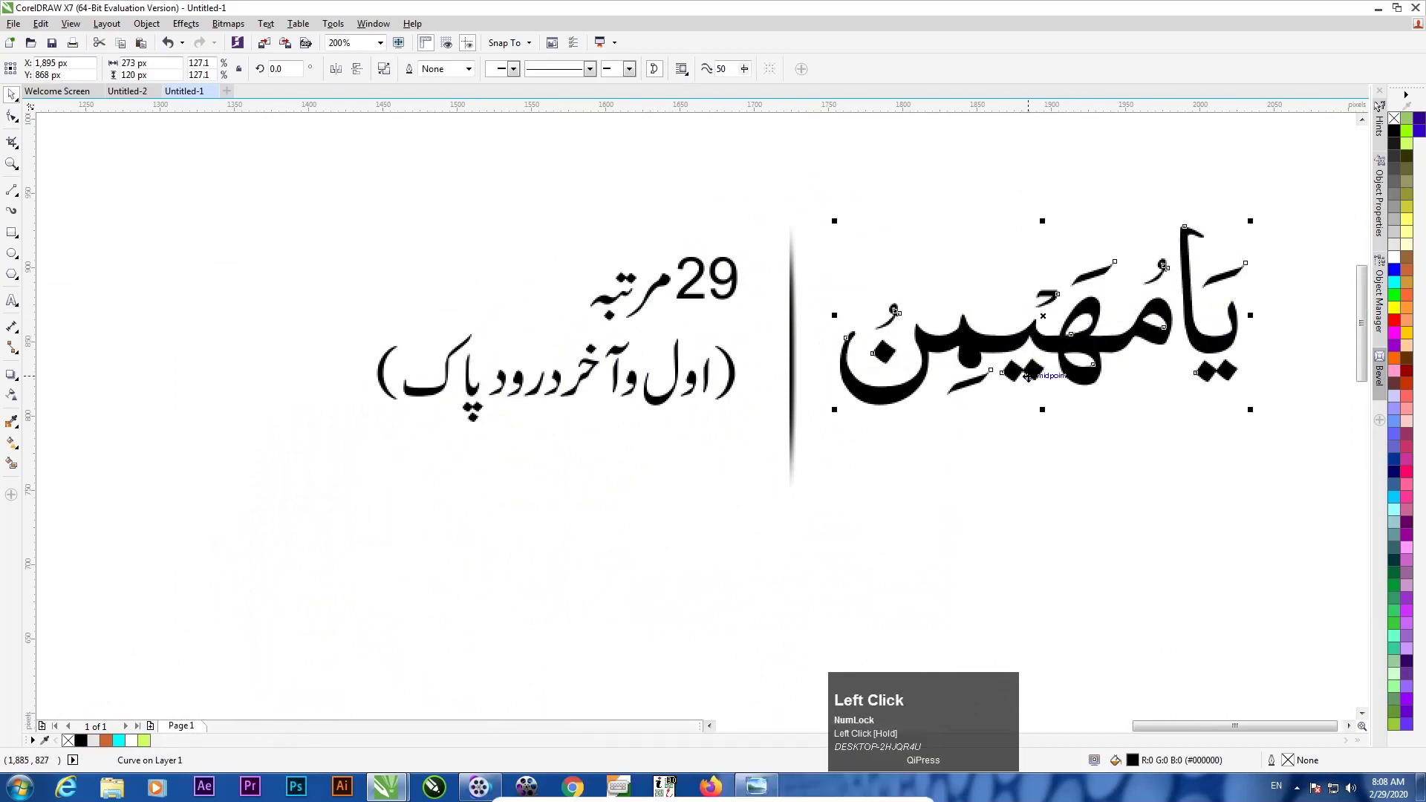
scroll(1016, 388, "down", 1)
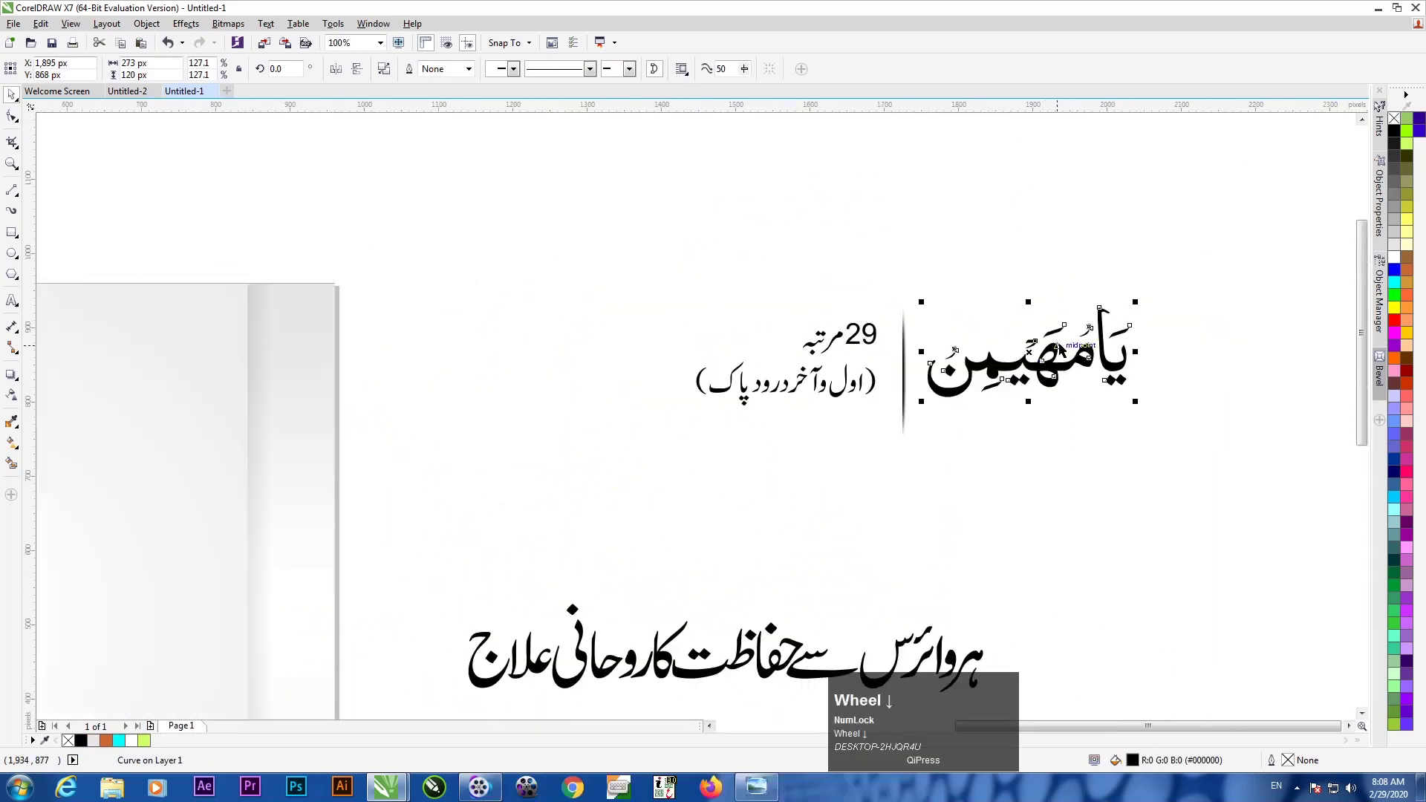
scroll(993, 358, "down", 1)
scroll(993, 359, "up", 1)
left_click_drag(547, 322, 441, 501)
scroll(827, 341, "up", 2)
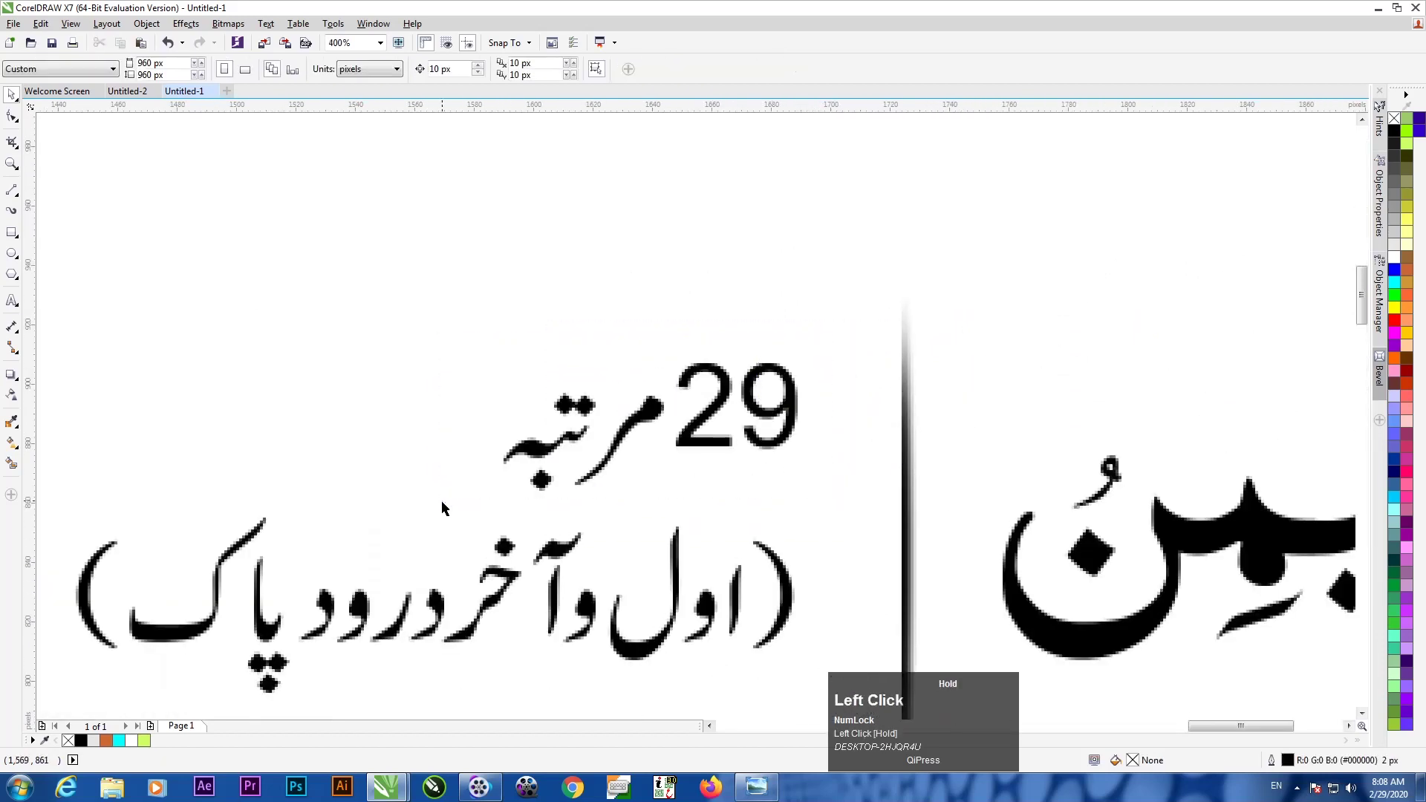
left_click(644, 429)
scroll(626, 414, "down", 2)
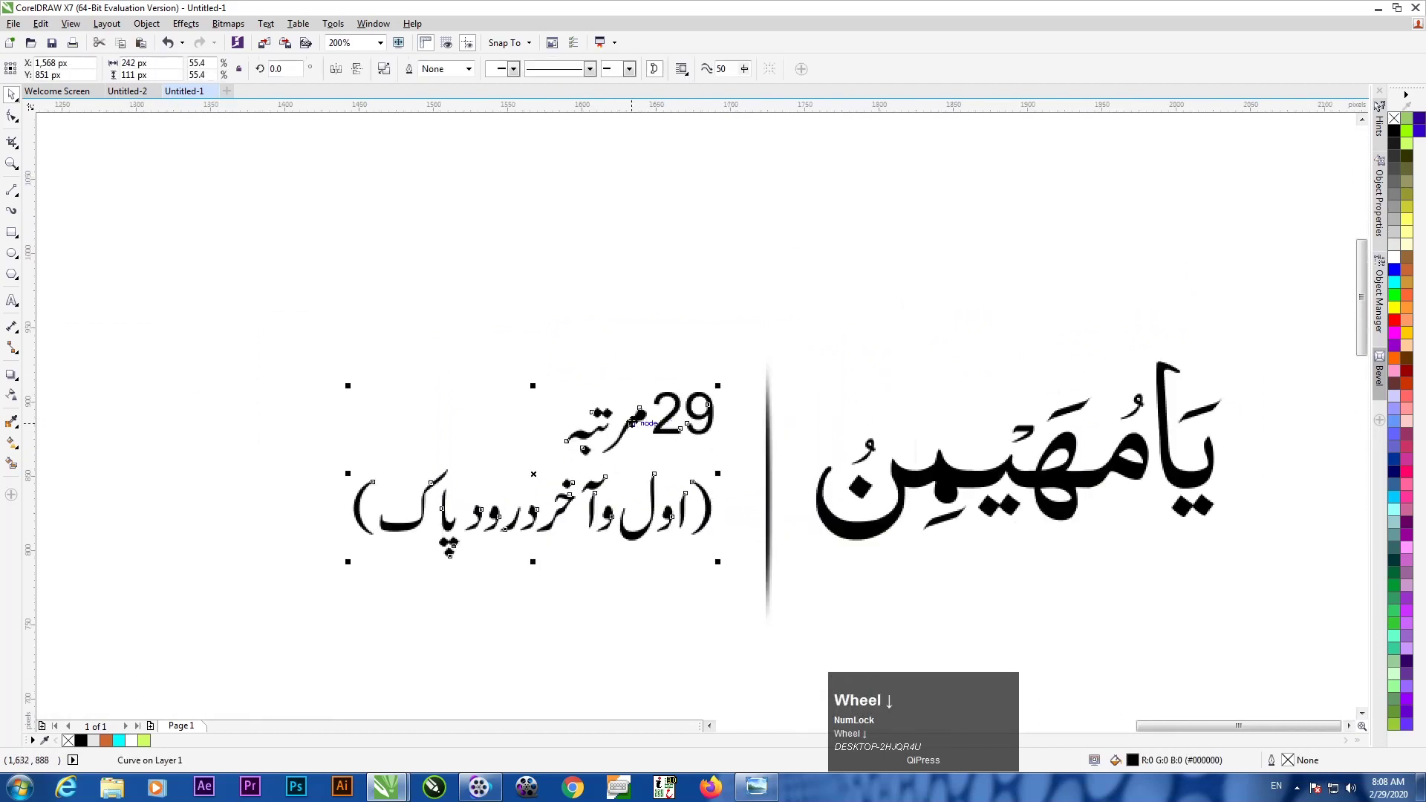
- Select the two-line text, the divider and the calligraphy word, and apply Align Centers Horizontally
left_click(385, 357)
left_click_drag(385, 356, 1038, 604)
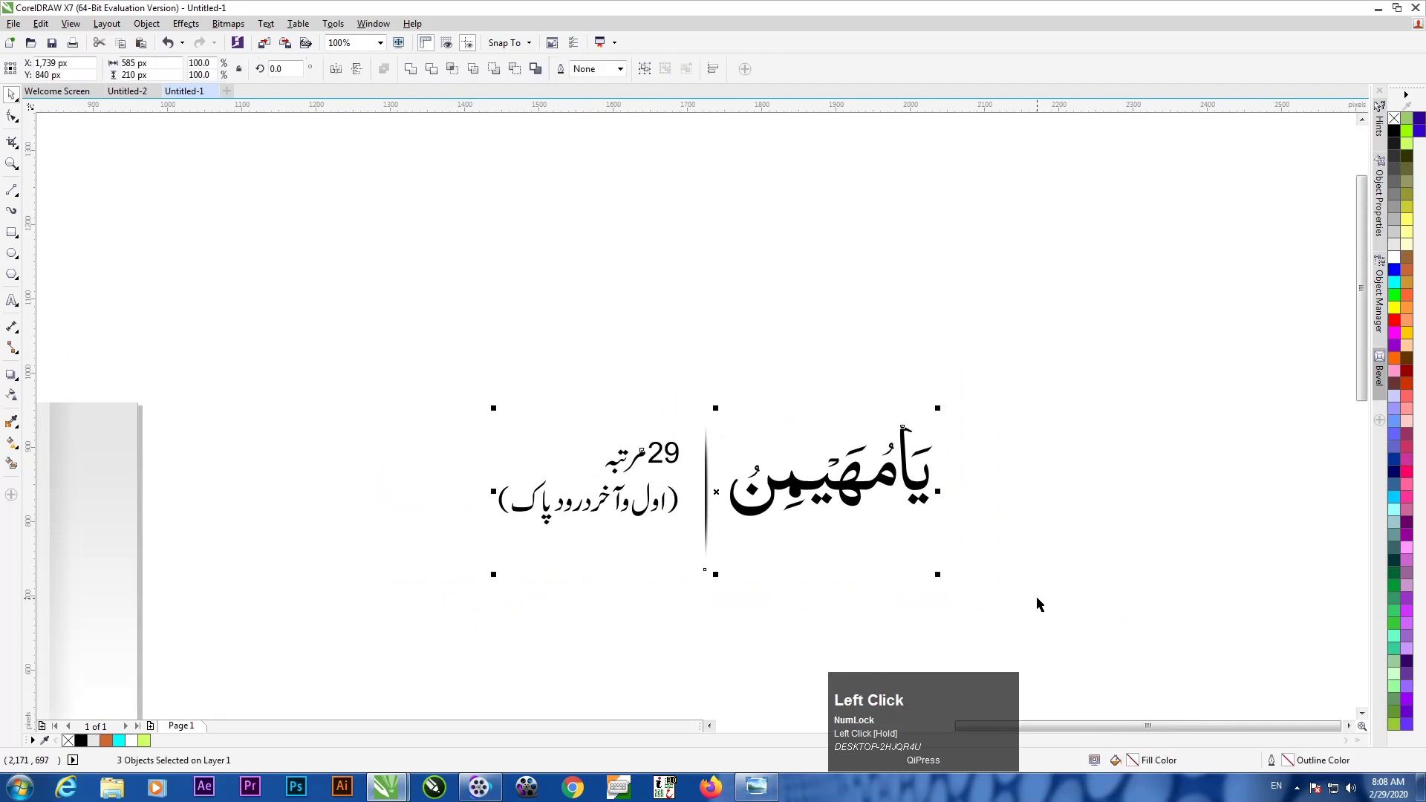
key("e")
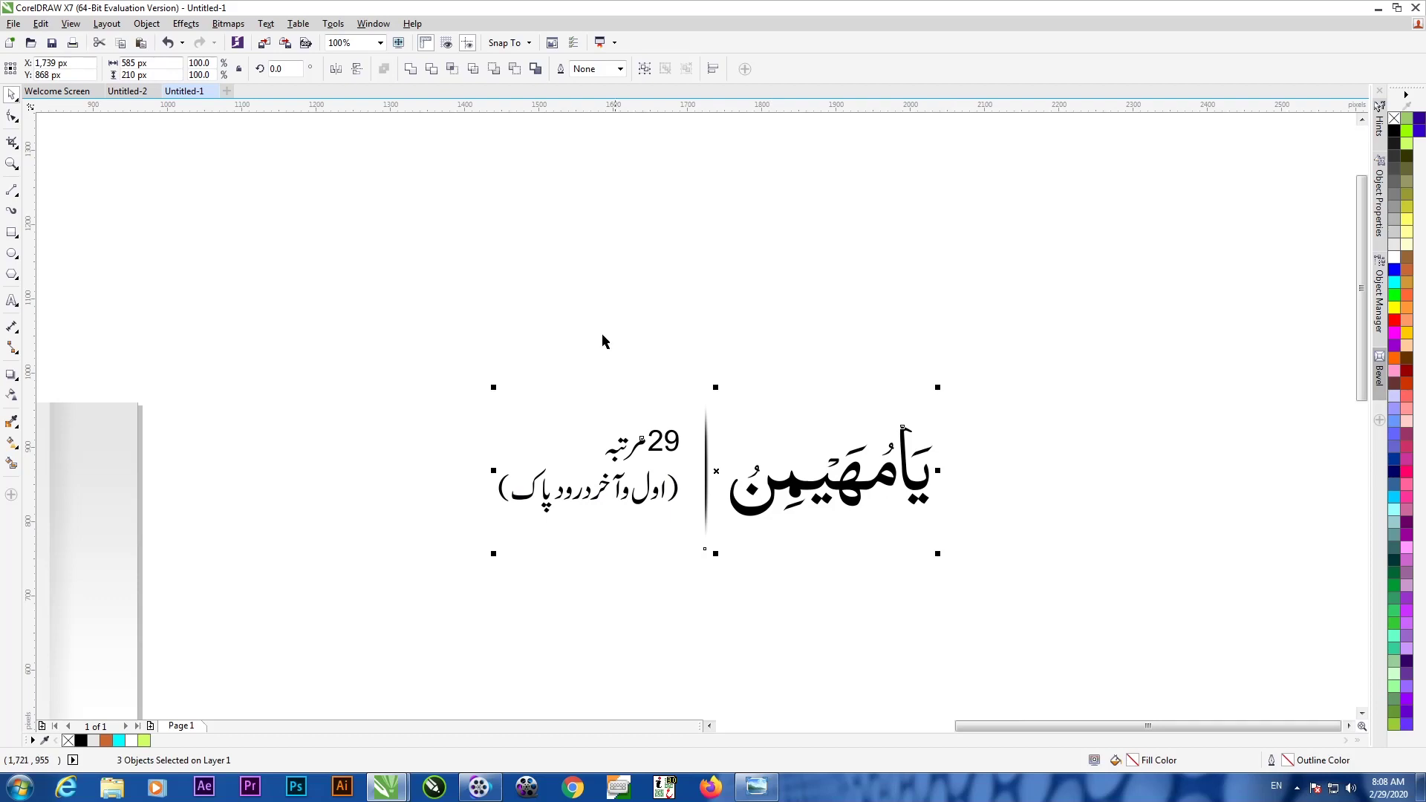
- Display the Align and Distribute commands for the text, divider and calligraphy to review their shortcuts
left_click_drag(404, 287, 1181, 660)
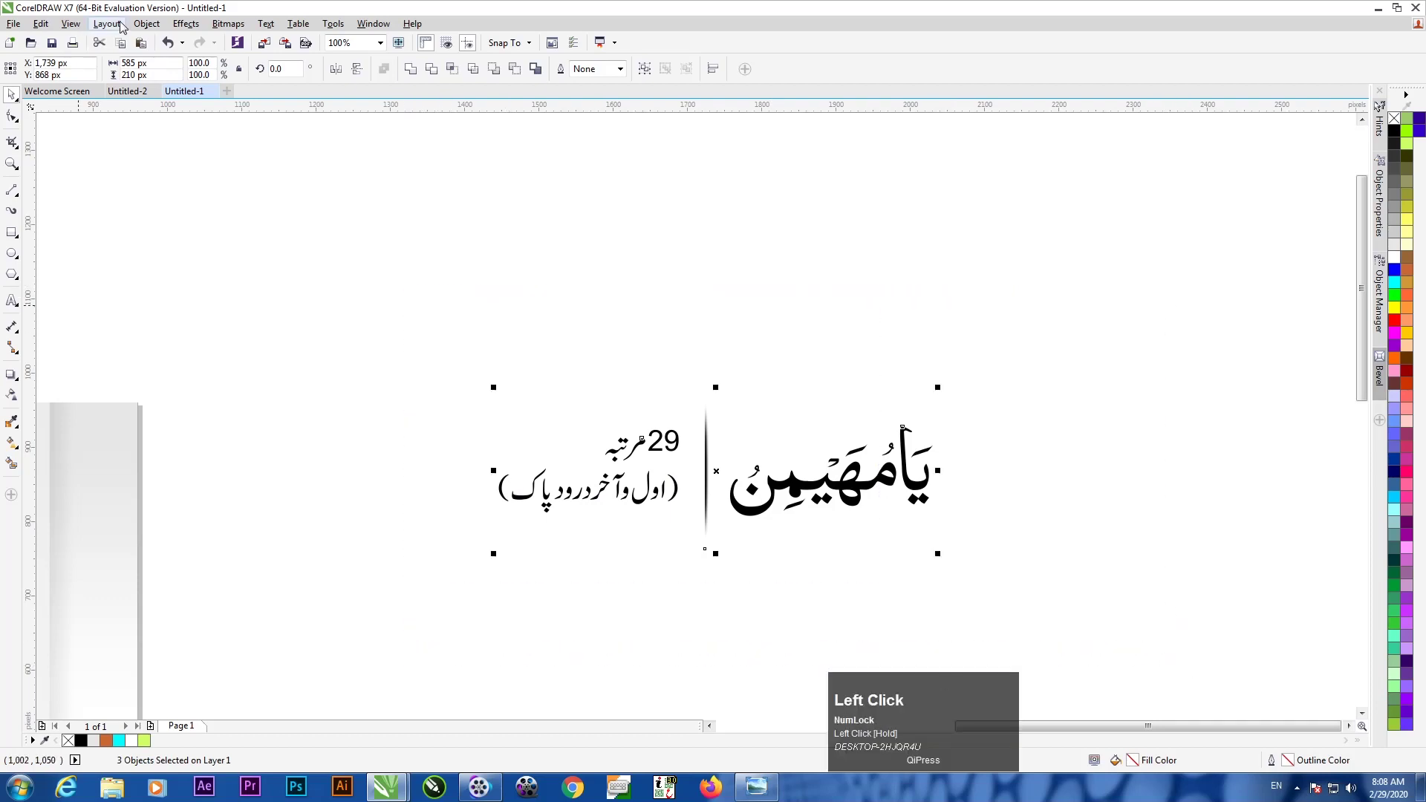
left_click(141, 28)
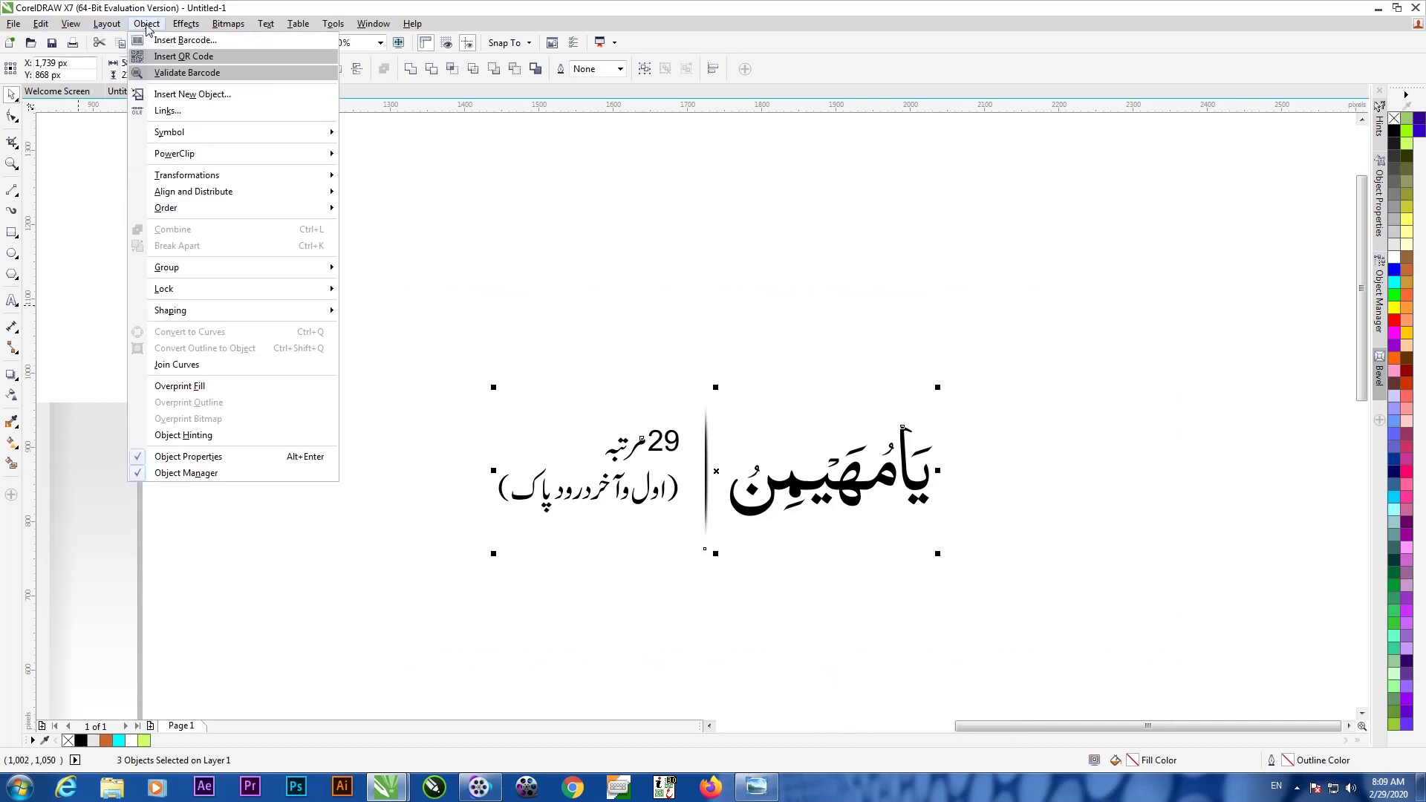
mouse_move(305, 194)
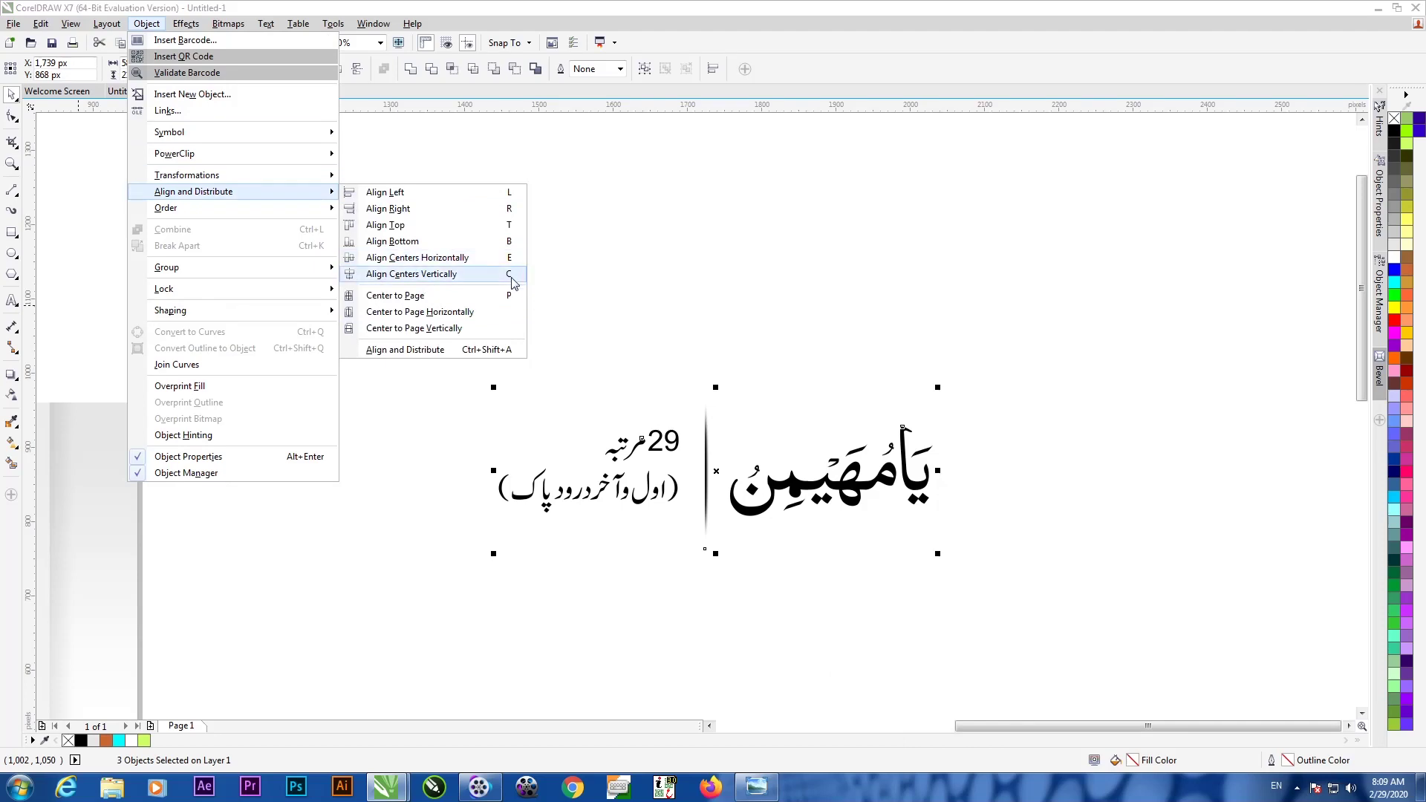
- Move the calligraphy word, vertical divider and two-line text together to just above the page
left_click(614, 331)
scroll(614, 331, "down", 3)
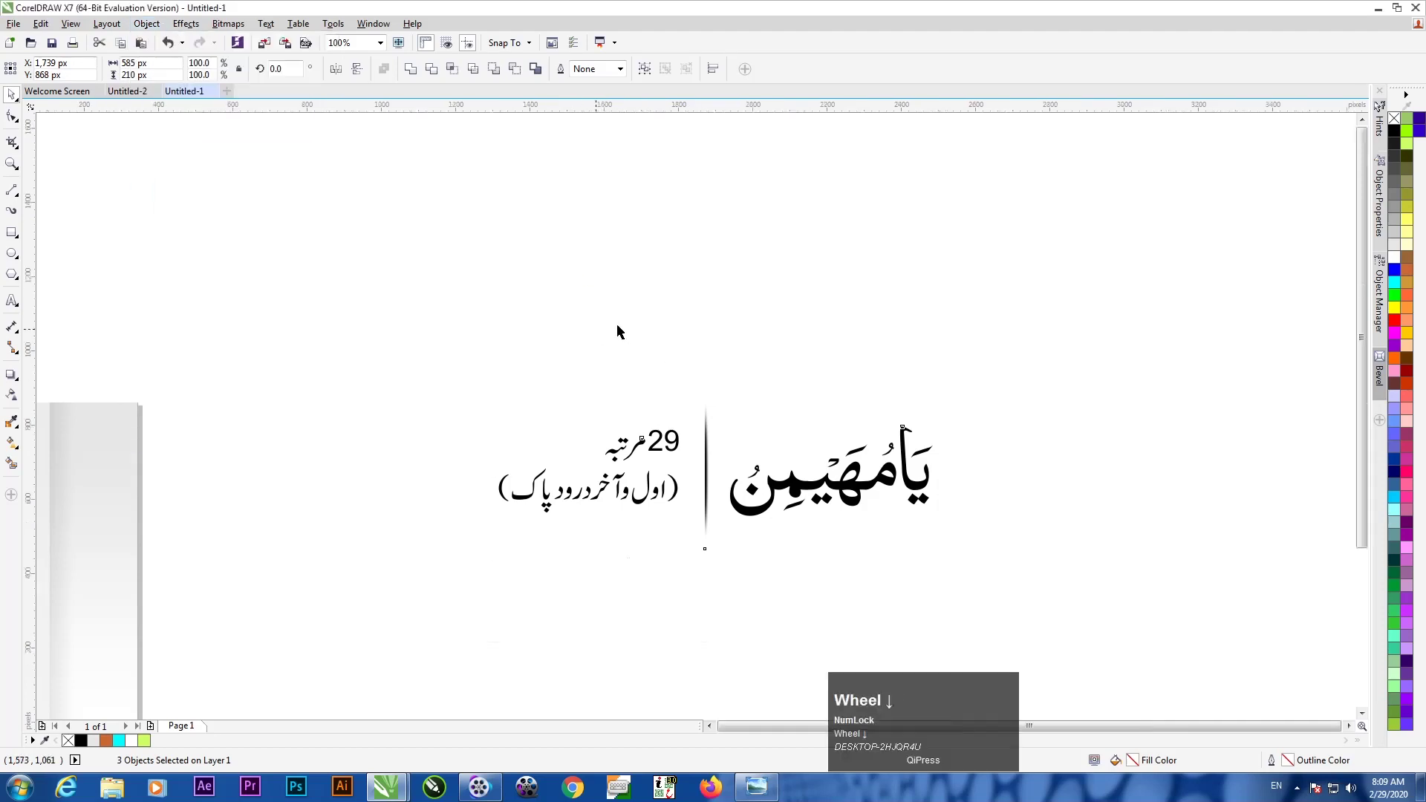
scroll(574, 340, "up", 1)
left_click_drag(530, 306, 891, 459)
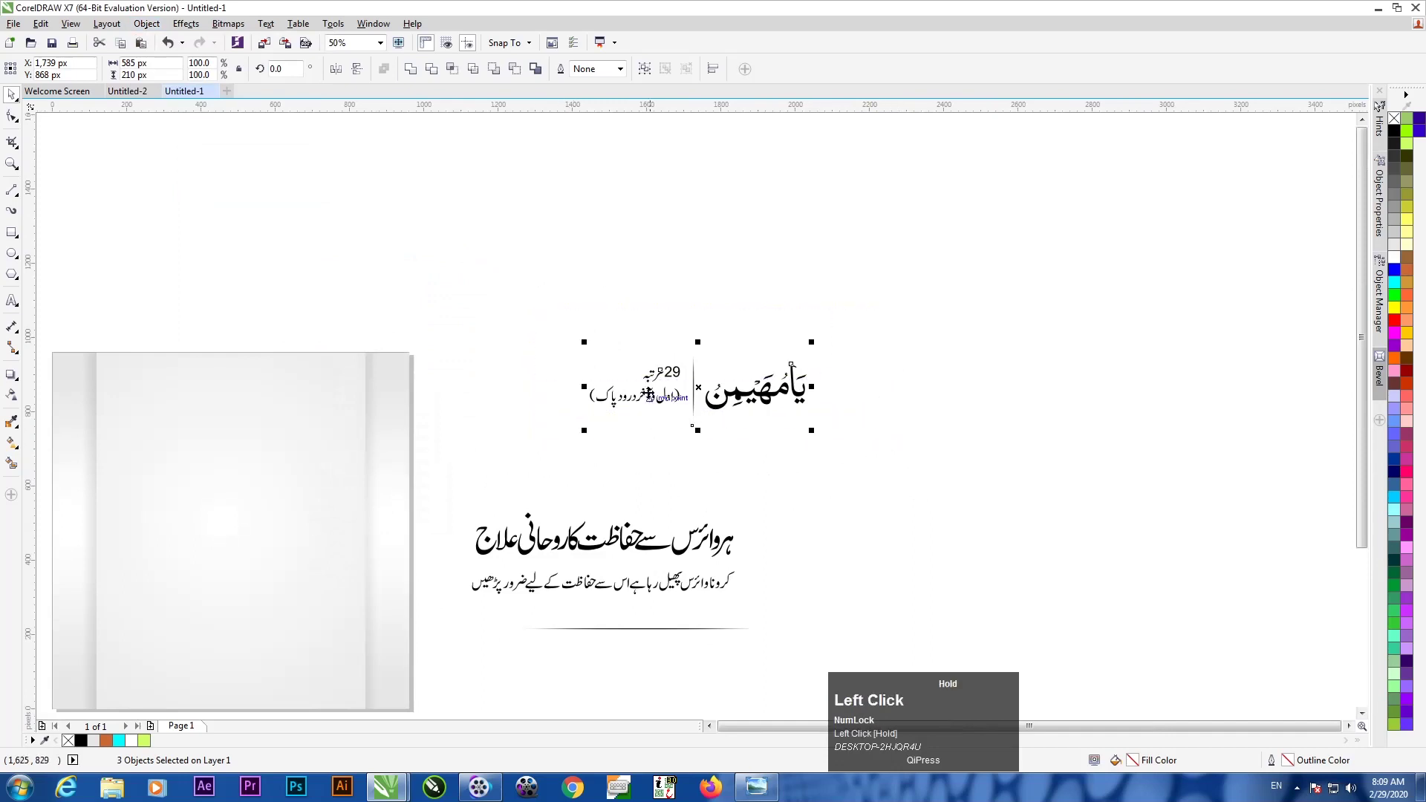
left_click_drag(671, 374, 207, 269)
scroll(336, 245, "down", 2)
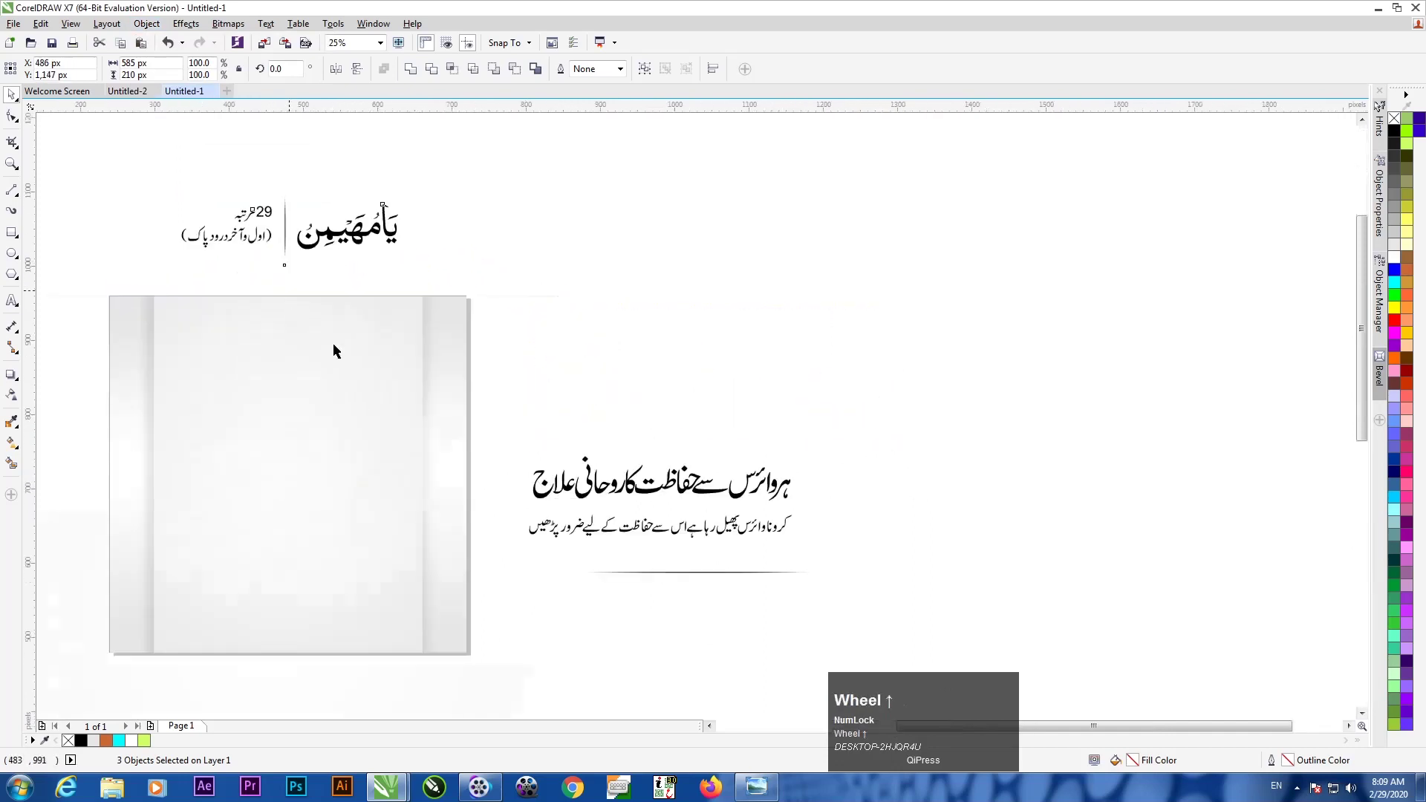
- Select the calligraphy word, divider and two-line text and move them down onto the upper part of the panel
left_click_drag(716, 523, 713, 518)
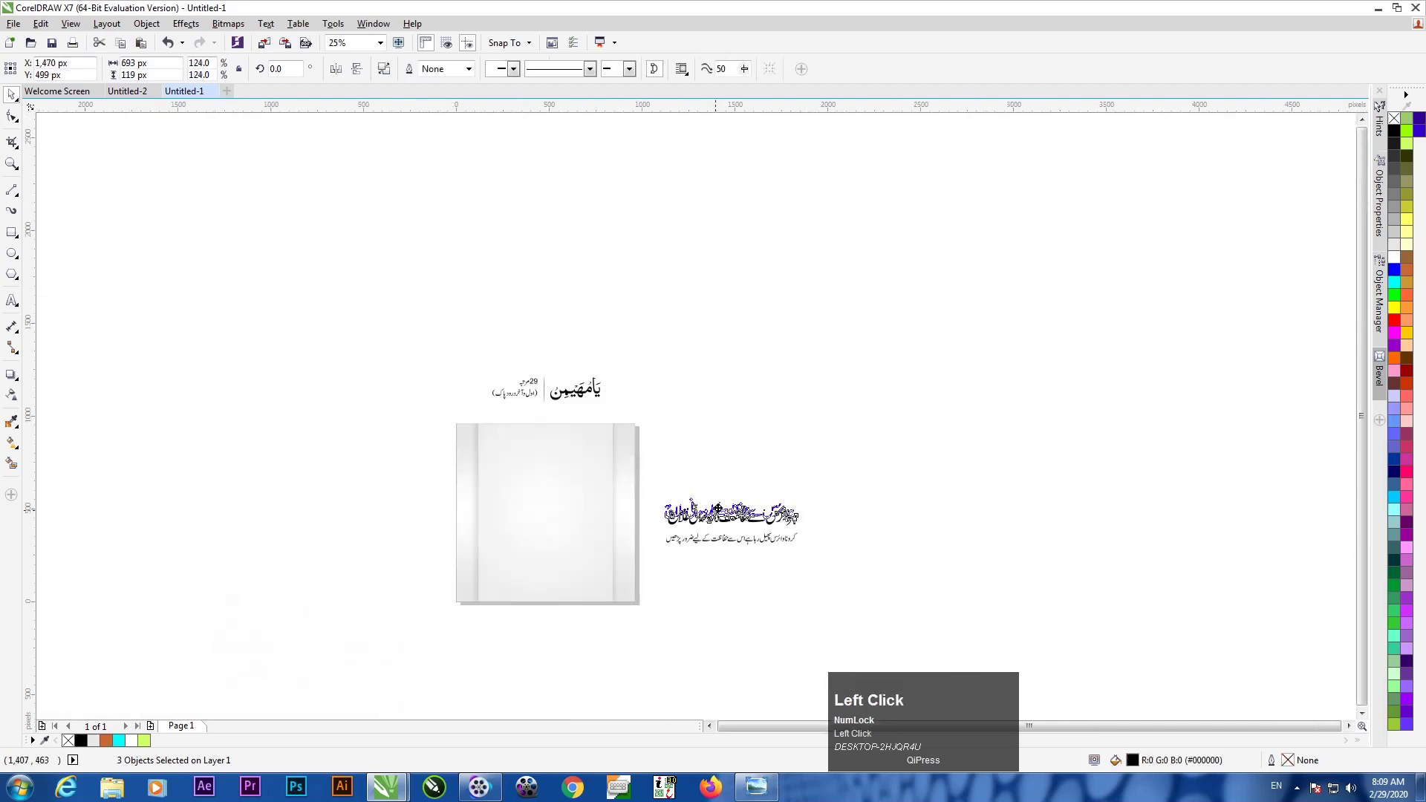
left_click(732, 556)
scroll(640, 476, "up", 1)
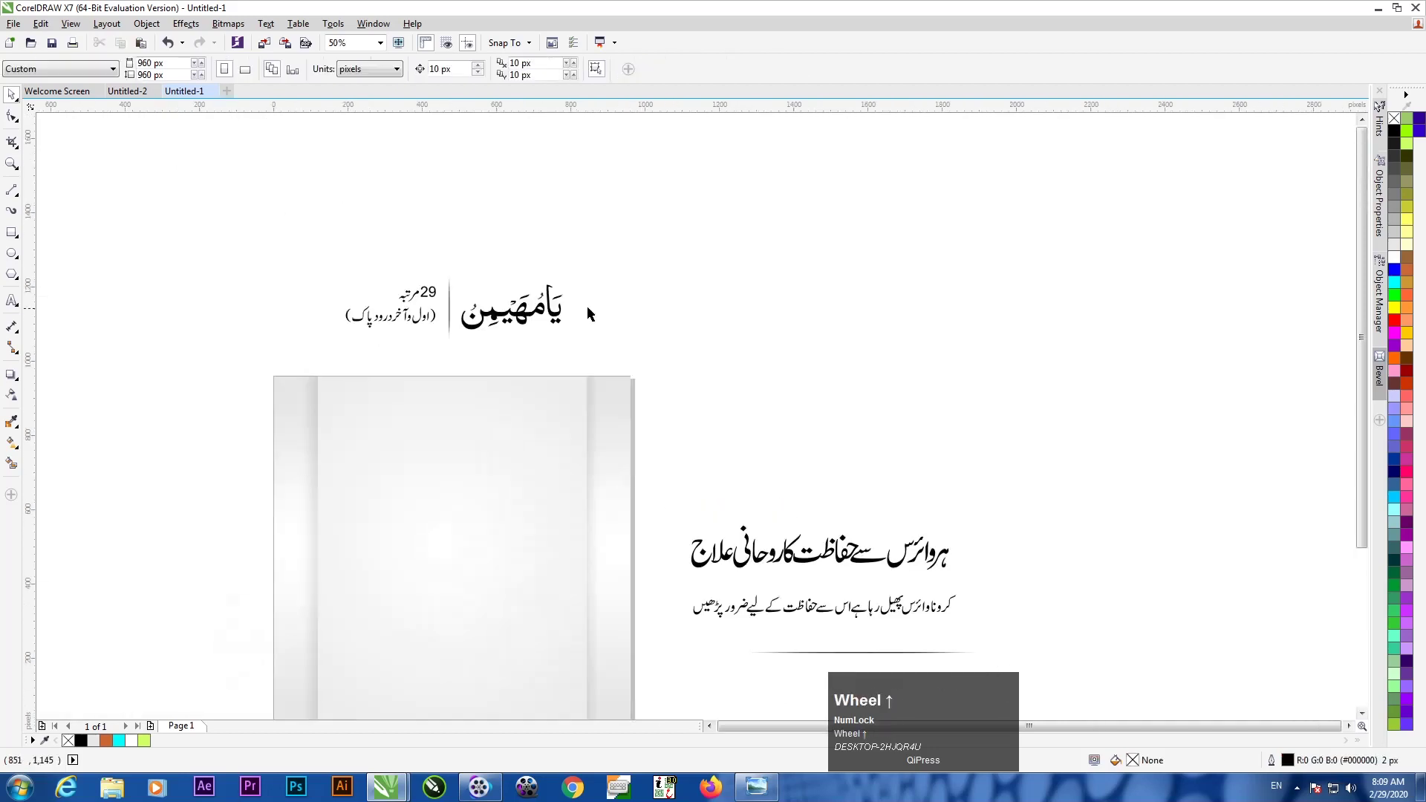
scroll(586, 305, "down", 1)
key("F4")
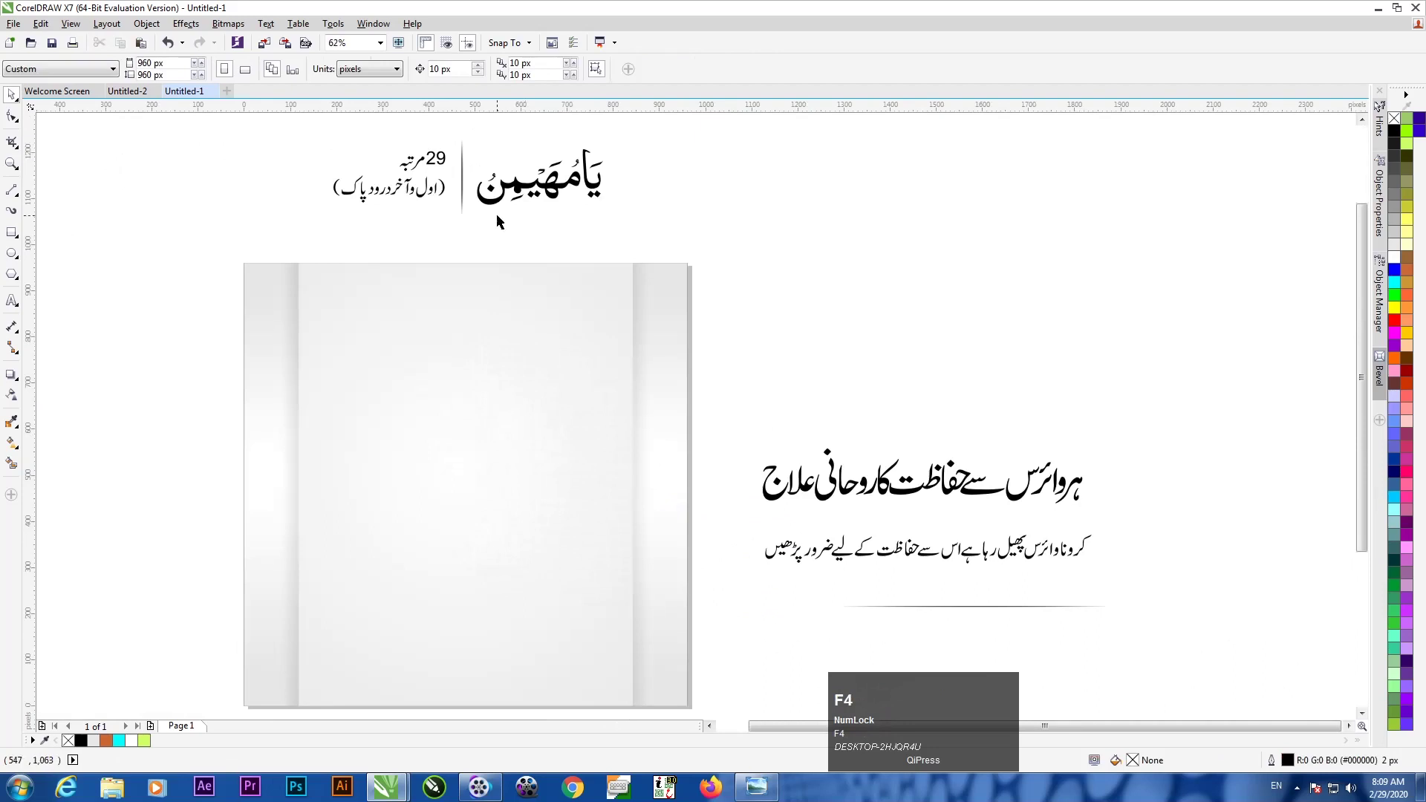
left_click_drag(672, 126, 327, 255)
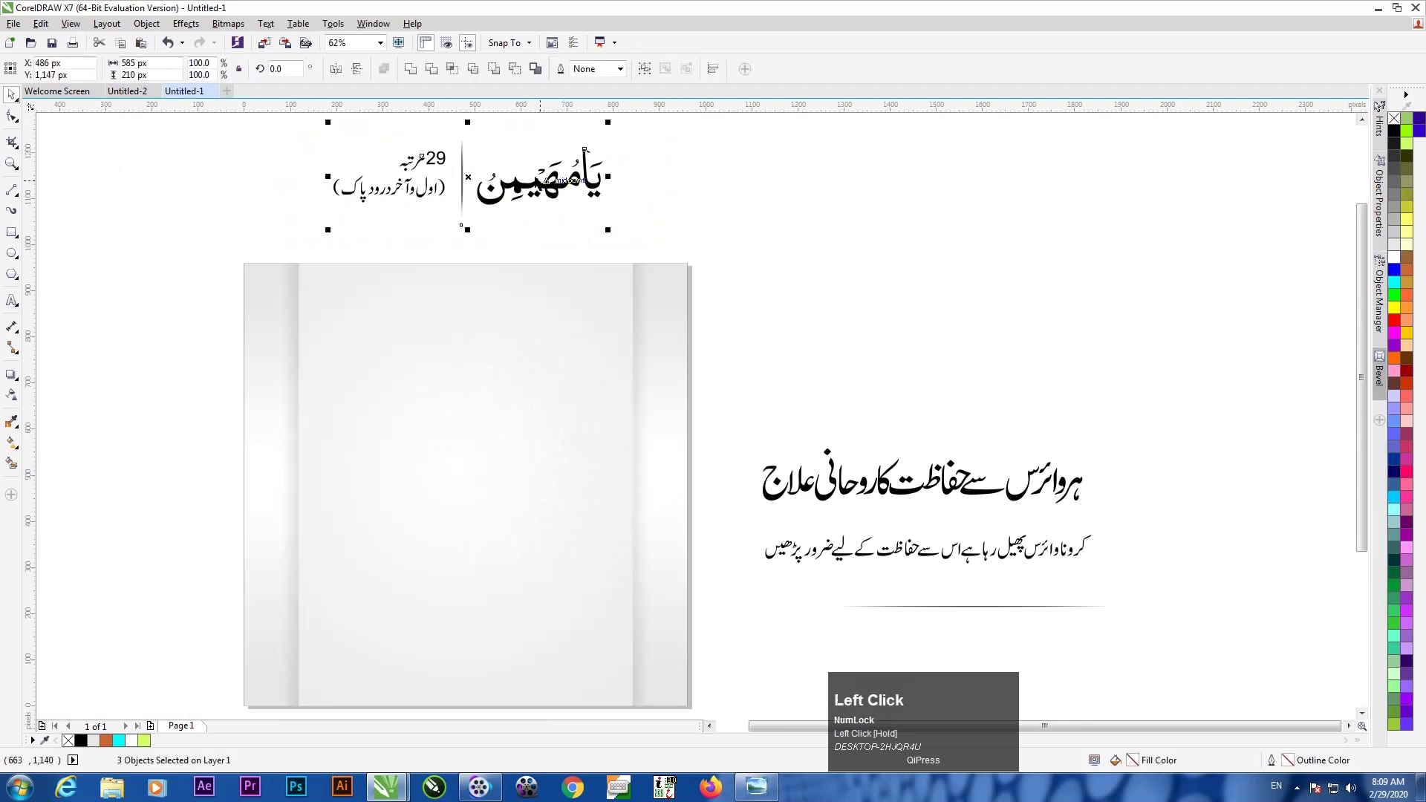
left_click_drag(542, 181, 520, 343)
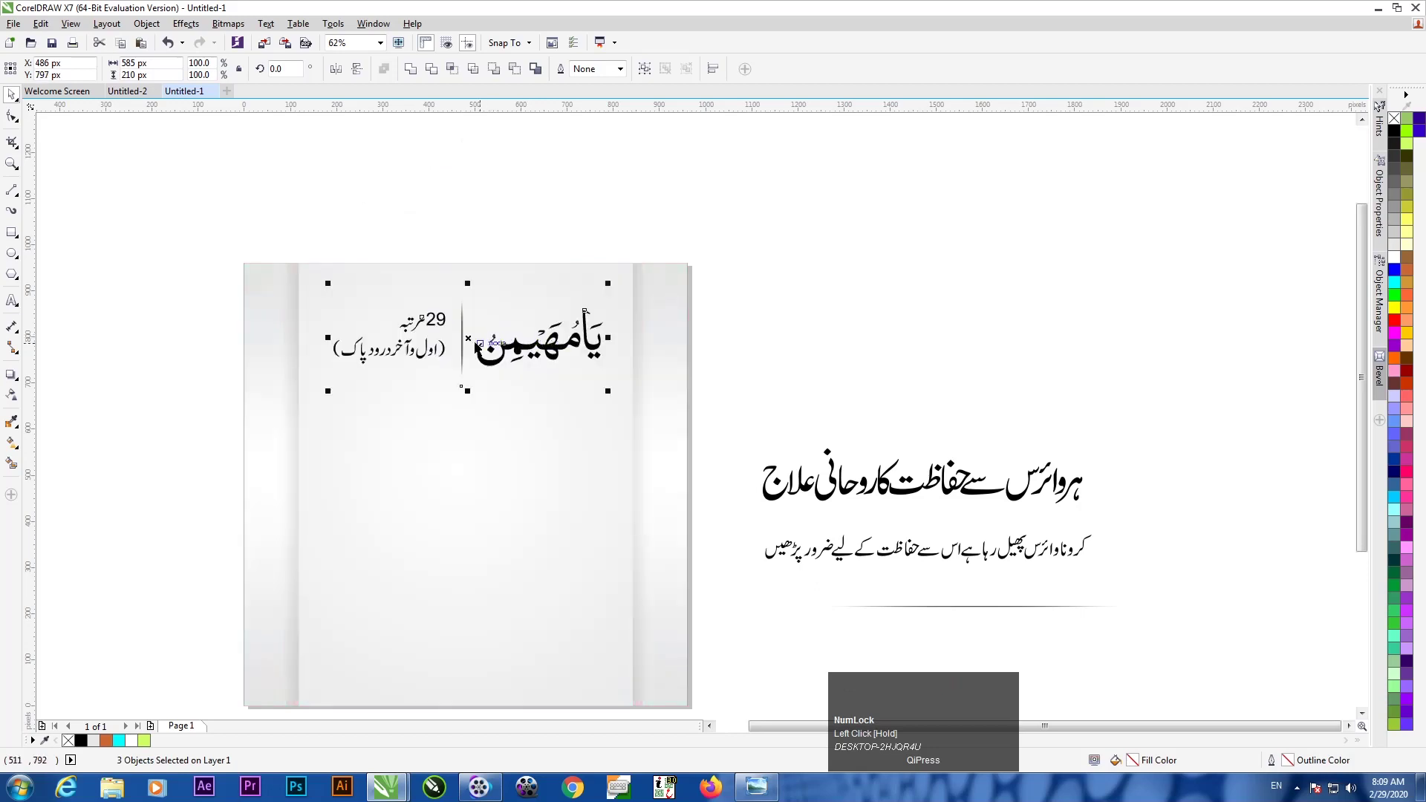
- Scale the bold Urdu headline down to about 600 × 103 px and place it in the middle of the panel
left_click_drag(904, 496, 932, 434)
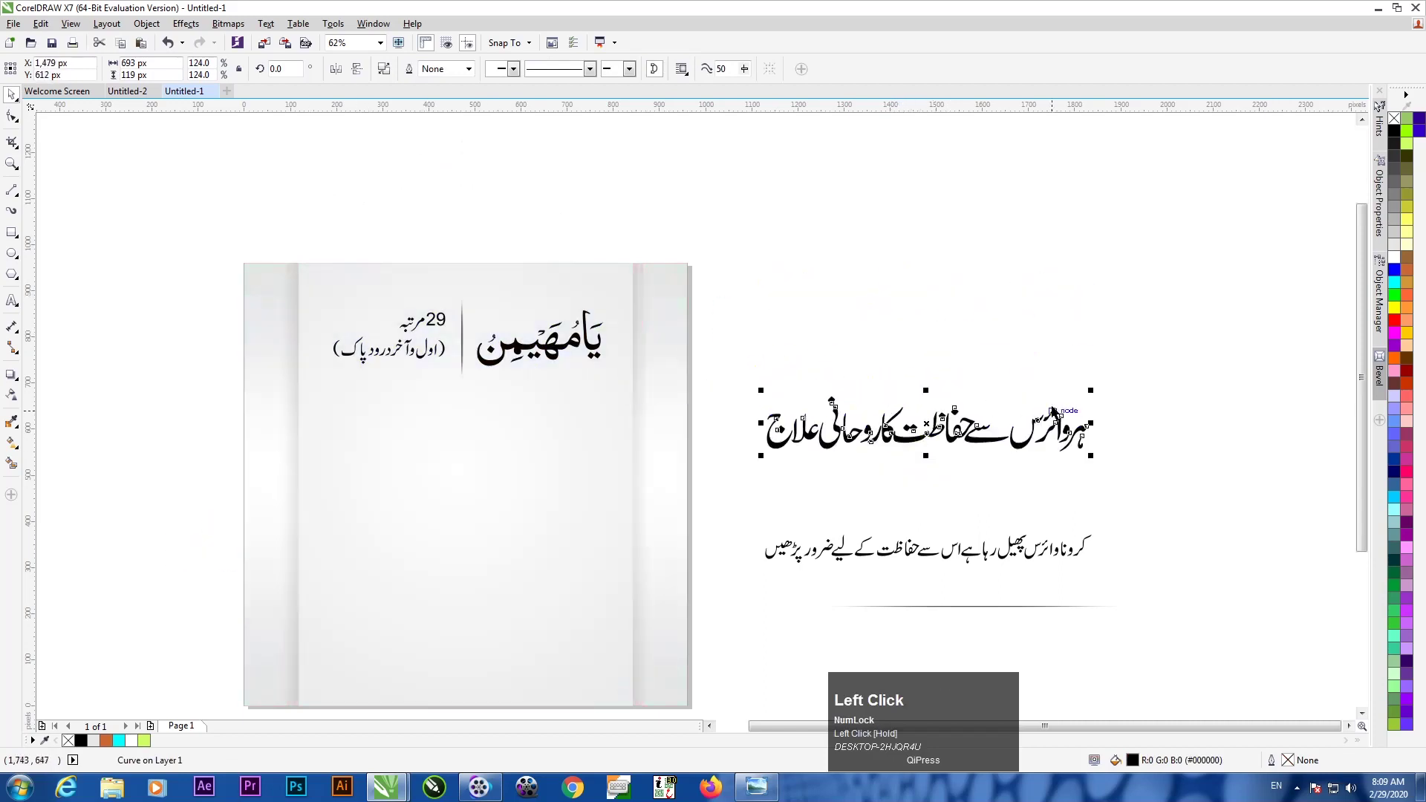
left_click_drag(1101, 391, 1073, 396)
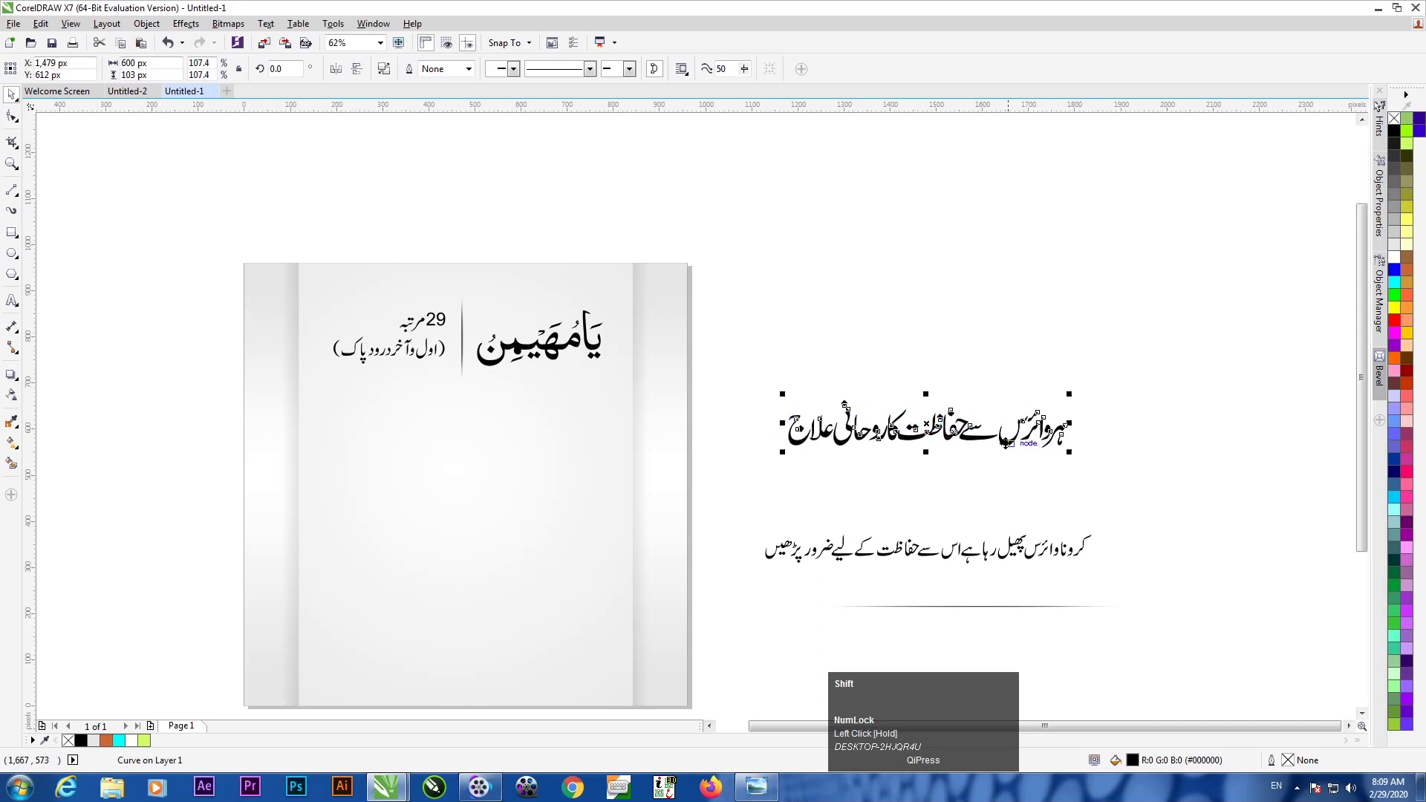
left_click_drag(995, 436, 535, 474)
- Place the smaller Urdu line below the headline, scale it to about 699 × 61 px and nudge it to X 484 px
left_click_drag(1149, 522, 772, 583)
left_click_drag(958, 545, 543, 554)
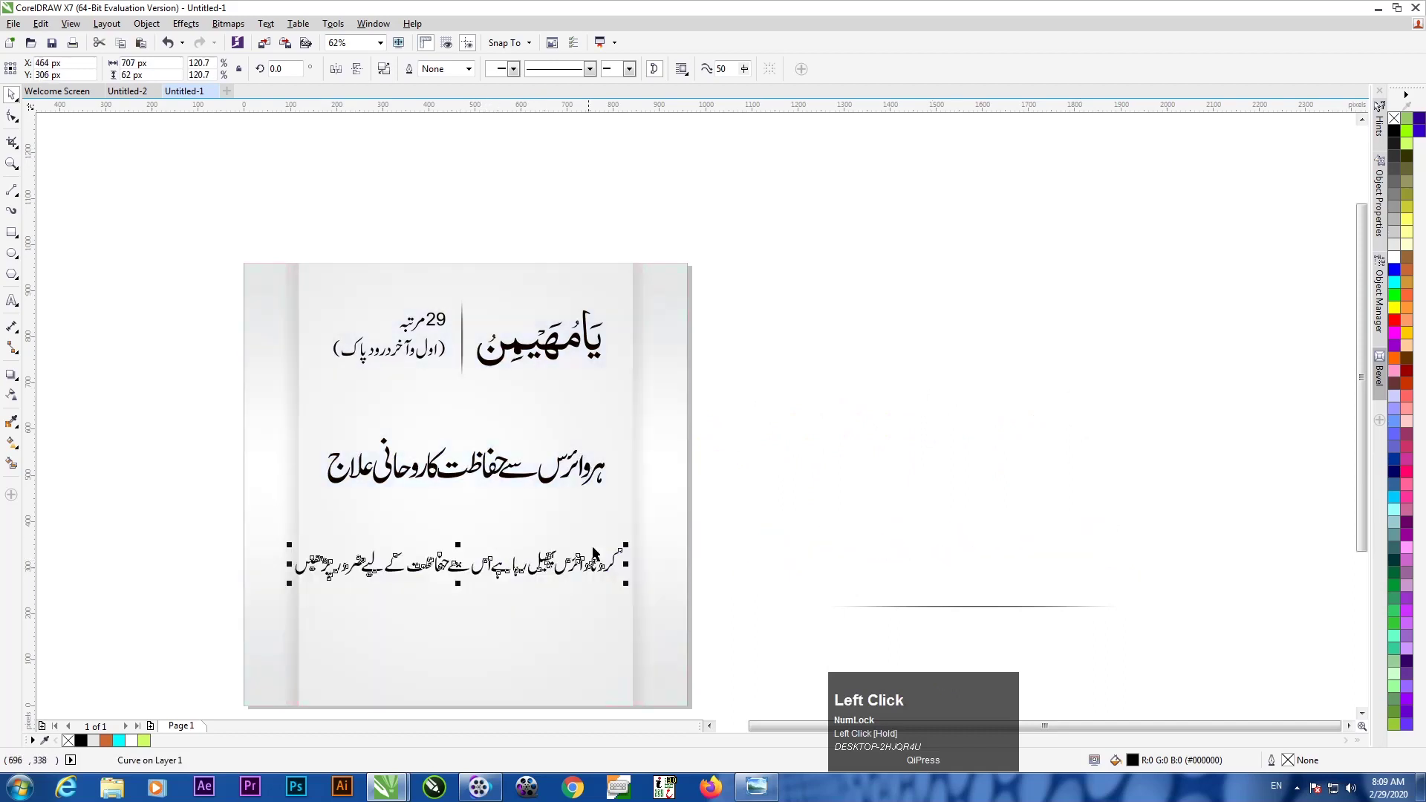
key("Right")
key("Right")
scroll(638, 568, "up", 5)
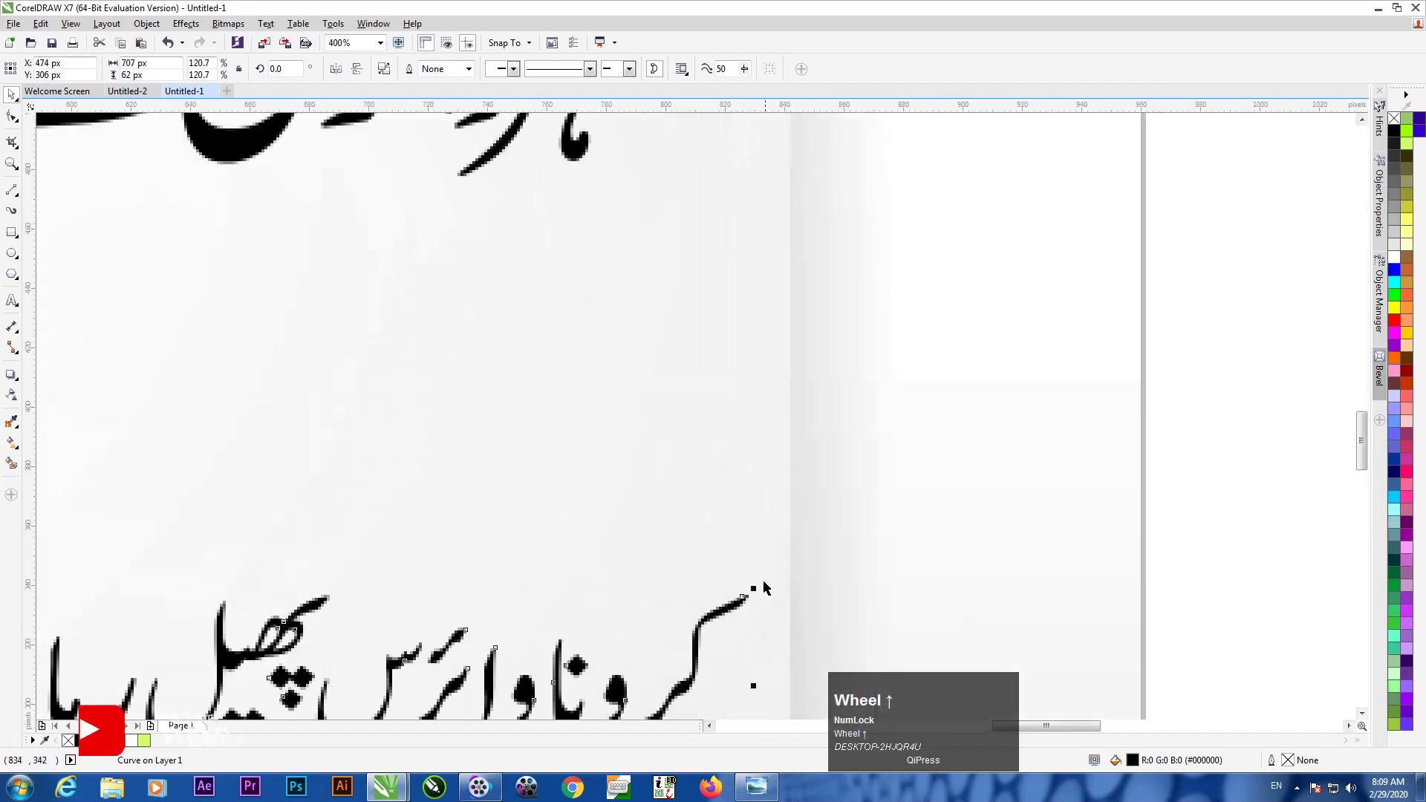
left_click(754, 589, "shift")
left_click_drag(753, 589, 753, 590)
scroll(742, 513, "down", 6)
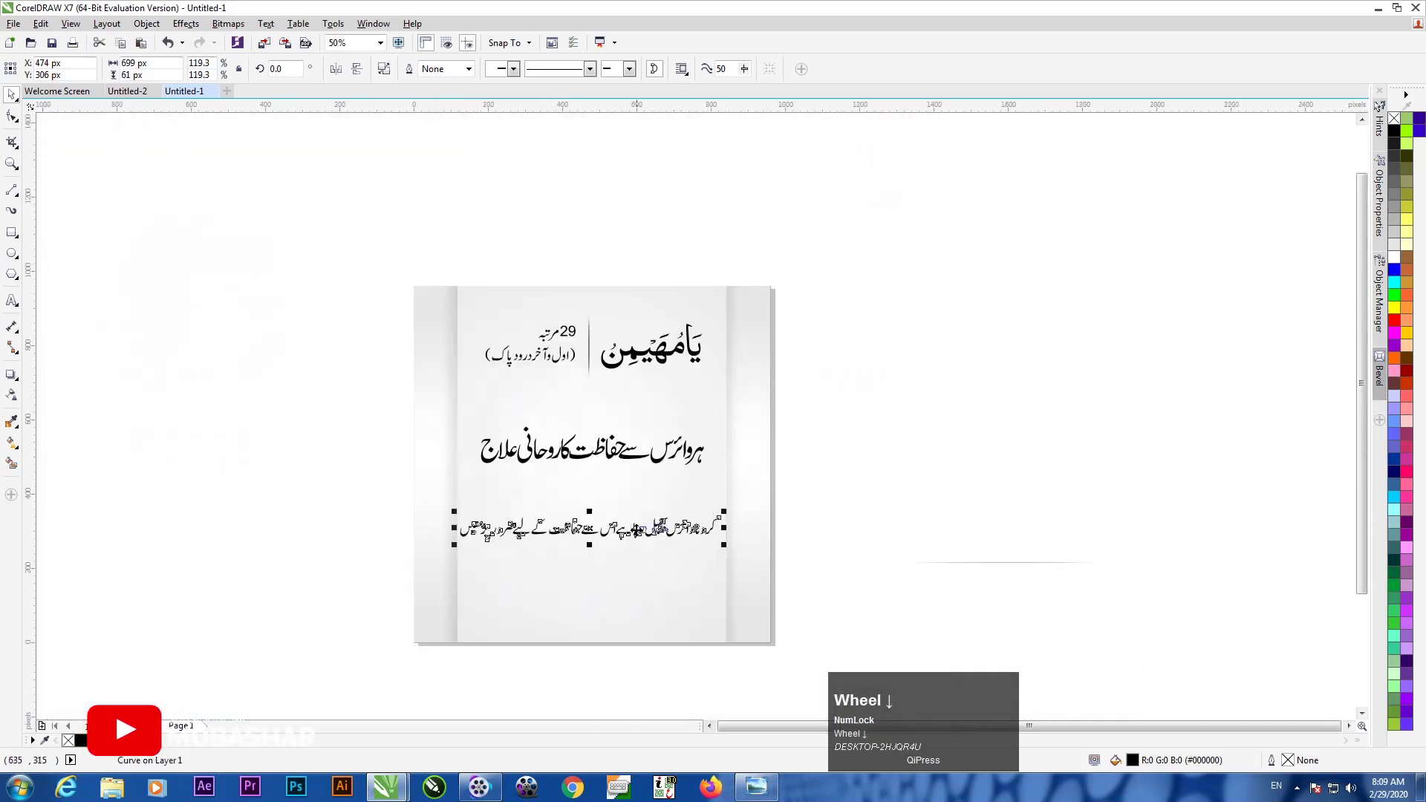
key("Right")
key("Right")
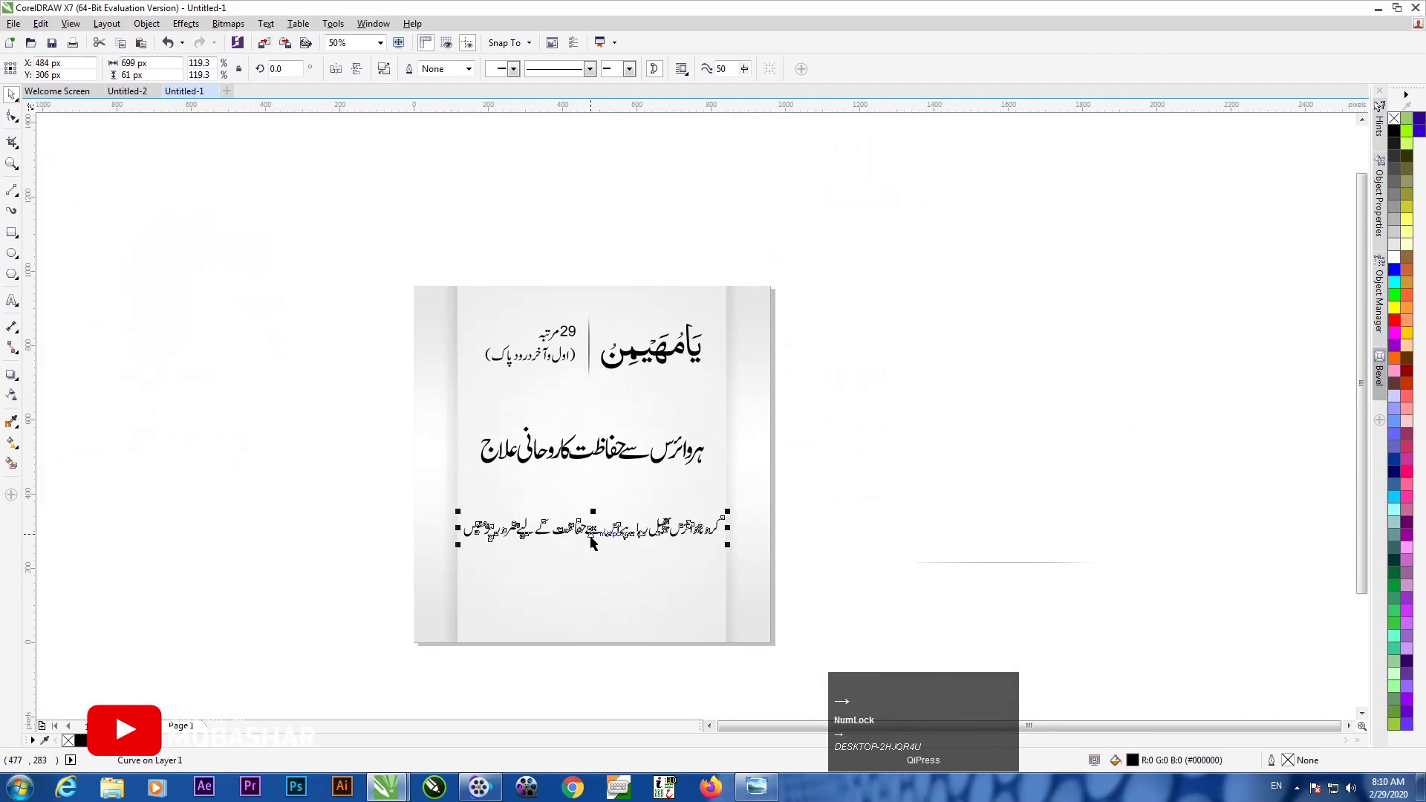
- Place a copy of the horizontal shadow divider above the headline and another between the headline and the smaller line
left_click_drag(1028, 561, 608, 408)
right_click(608, 407)
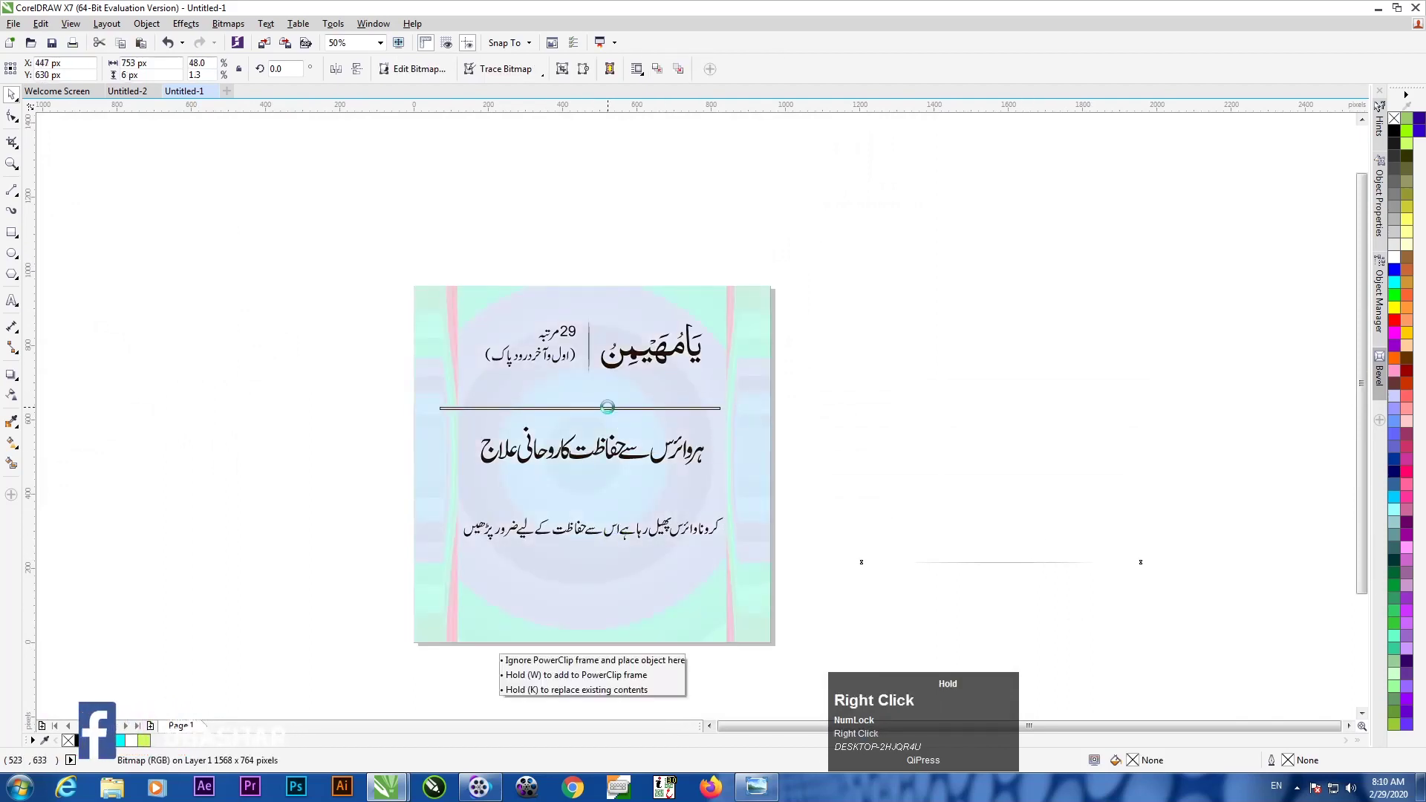
left_click_drag(981, 569, 553, 495)
scroll(552, 495, "up", 1)
scroll(529, 490, "up", 1)
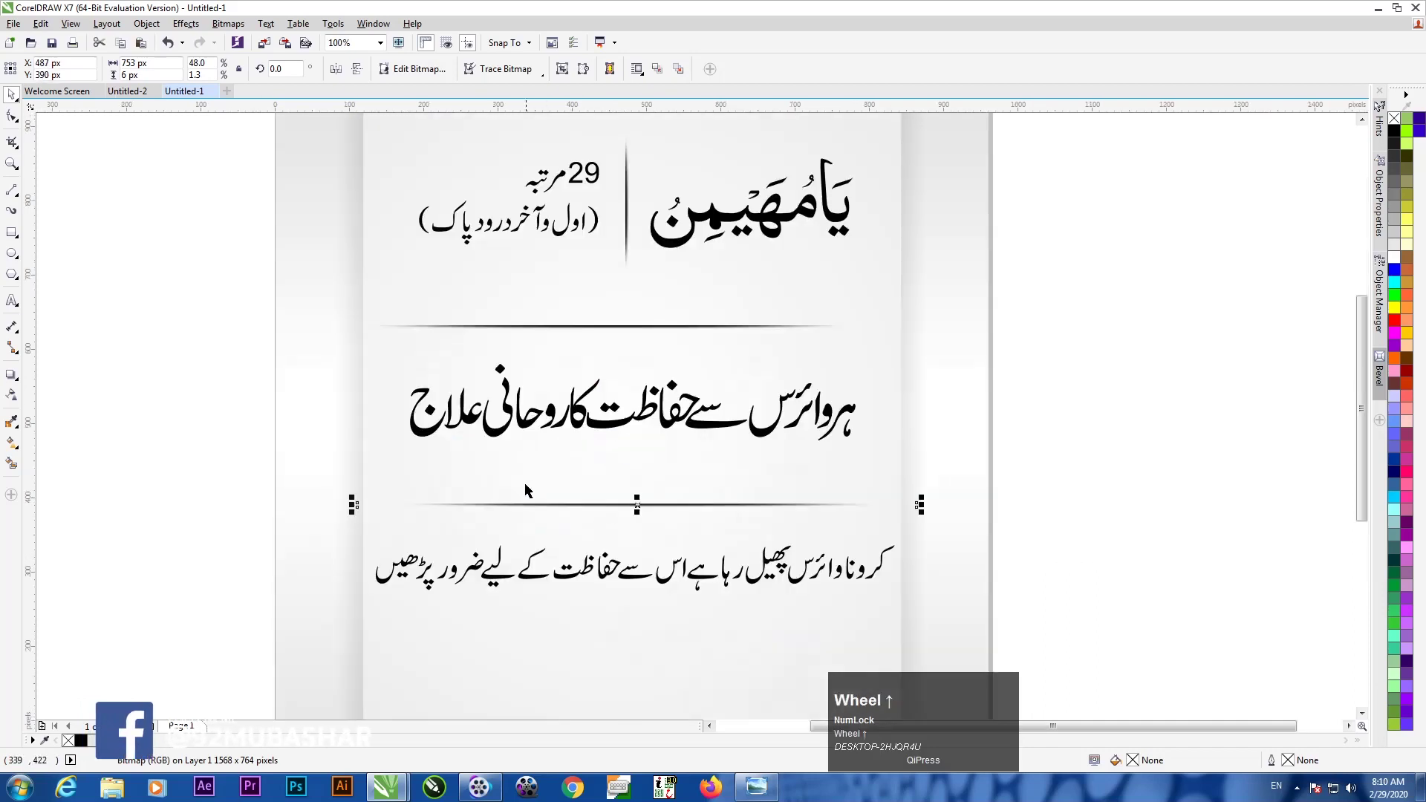
- Move the calligraphy word, vertical divider and two-line text off the page to its right
scroll(529, 490, "down", 1)
left_click(284, 353)
left_click_drag(281, 225, 885, 394)
left_click_drag(579, 377, 1039, 337)
- Select the background, headline, smaller line and both horizontal dividers, and apply Align Centers Vertically
left_click_drag(868, 223, 251, 683)
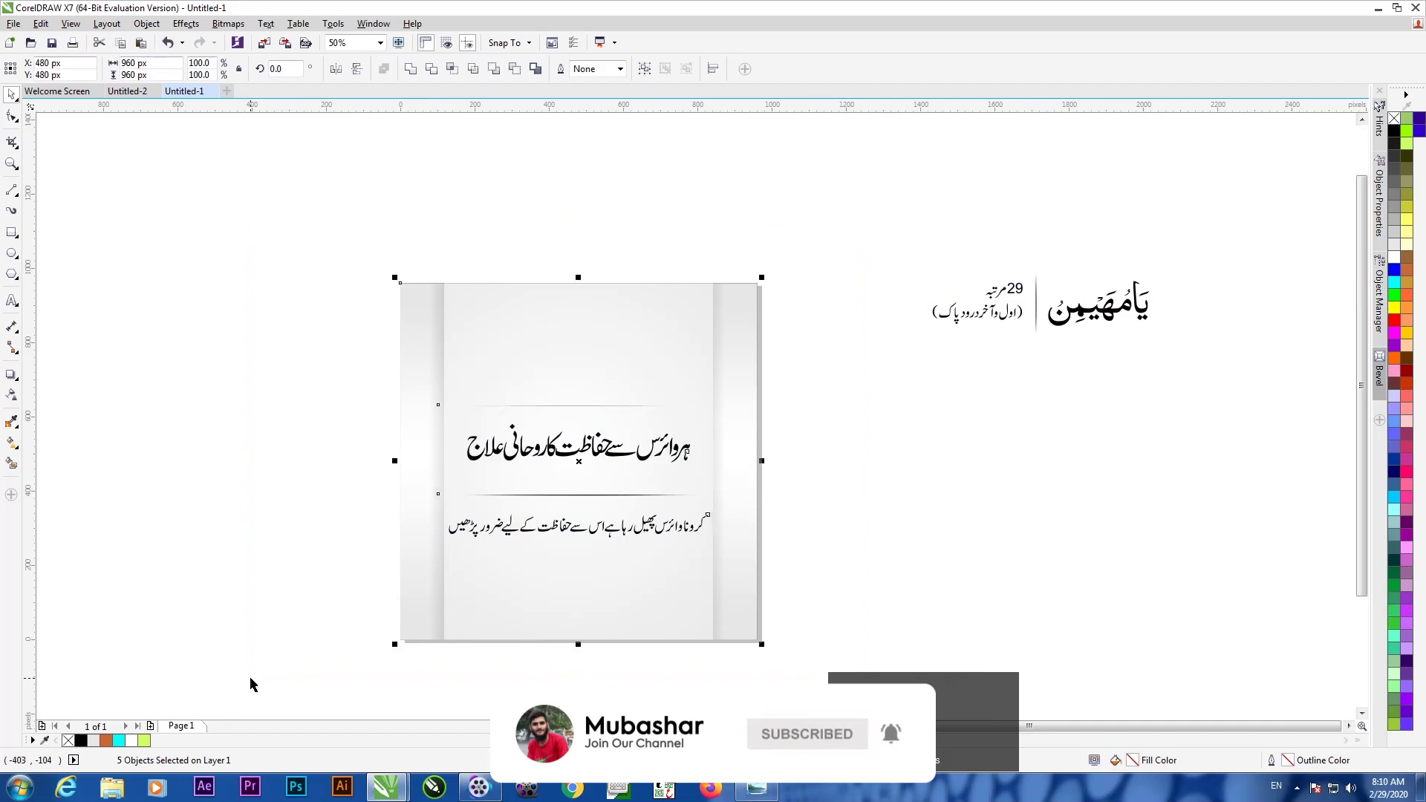
left_click(255, 372)
left_click_drag(234, 167, 830, 678)
key("c")
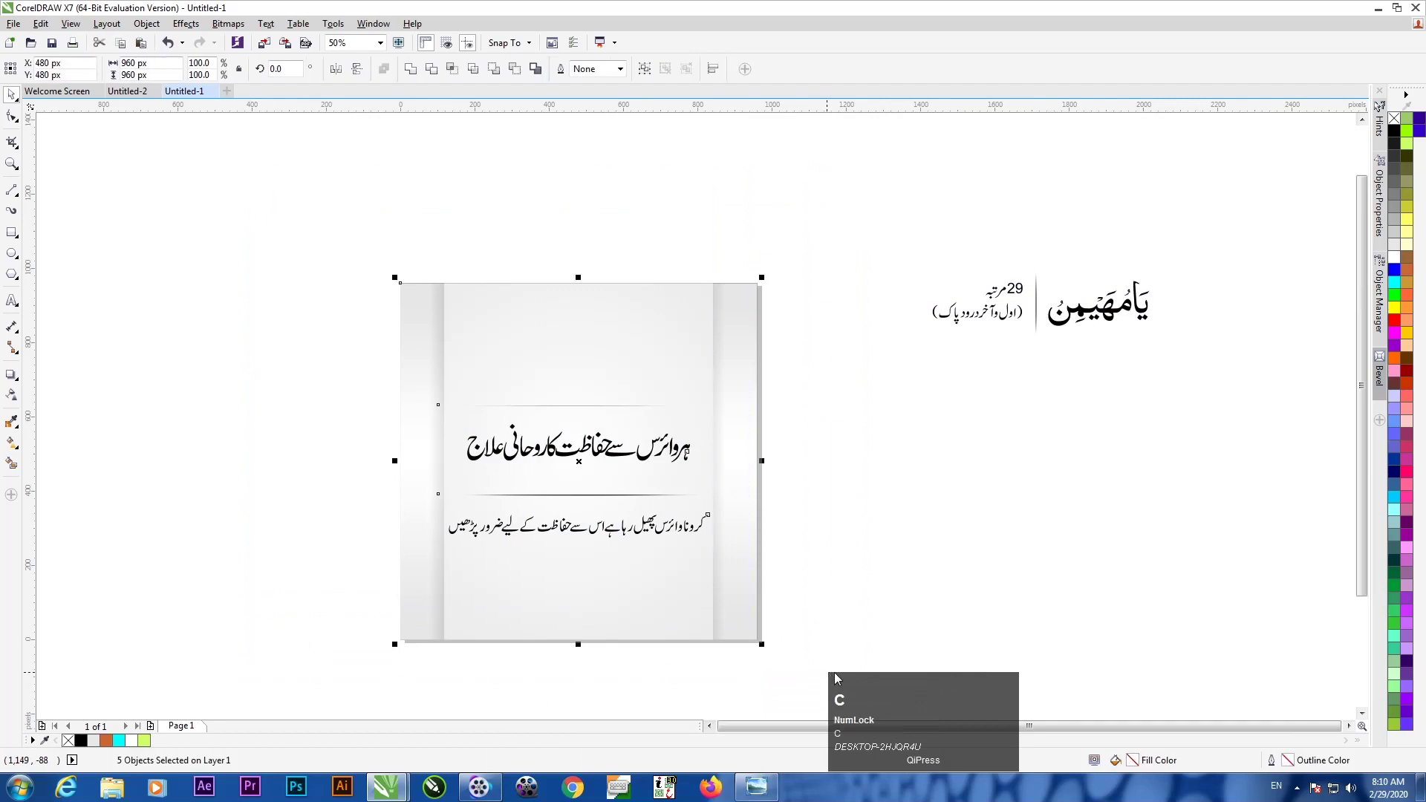
left_click(293, 497)
- Nudge the lower horizontal divider up to Y 400 px to adjust its spacing below the headline
scroll(577, 434, "up", 1)
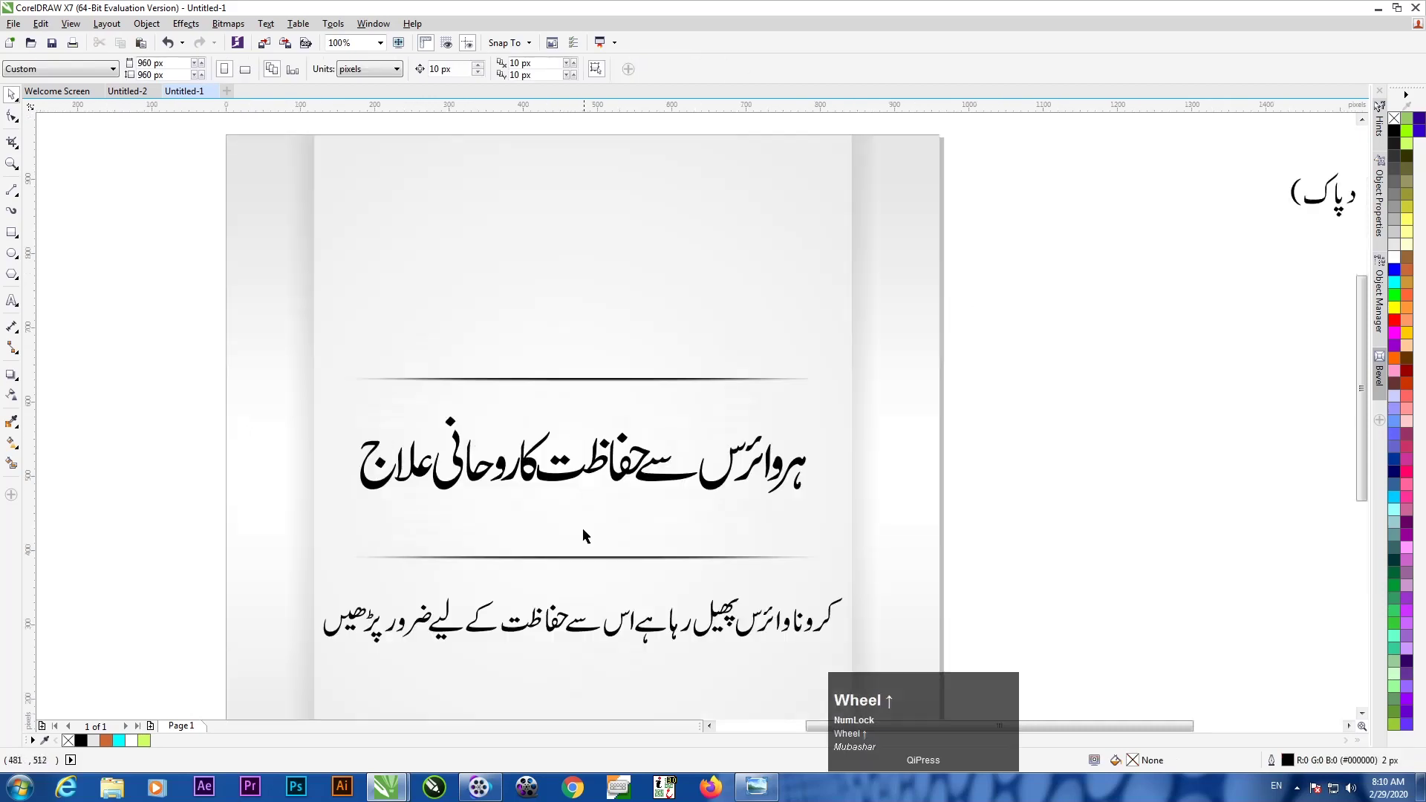
left_click(588, 555)
key("Up")
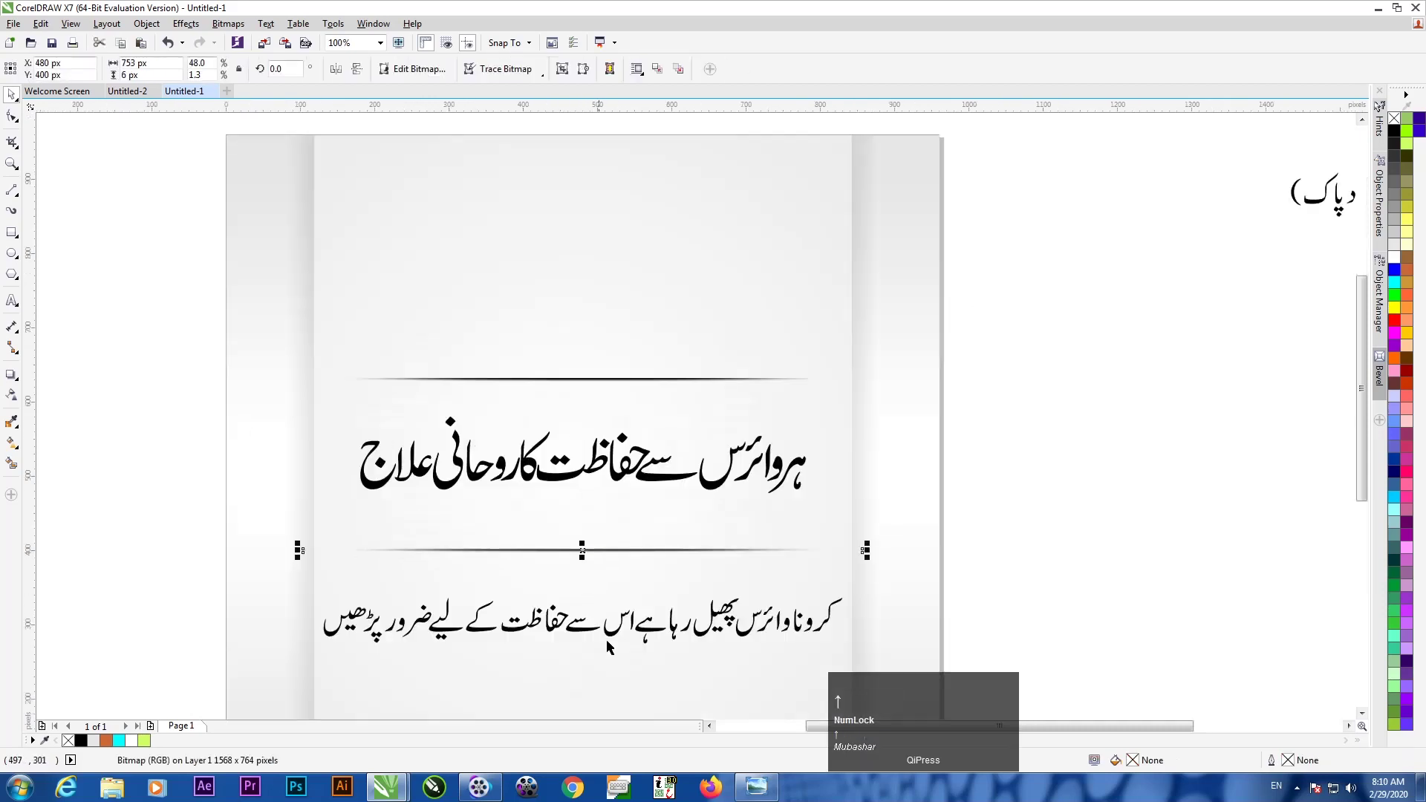
left_click(594, 635)
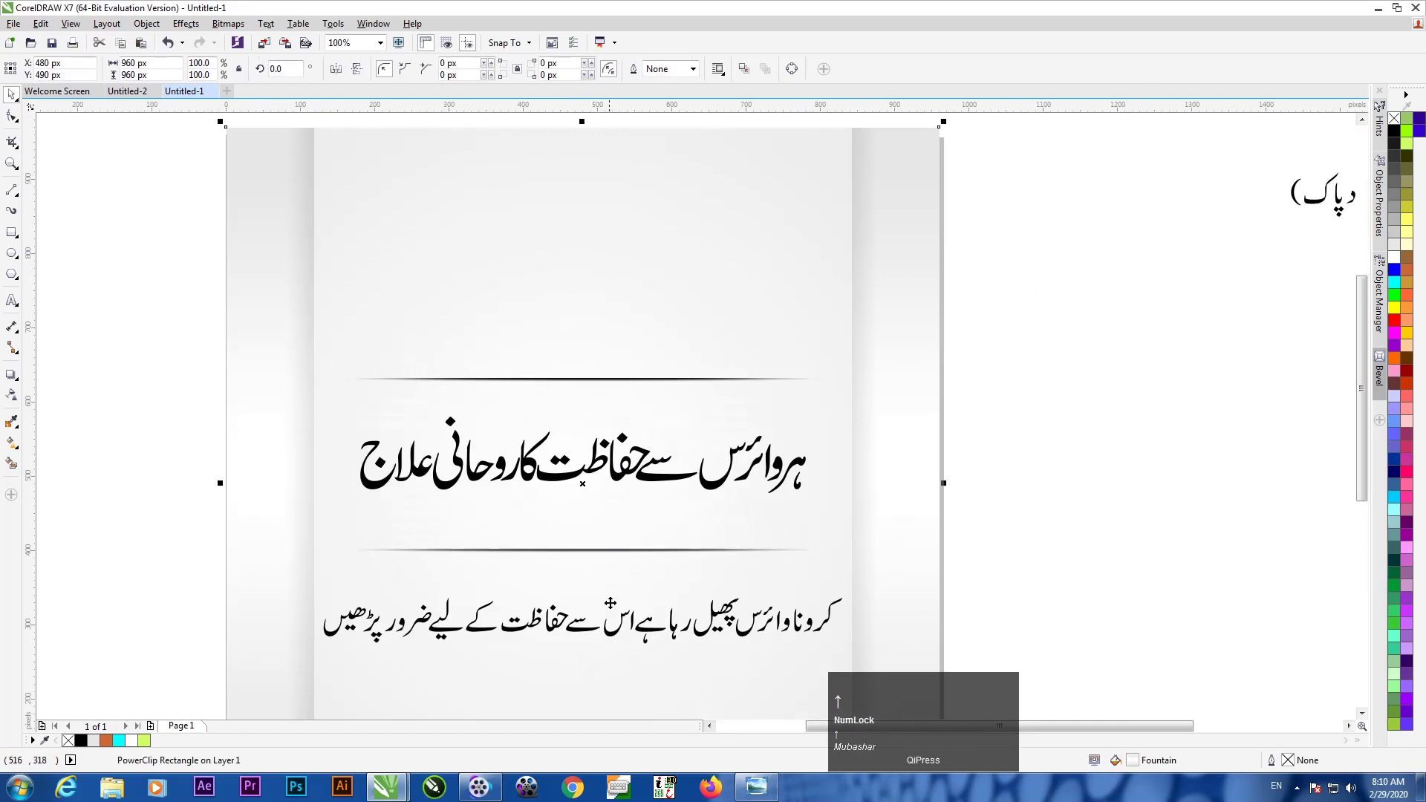
scroll(611, 602, "down", 1)
scroll(611, 602, "down", 2)
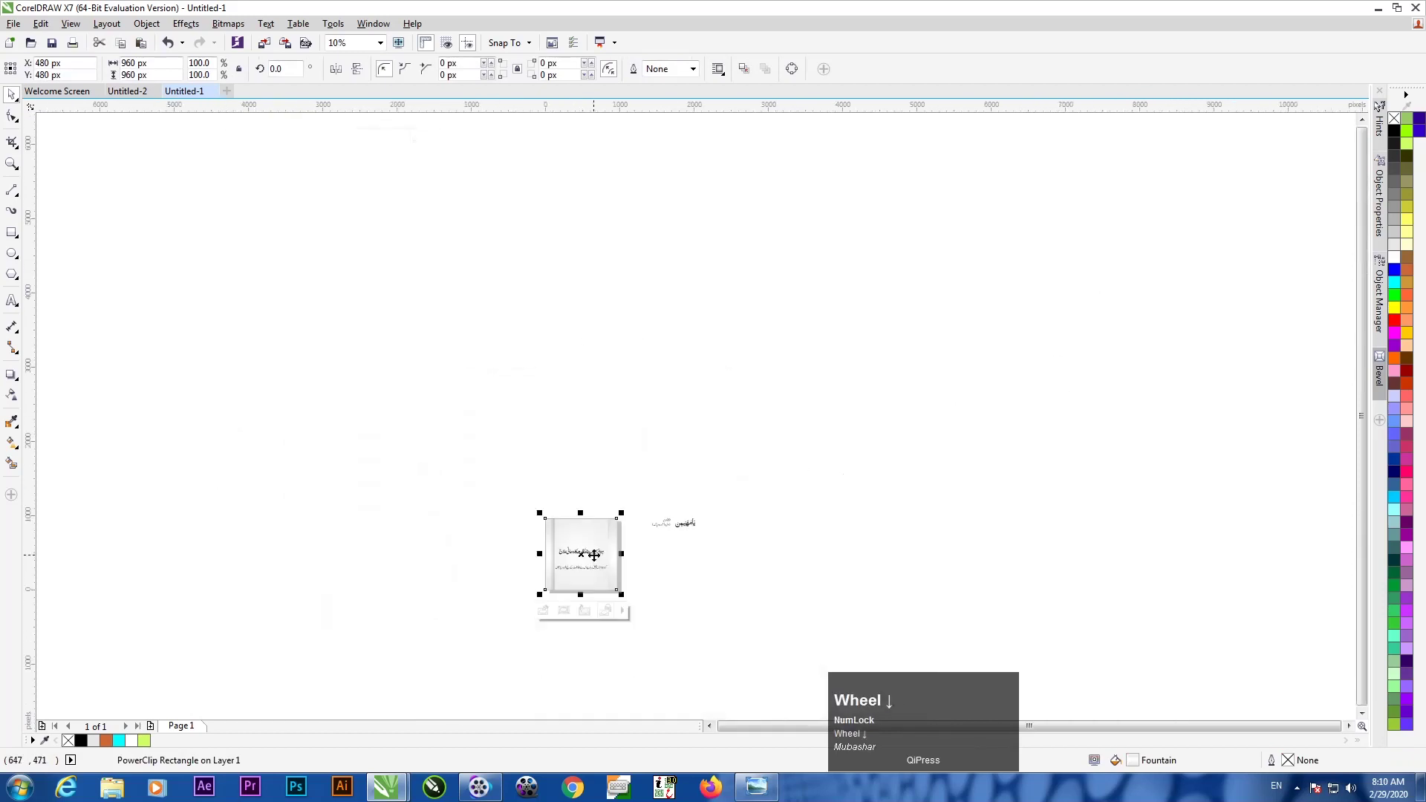
key("F4")
left_click(829, 483)
left_click(554, 627)
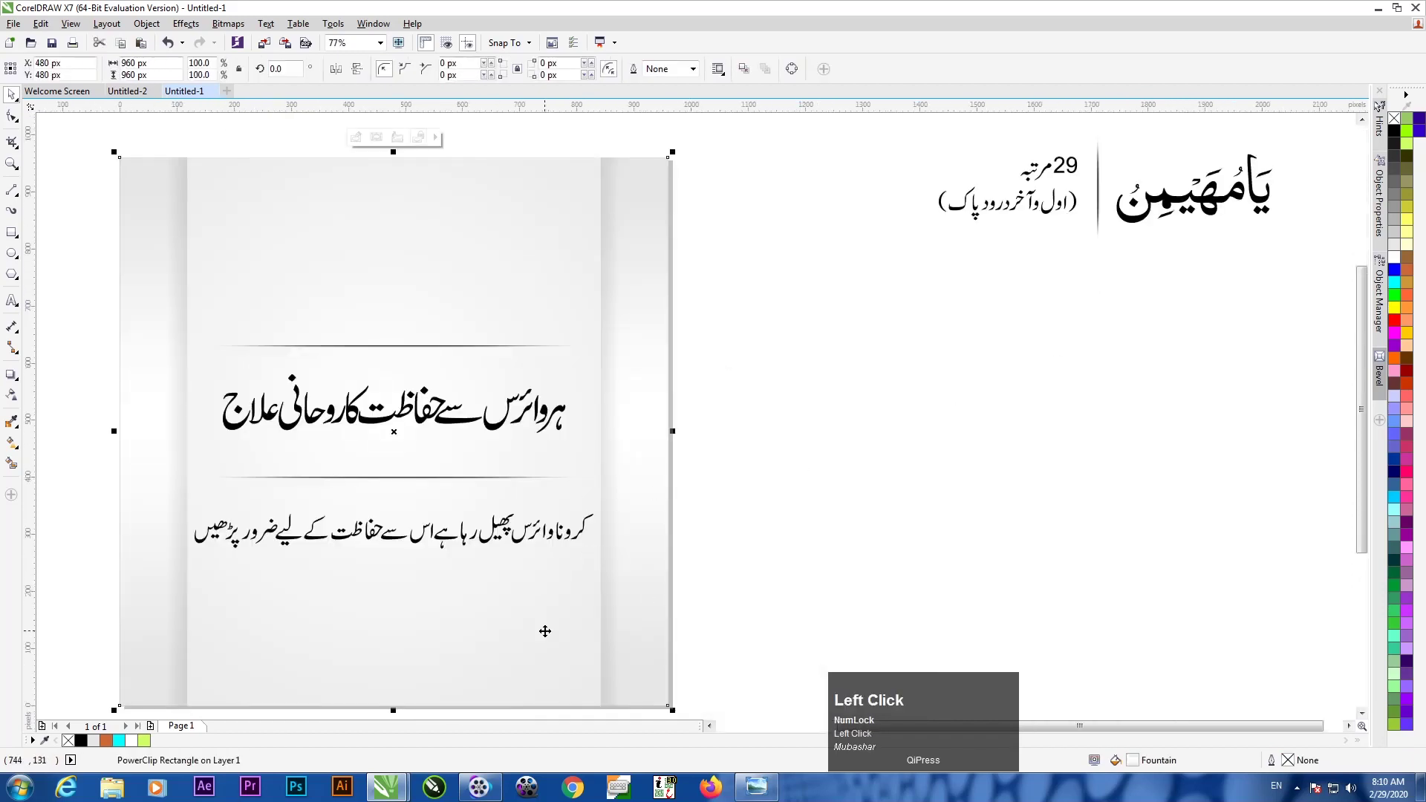
left_click(857, 474)
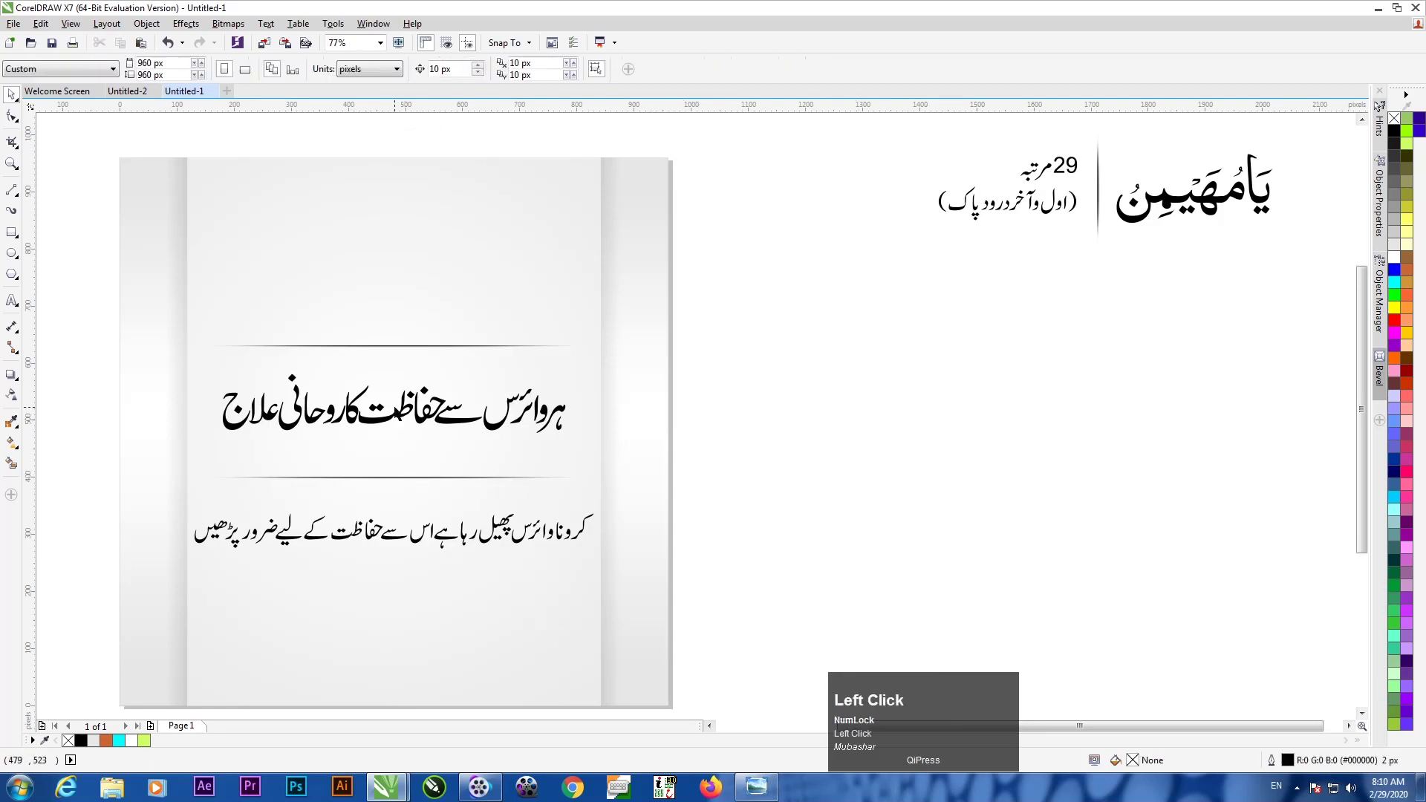
- Select the headline, smaller line and both horizontal dividers and nudge them up together by 20 px
left_click_drag(810, 269, 80, 630)
key("Up")
key("Up")
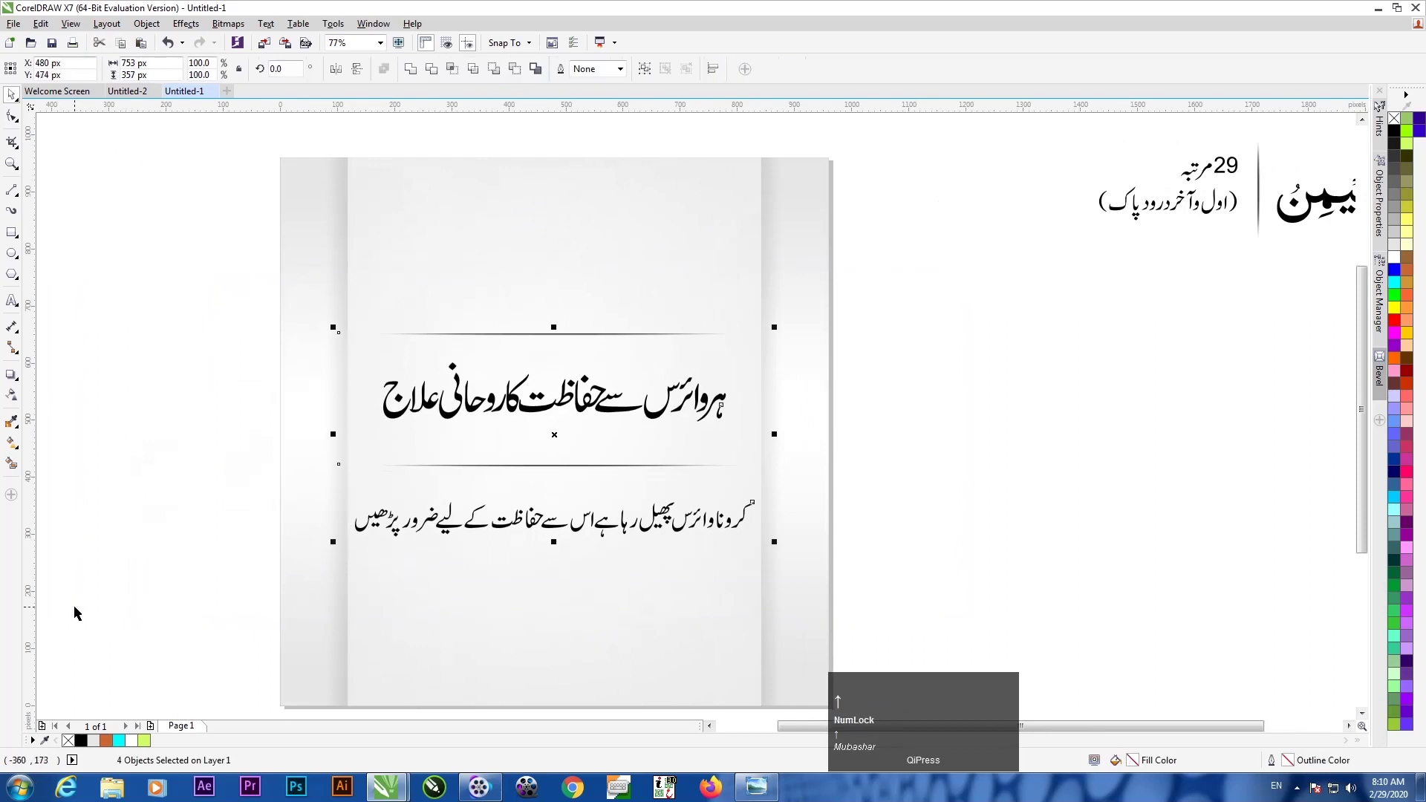
- Move the calligraphy word, vertical divider and two-line text to the left of the page and group them
scroll(973, 312, "down", 2)
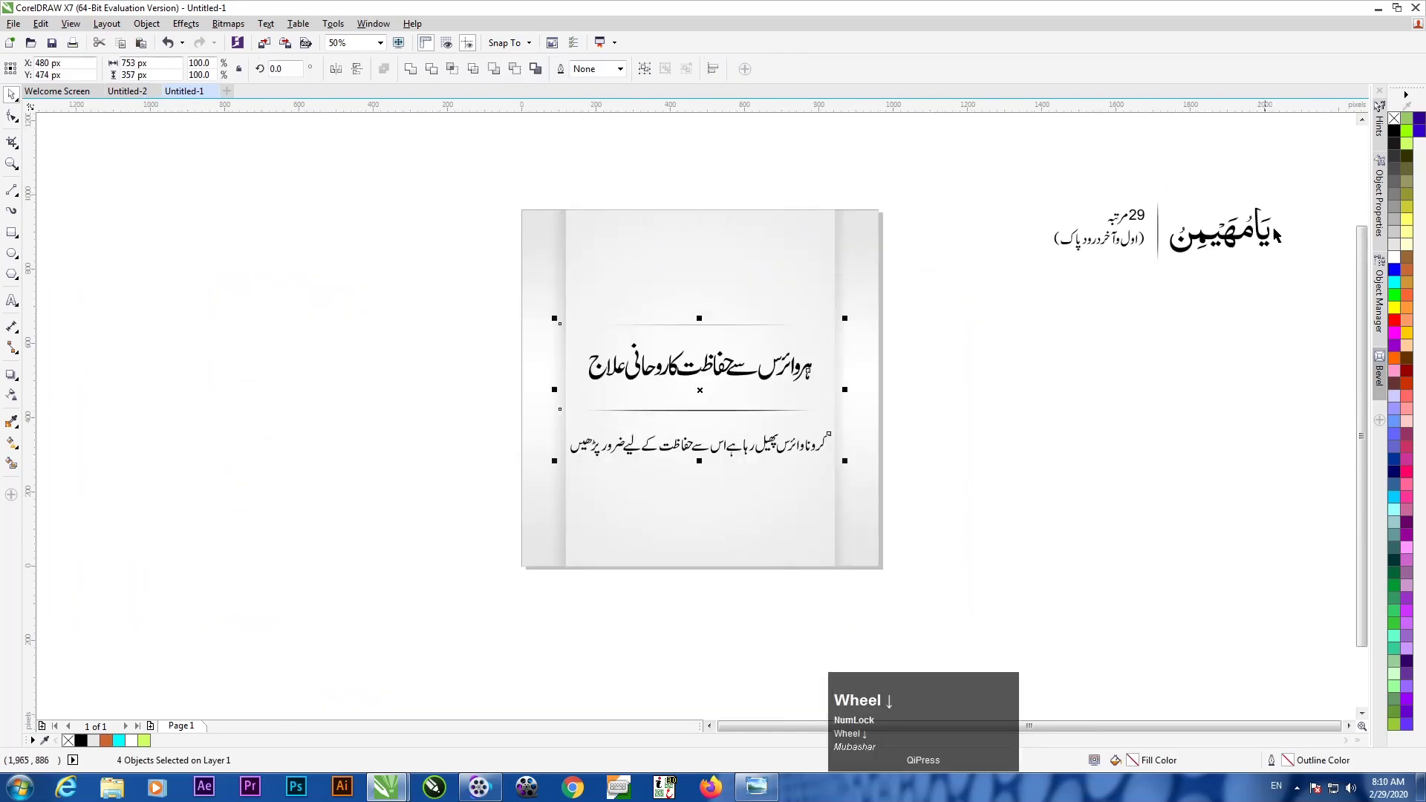
left_click_drag(1310, 181, 1037, 286)
left_click_drag(1117, 237, 289, 348)
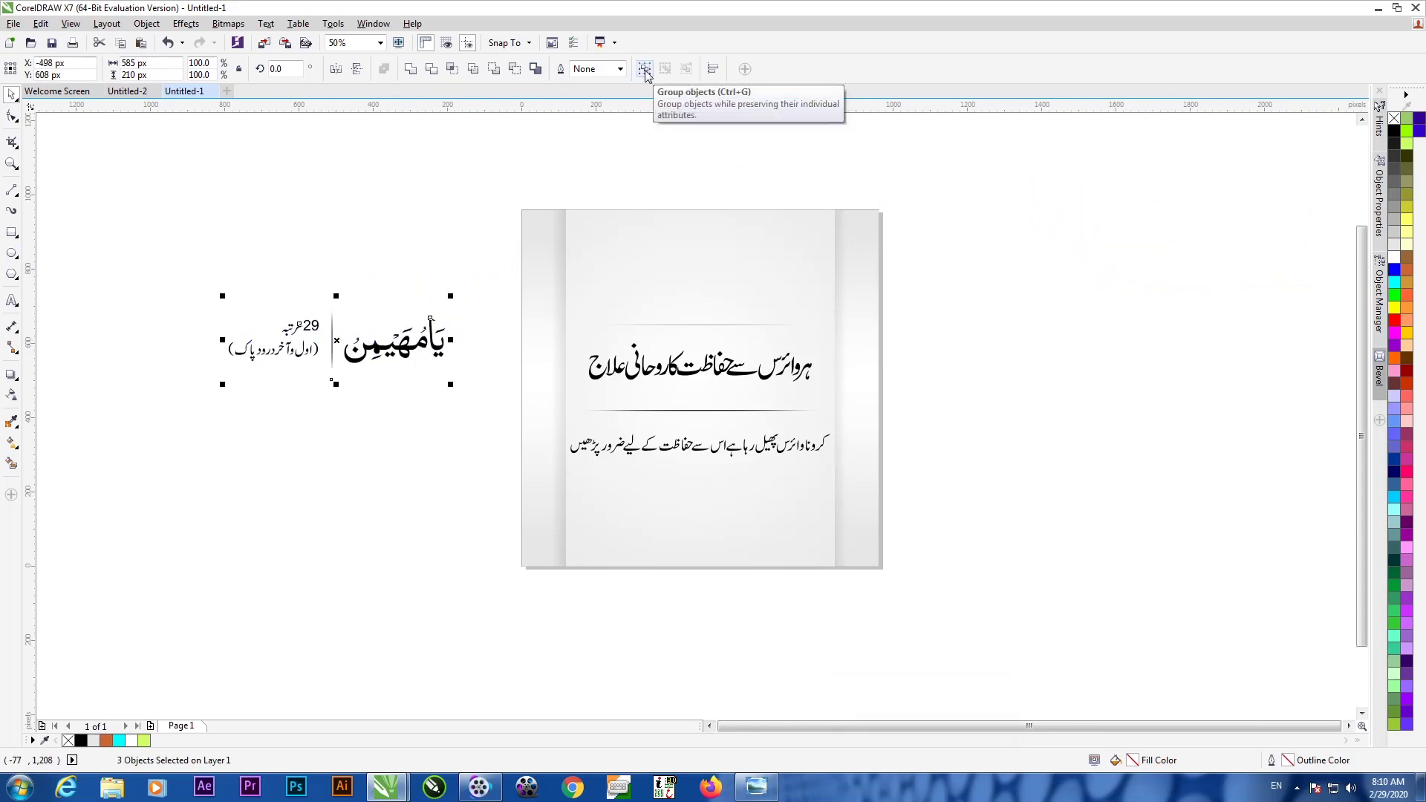
right_click(380, 355)
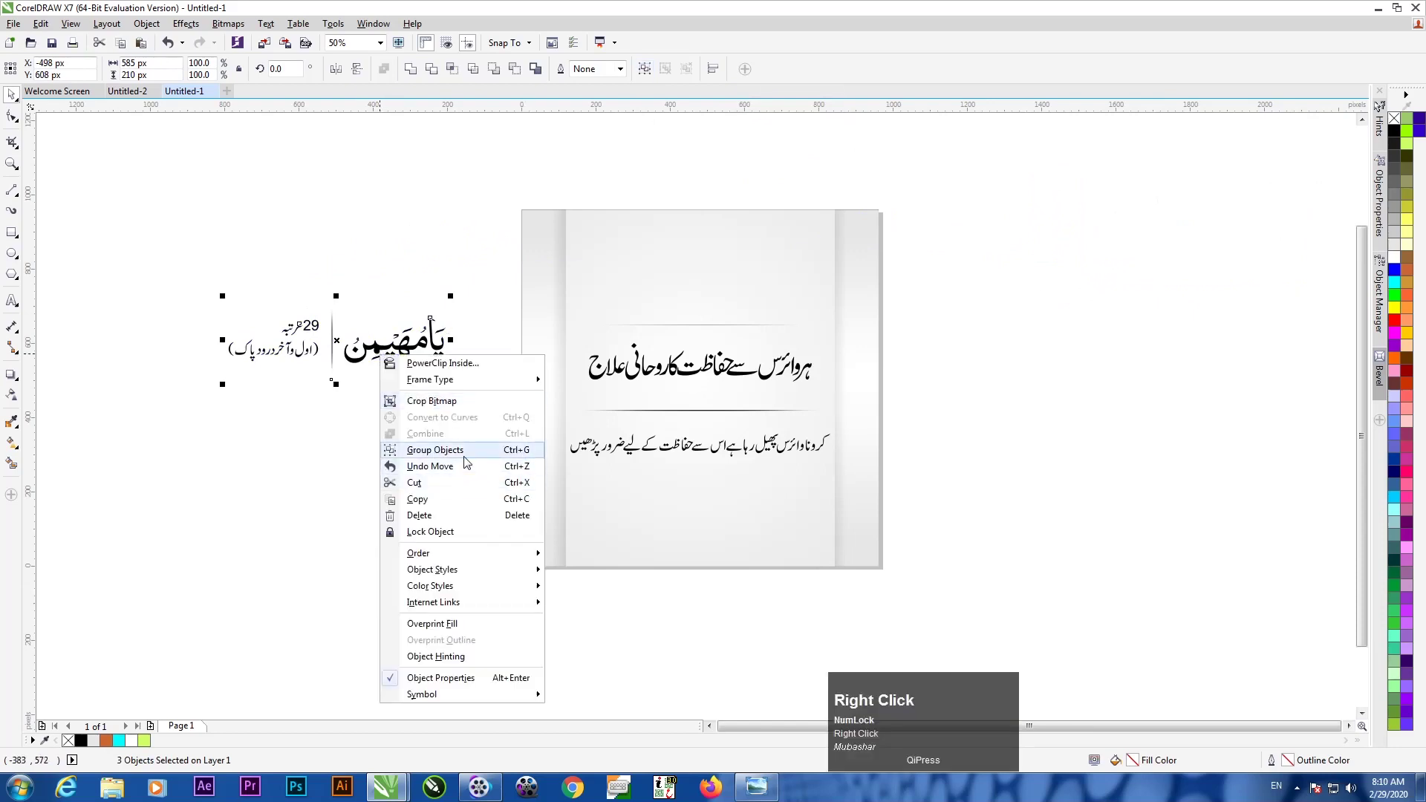
left_click(446, 450)
- Place the calligraphy group above the upper divider and apply Align Centers Vertically to it and all objects on the page
left_click_drag(336, 349, 697, 261)
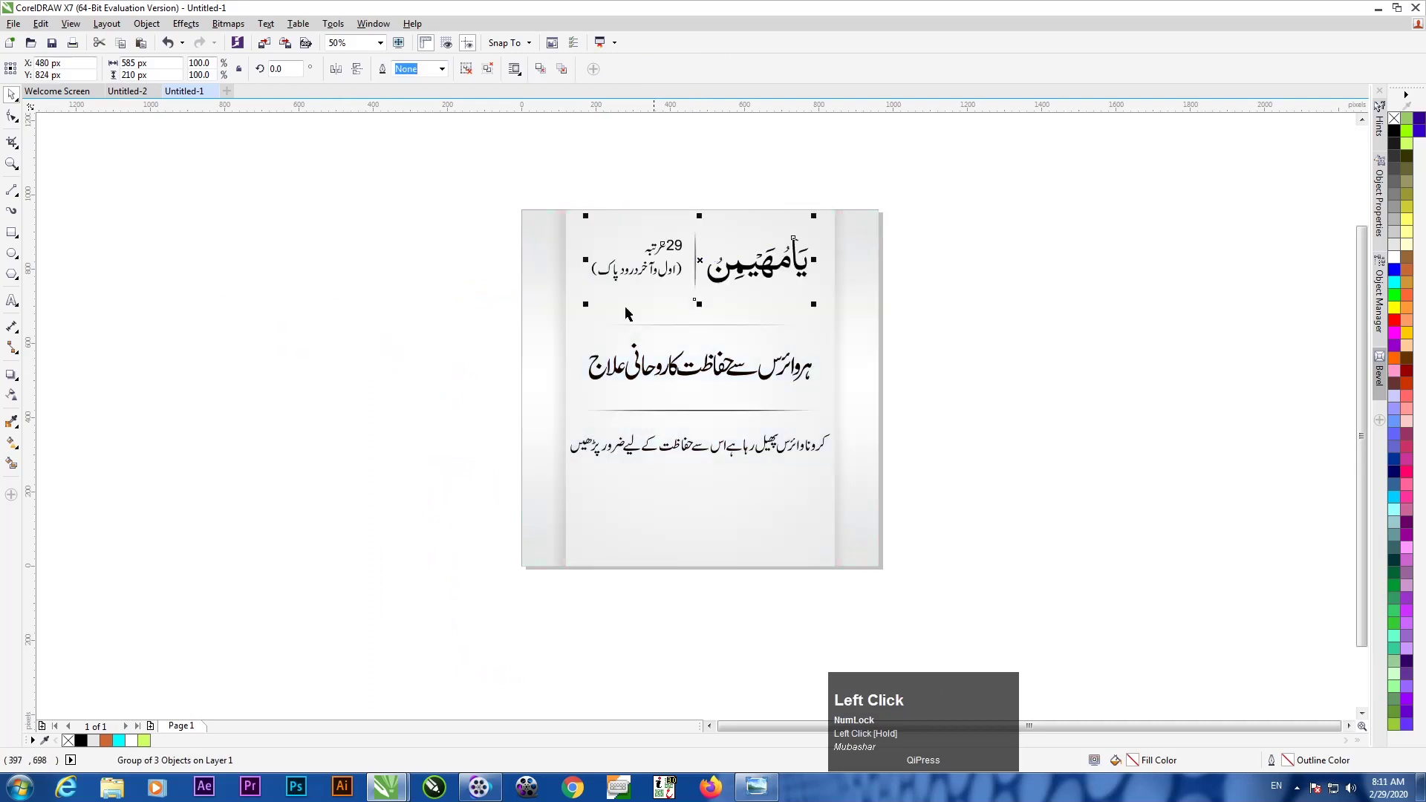
left_click_drag(367, 184, 1024, 617)
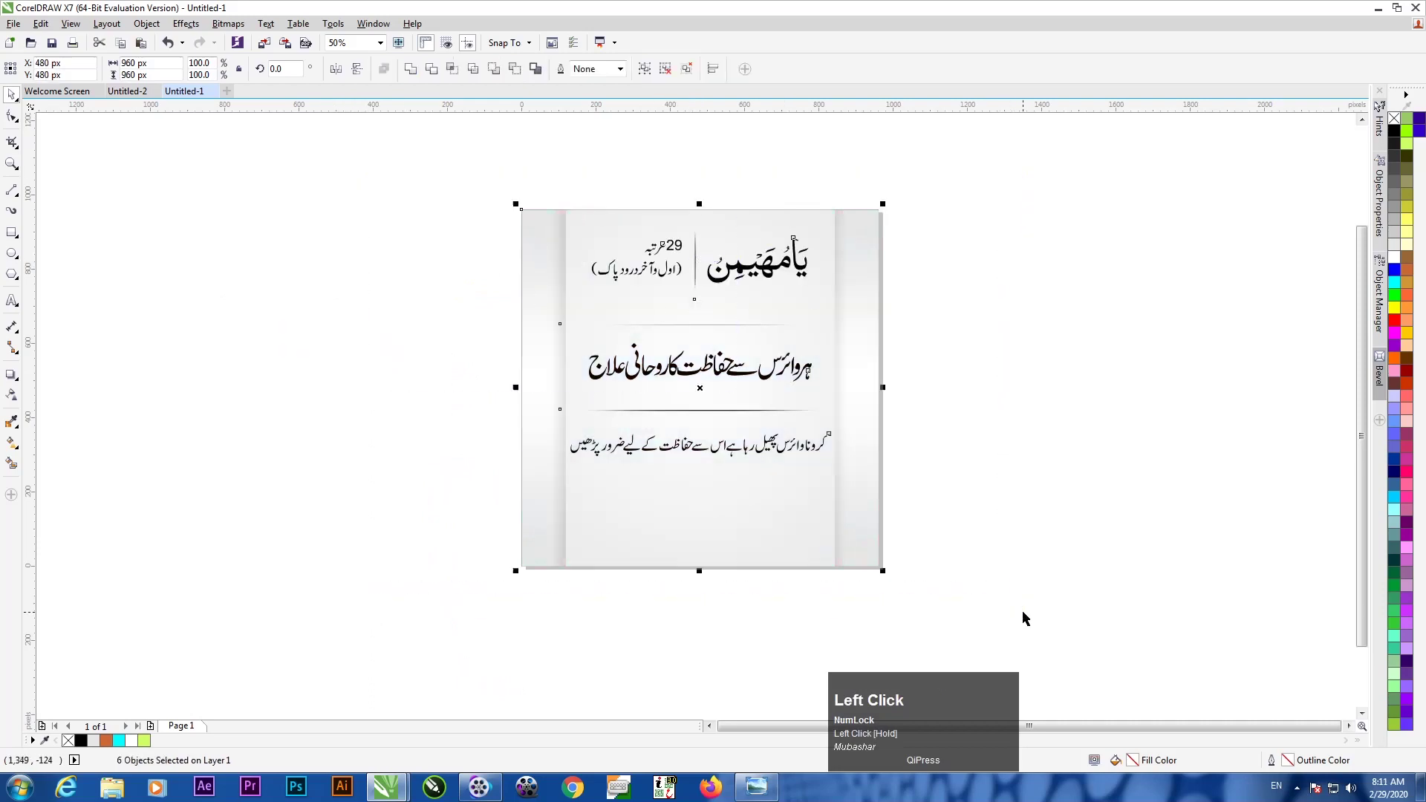
key("c")
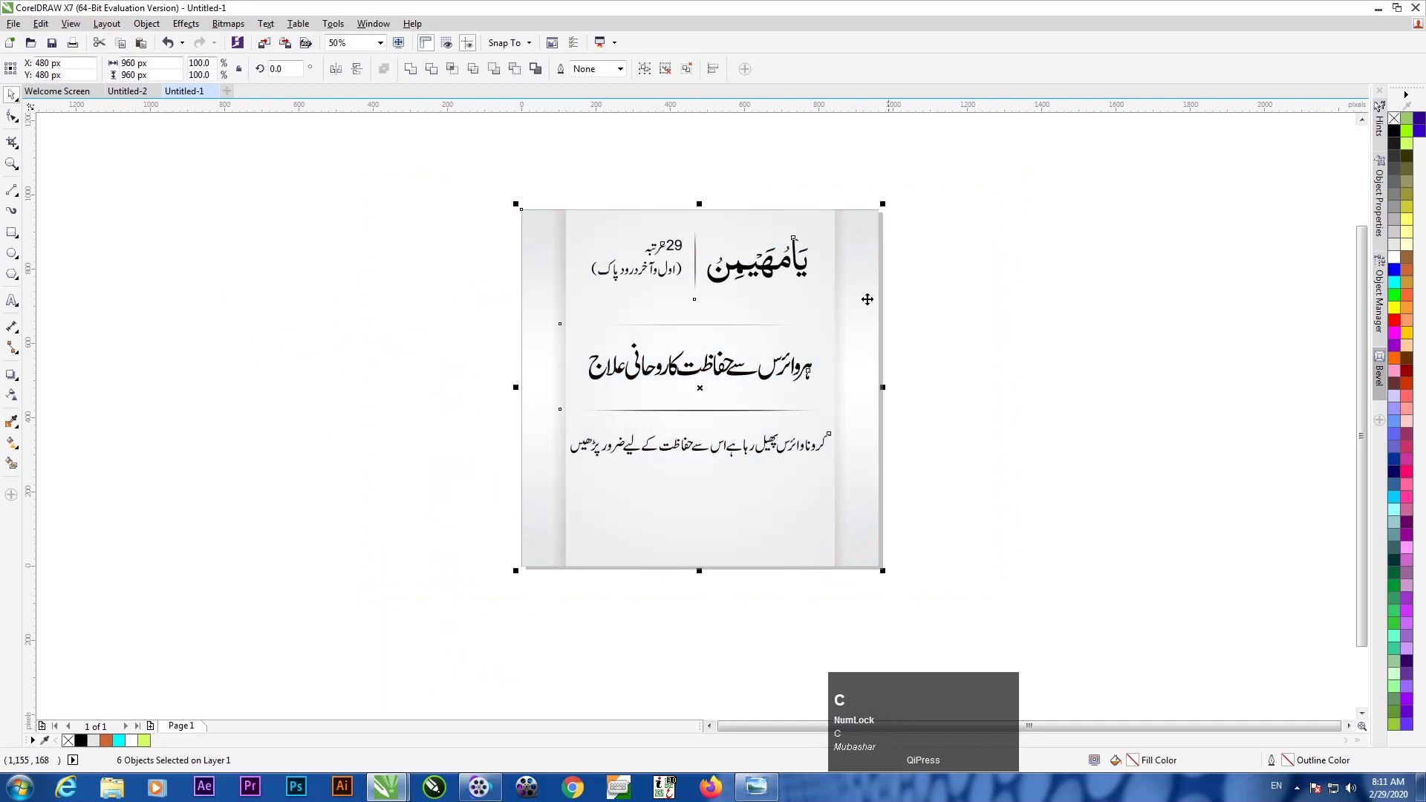
left_click(302, 404)
- Move the calligraphy group down to Y 794 px and enlarge it to about 656 × 236 px
scroll(714, 224, "up", 2)
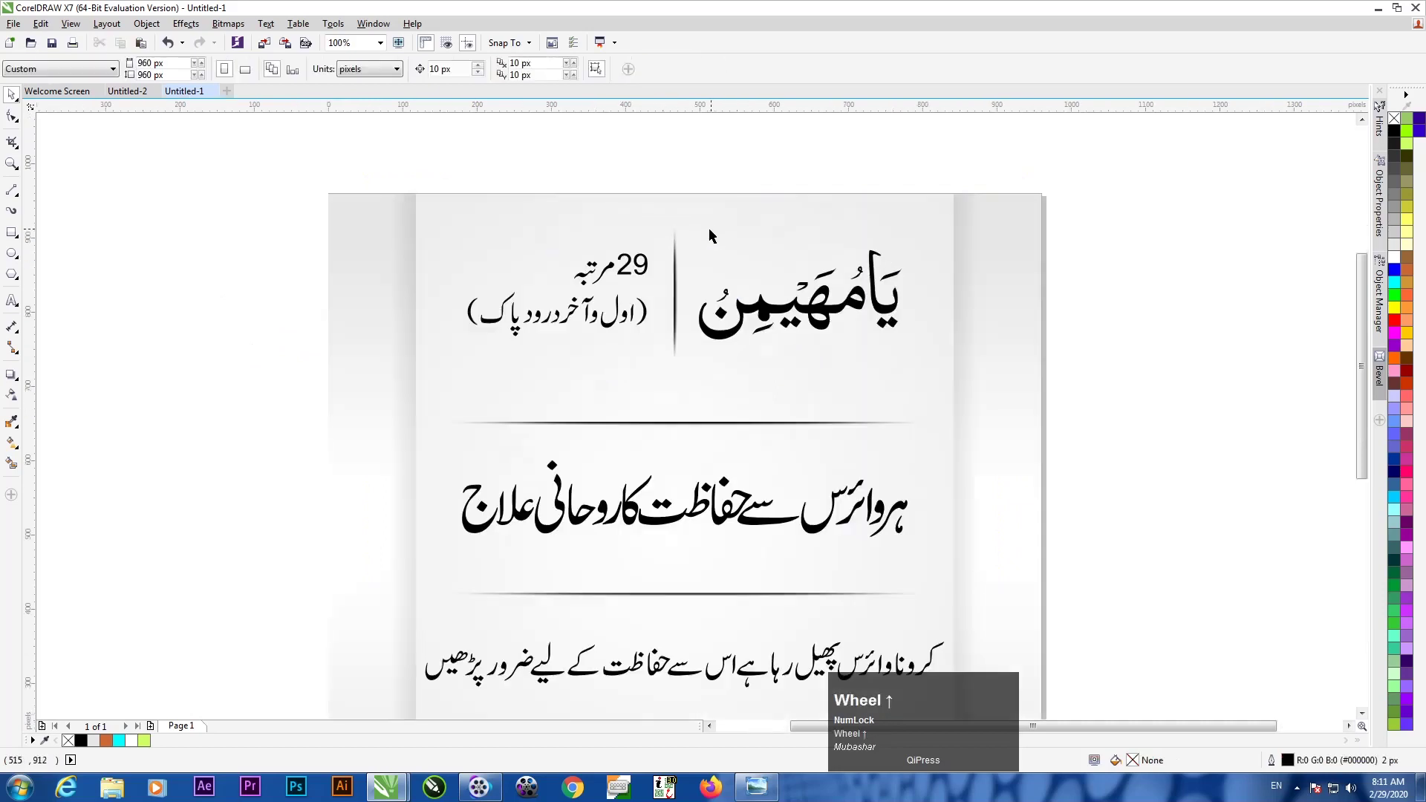
left_click(726, 335)
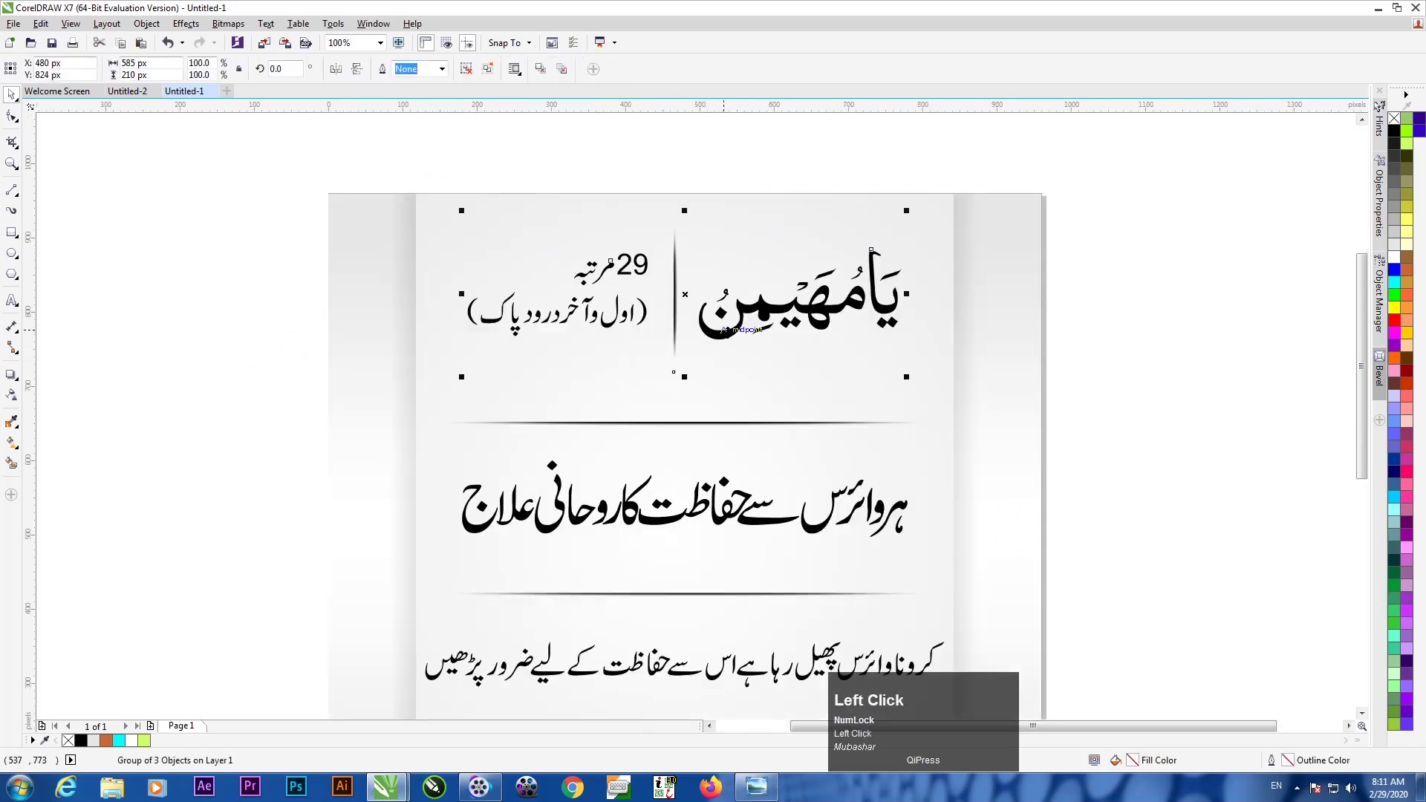
left_click_drag(726, 331, 734, 346)
key("Down")
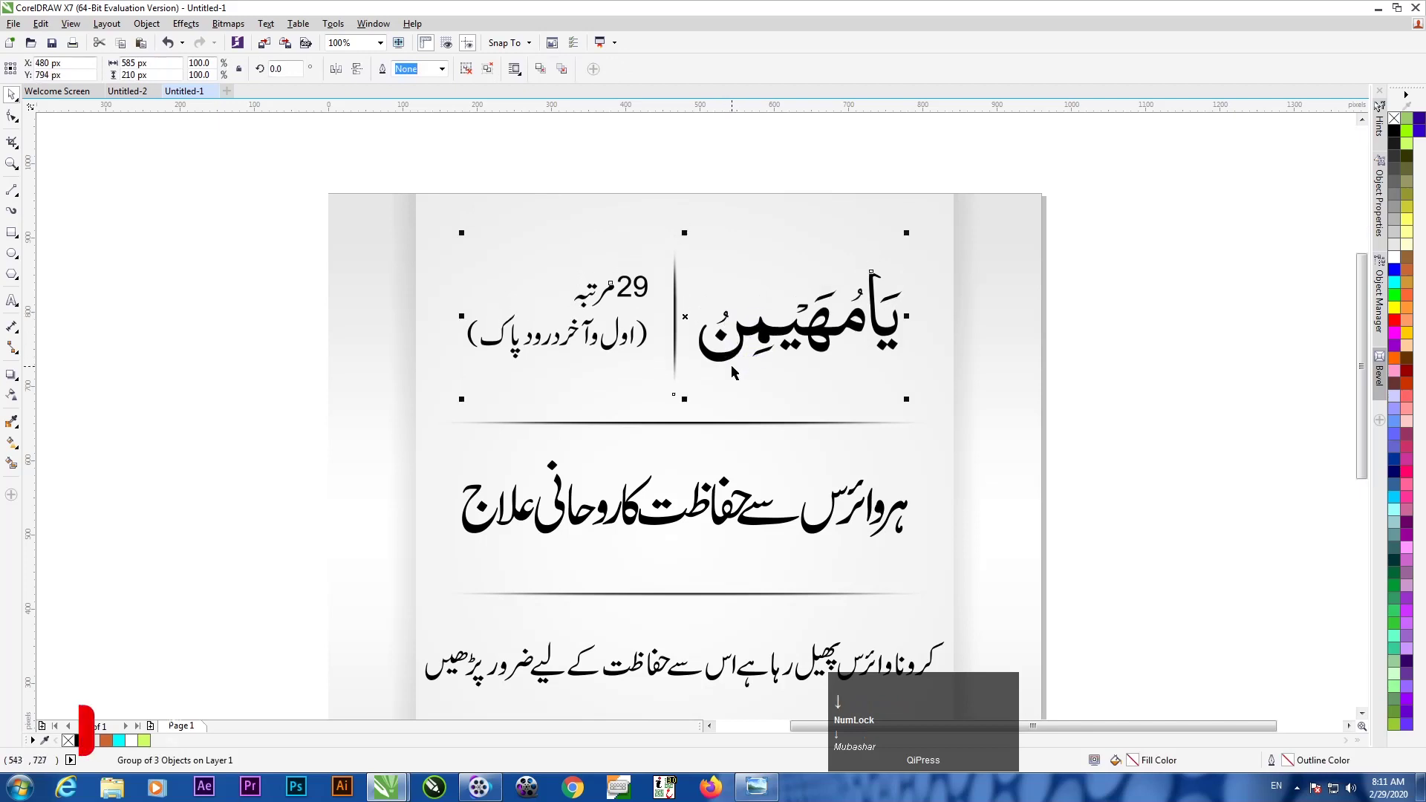
mouse_move(458, 401)
left_mouse_down()
mouse_move(422, 414)
mouse_move(437, 413)
left_mouse_up()
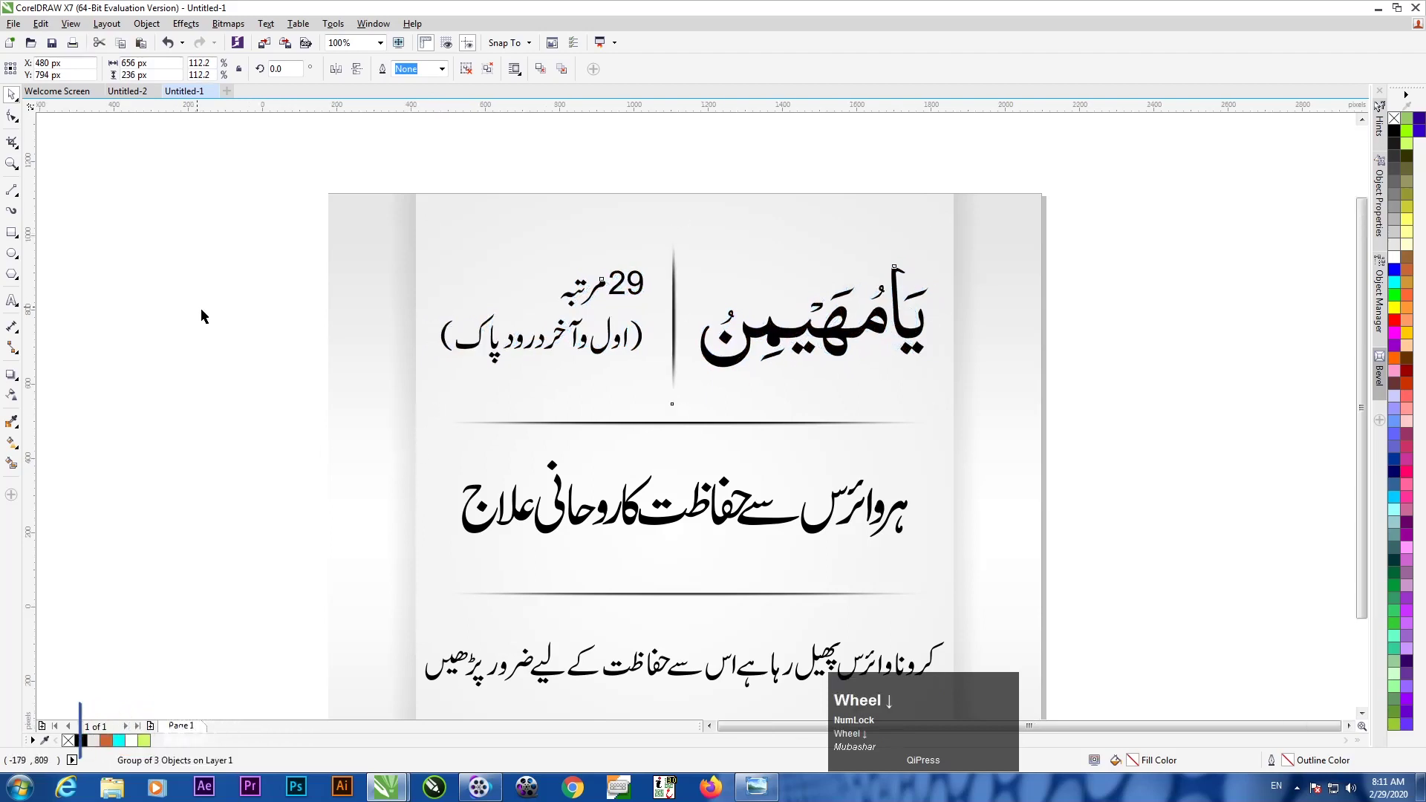
- Nudge the Urdu text line below the lower divider up to Y 336 px
scroll(173, 417, "down", 1)
left_click(179, 416)
key("F4")
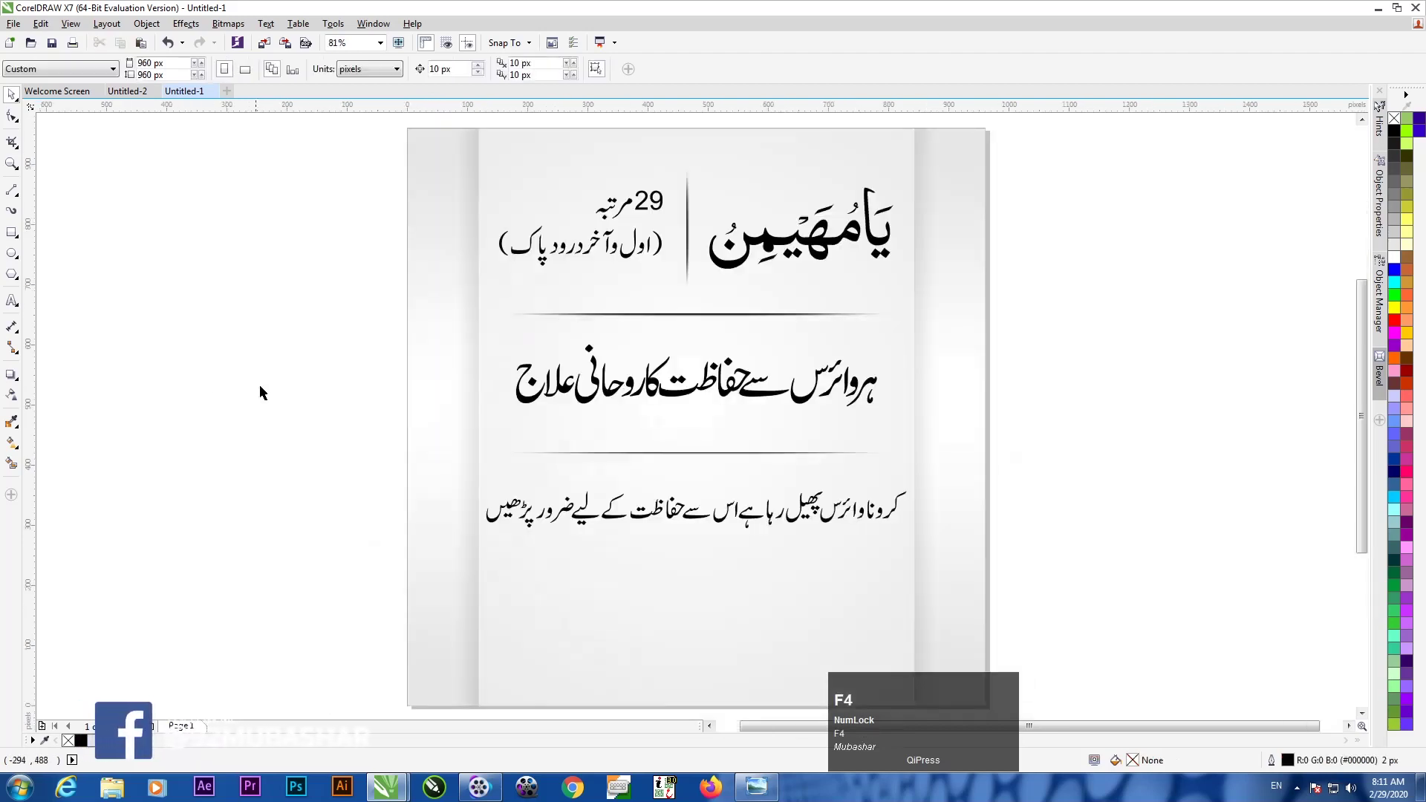
left_click(681, 517)
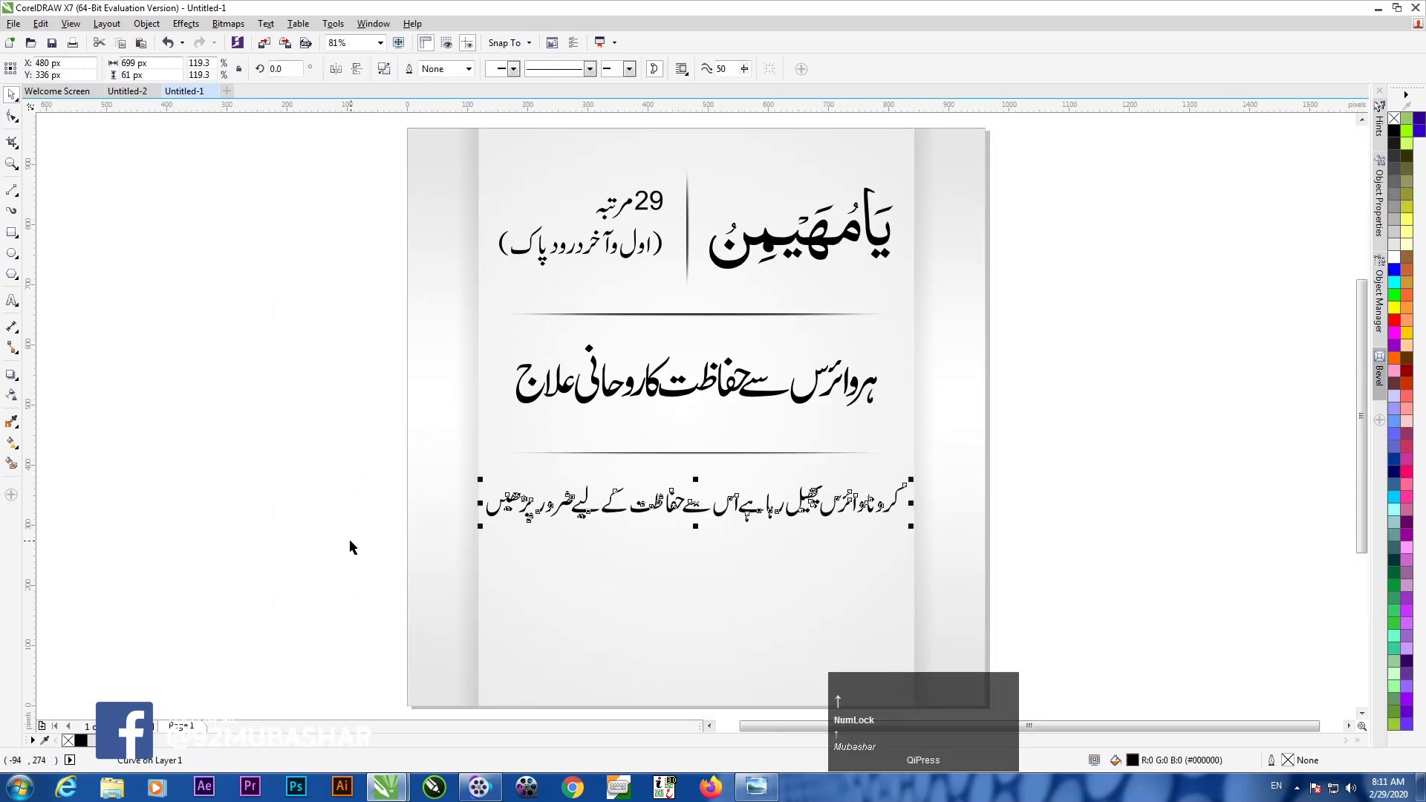
left_click(282, 542)
- Fill the headline between the dividers with mid-gray and the text line below them with 80% Black
left_click(670, 389)
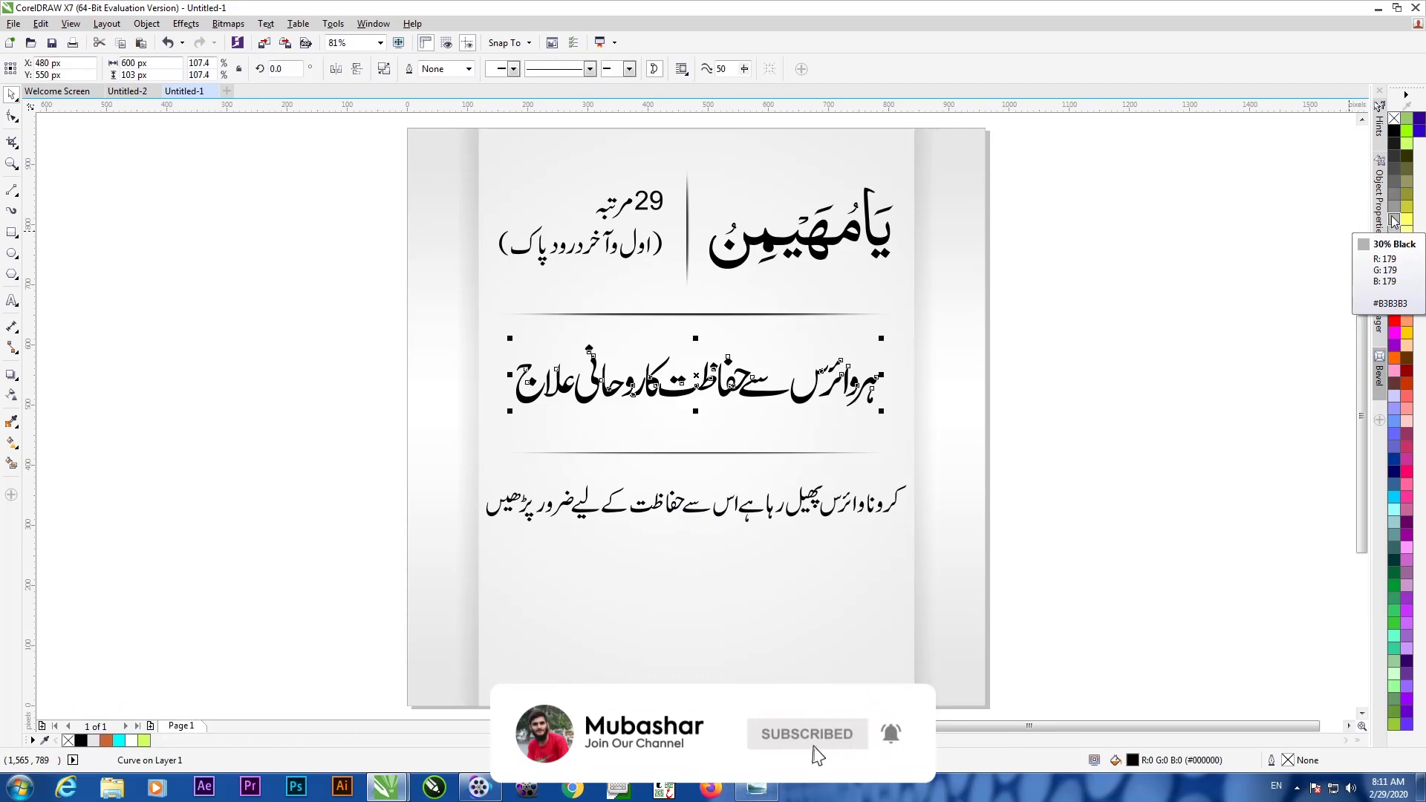
left_click(1396, 198)
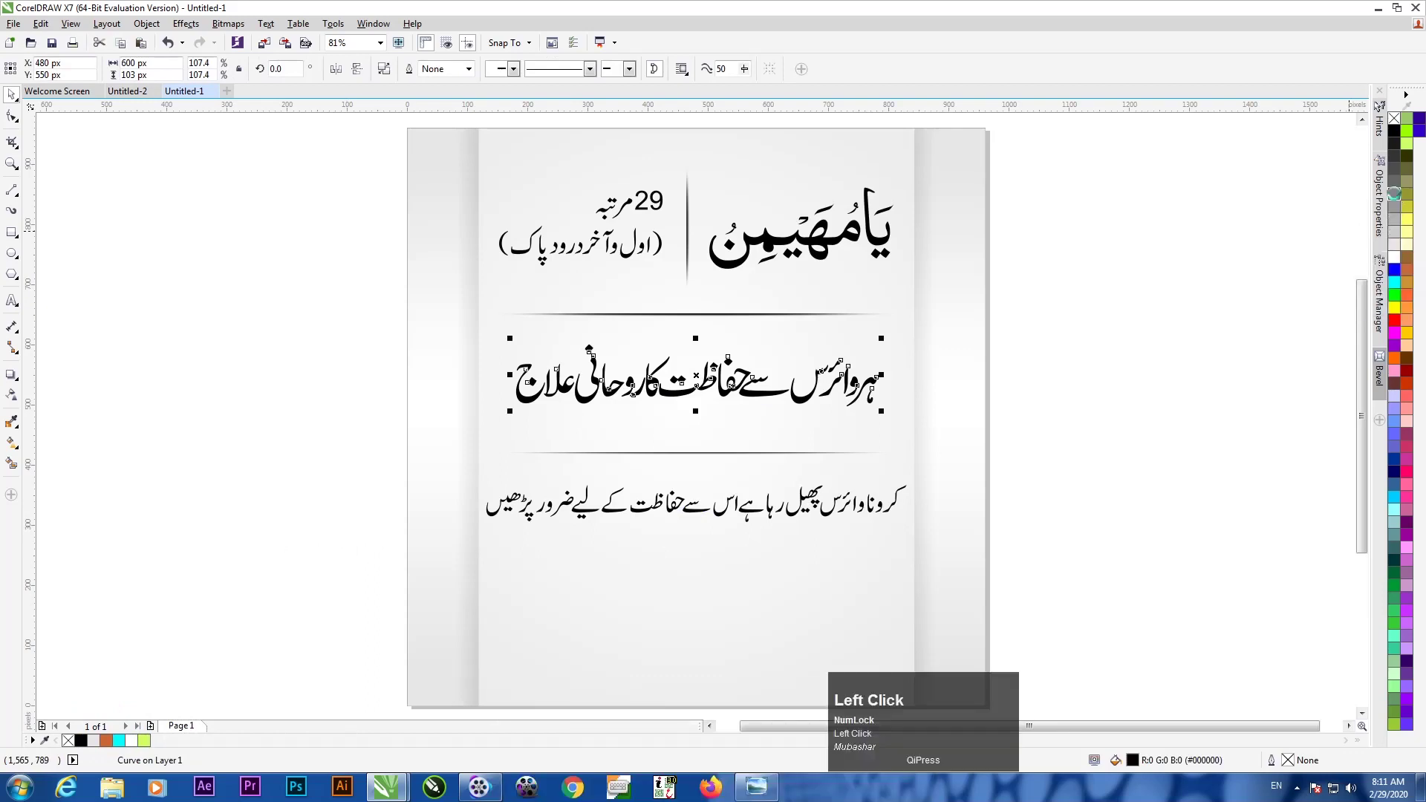
left_click(915, 570)
left_click_drag(1109, 453, 173, 560)
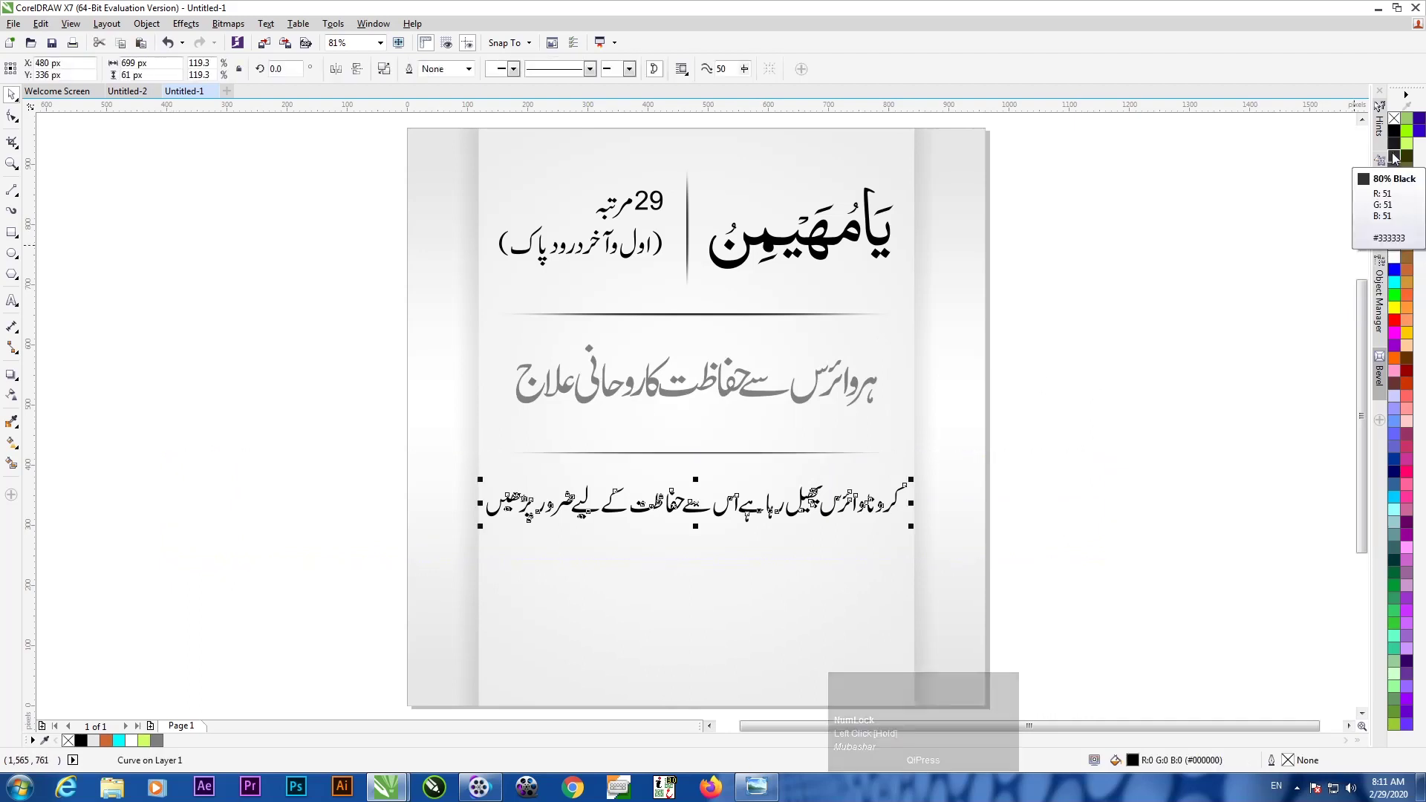
left_click(1155, 382)
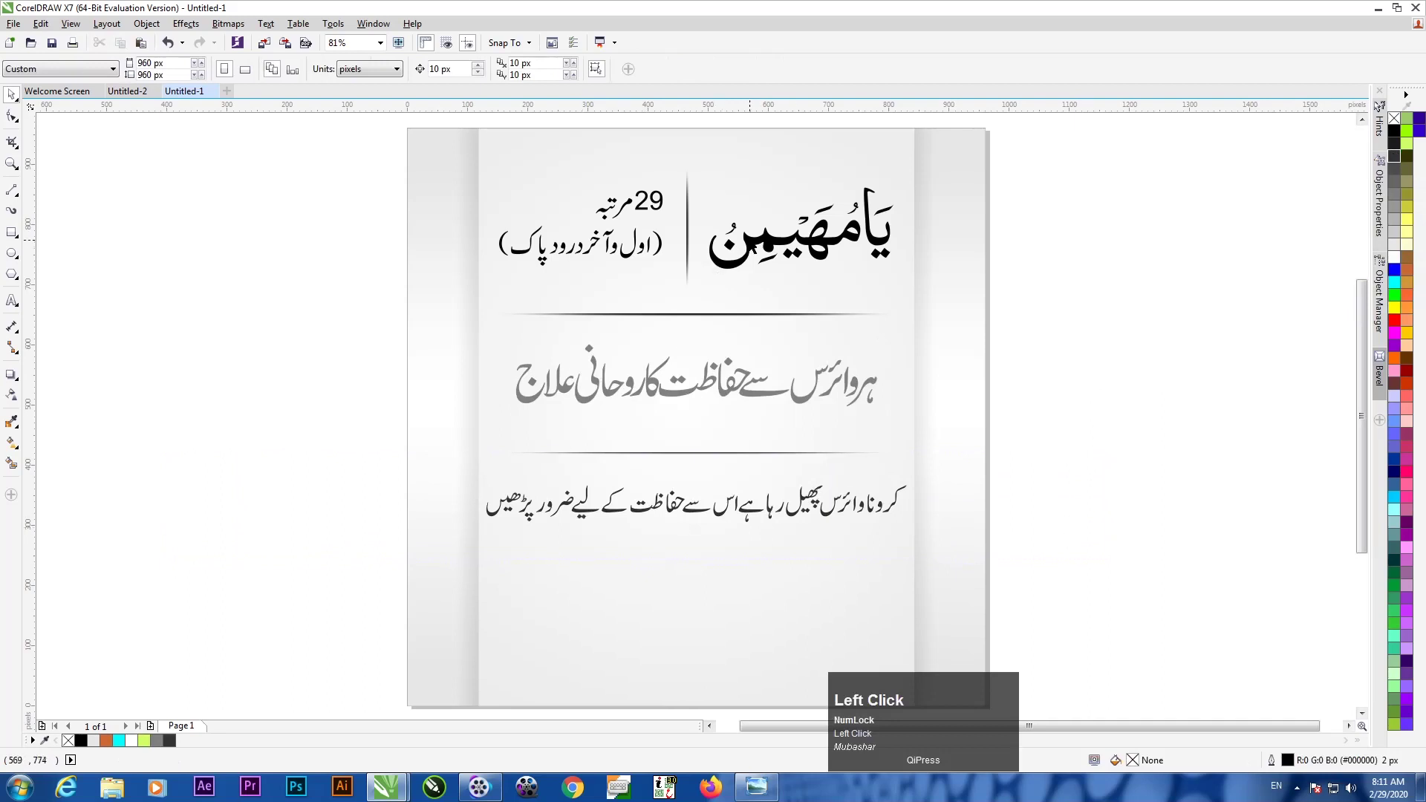
- Fill the calligraphy group above the upper divider with black
left_click(752, 237)
left_click(1394, 133)
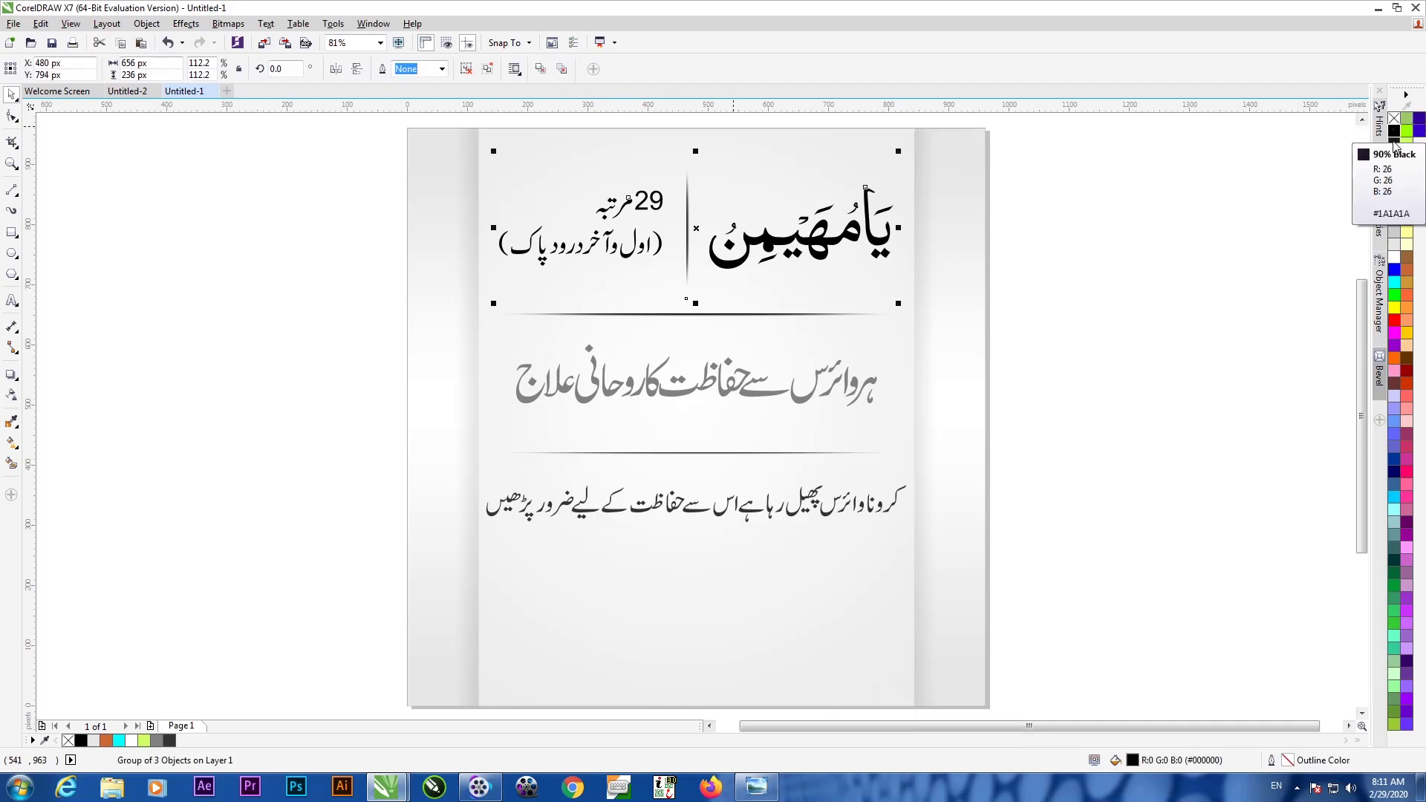
left_click(1393, 133)
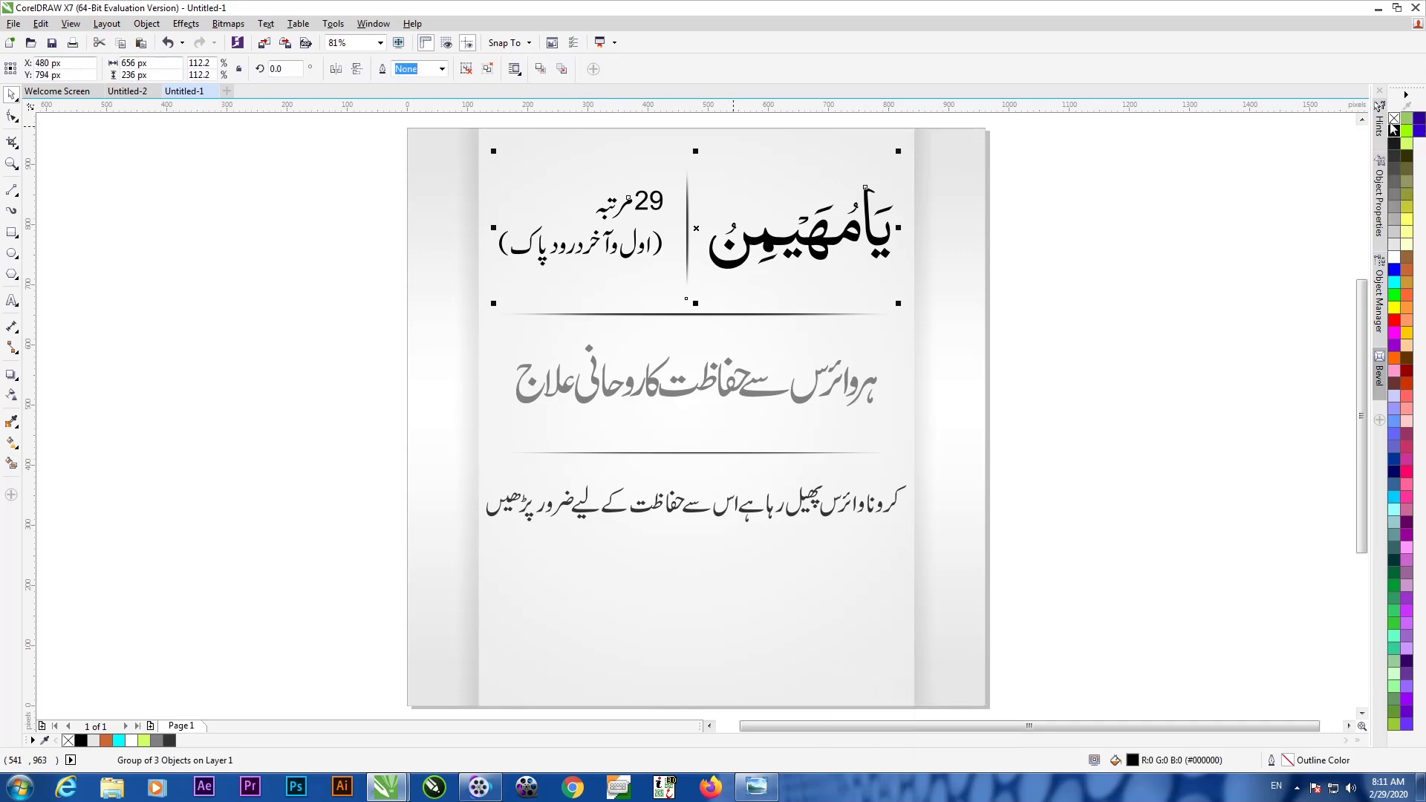
left_click(1175, 312)
scroll(505, 451, "down", 1)
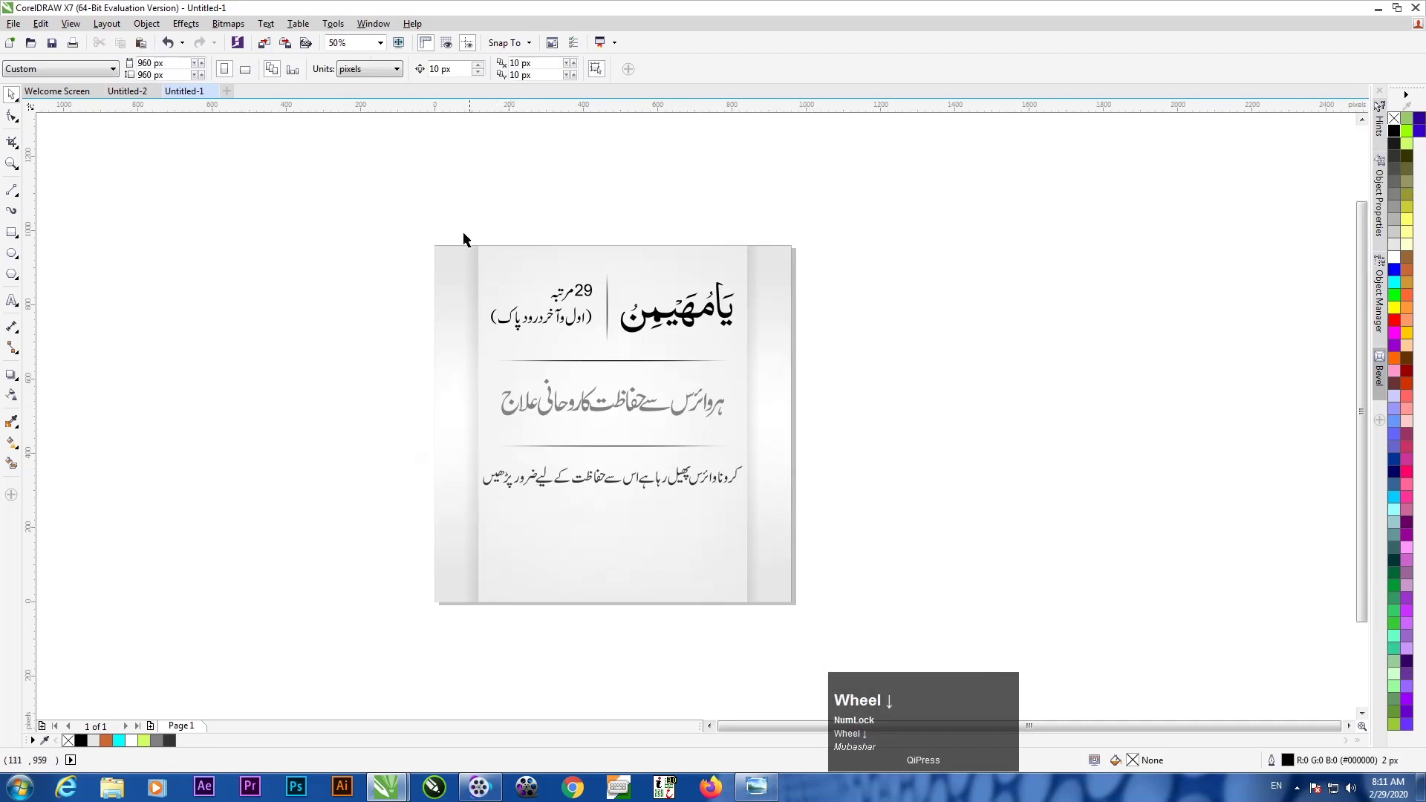
key("F4")
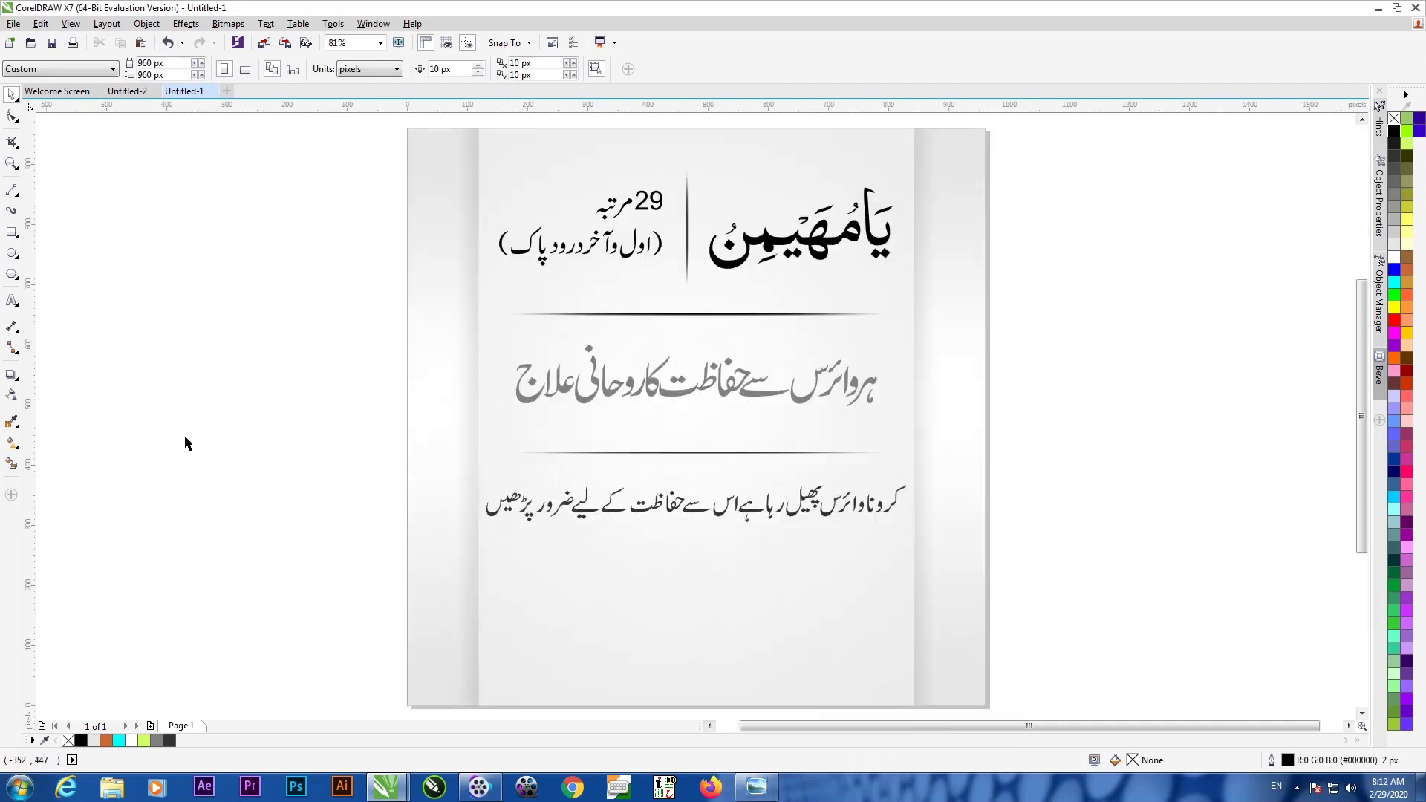
- Draw a rectangle about 1,146 × 68 px across the lower part of the page, extending past both side edges
left_click(11, 234)
scroll(309, 461, "down", 4)
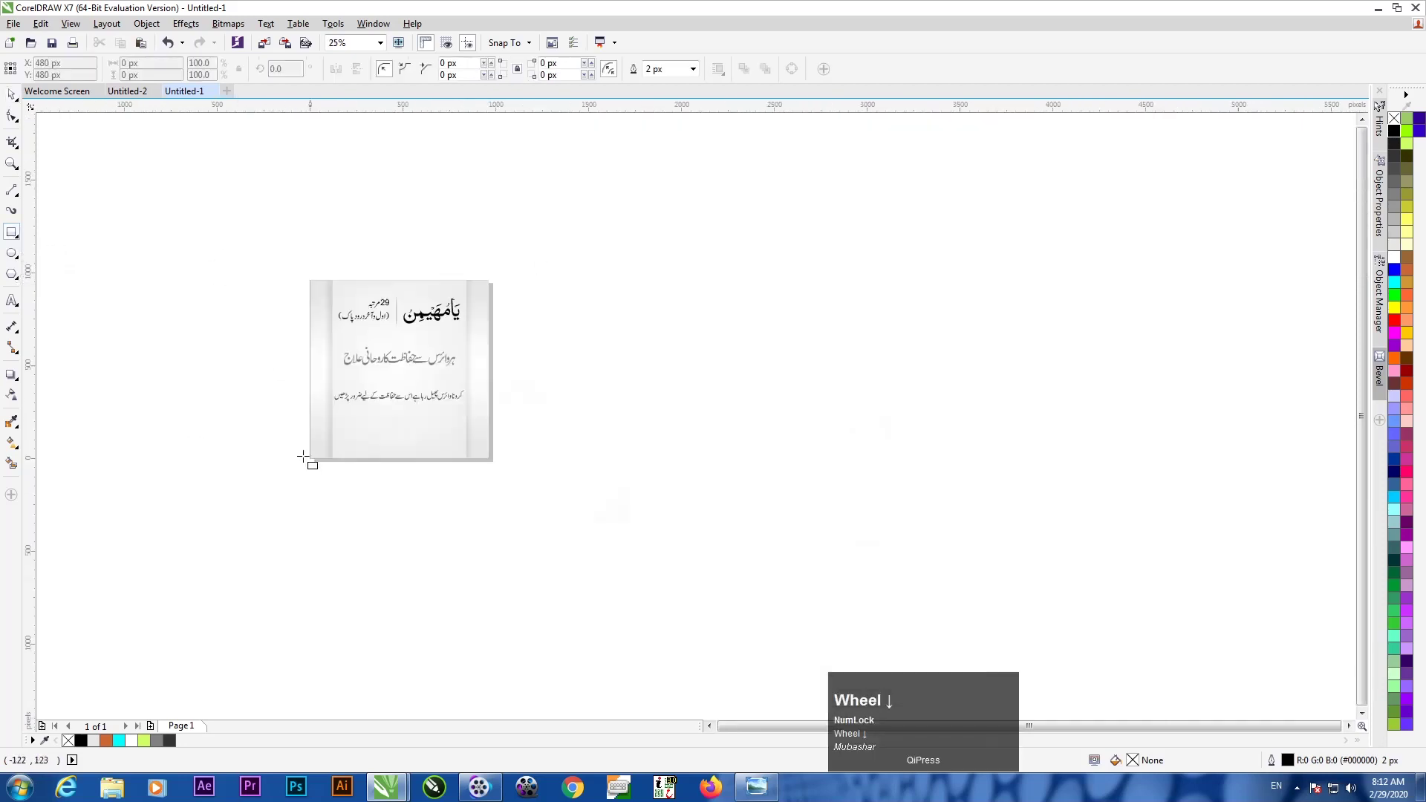
scroll(305, 440, "up", 3)
left_click_drag(278, 406, 704, 431)
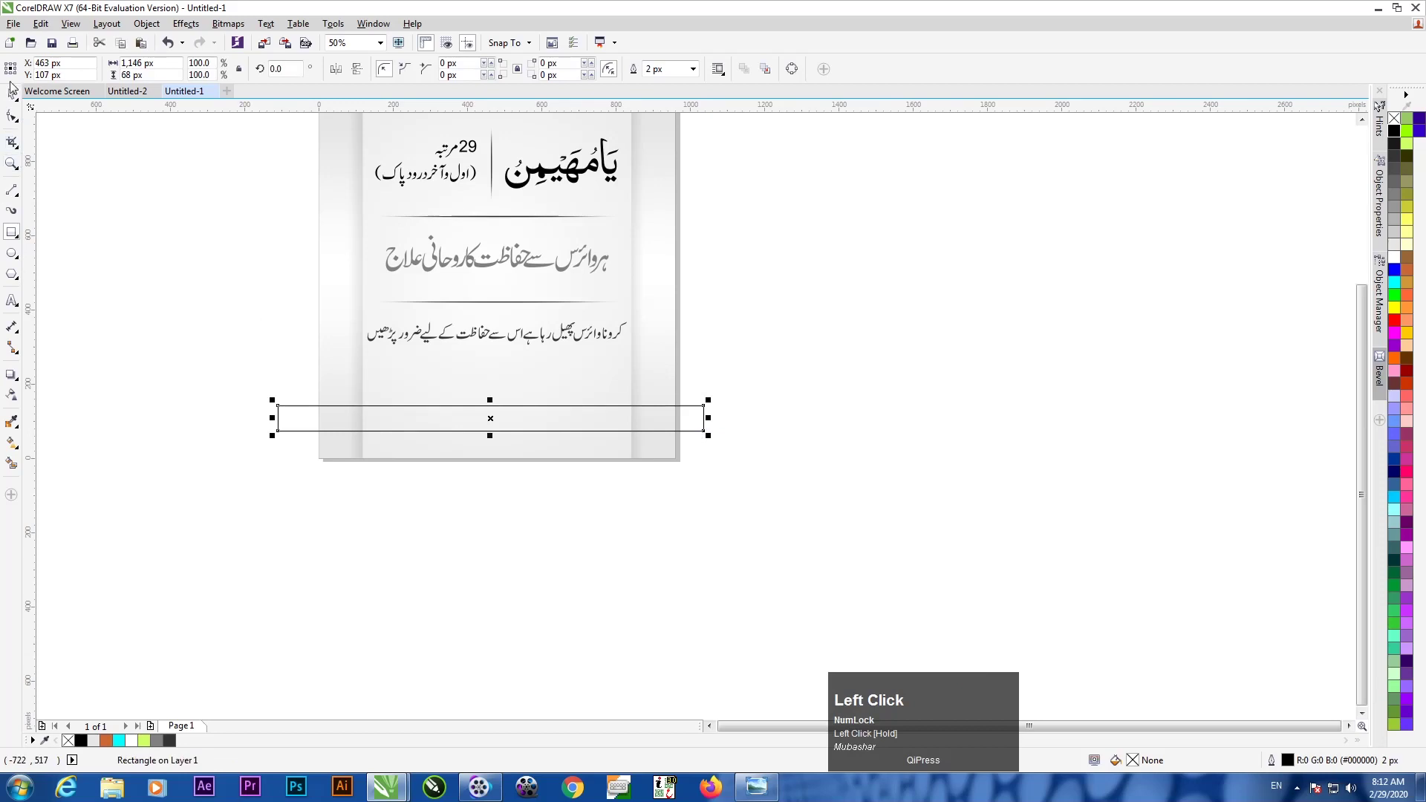
scroll(490, 425, "up", 2)
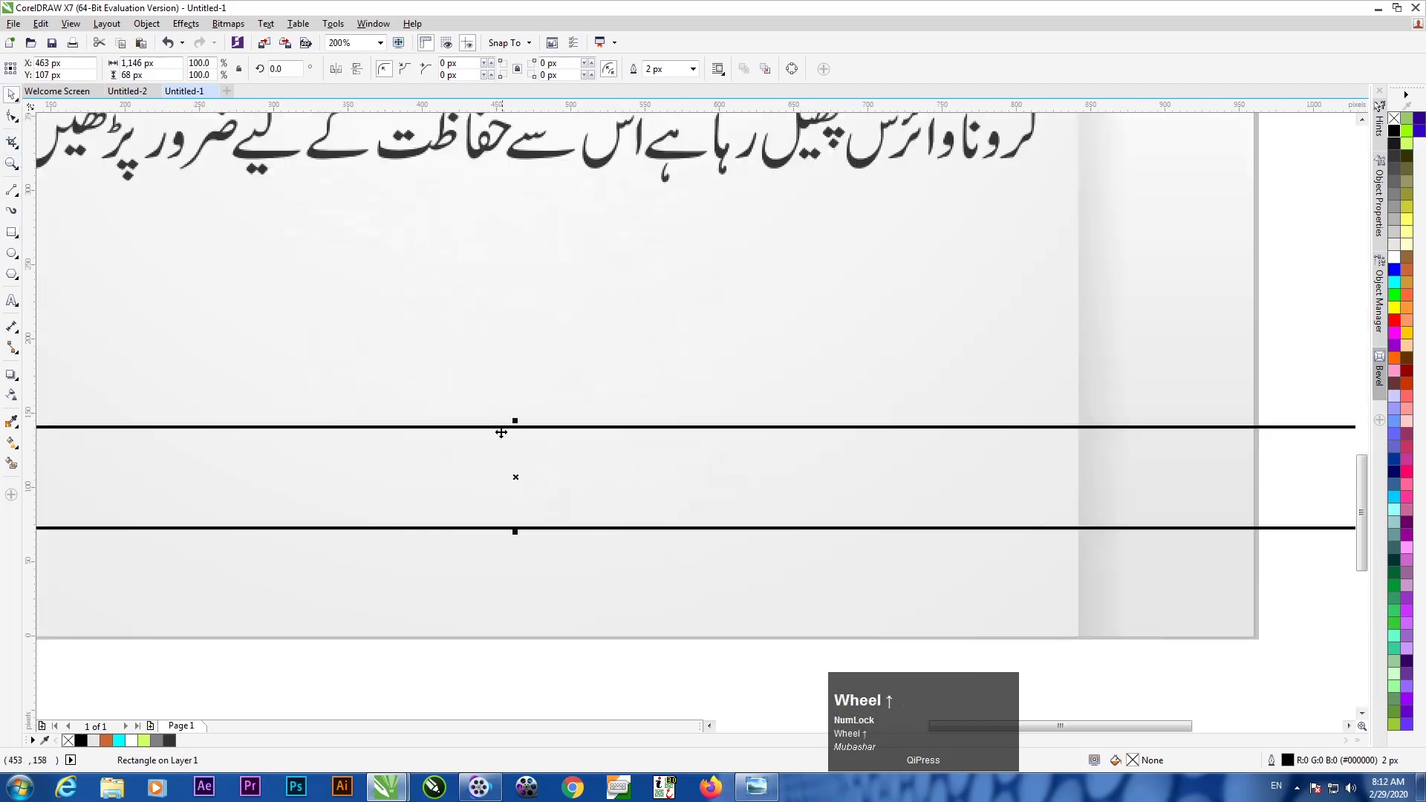
scroll(538, 425, "down", 1)
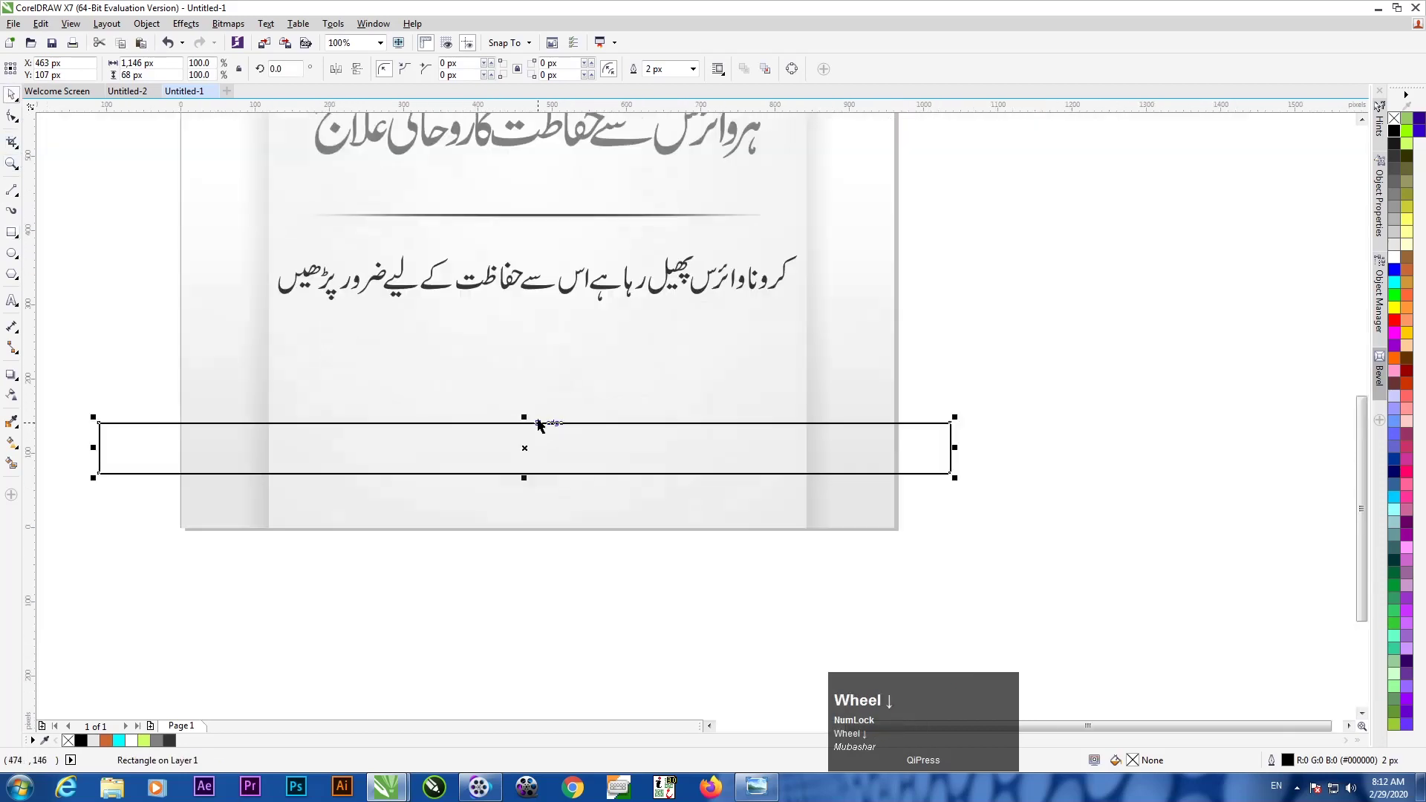
- Give the rectangle a yellow #FFCC00 fill with no outline and shift it slightly up and left
left_click(1407, 334)
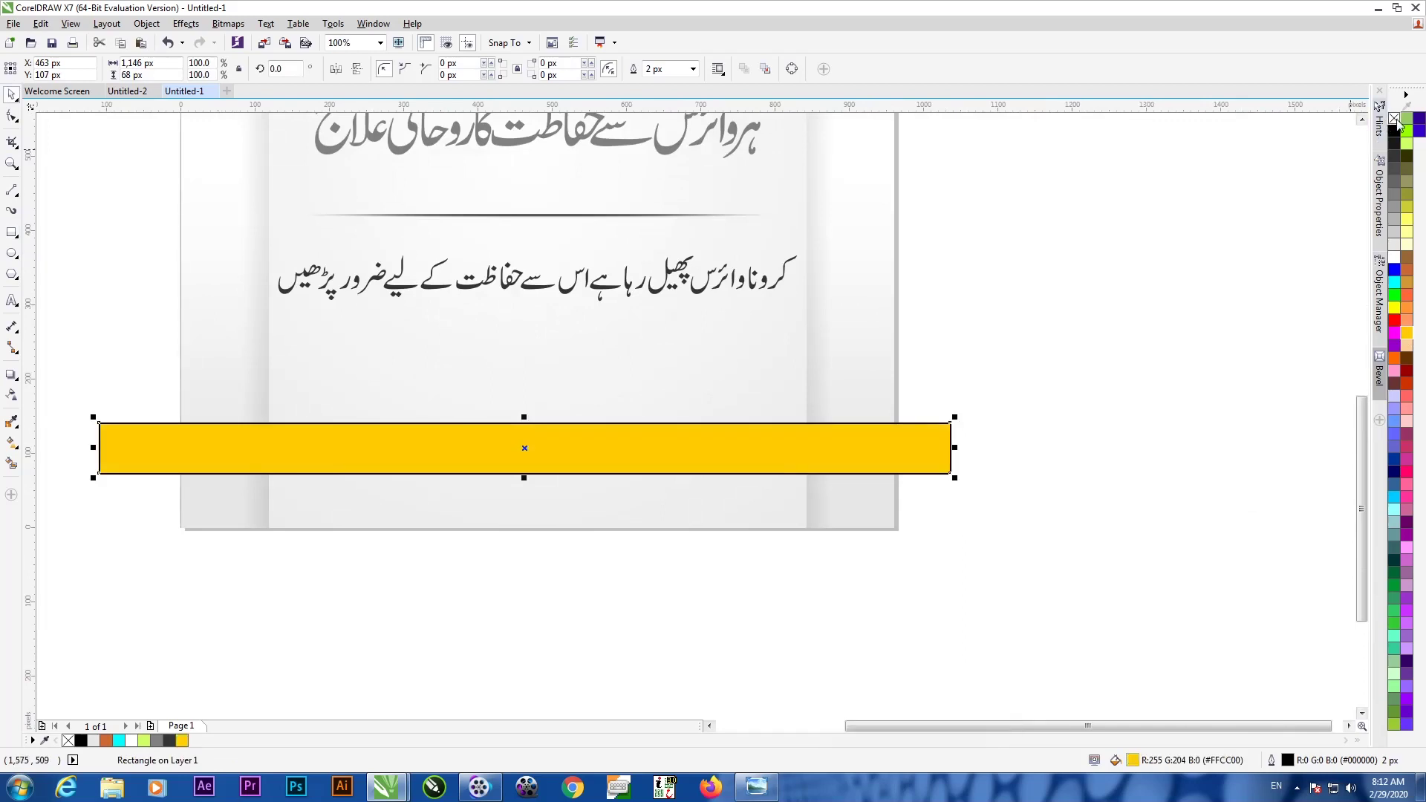
right_click(1394, 119)
left_click_drag(844, 449, 839, 434)
left_click(547, 627)
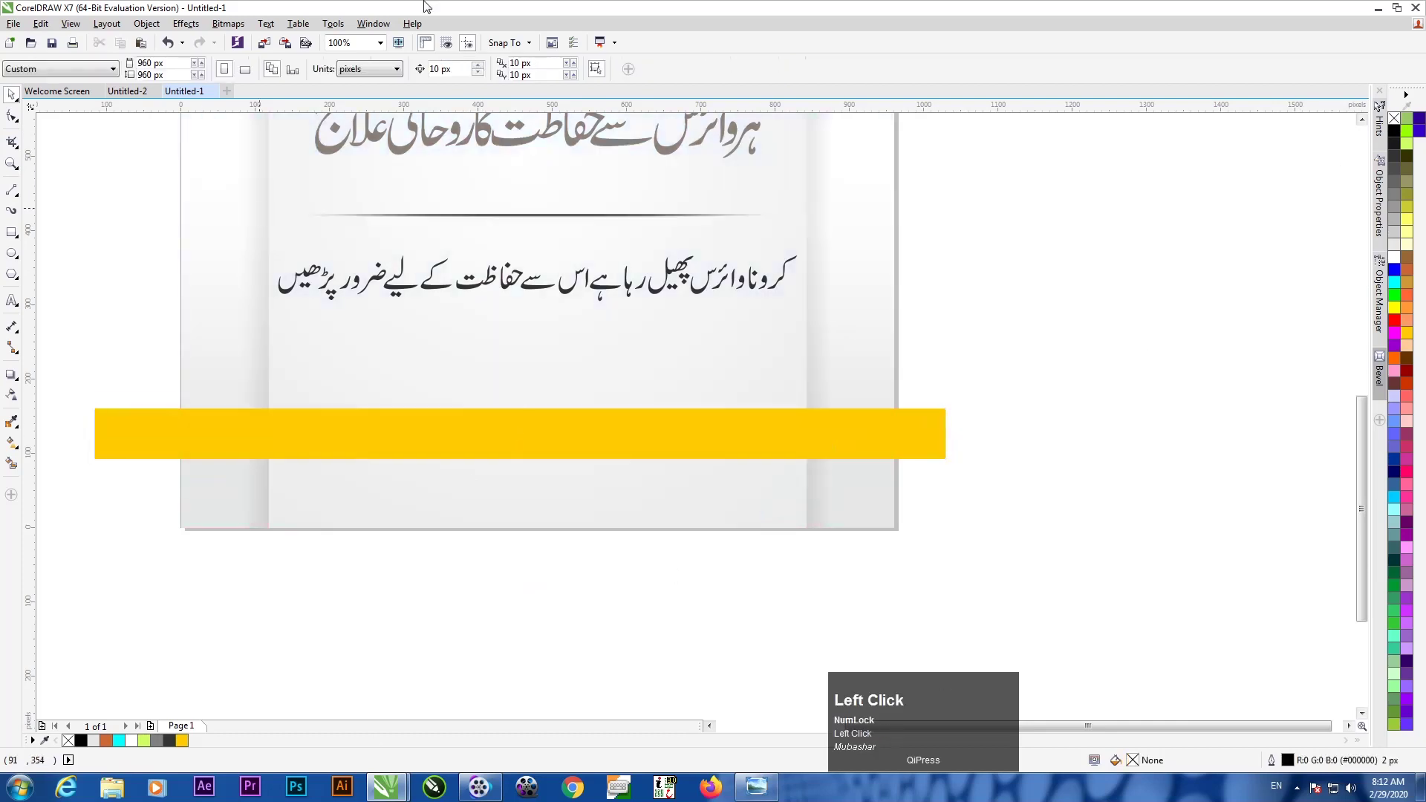
- Import the social media handles file Untitled-1h.cdr from the desktop into the drawing
left_click(1396, 7)
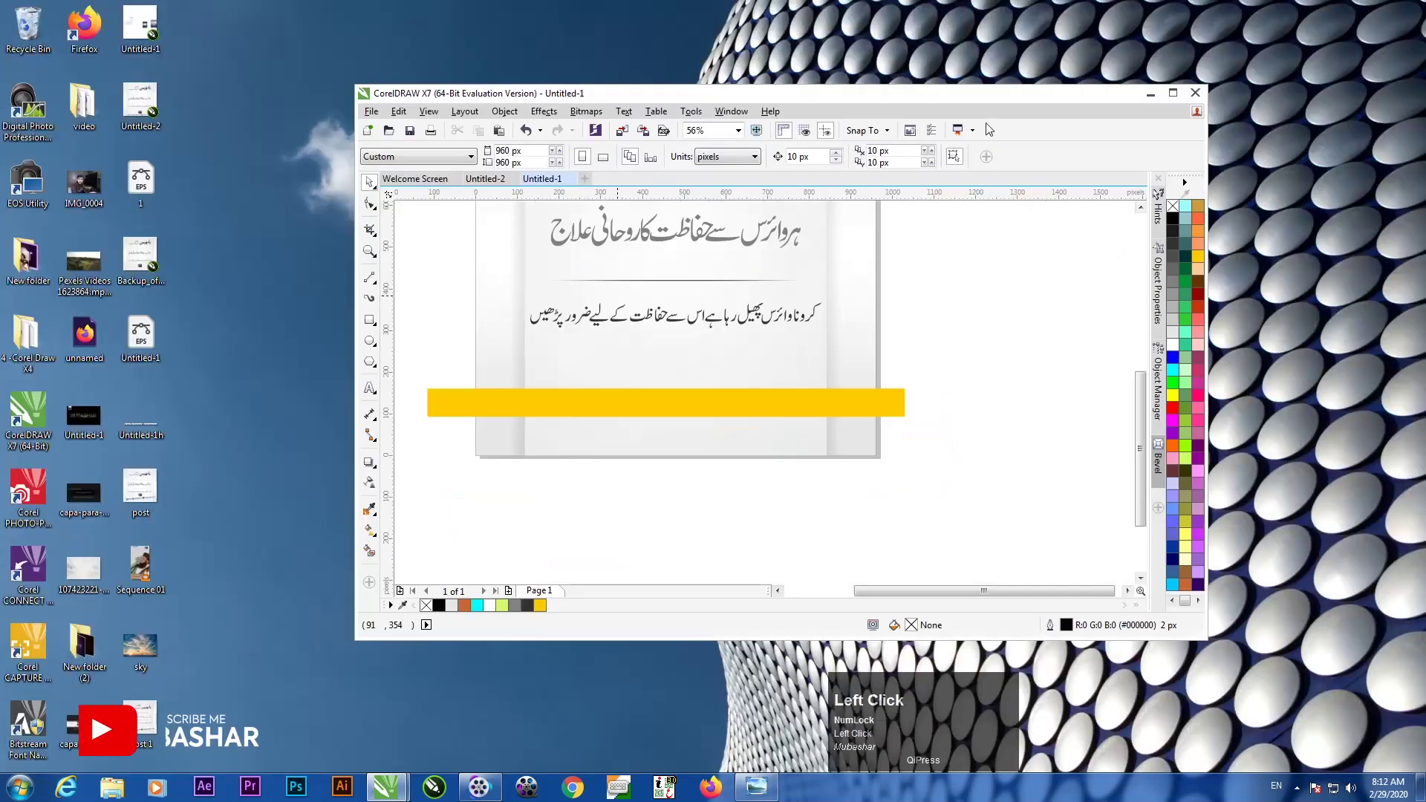
left_click_drag(141, 420, 815, 452)
left_click(1172, 93)
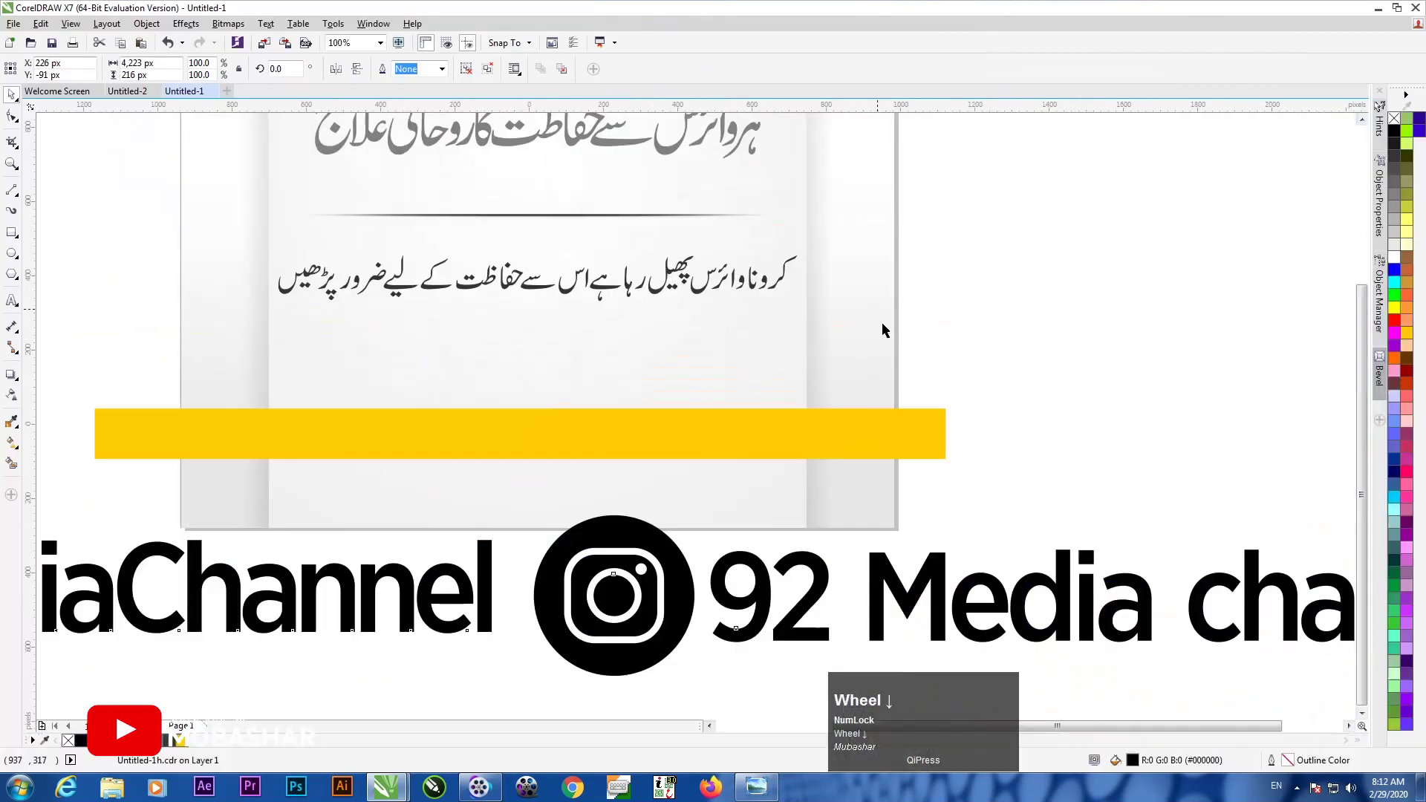
- Scale the imported social media strip down to about 1,026 × 53 px and place it on the yellow bar
scroll(882, 319, "down", 2)
left_click_drag(892, 388, 883, 465)
left_click_drag(1137, 443, 1104, 459)
left_click_drag(821, 467, 822, 342)
scroll(862, 316, "up", 4)
scroll(854, 318, "up", 1)
mouse_move(1241, 440)
left_mouse_down()
mouse_move(1205, 462)
mouse_move(1232, 445)
left_mouse_up()
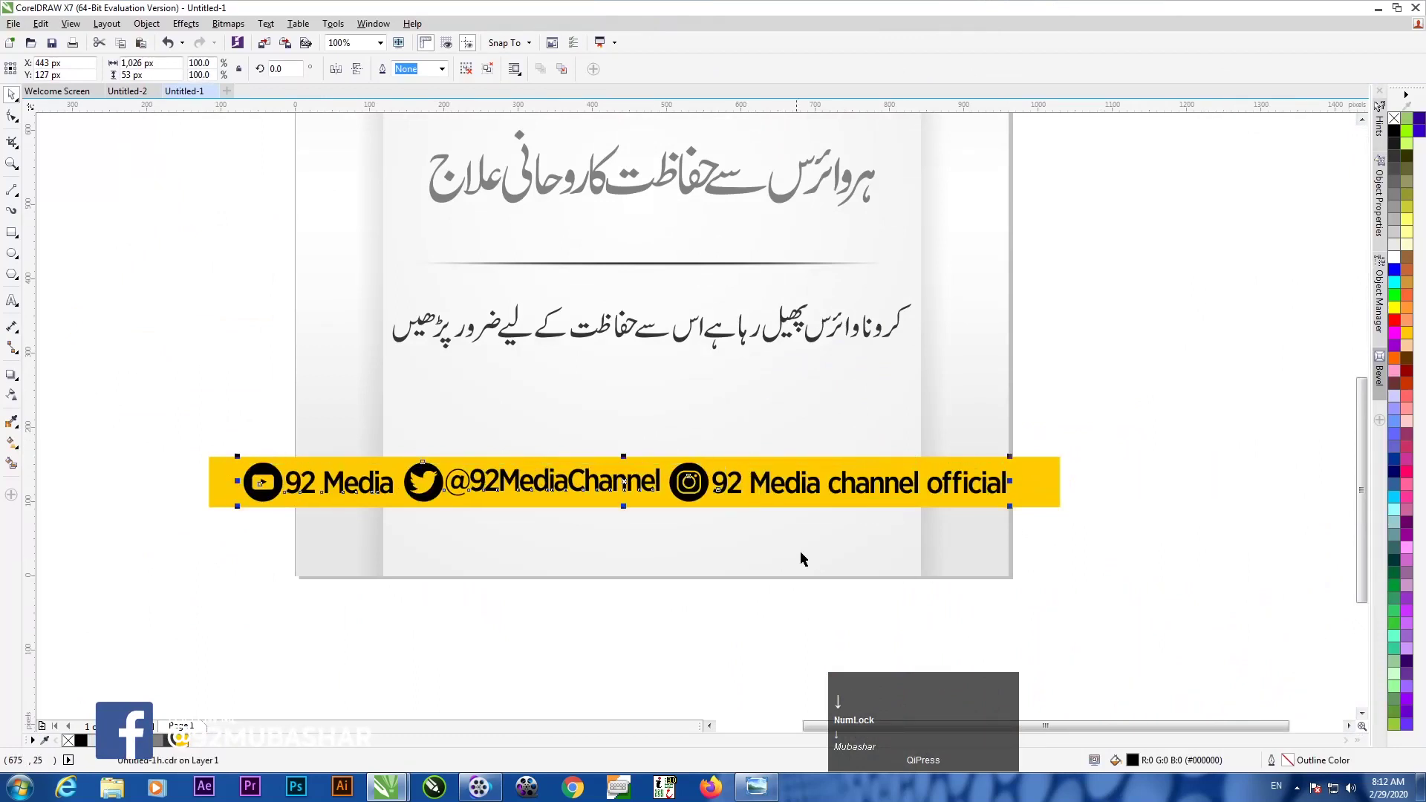
- Center the social media strip horizontally and vertically on the yellow bar
left_click_drag(981, 502, 950, 487)
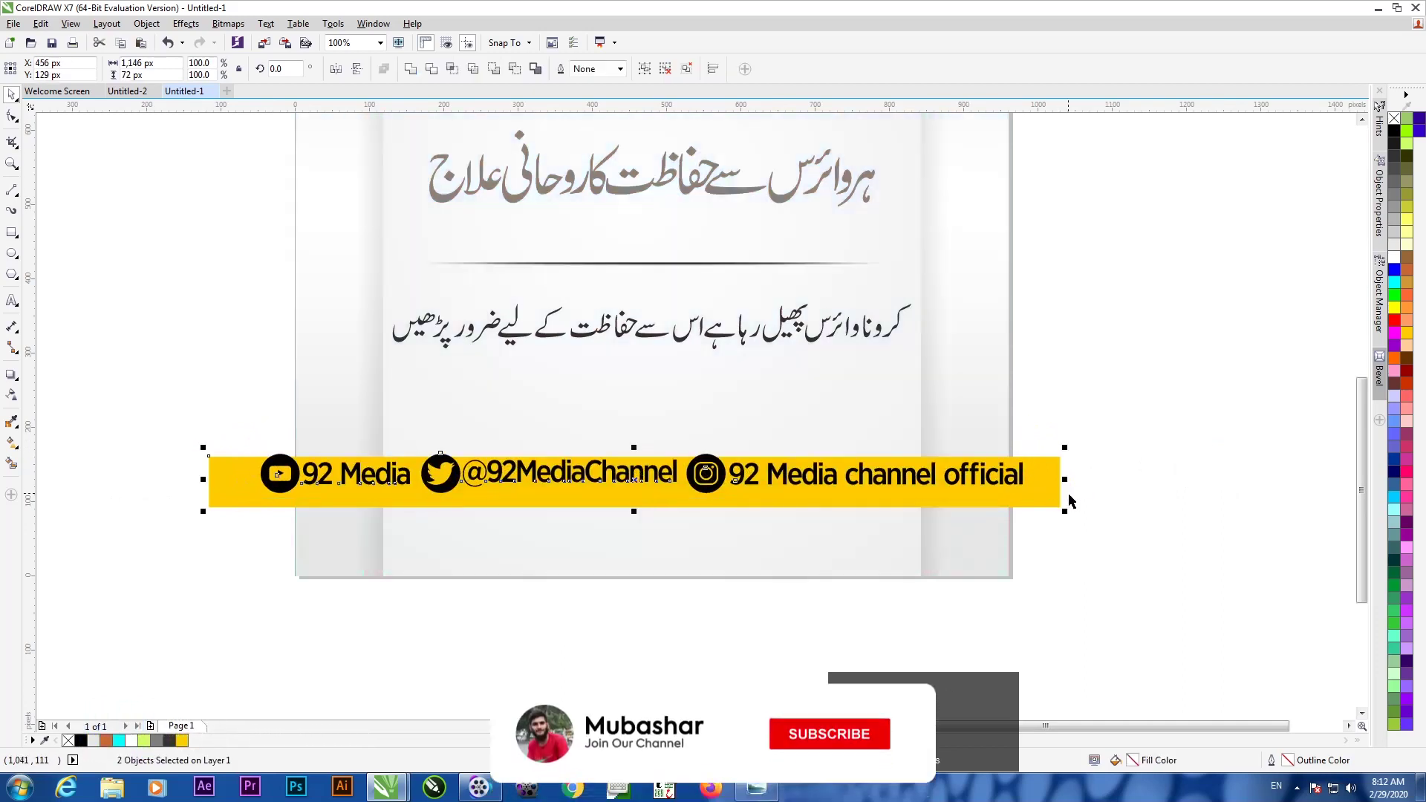
left_click(1224, 407)
left_click_drag(1224, 407, 114, 648)
key("c")
key("e")
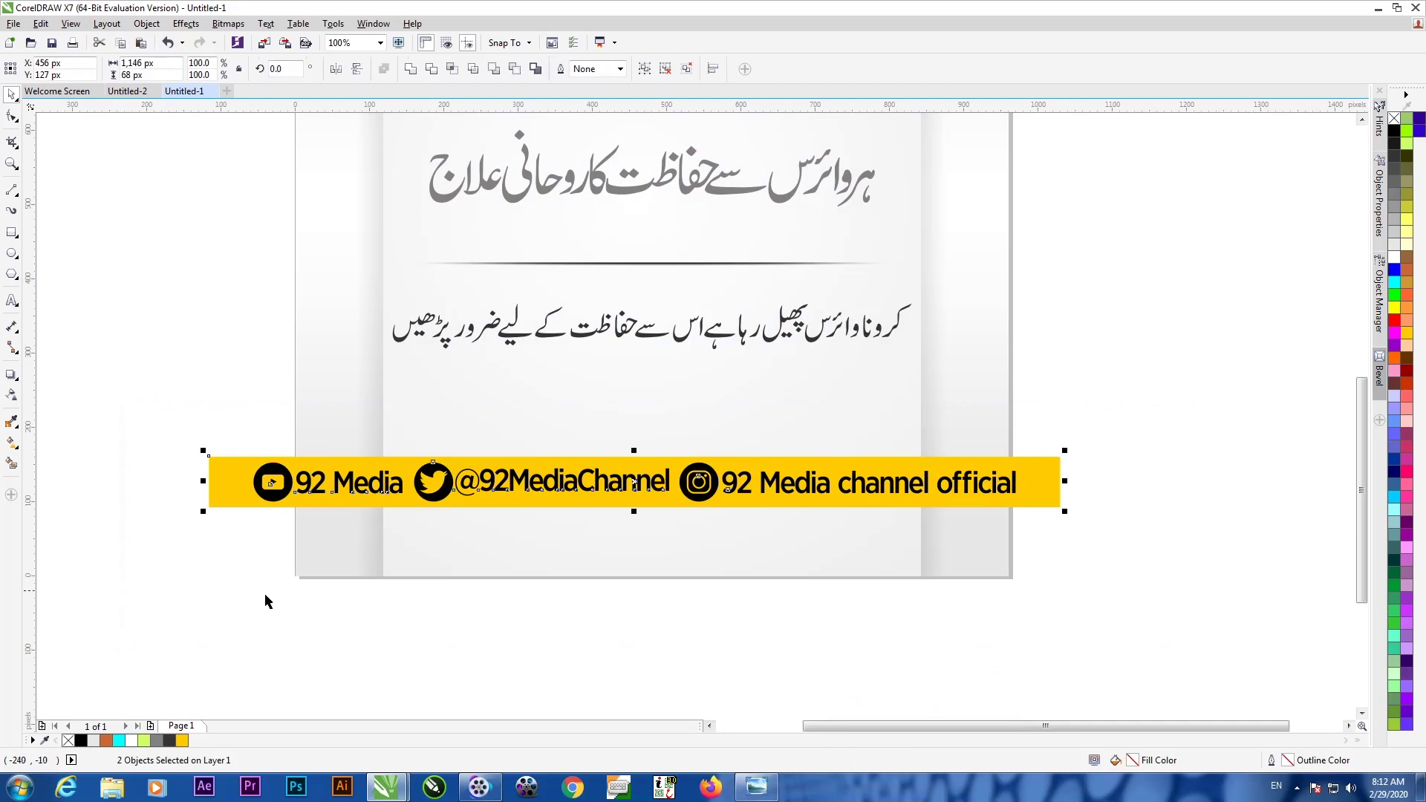
left_click(253, 609)
left_click(851, 494)
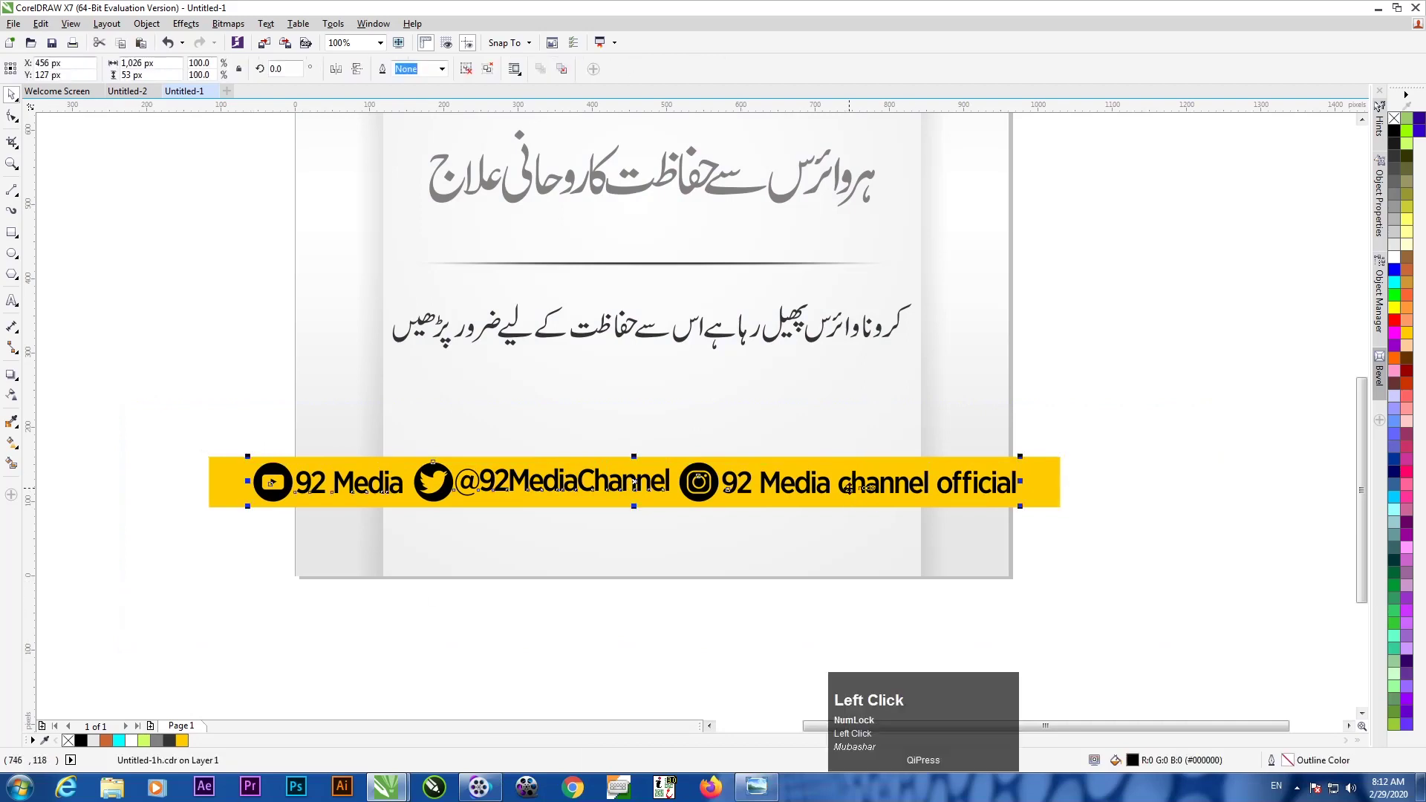